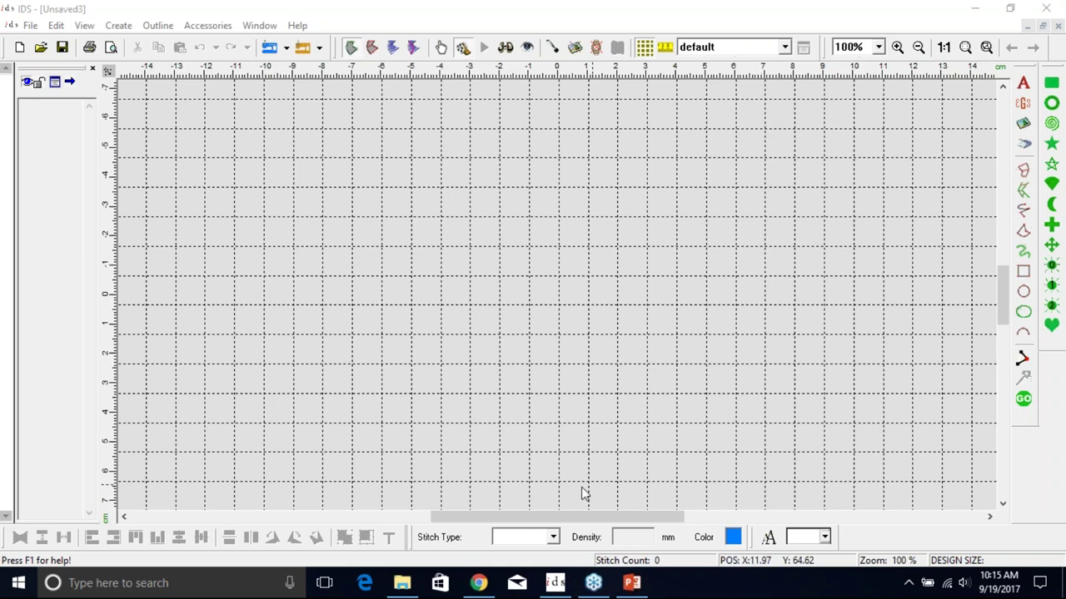
Step: Switch to File Explorer, clear the applique presentation search and open the Desktop folder under This PC
mouse_move(402, 585)
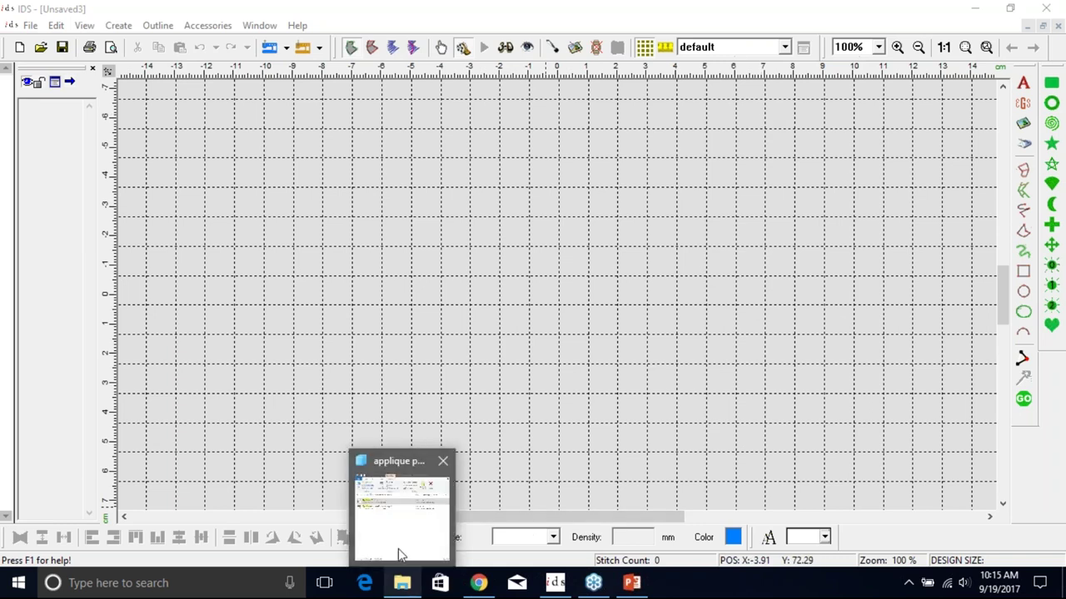
left_click(402, 583)
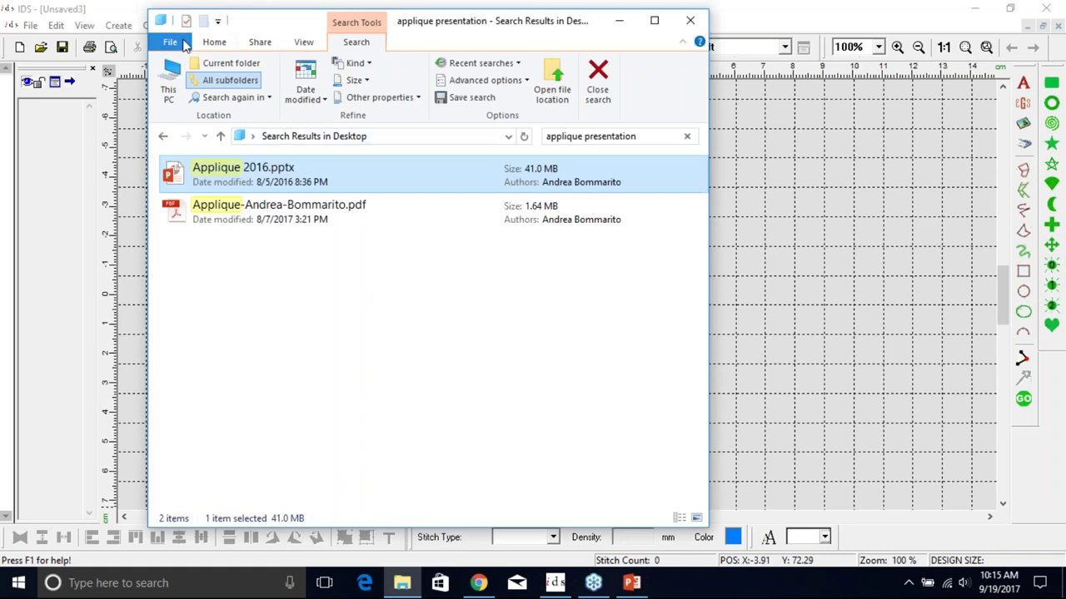
left_click(169, 83)
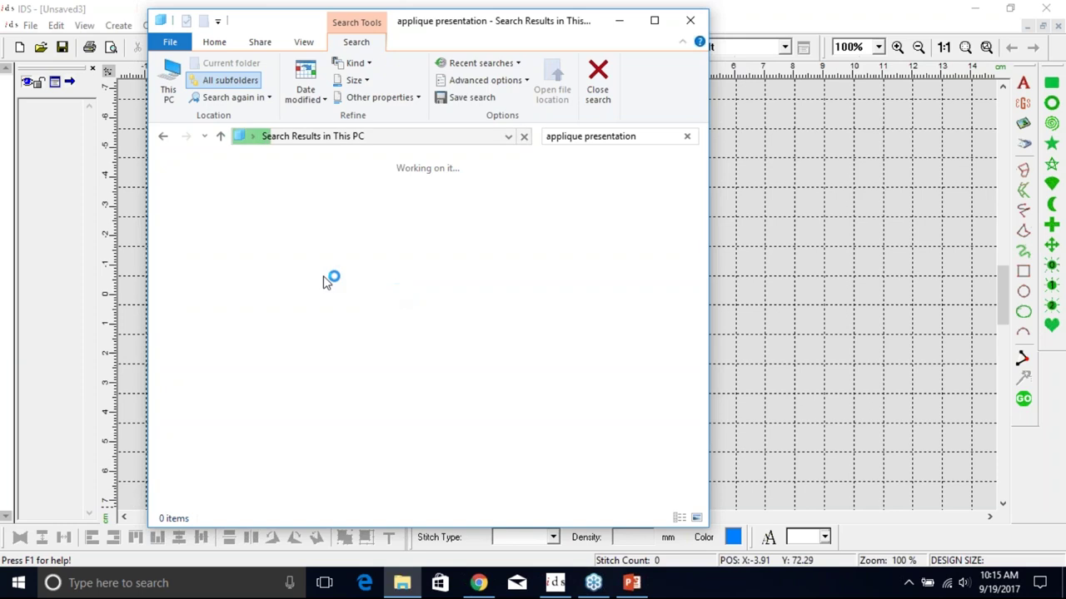
left_click(686, 136)
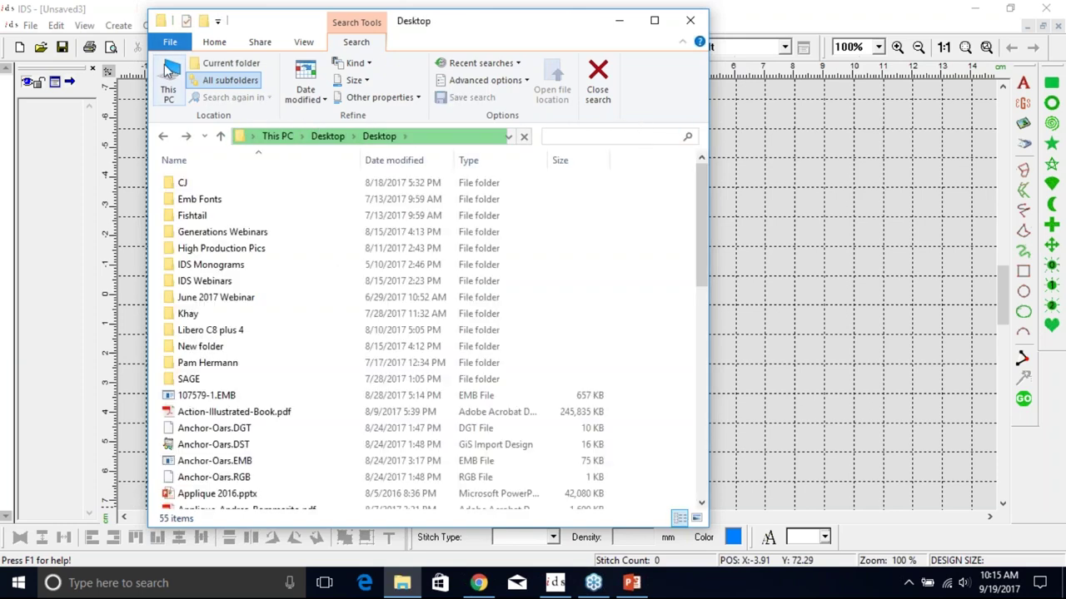
left_click(169, 92)
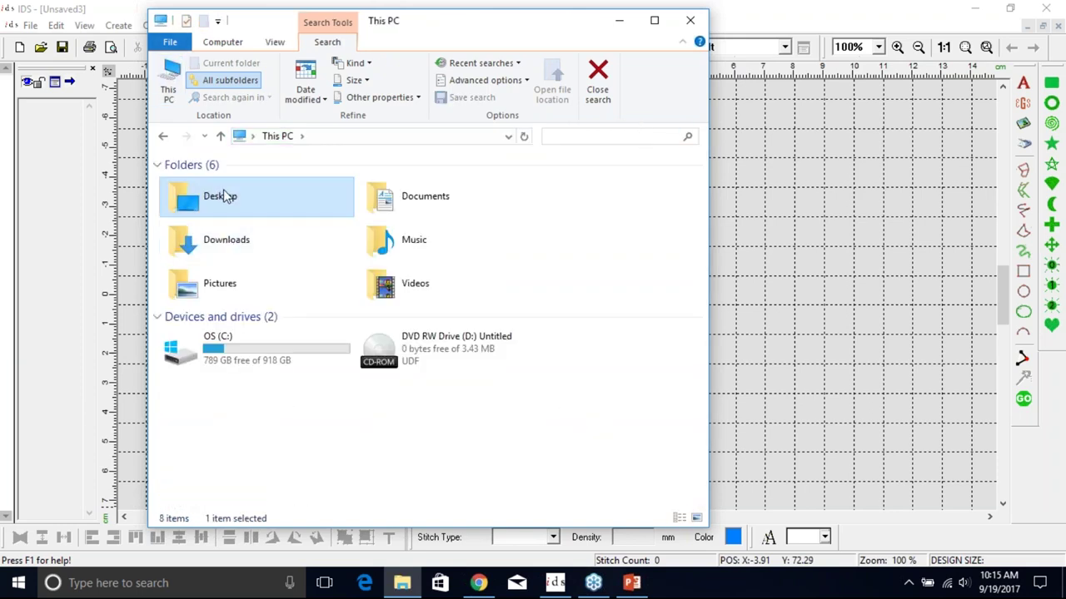
double_click(223, 189)
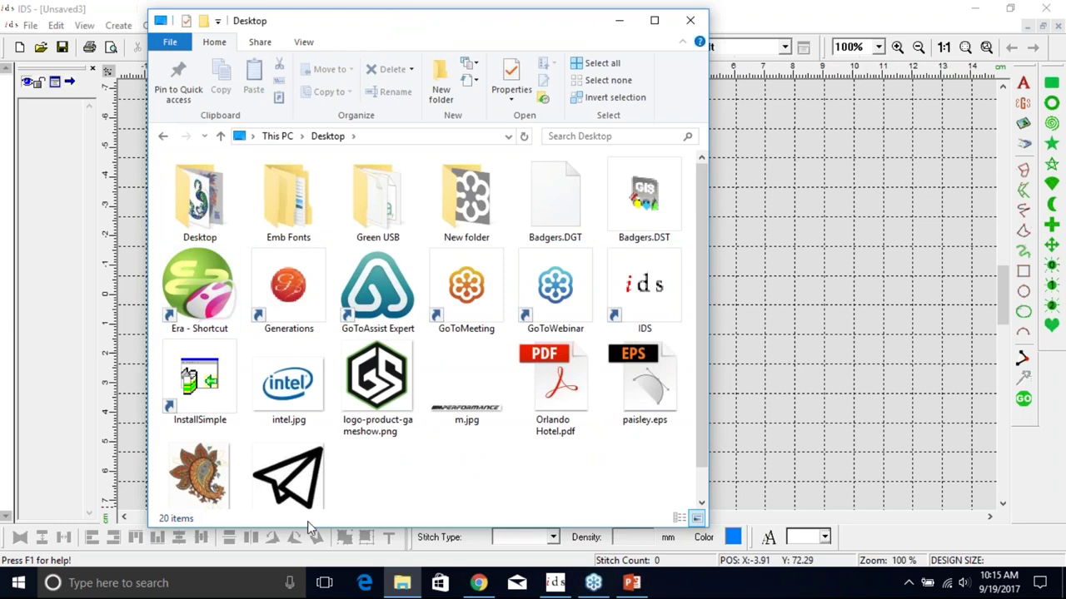
Step: Open the paper plane image telegram-logo_318-102687.jpg in Paint
left_click(288, 481)
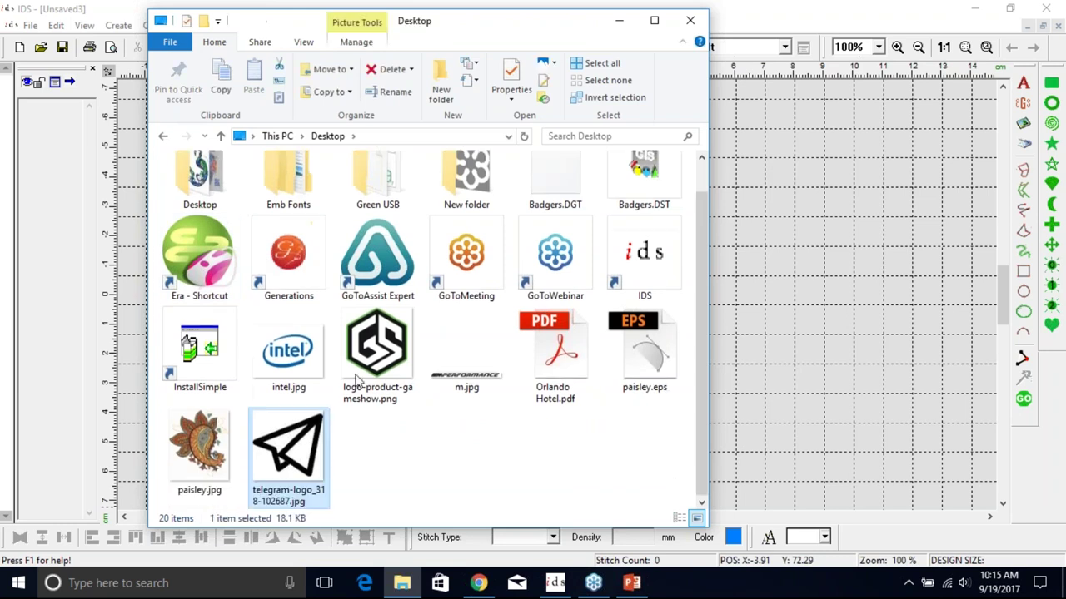
right_click(290, 445)
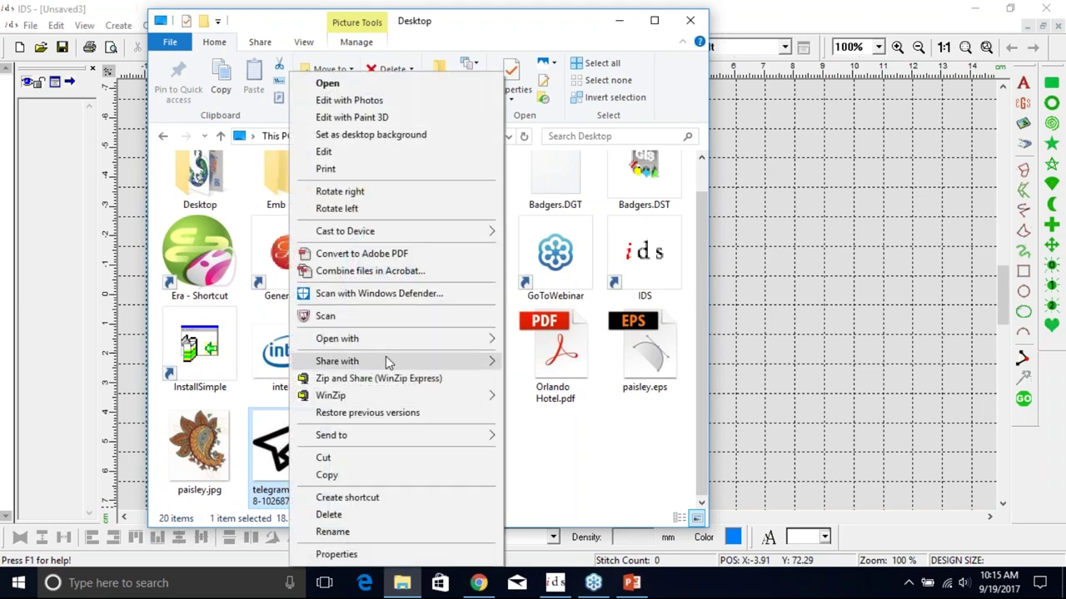
mouse_move(386, 340)
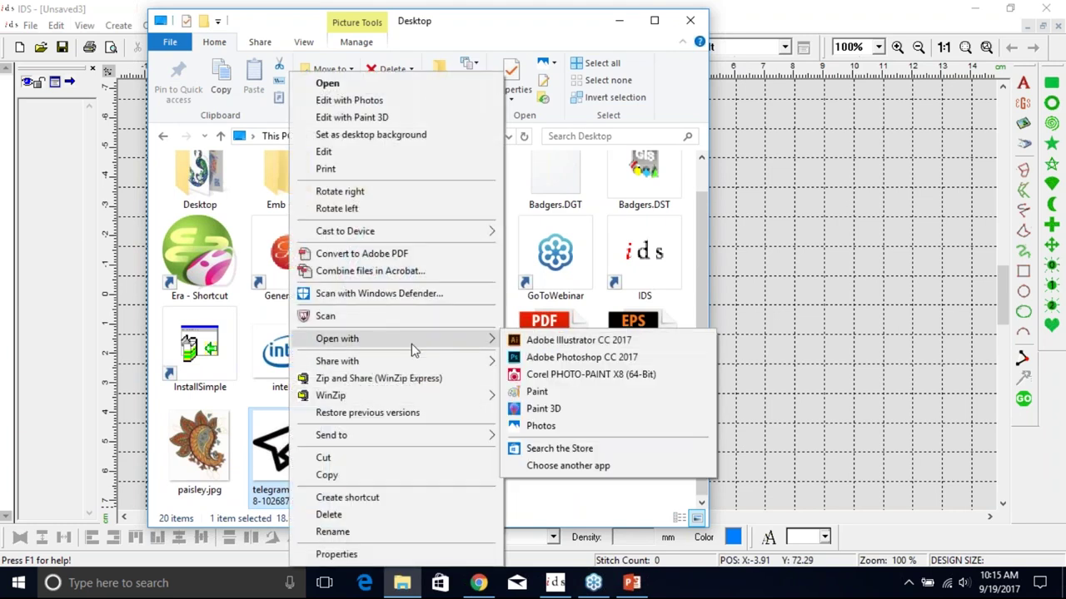
left_click(588, 392)
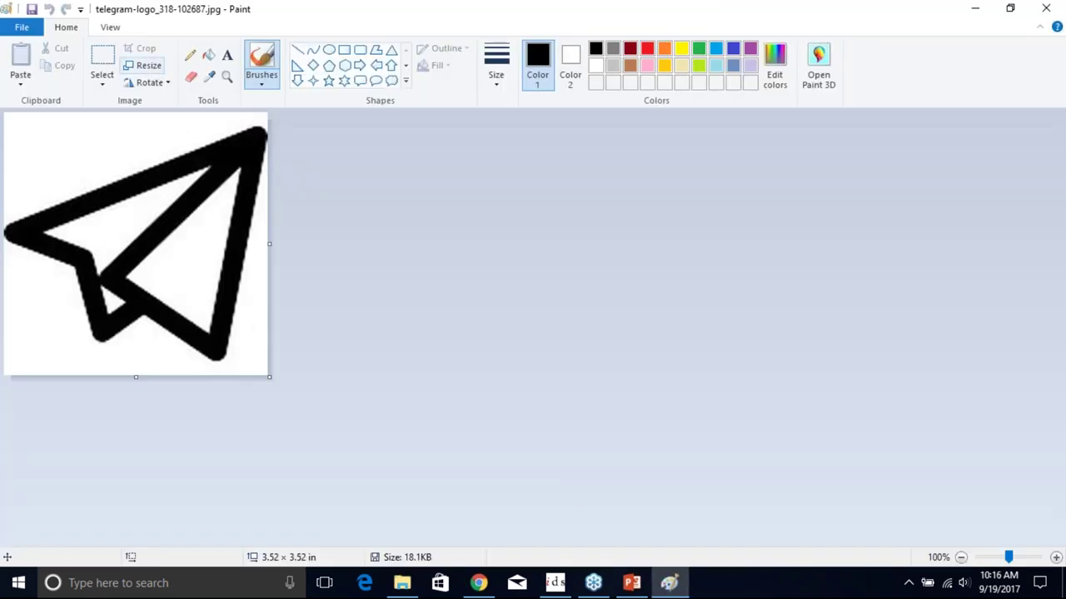
Step: Examine the paper plane's edges for pixelation at magnifications up to 600%
left_click(1056, 557)
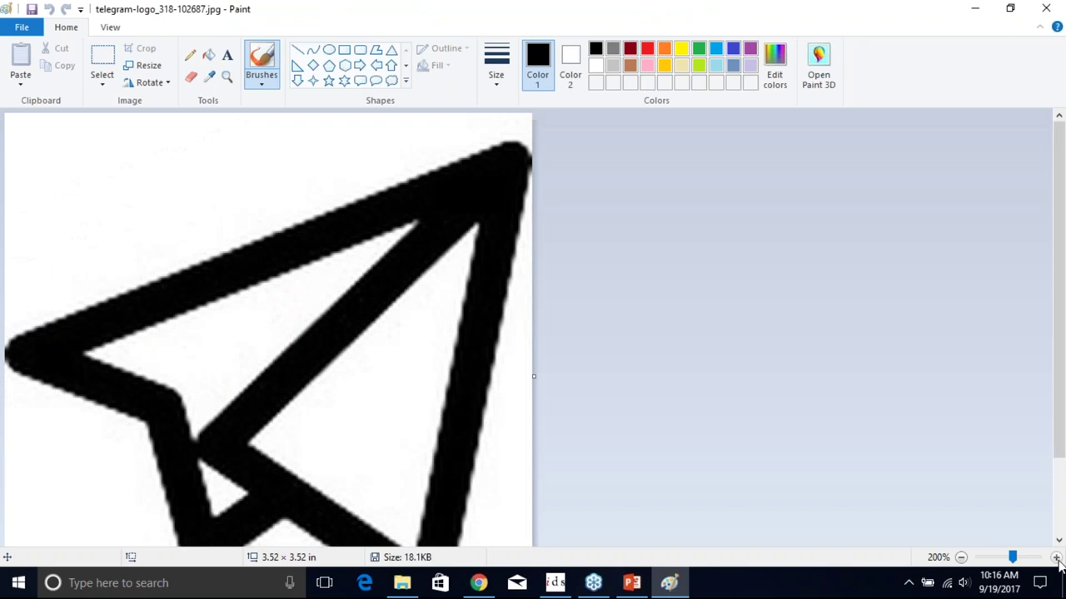
left_click(1057, 559)
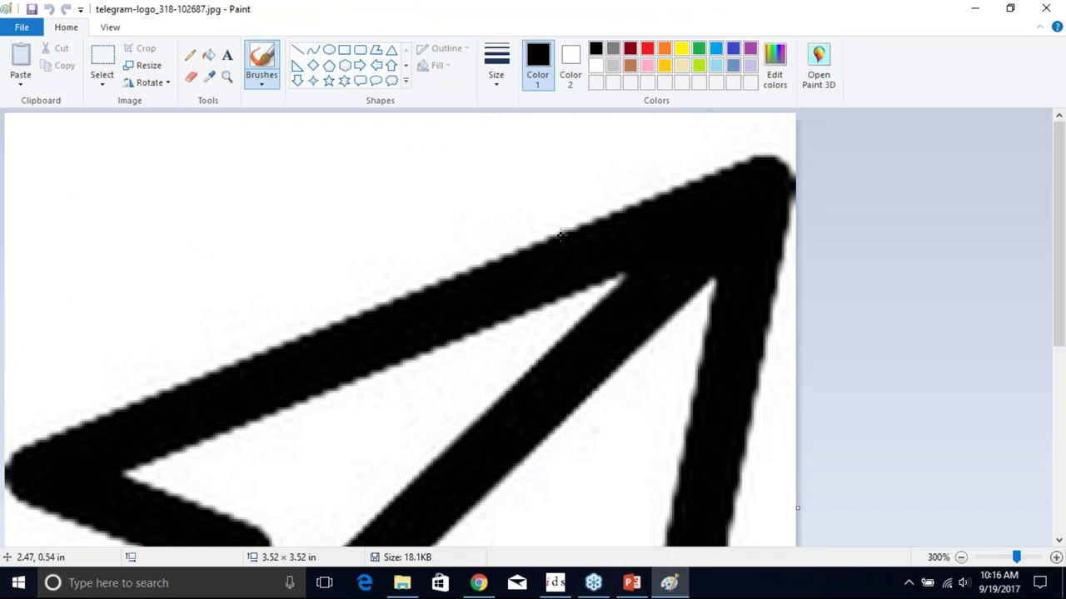
left_click(1056, 558)
left_click(1056, 559)
left_click(1056, 558)
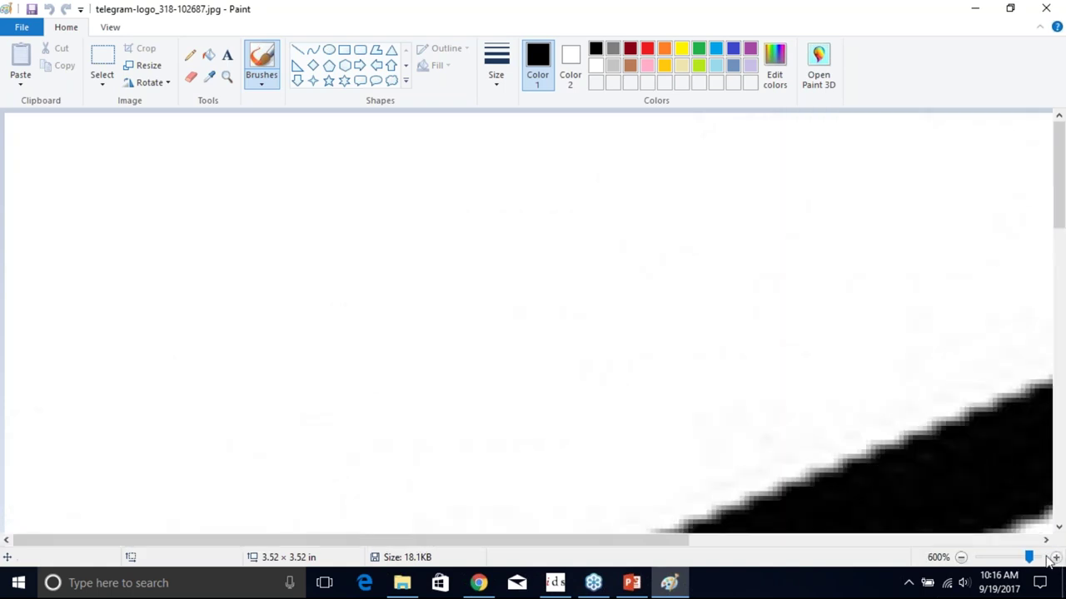
left_click_drag(1060, 218, 1060, 284)
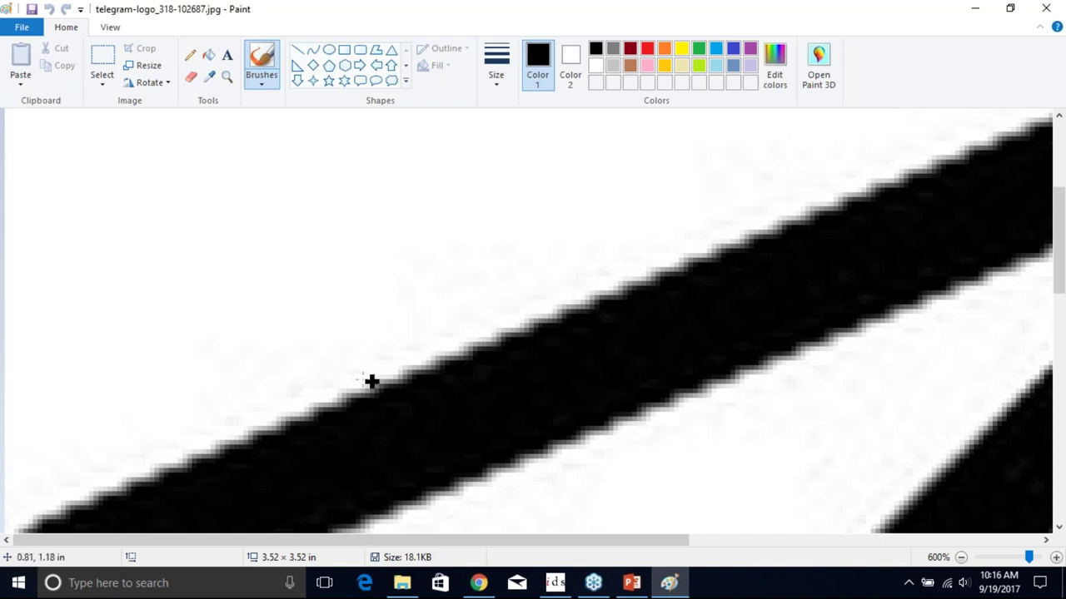
left_click(961, 558)
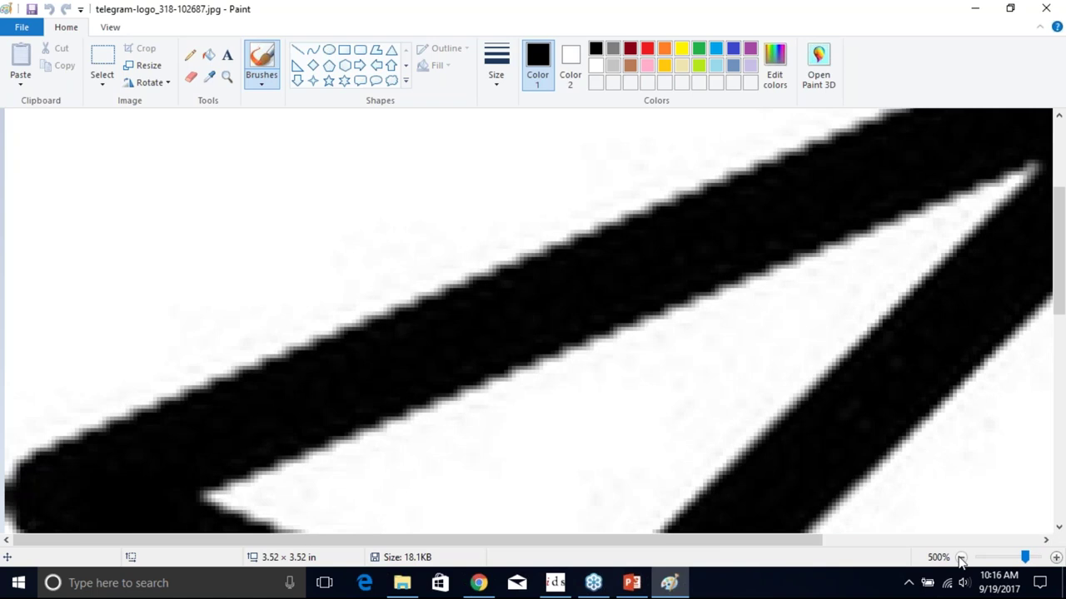
left_click(960, 558)
left_click(961, 558)
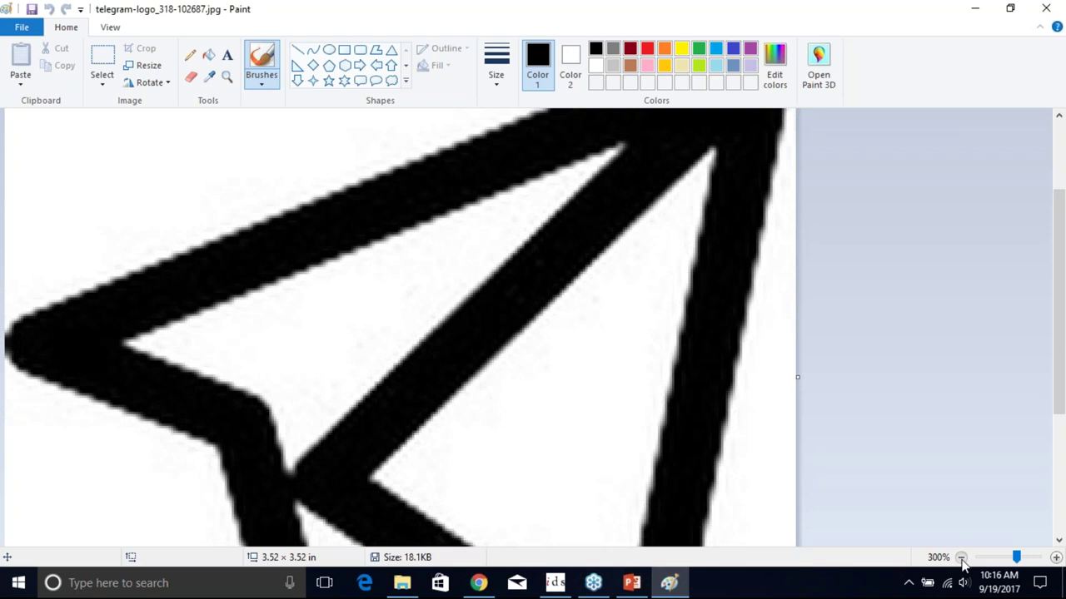
left_click(962, 559)
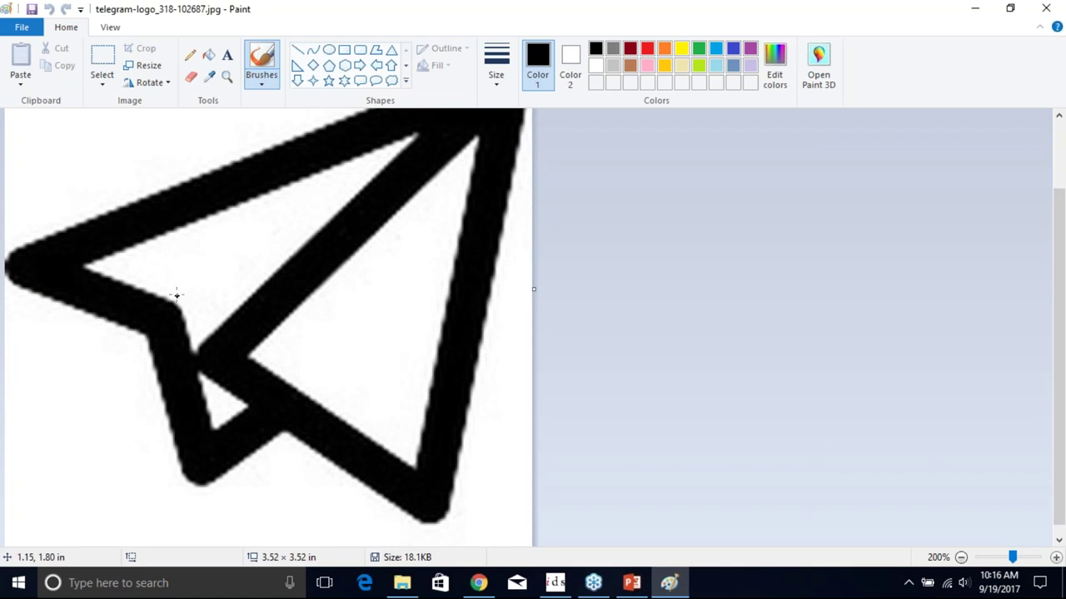
scroll(219, 309, "up", 2)
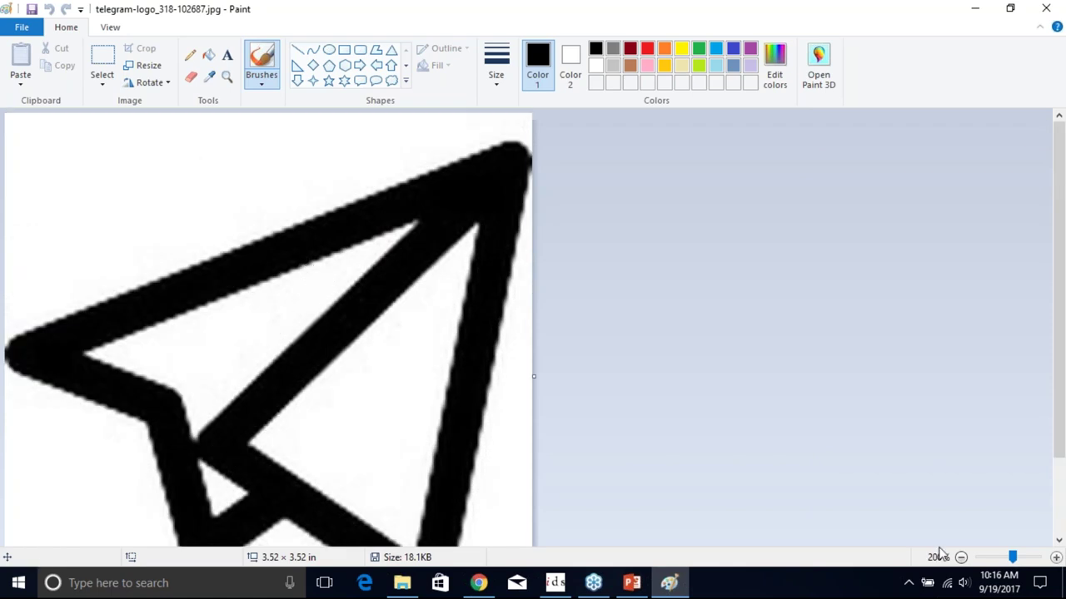
left_click(1055, 557)
left_click(1055, 557)
left_click(1056, 557)
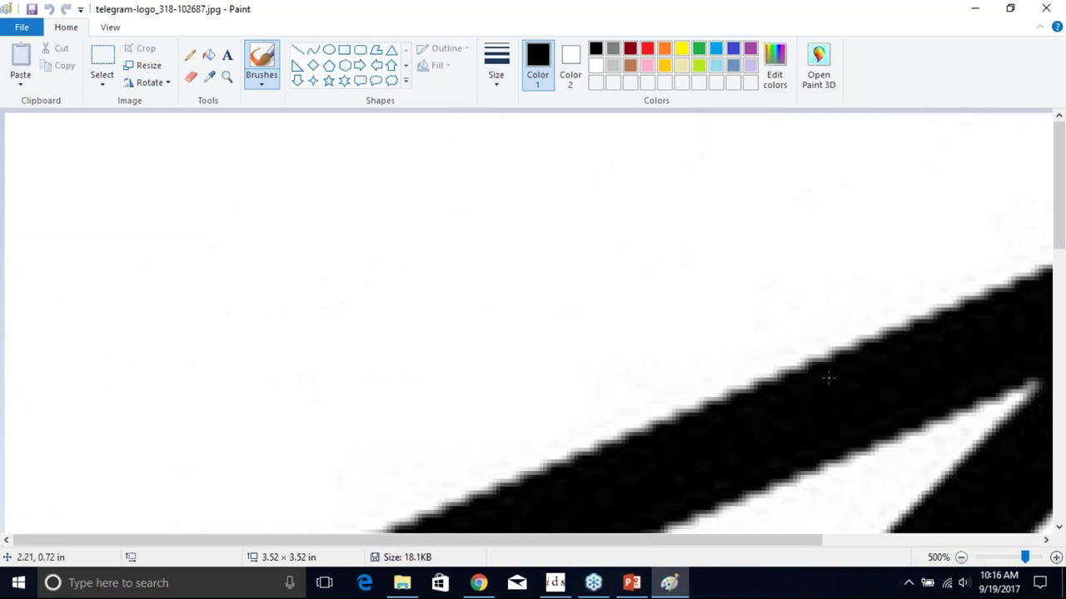
left_click_drag(1060, 227, 1059, 330)
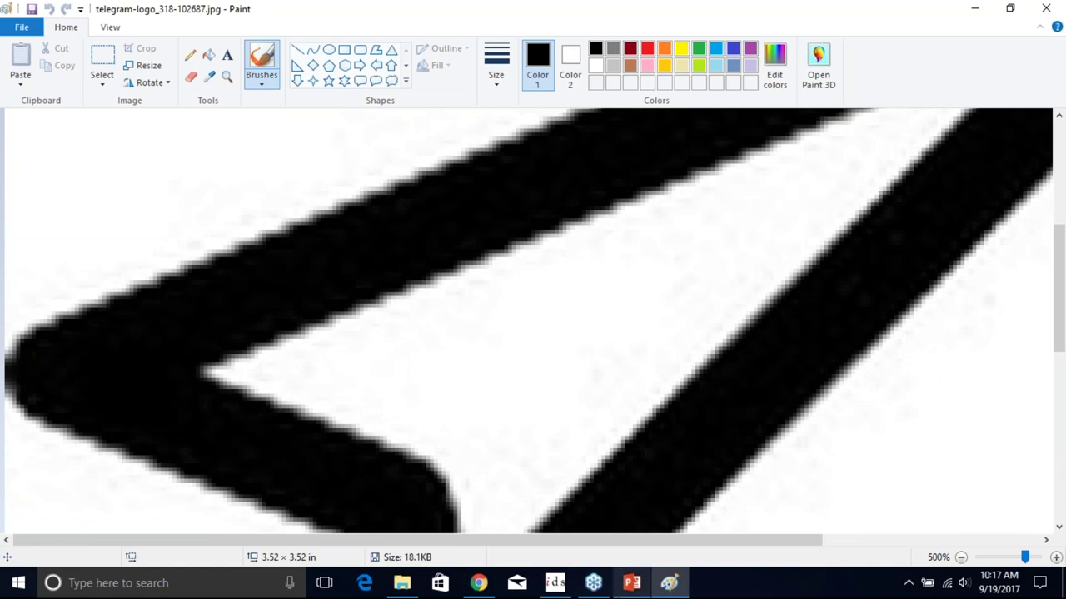
Step: Switch back to IDS and insert the image telegram-logo_318-102687.jpg from the Desktop folder
mouse_move(556, 587)
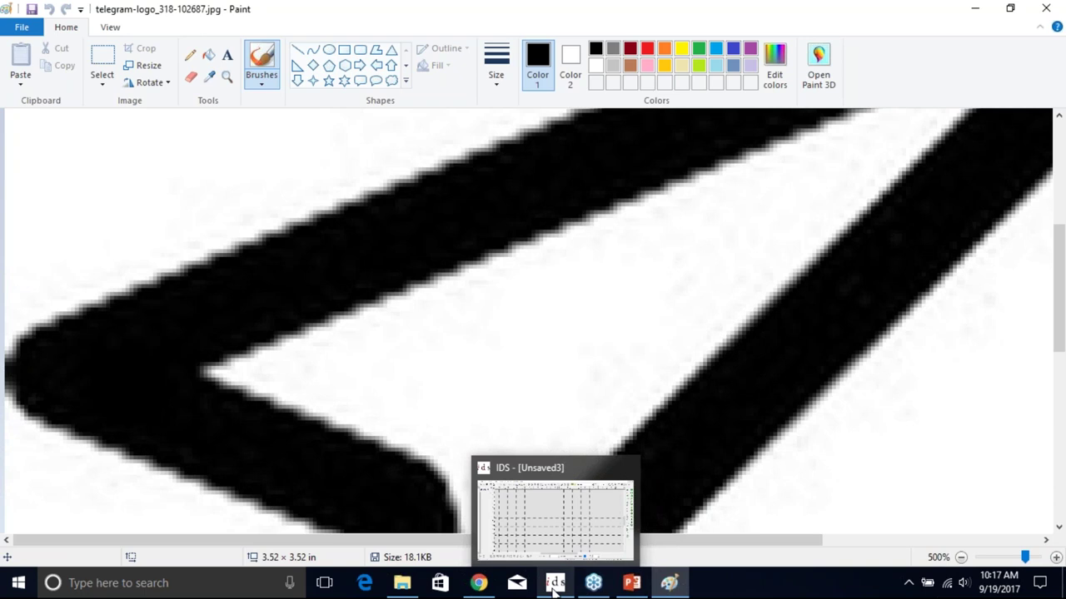
left_click(556, 587)
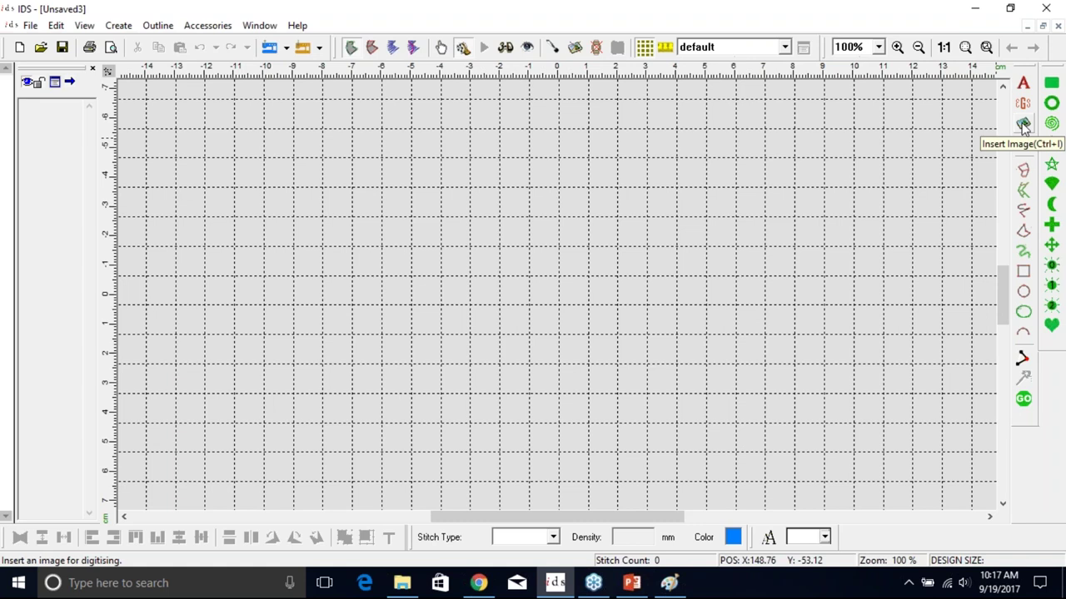
left_click(118, 26)
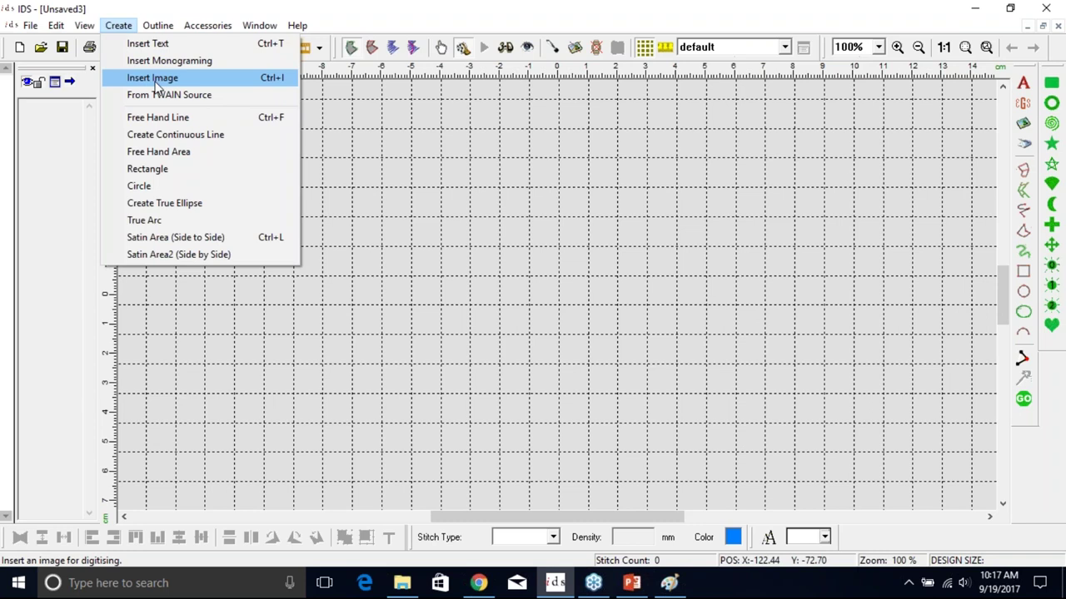
left_click(283, 84)
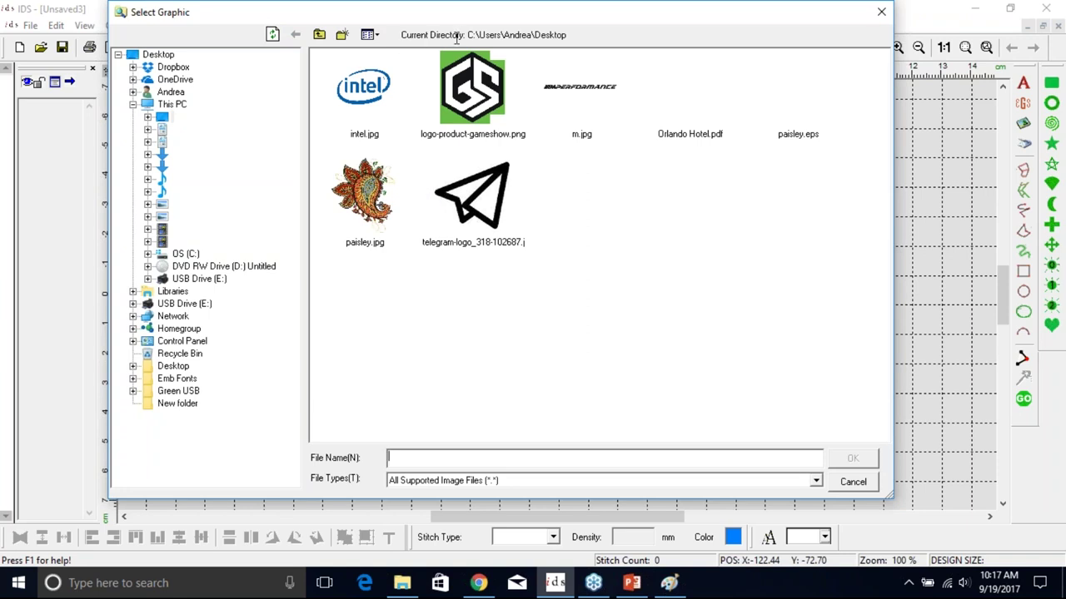
left_click_drag(469, 37, 585, 40)
left_click(585, 40)
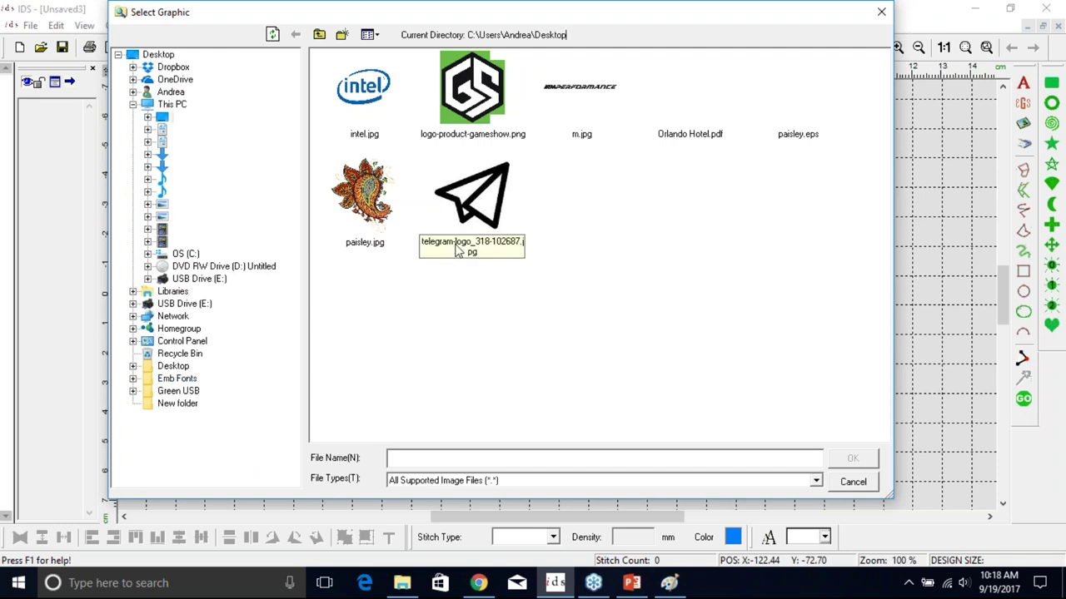
left_click(497, 207)
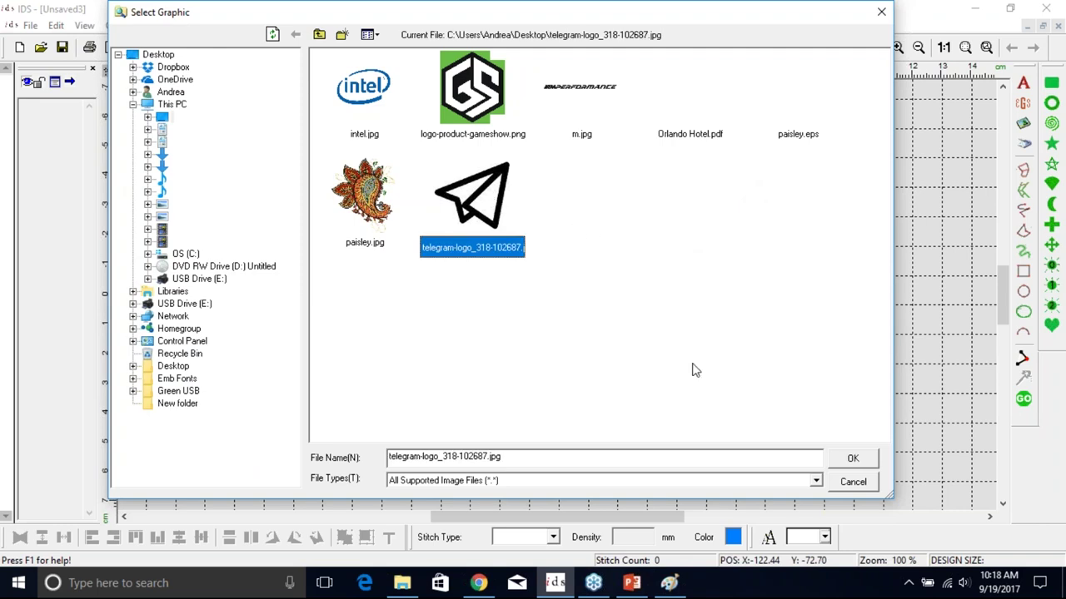
left_click(863, 462)
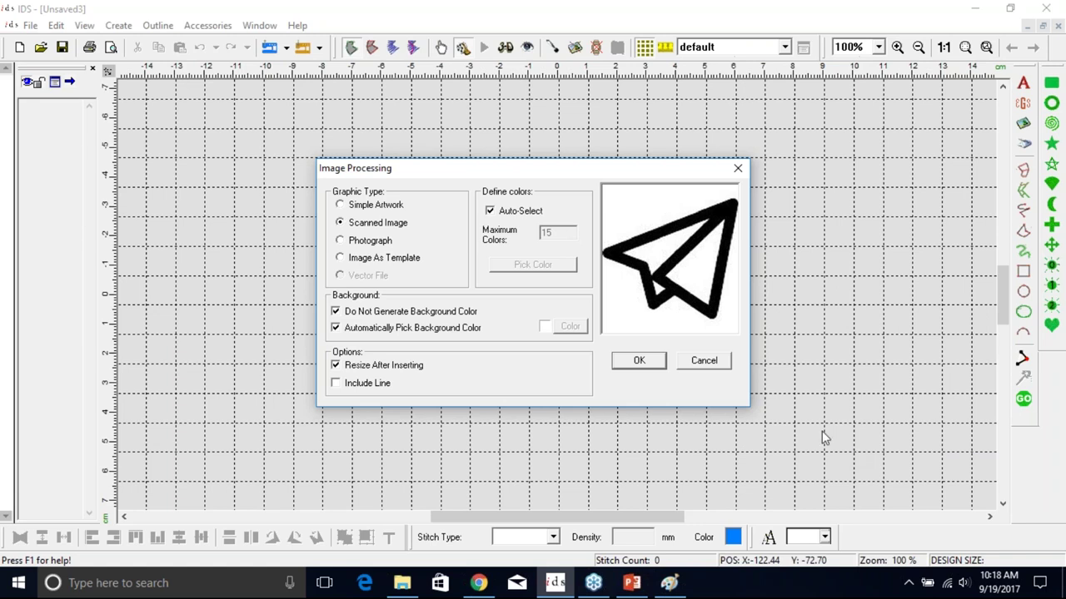
Step: Process the paper plane image as Simple Artwork and accept the size of 89.4 by 89.4 mm
left_click(376, 206)
left_click(638, 366)
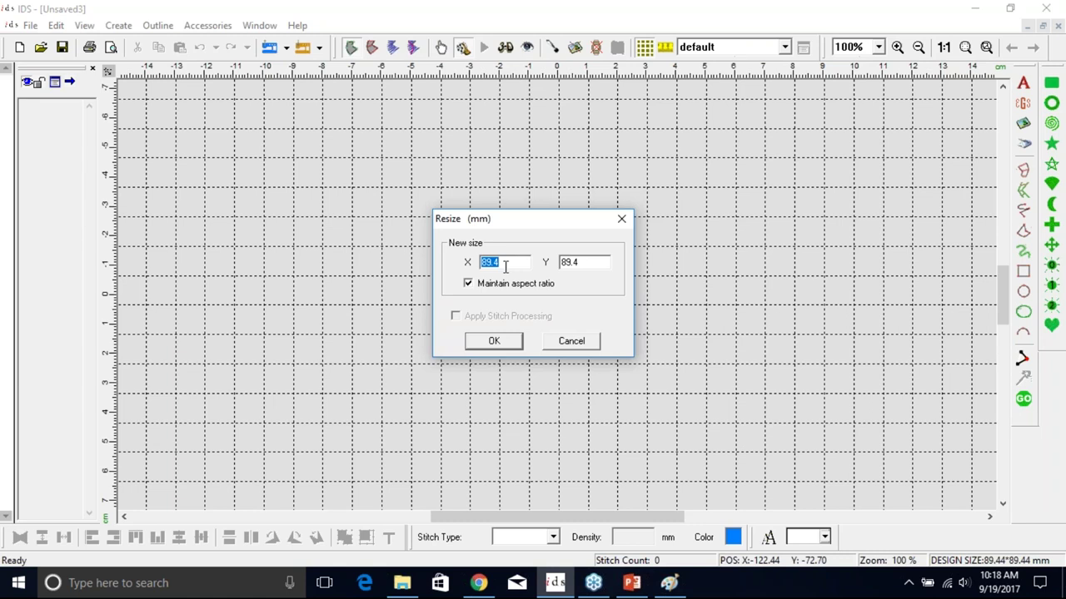
left_click(502, 342)
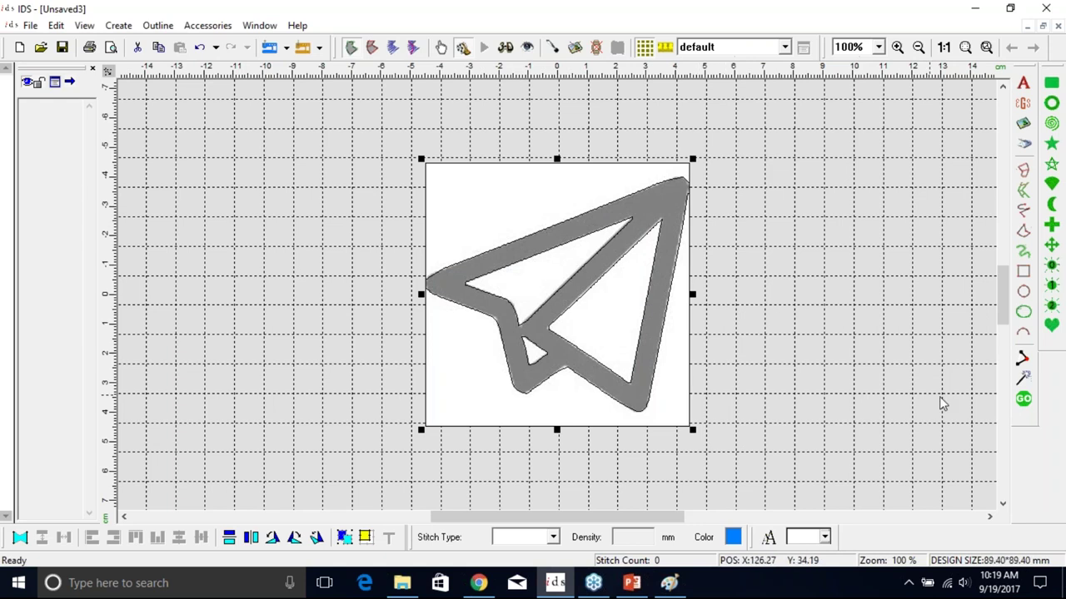
Step: Generate stitches from the image and delete the small light-coloured segment inside the plane's lower triangle
left_click(1023, 402)
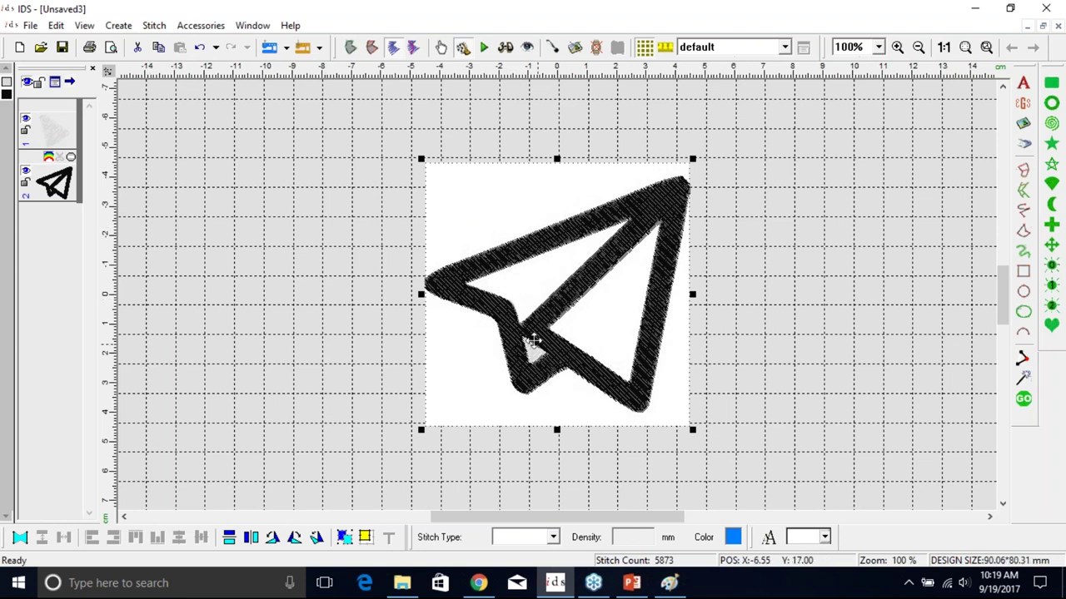
left_click(52, 140)
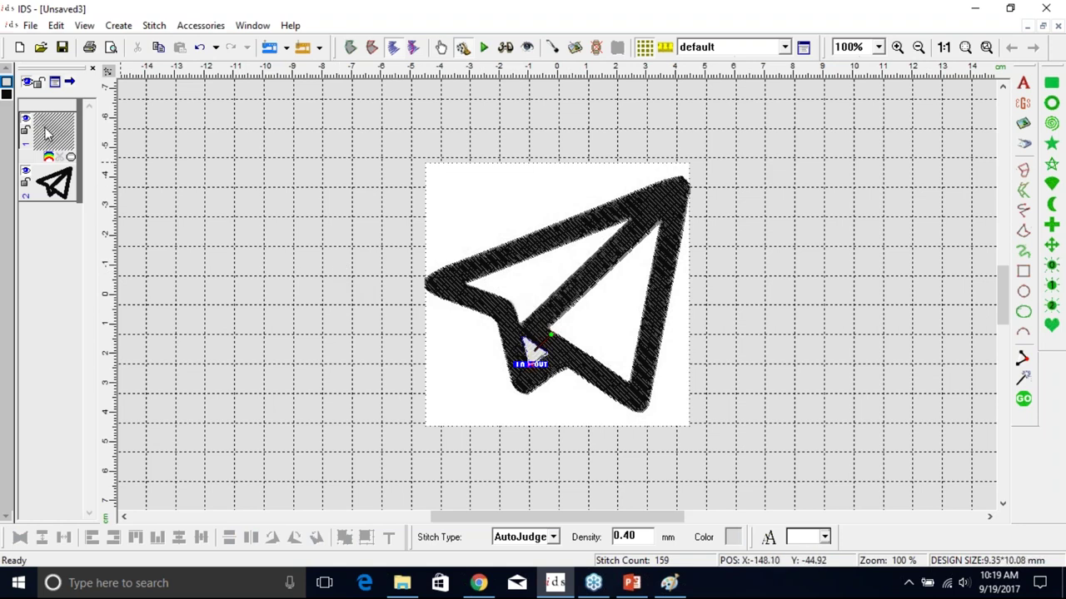
key("Delete")
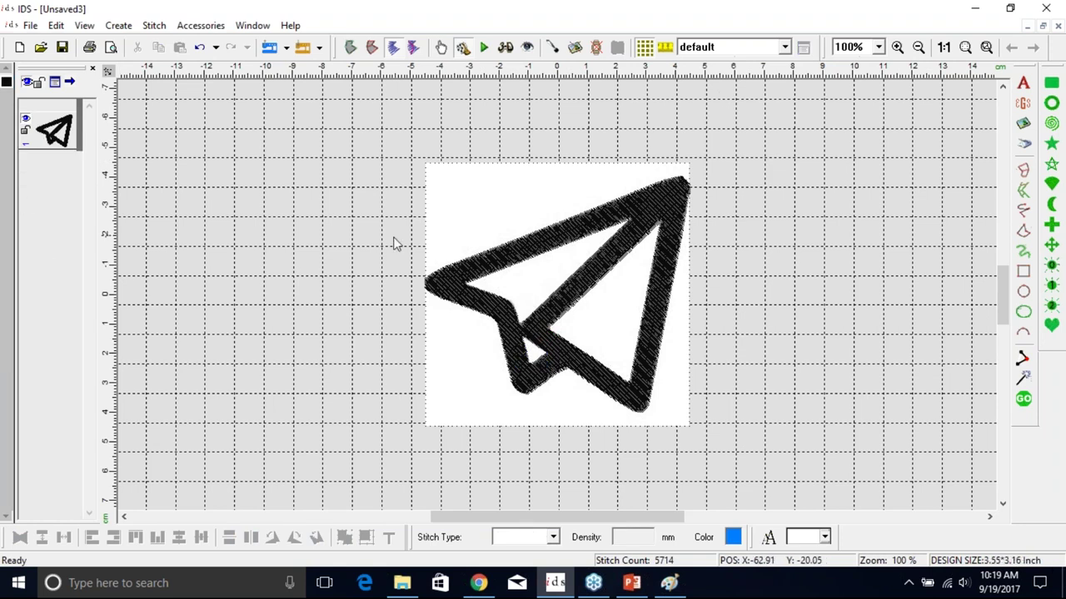
Step: Show the design as outlines, select the paper plane shape and inspect its edges up close
left_click(353, 47)
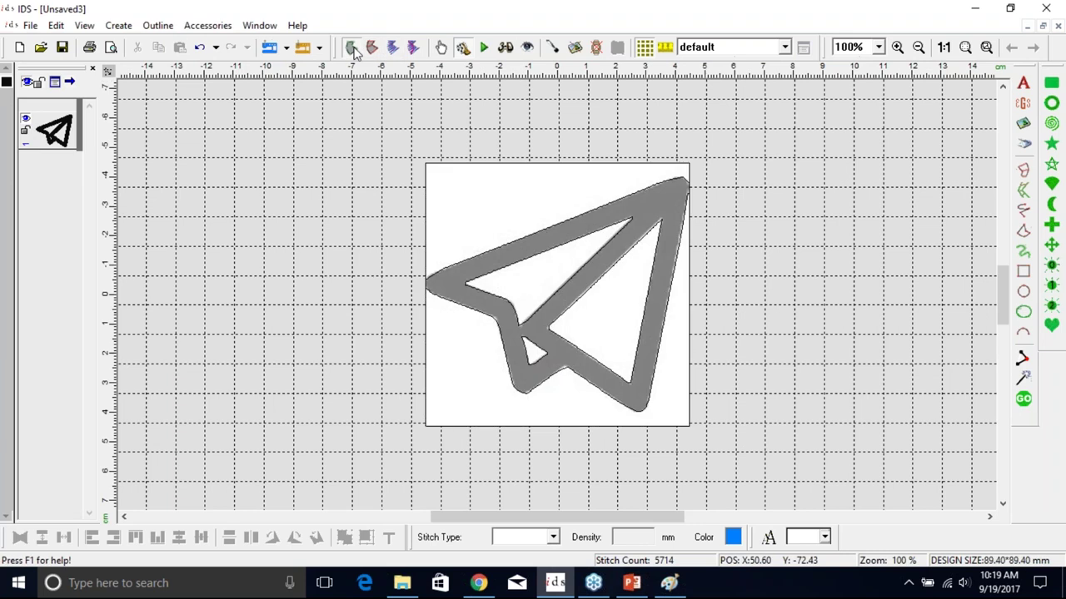
left_click(666, 204)
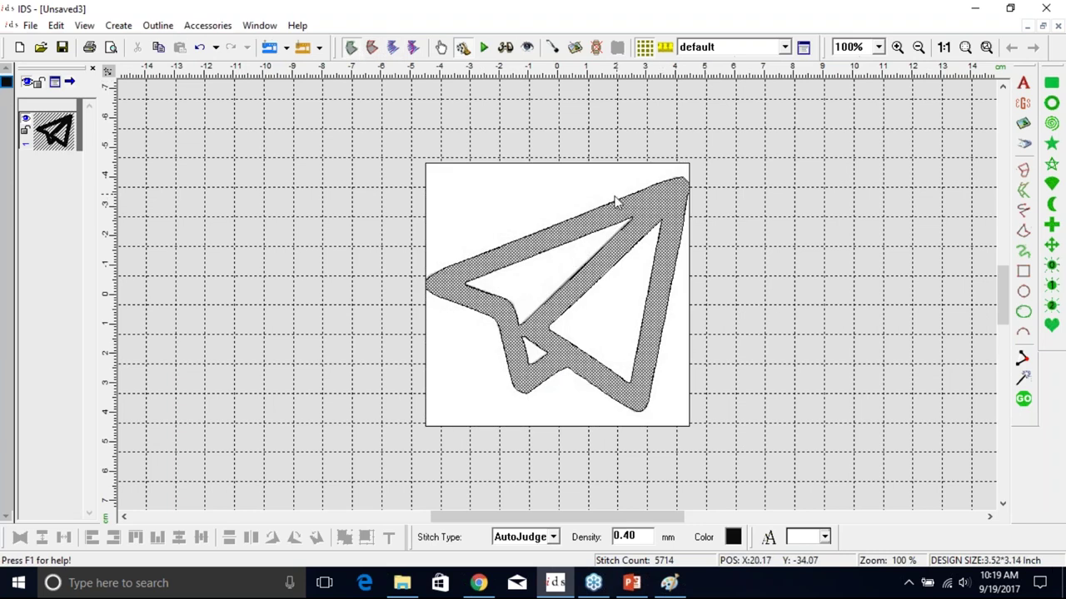
left_click(898, 47)
left_click_drag(458, 193, 677, 375)
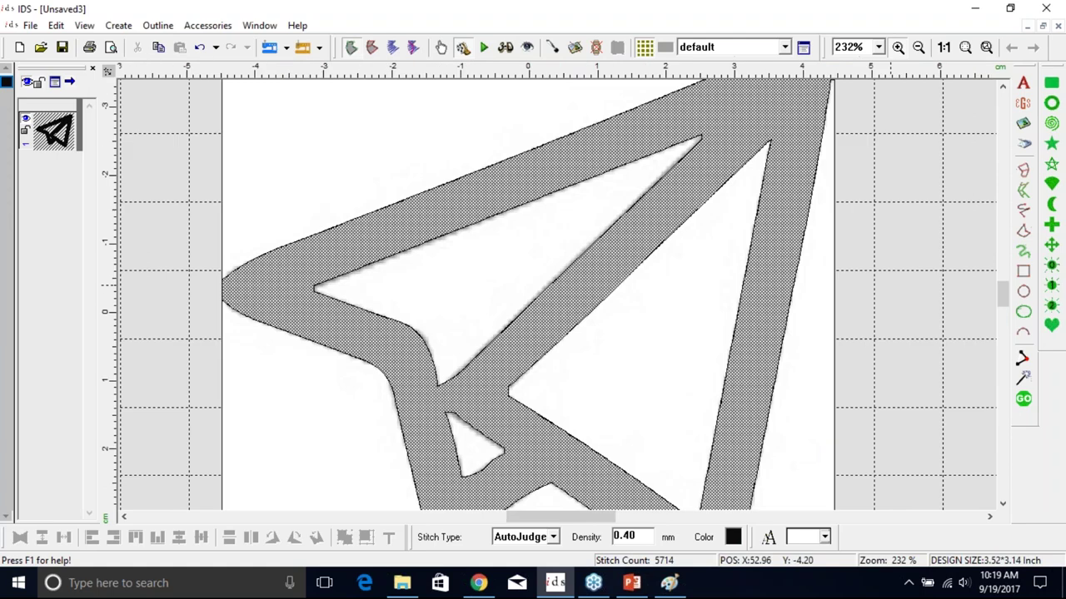
Step: Deselect the paper plane shape and examine how closely its outline follows the image along the upper edges
key("Escape")
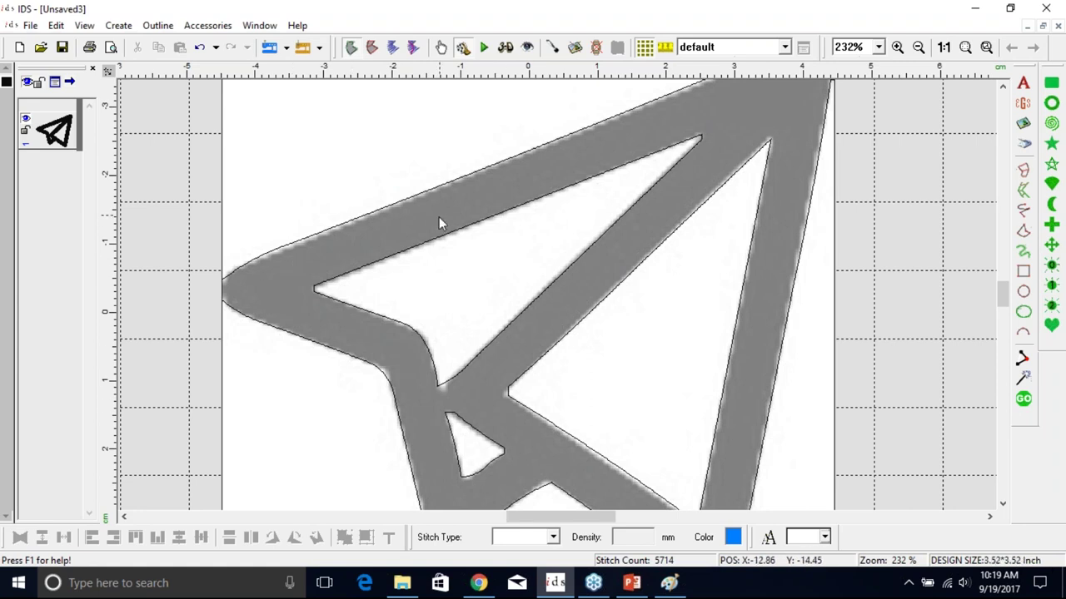
left_click(898, 47)
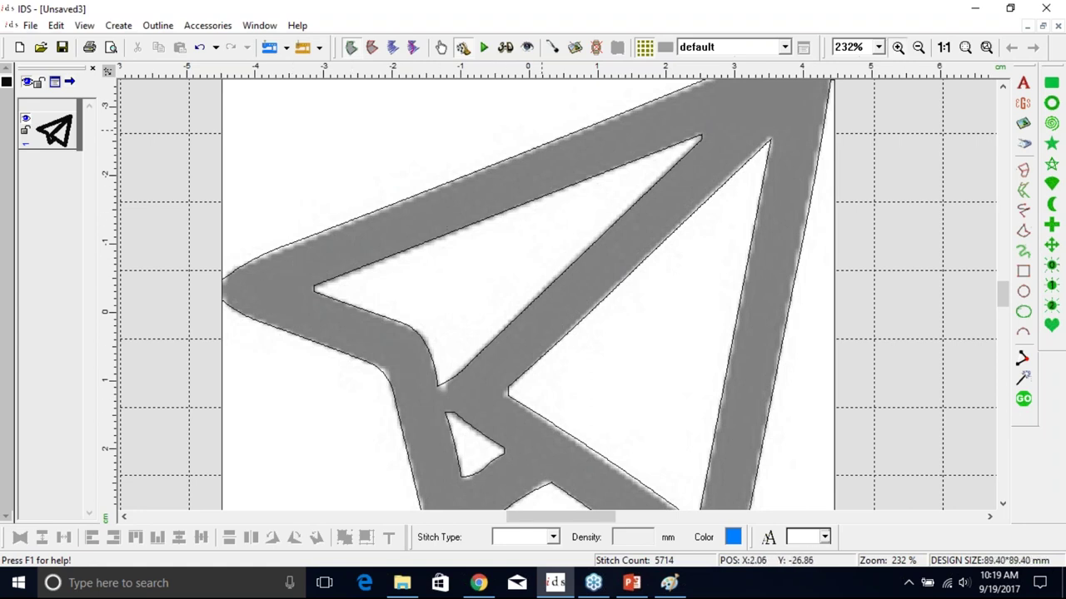
left_click_drag(422, 134, 630, 325)
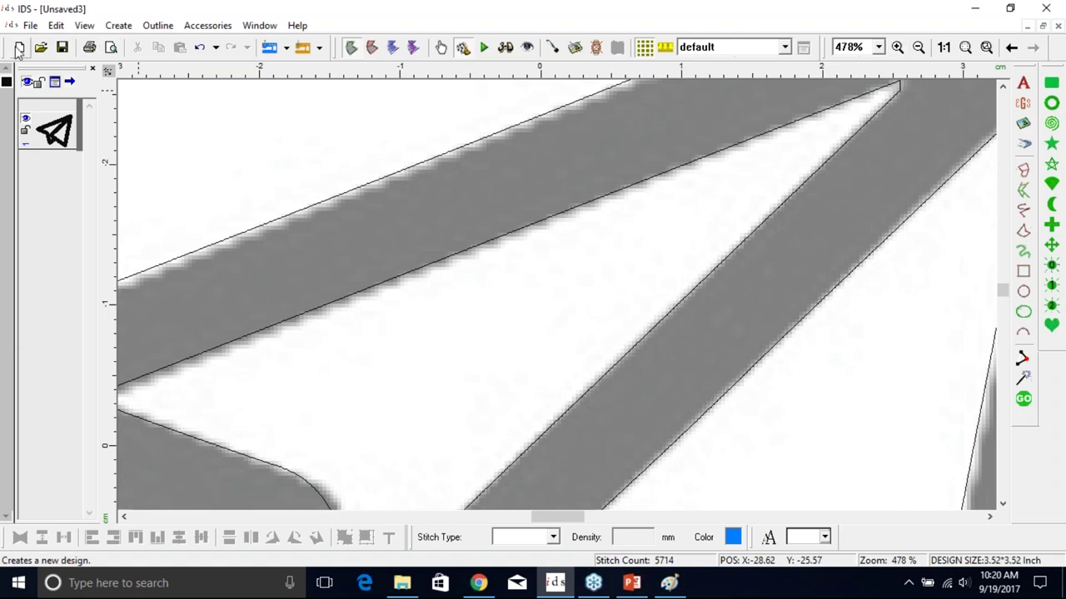
Step: Start a new design and insert telegram-logo_318-102687.jpg from the Desktop, processed as a Scanned Image
left_click(19, 50)
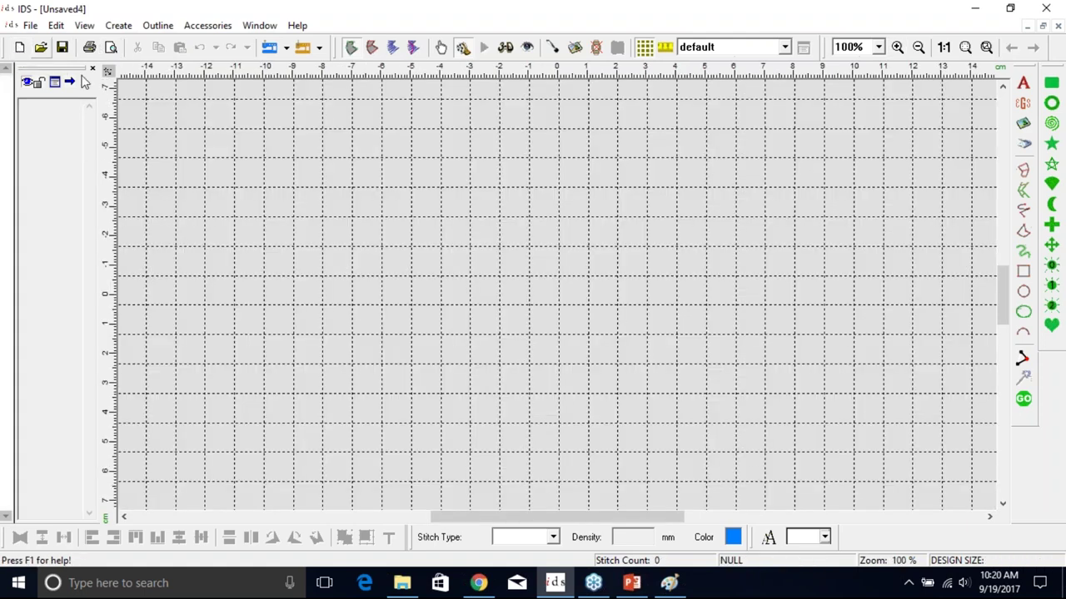
left_click(1023, 123)
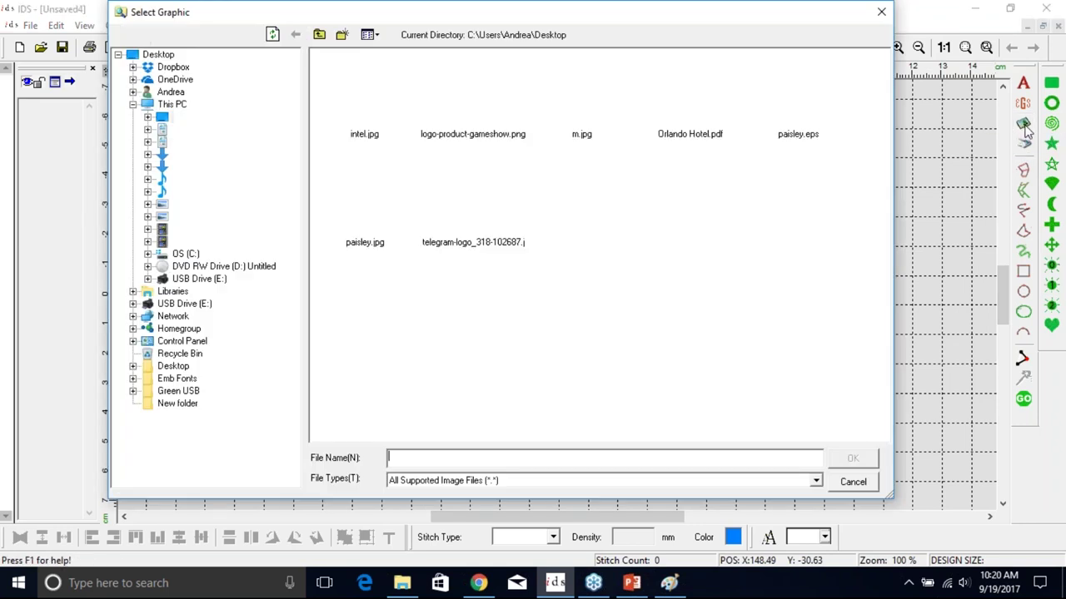
left_click(478, 215)
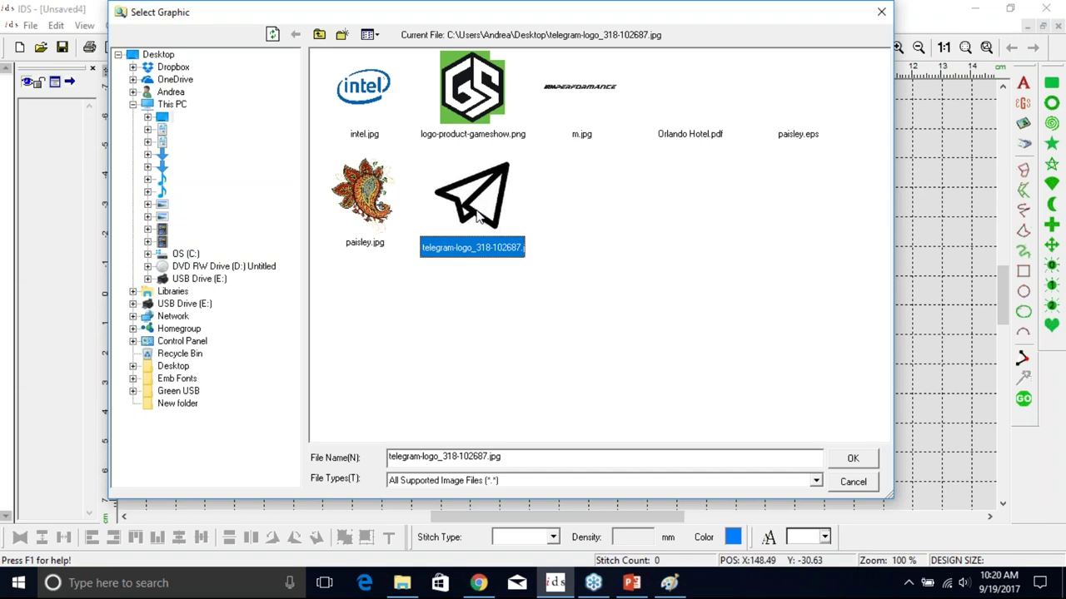
left_click(853, 460)
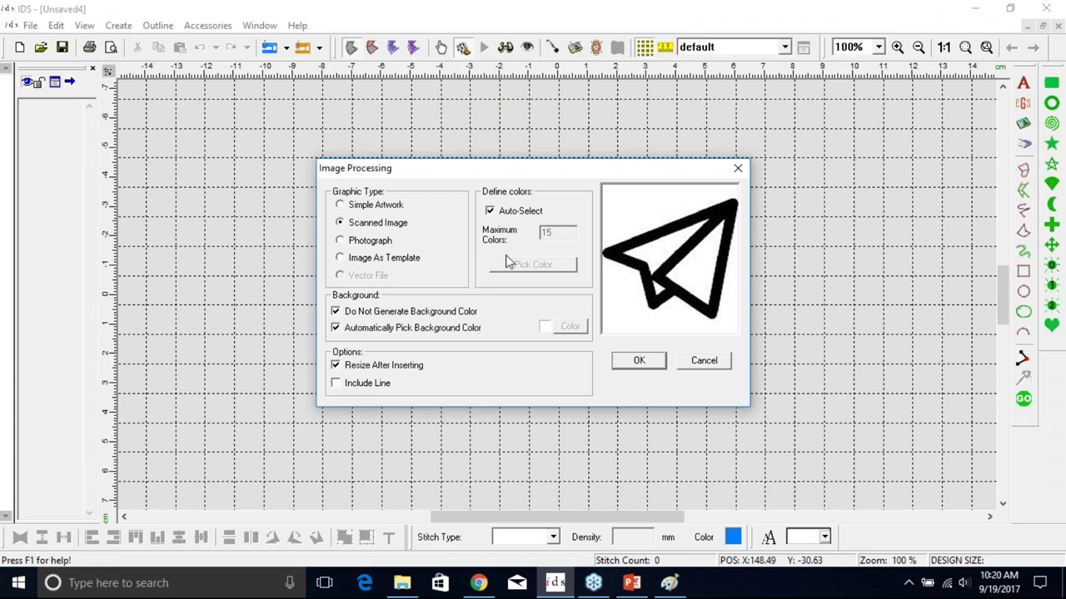
left_click(639, 362)
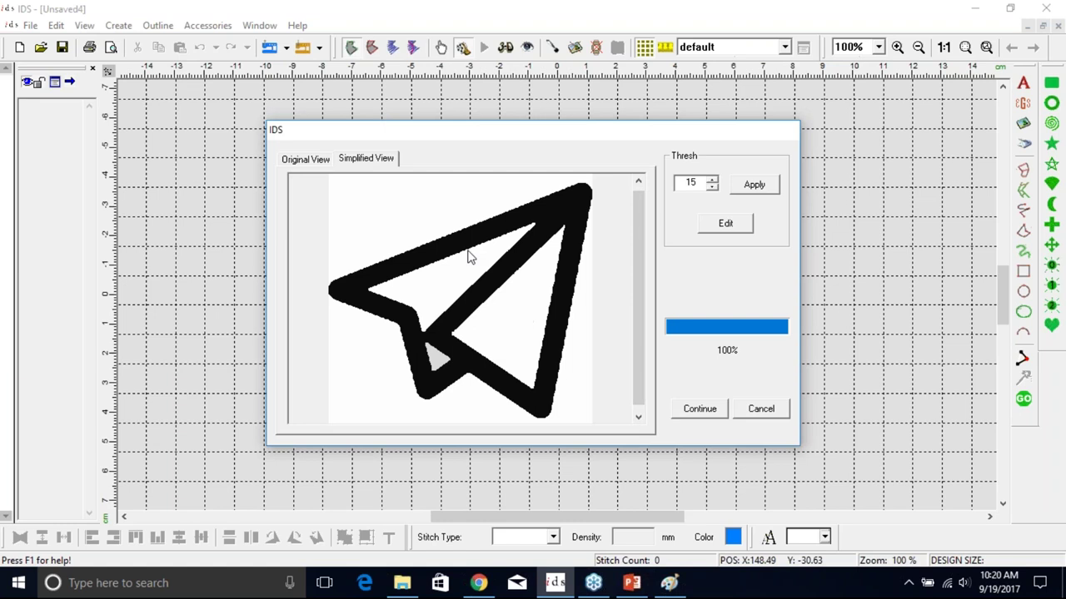
Step: Try a threshold of 5 on the simplified paper plane image
double_click(700, 182)
type("15")
key("shift+Home")
left_click(758, 185)
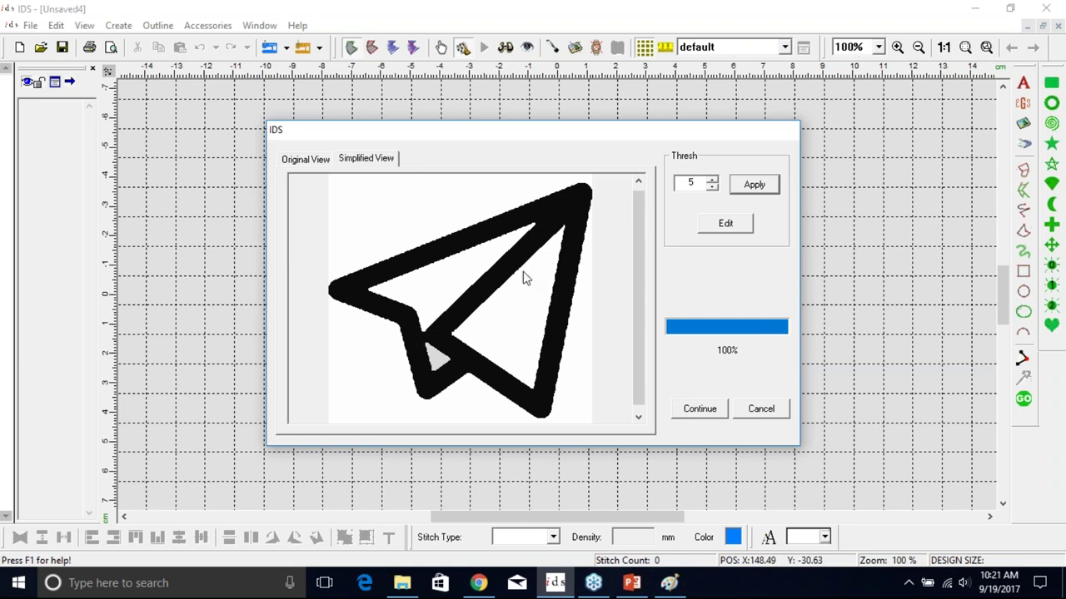
Step: Compare the original and simplified versions of the plane image, and try a threshold of 85
double_click(701, 183)
left_click(306, 160)
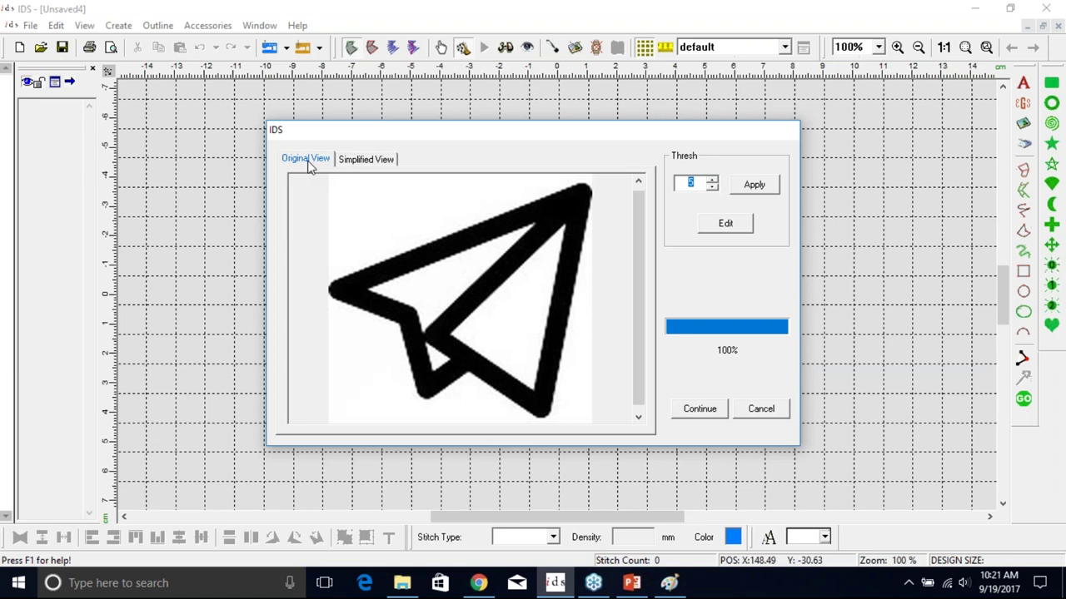
left_click(378, 160)
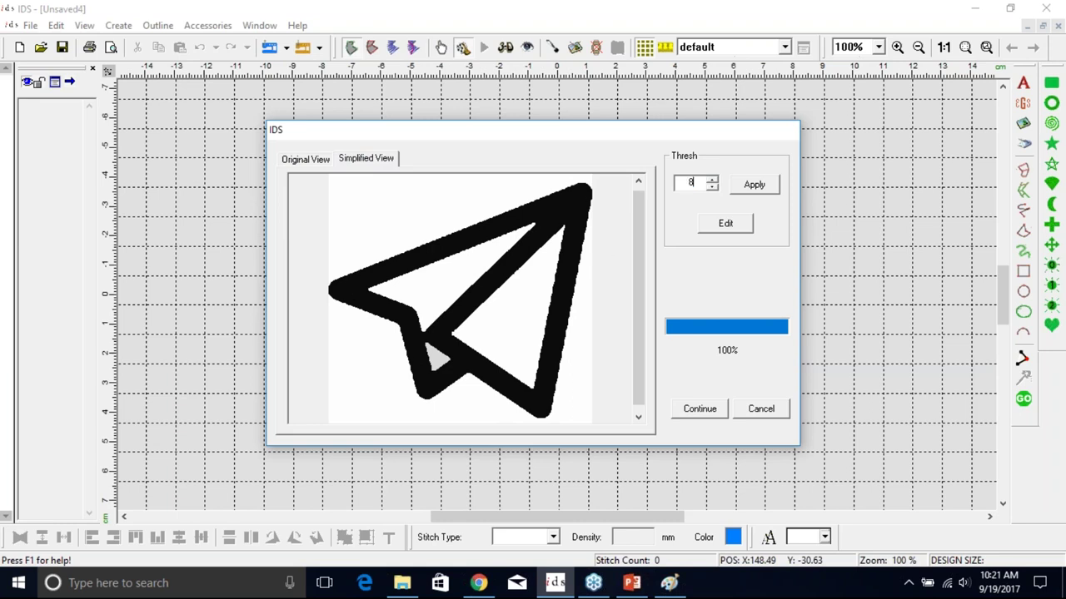
left_click(754, 187)
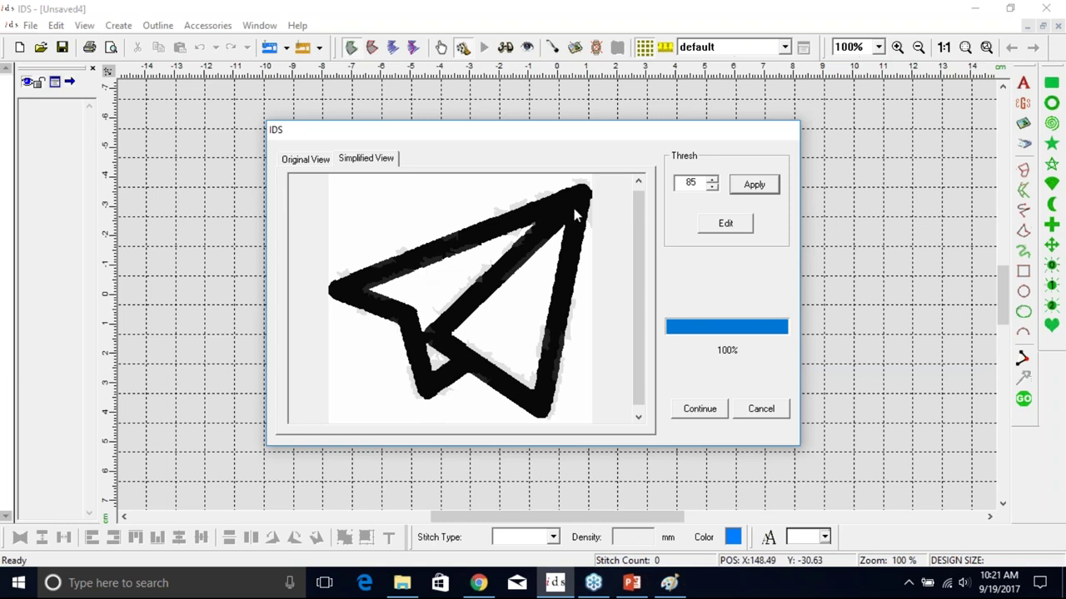
Step: Try a threshold of 100 and compare the simplified plane image with the original
double_click(679, 182)
type("100")
left_click(764, 185)
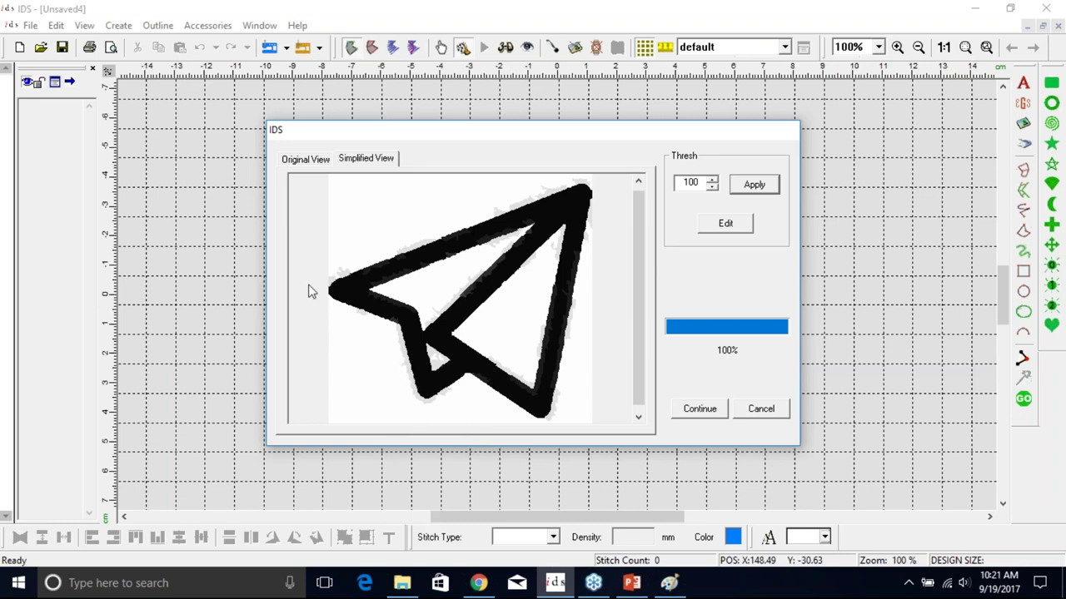
left_click(308, 160)
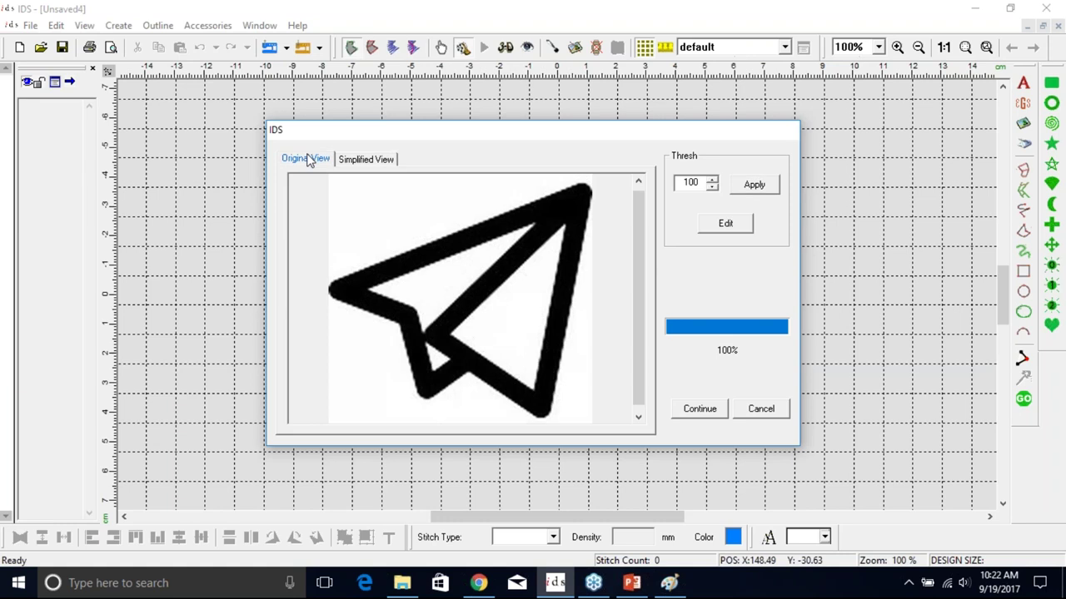
left_click(386, 159)
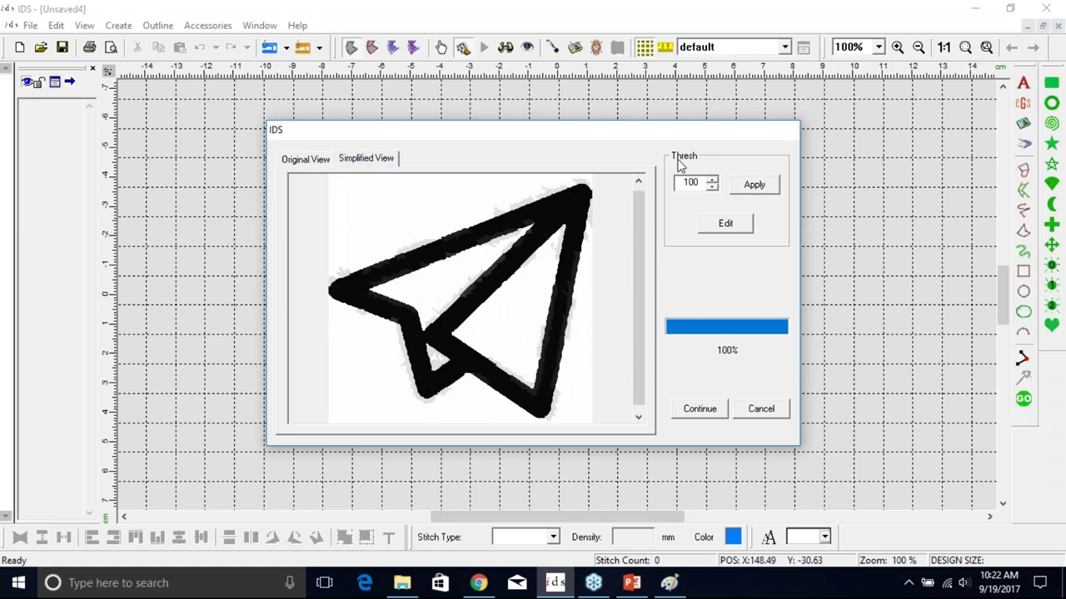
Step: Set the threshold to 15 and apply it to the simplified plane image
type("15")
left_click(754, 185)
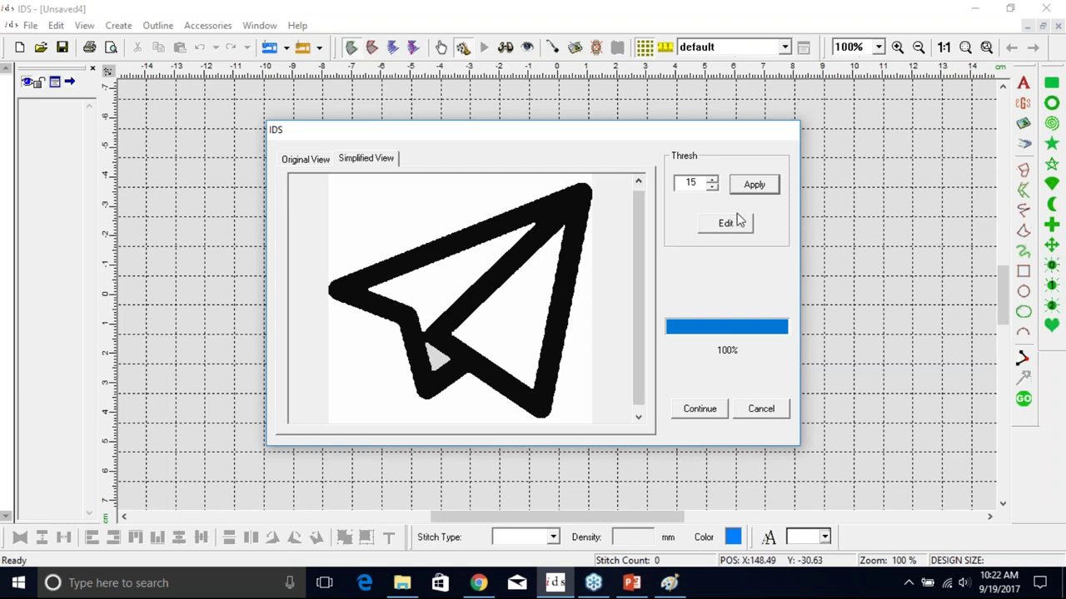
Step: Accept the image size of 89.4 by 89.4 mm and generate stitches from the scanned plane image
left_click(698, 410)
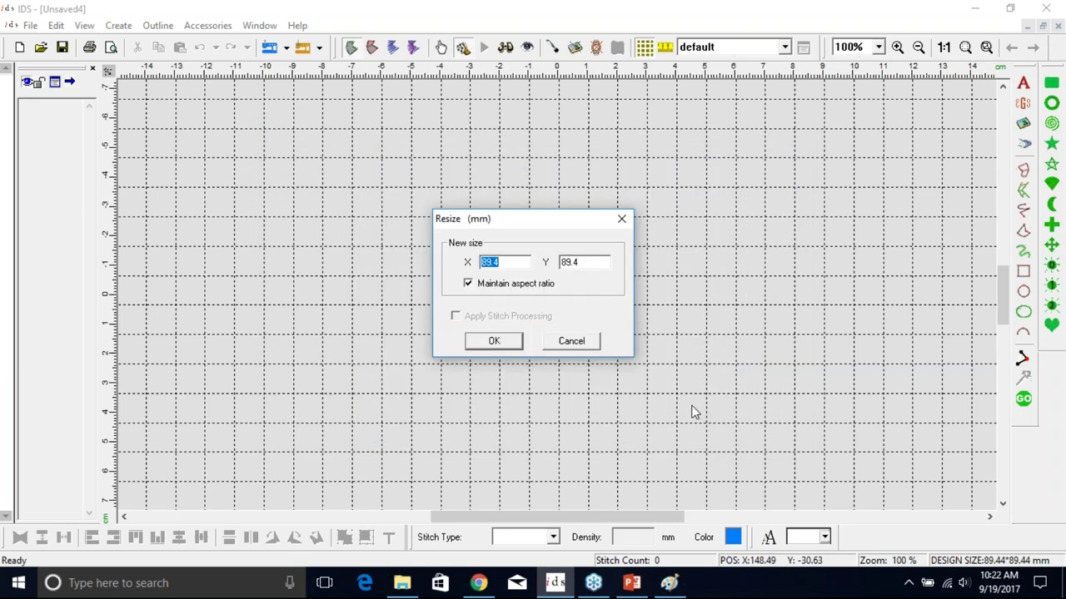
left_click(492, 343)
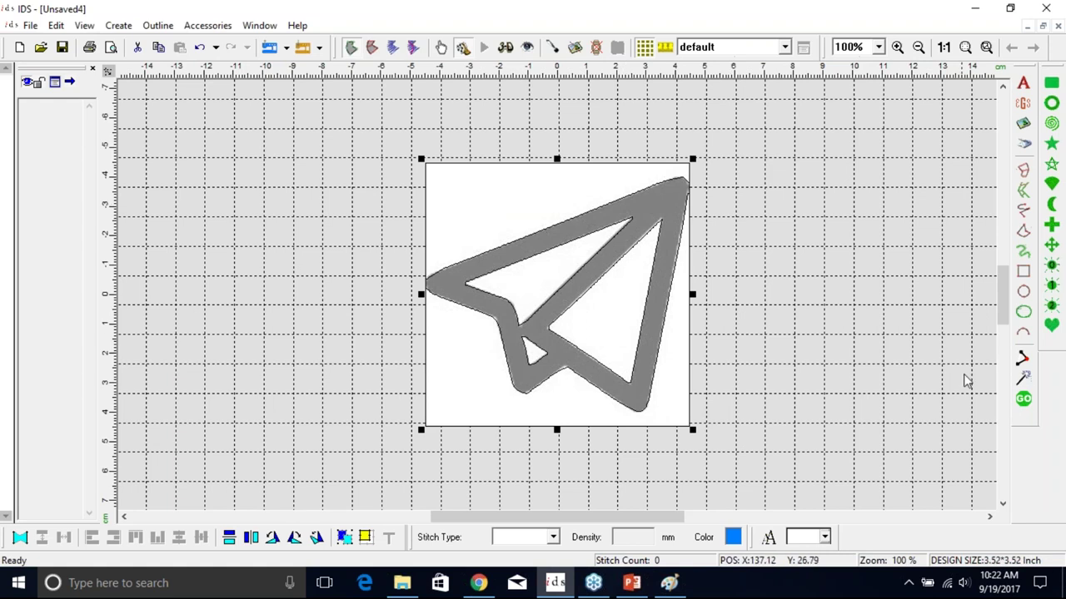
left_click(1024, 401)
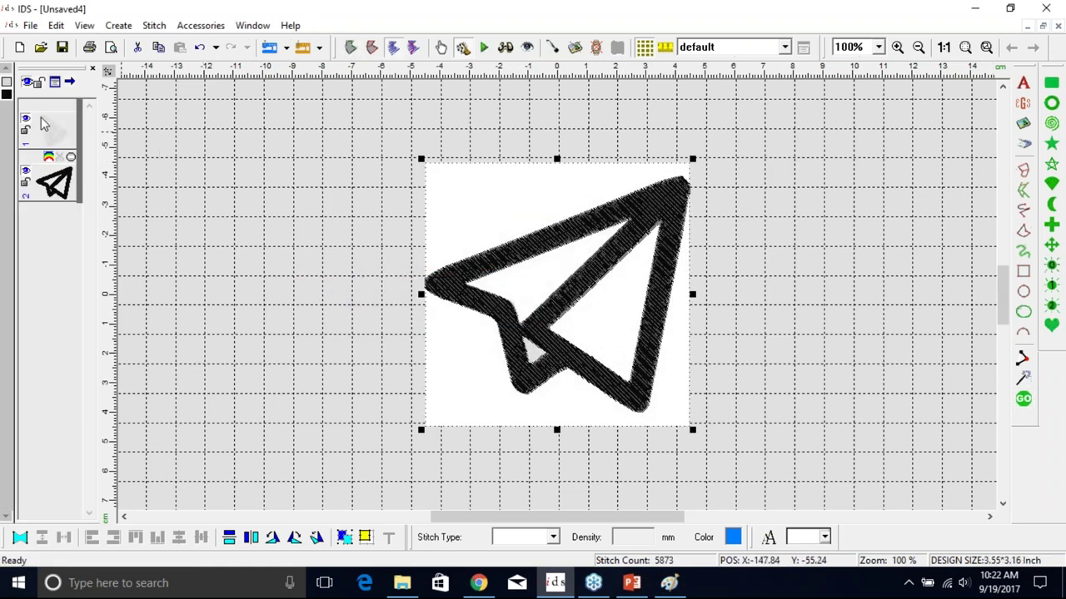
Step: Start another new design and open telegram-logo_318-102687.jpg for image processing
left_click(20, 49)
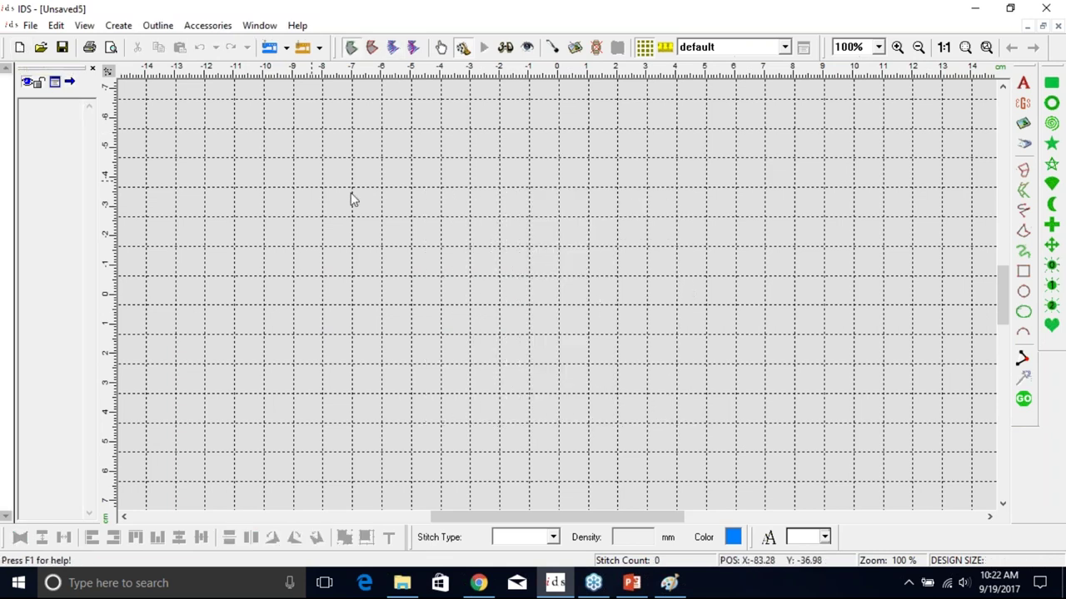
left_click(1022, 123)
left_click(481, 215)
double_click(482, 214)
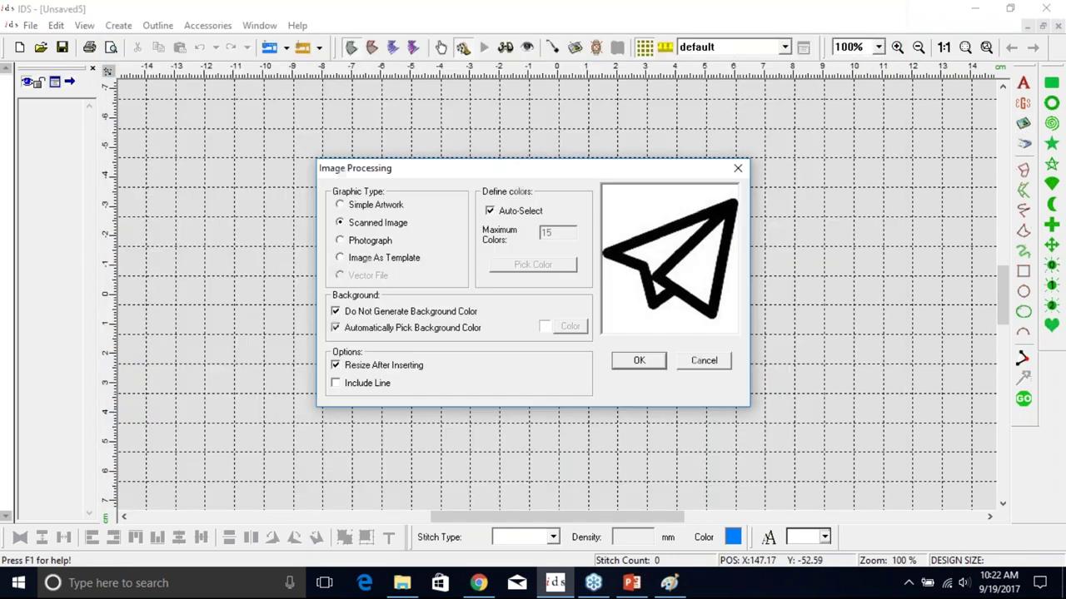
Step: Choose Simple Artwork, turn off automatic color selection, and pick the white background and the plane's black as the only colors
left_click(353, 209)
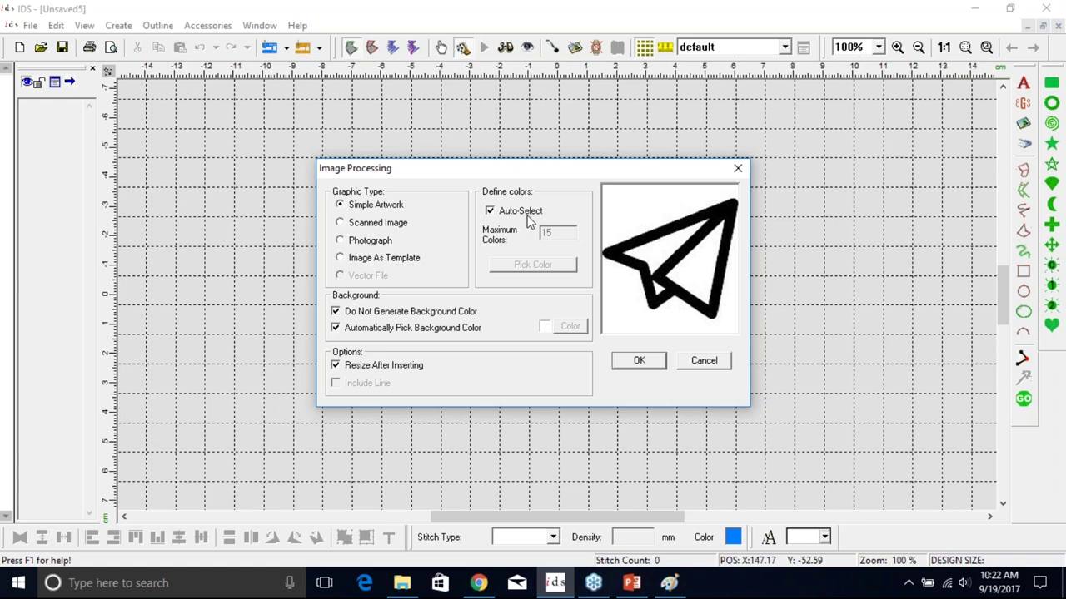
left_click(491, 212)
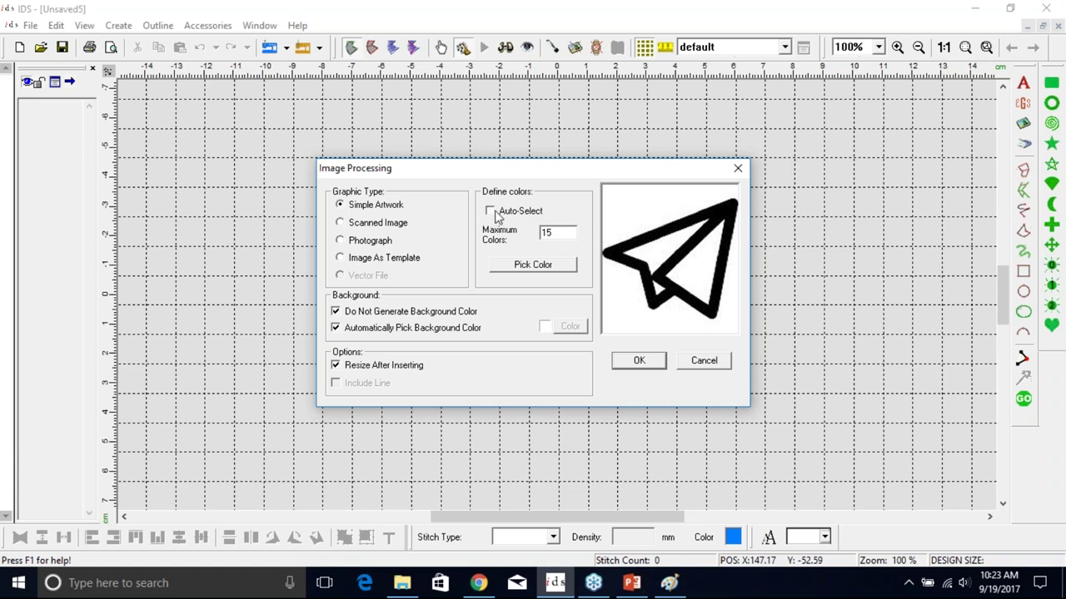
left_click(522, 267)
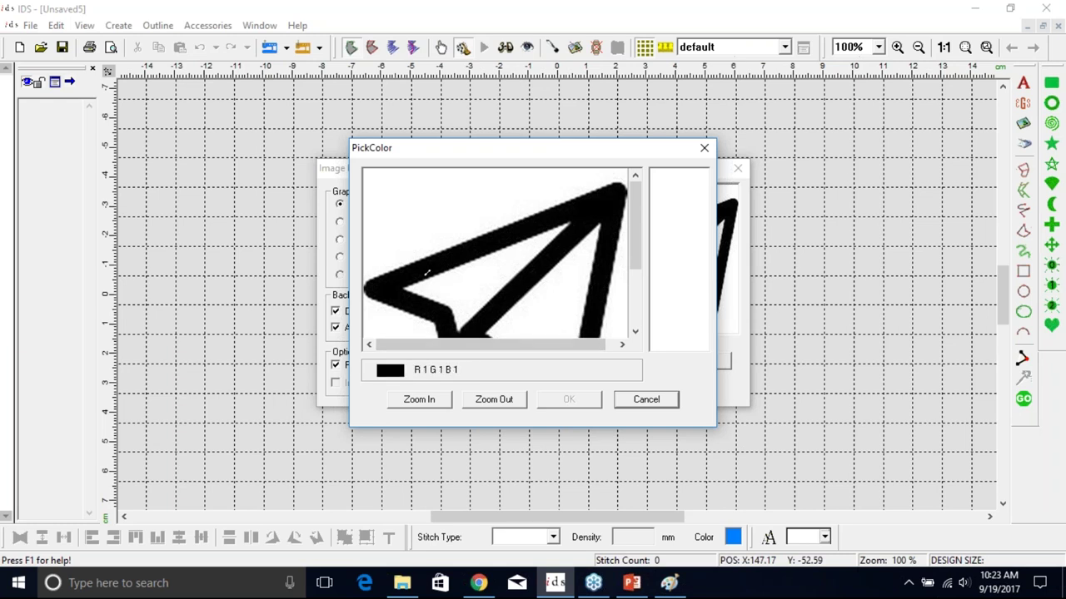
left_click(420, 204)
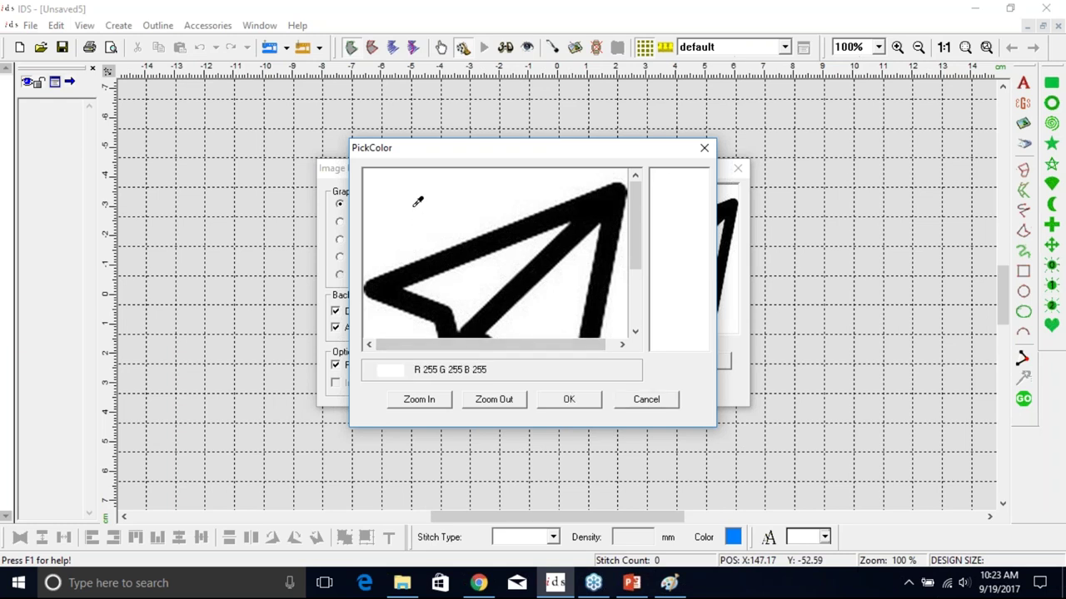
left_click(440, 261)
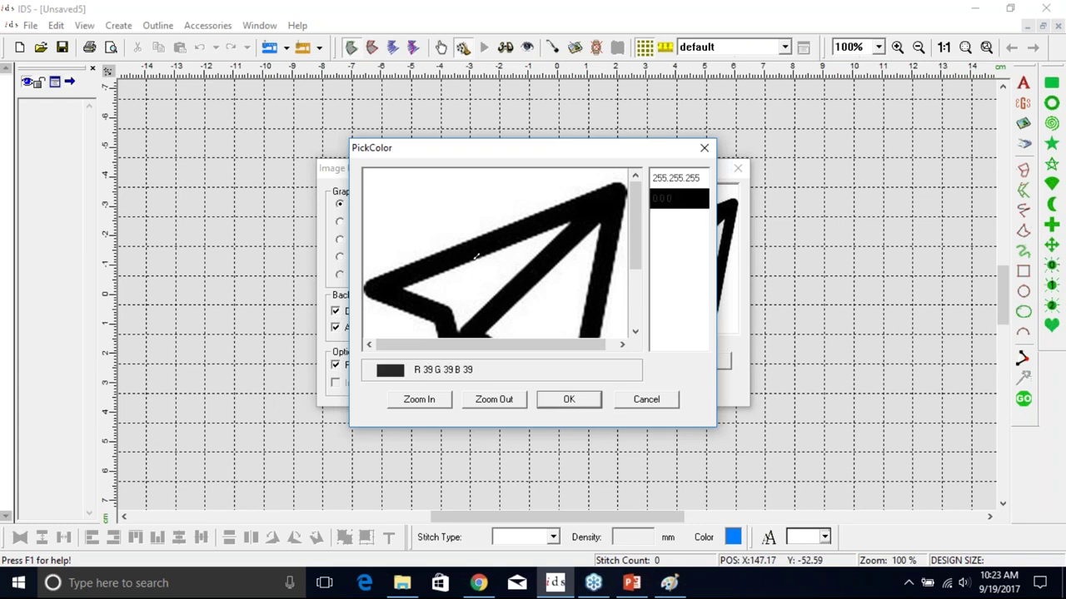
left_click(586, 399)
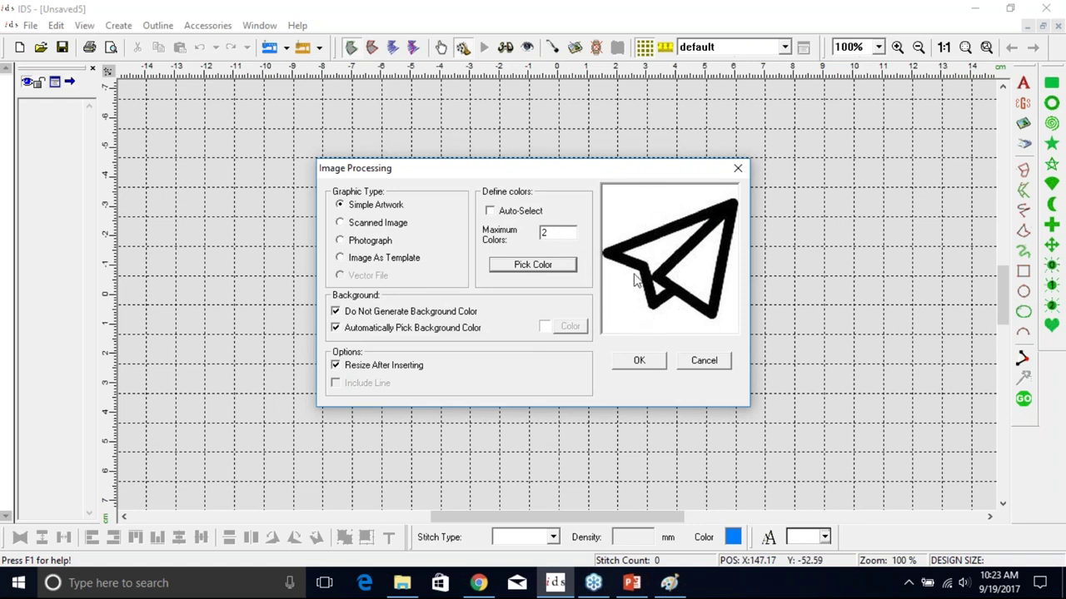
Step: Generate stitches from the two-color artwork at 89.4 by 89.4 mm and hide the source image behind them
left_click(656, 364)
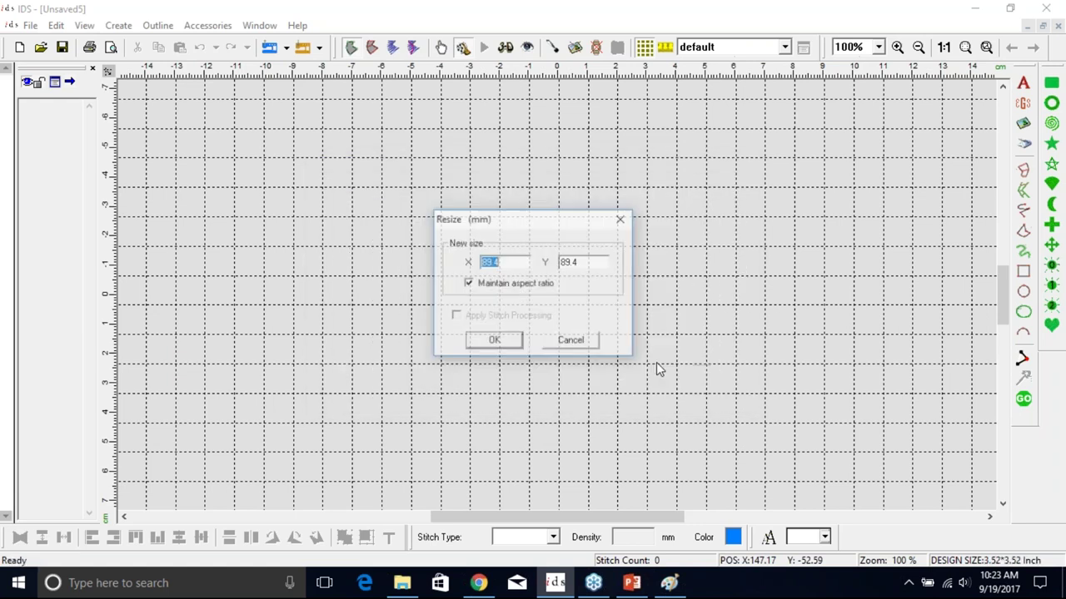
left_click(493, 341)
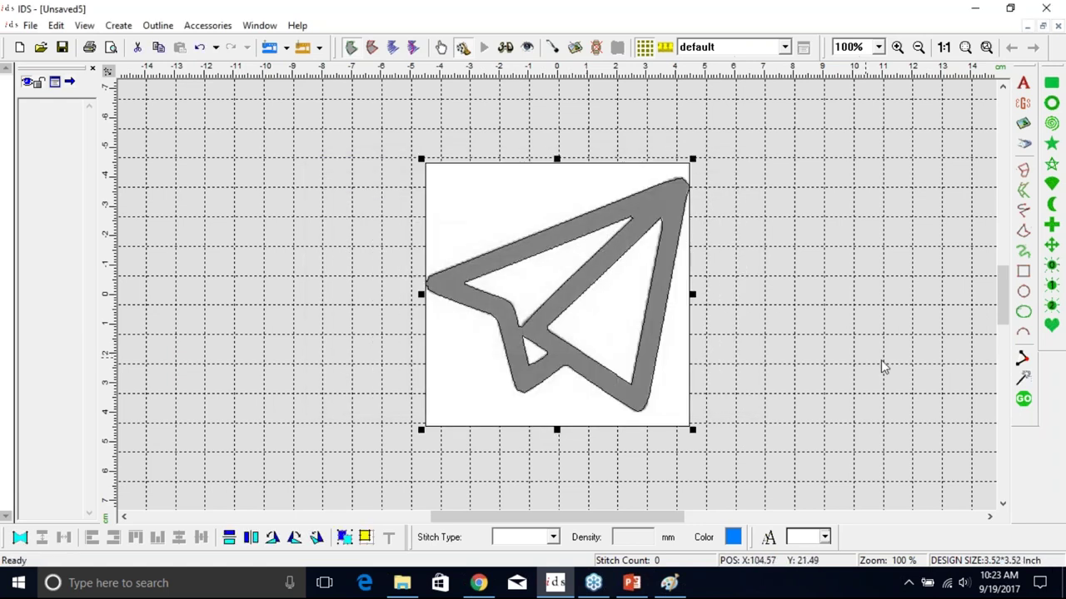
left_click(1023, 400)
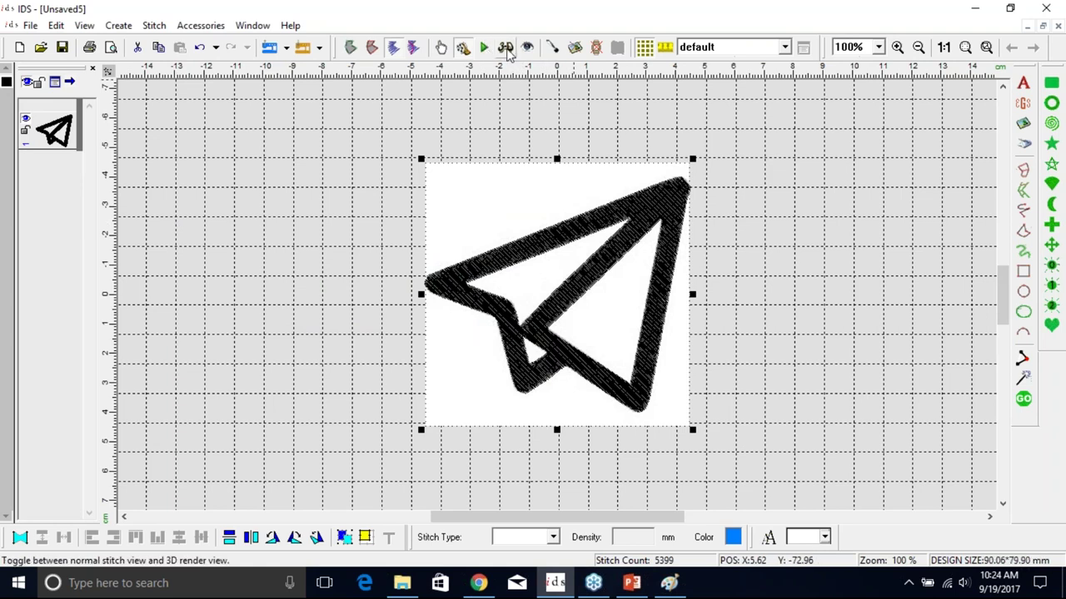
left_click(576, 49)
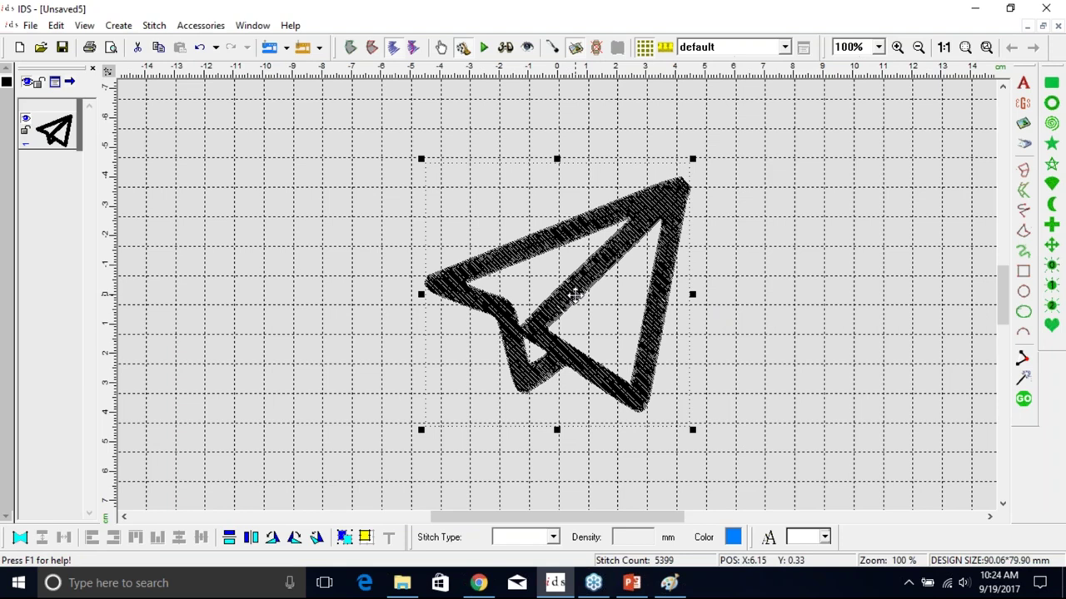
Step: Start a new design and open m.jpg from the Desktop for image processing
left_click(19, 48)
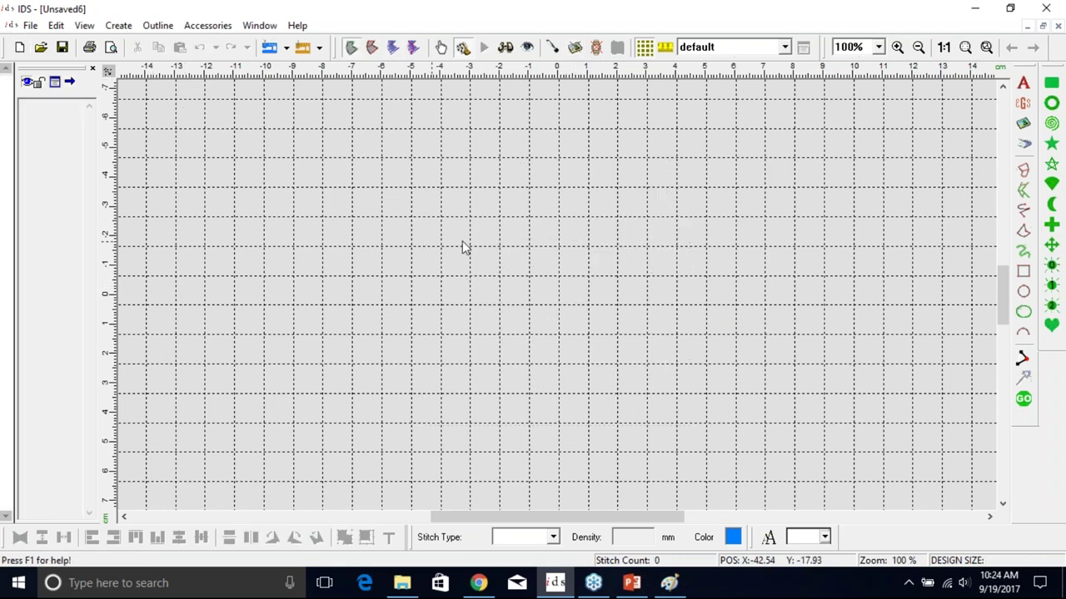
left_click(1019, 125)
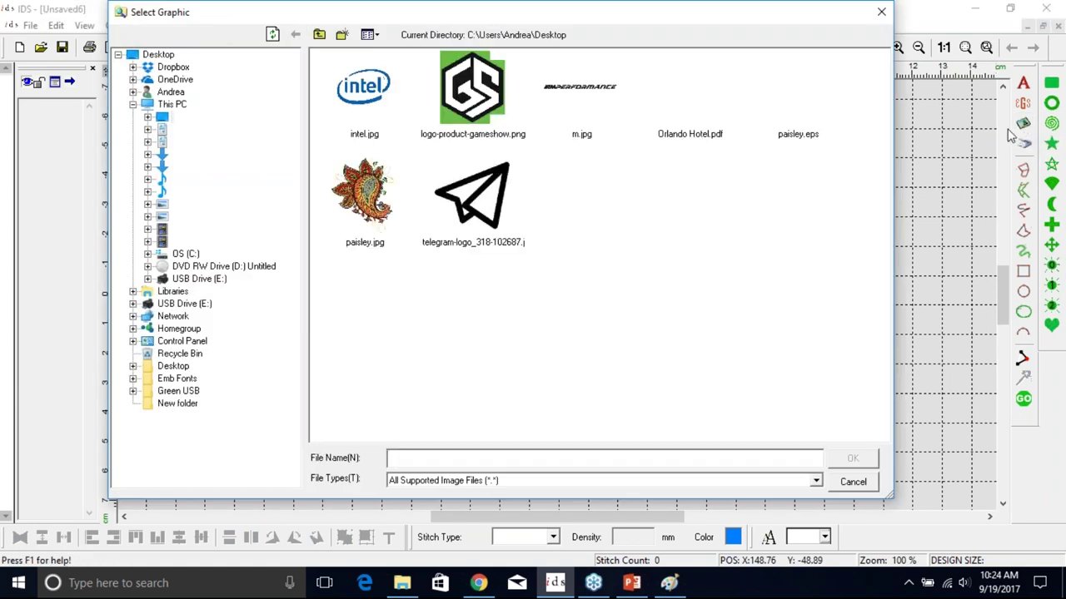
left_click(601, 96)
left_click(601, 97)
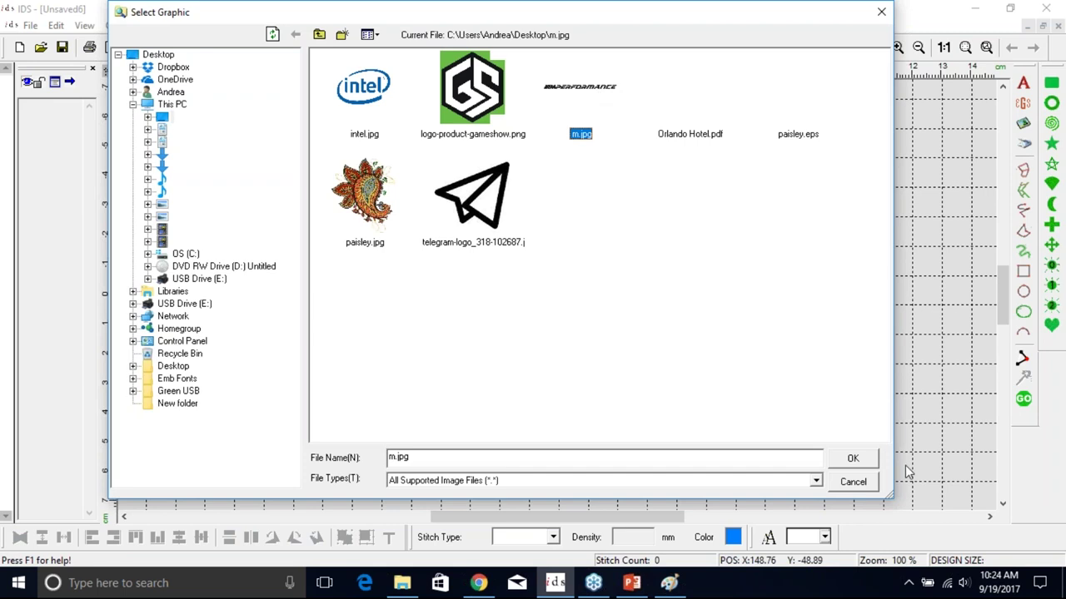
left_click(858, 461)
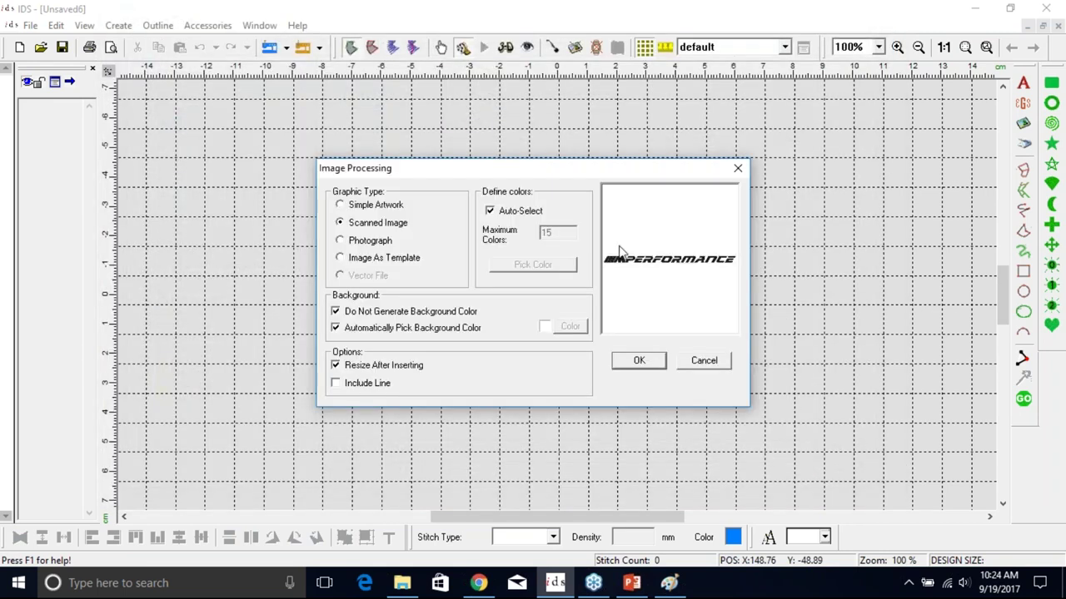
Step: Insert the logo as Simple Artwork with automatic colors, then enlarge its outlines to about 9.11 by 0.65 inches
left_click(385, 208)
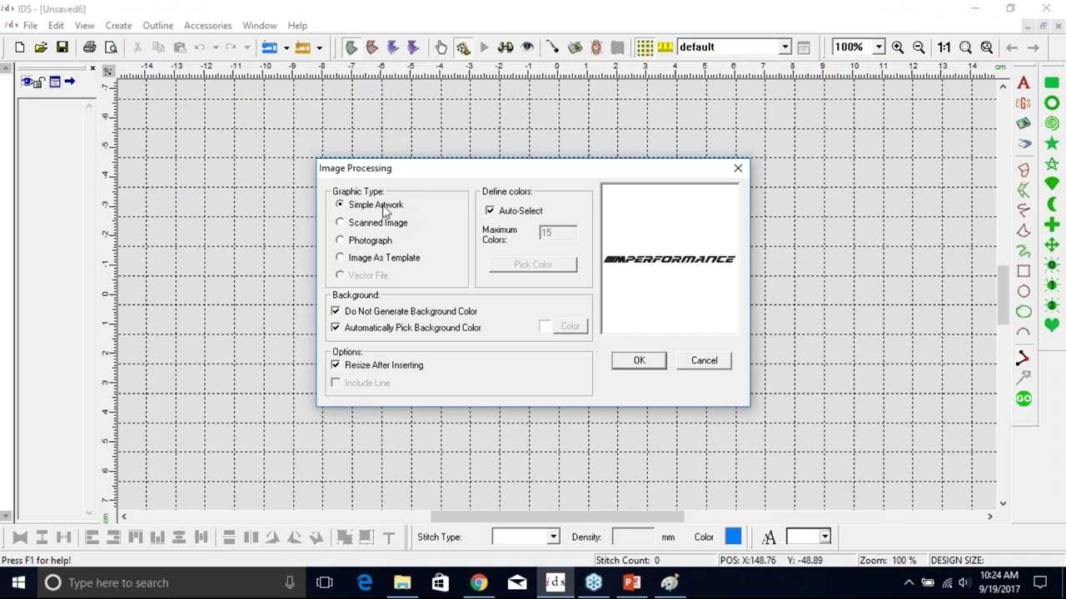
left_click(638, 361)
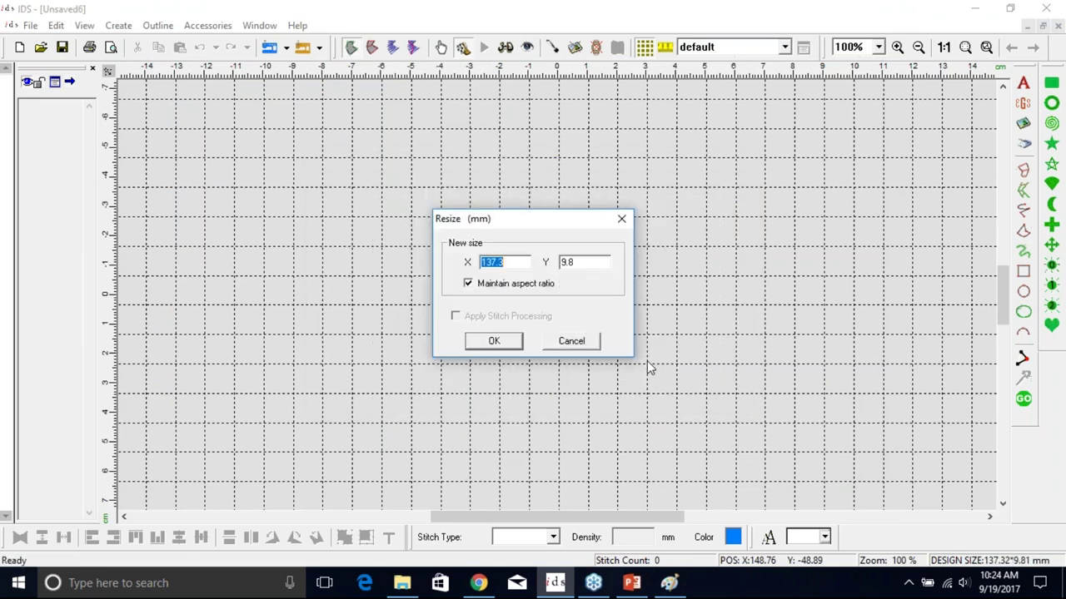
left_click(493, 342)
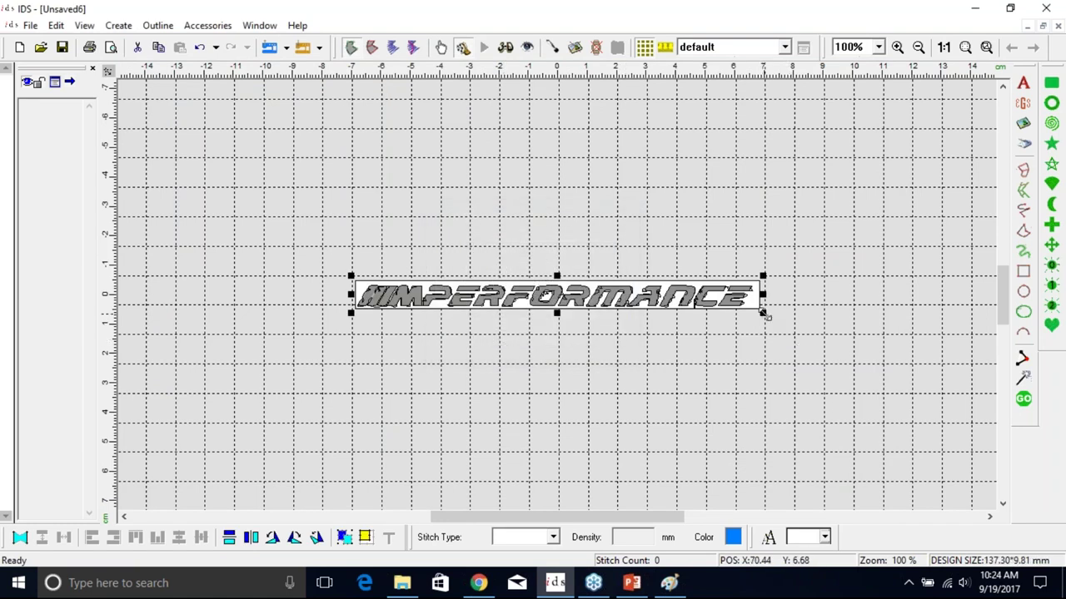
left_click_drag(764, 313, 881, 391)
left_click_drag(742, 311, 980, 433)
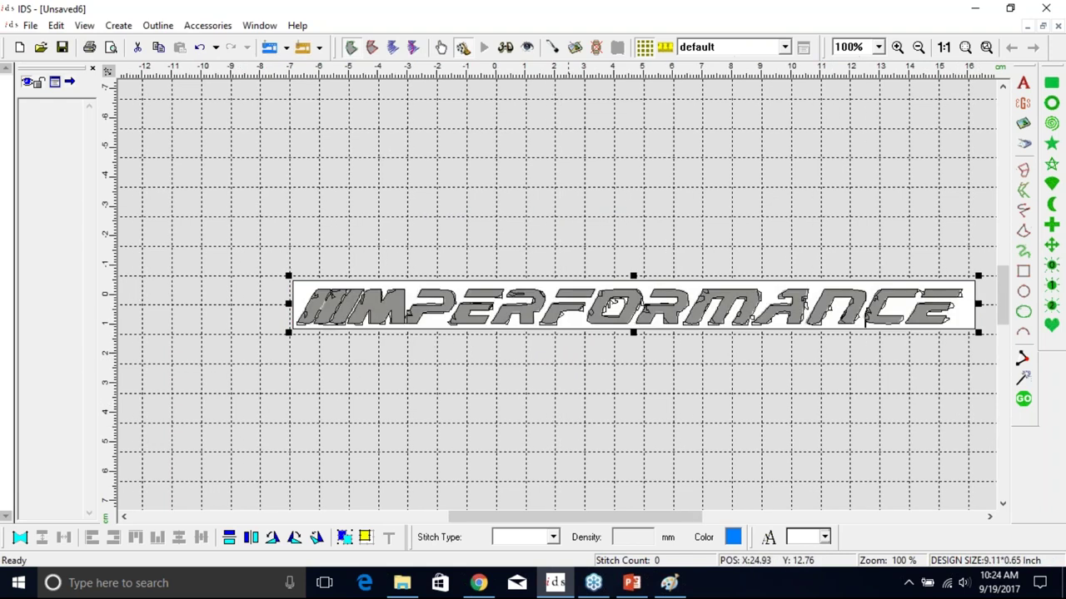
Step: Generate stitches from the enlarged logo outlines and hide the source image behind them
left_click(1029, 401)
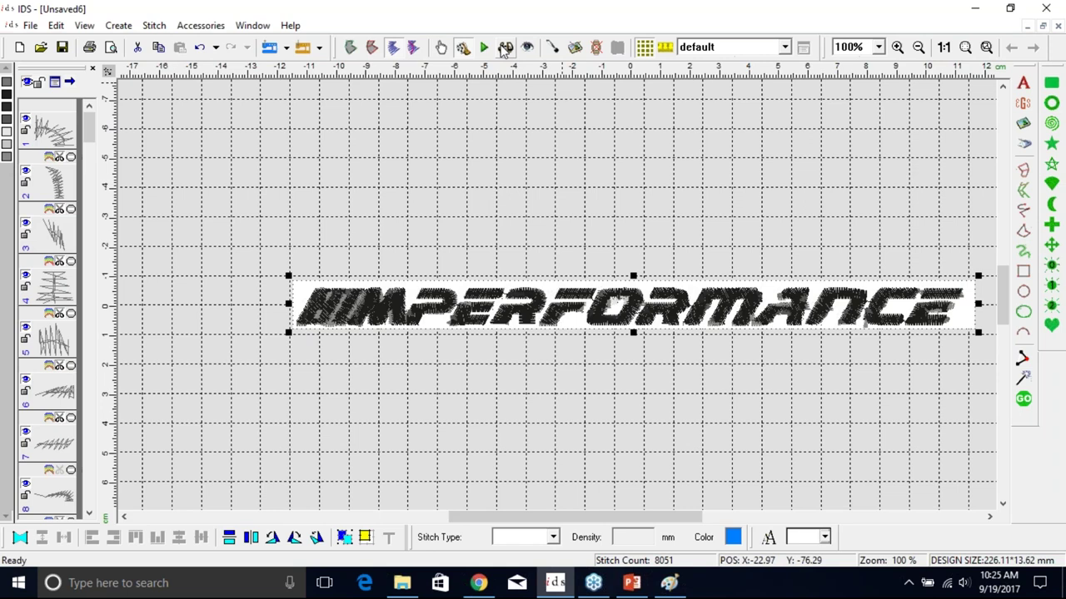
left_click(574, 47)
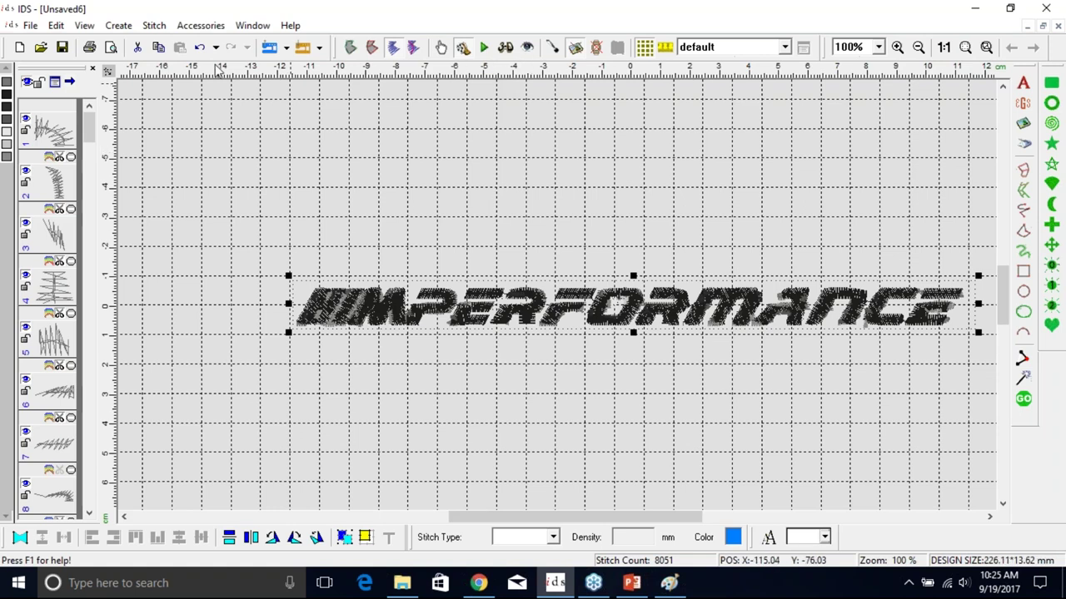
Step: Start a new design and open m.jpg from the Desktop for image processing again
left_click(20, 47)
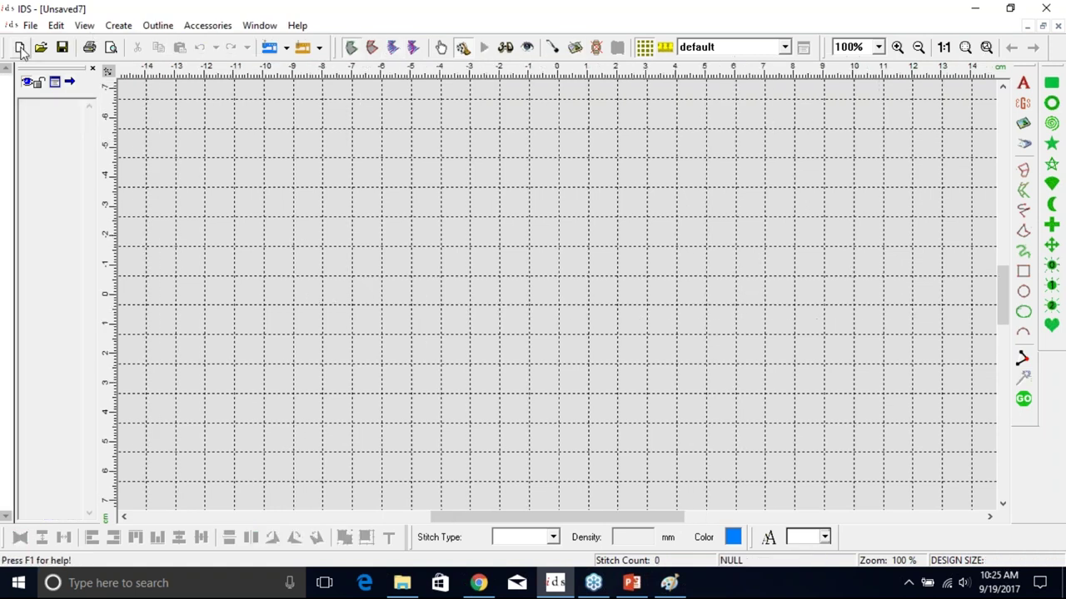
left_click(1023, 123)
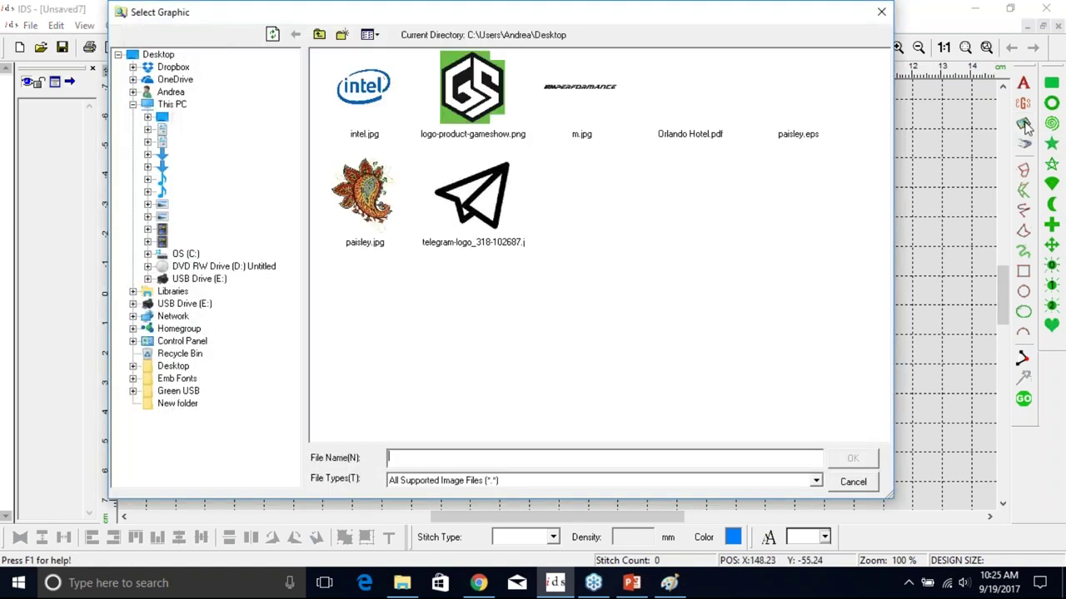
left_click(587, 102)
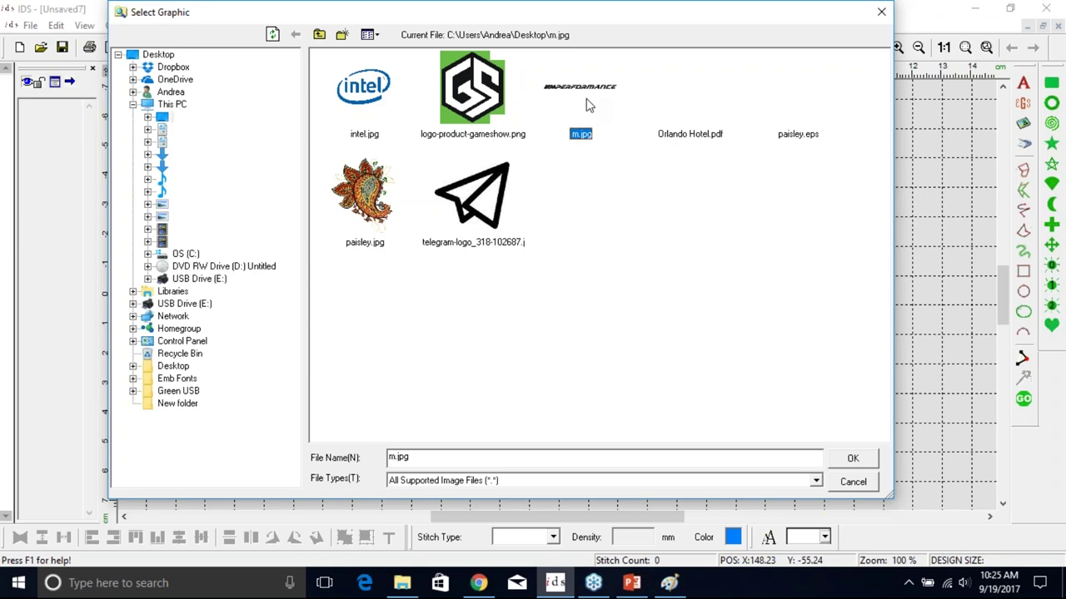
left_click(870, 459)
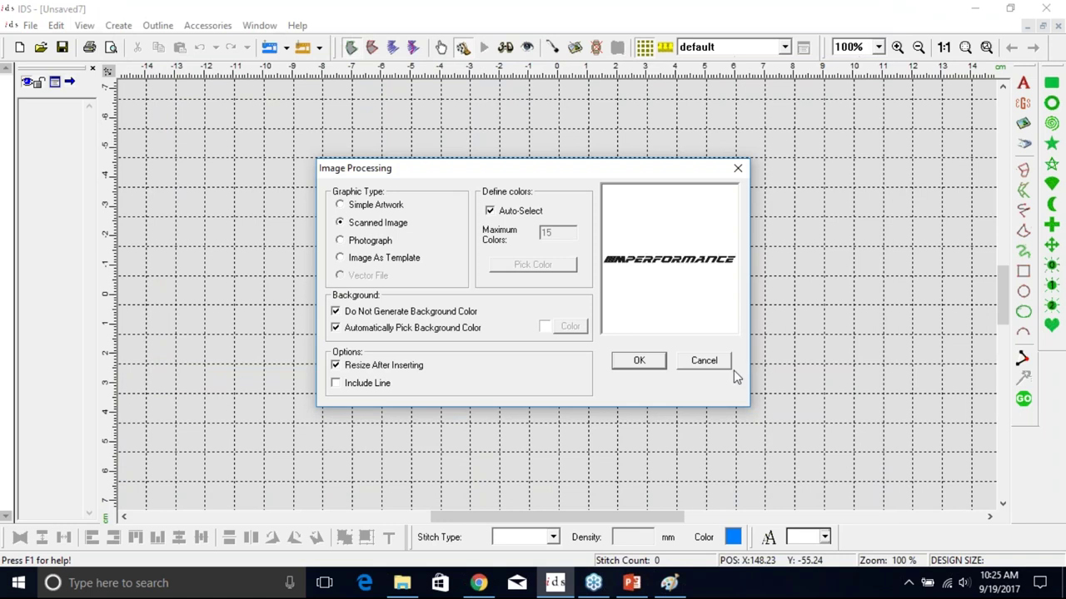
Step: Process the logo as a Scanned Image, compare its original and simplified views at threshold 99, and cancel the conversion
left_click(638, 362)
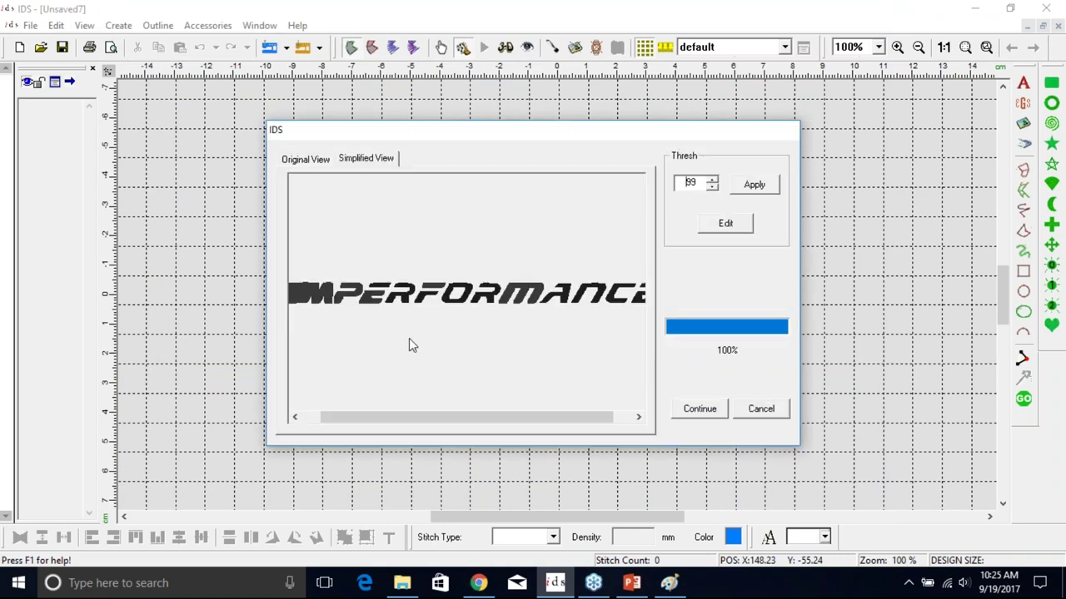
left_click_drag(437, 416, 411, 417)
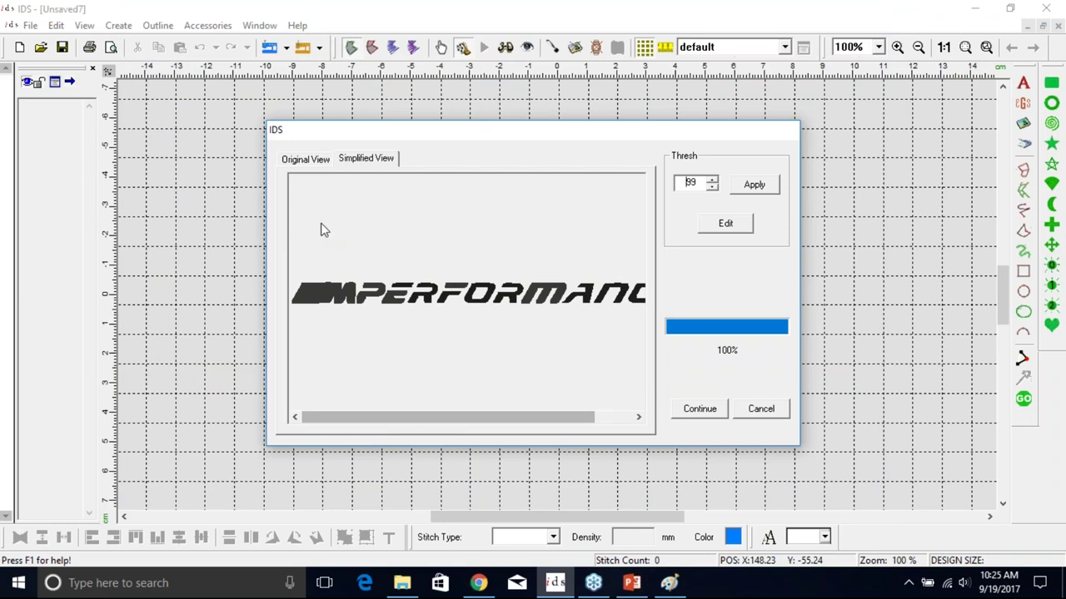
left_click(310, 157)
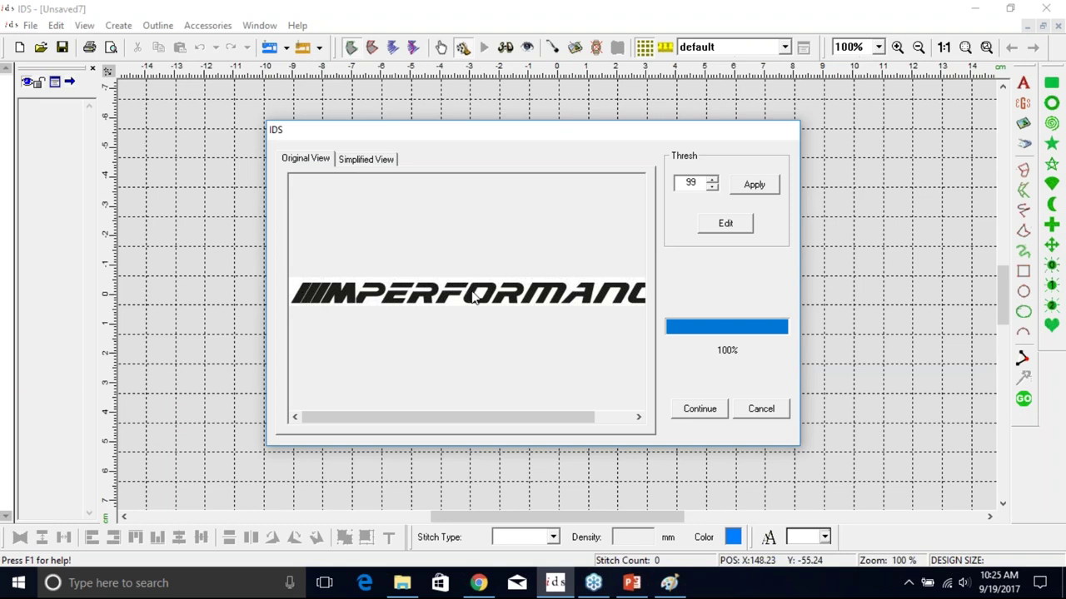
left_click(361, 158)
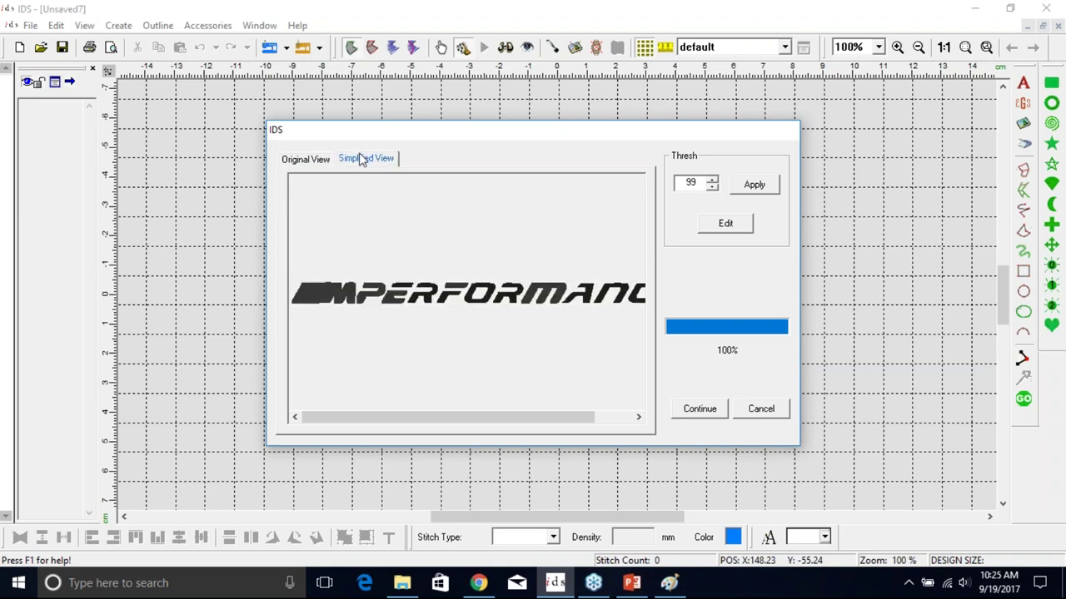
left_click(291, 162)
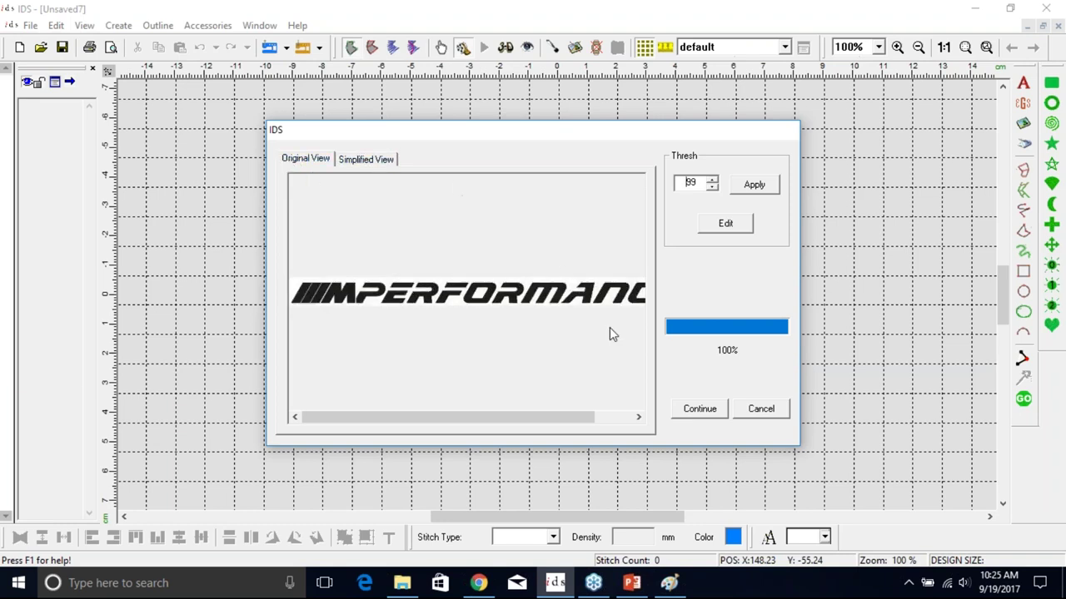
left_click_drag(536, 420, 635, 416)
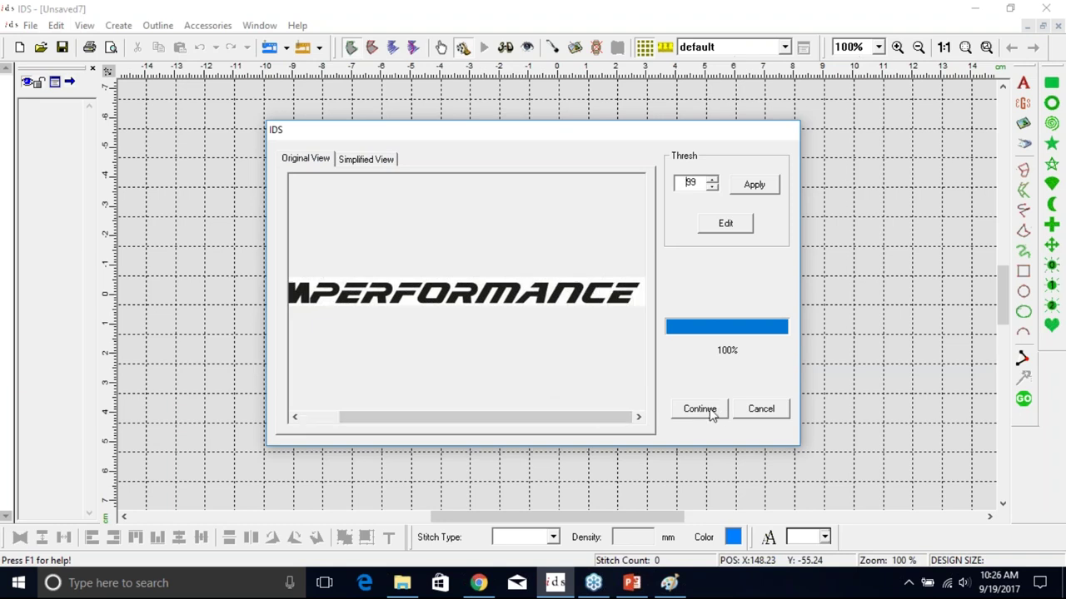
left_click(770, 411)
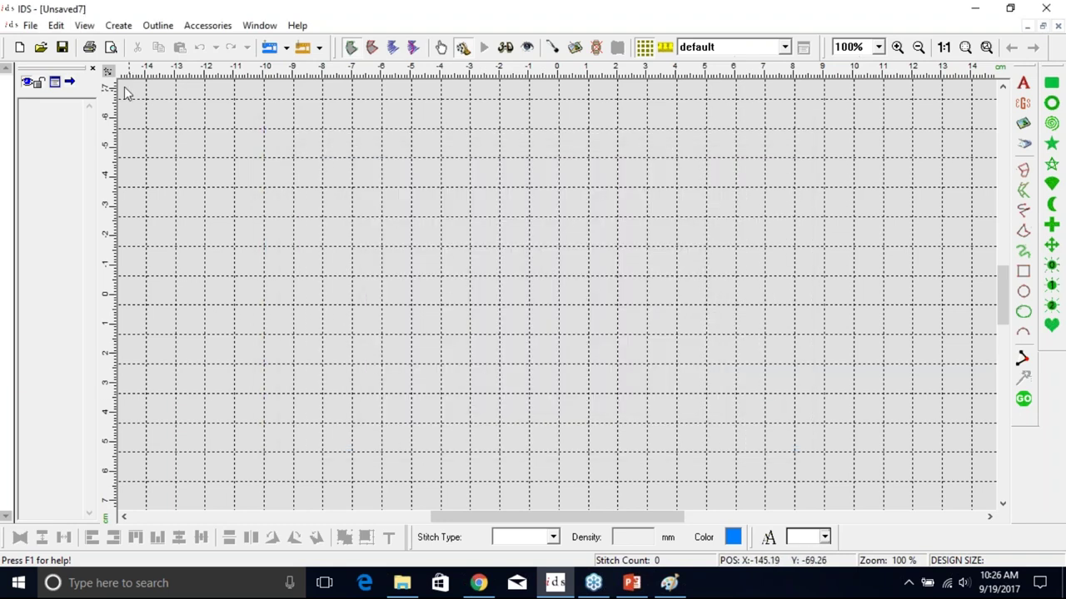
Step: Reopen m.jpg for image processing in the same empty design
left_click(1023, 124)
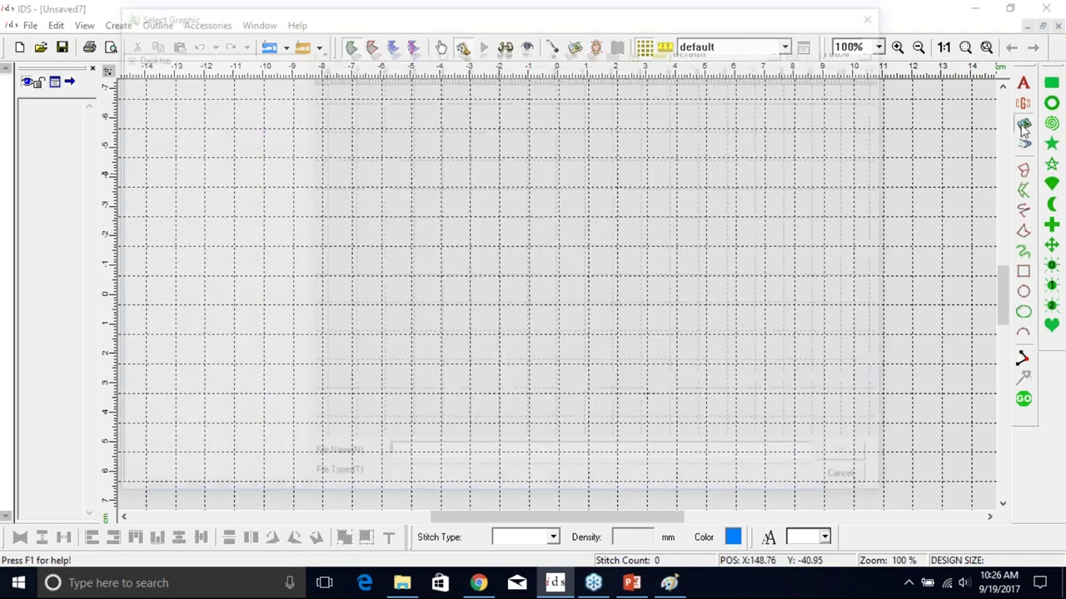
left_click(572, 109)
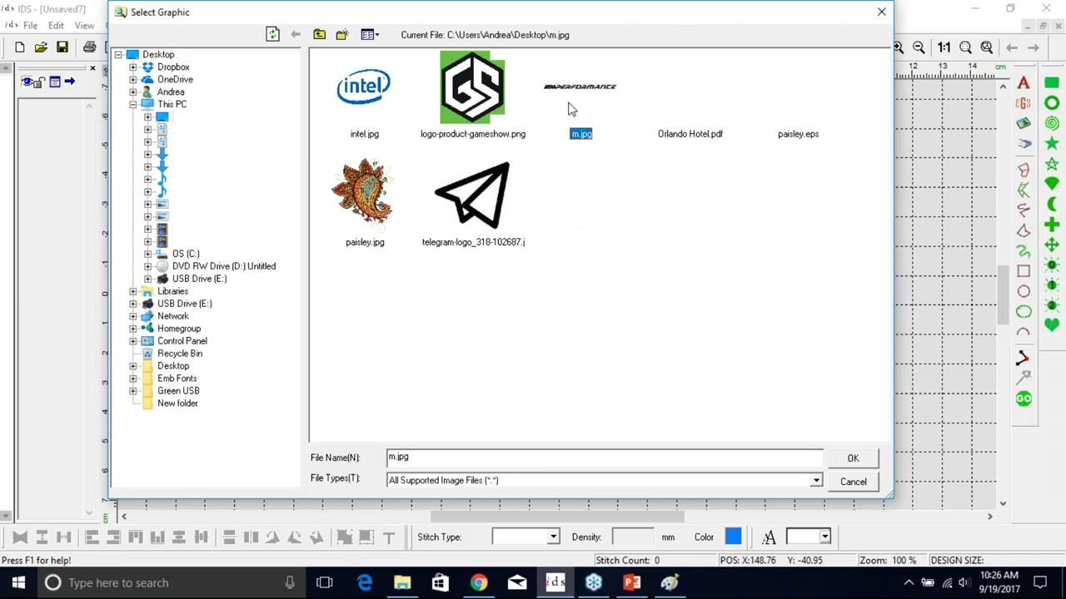
left_click(852, 462)
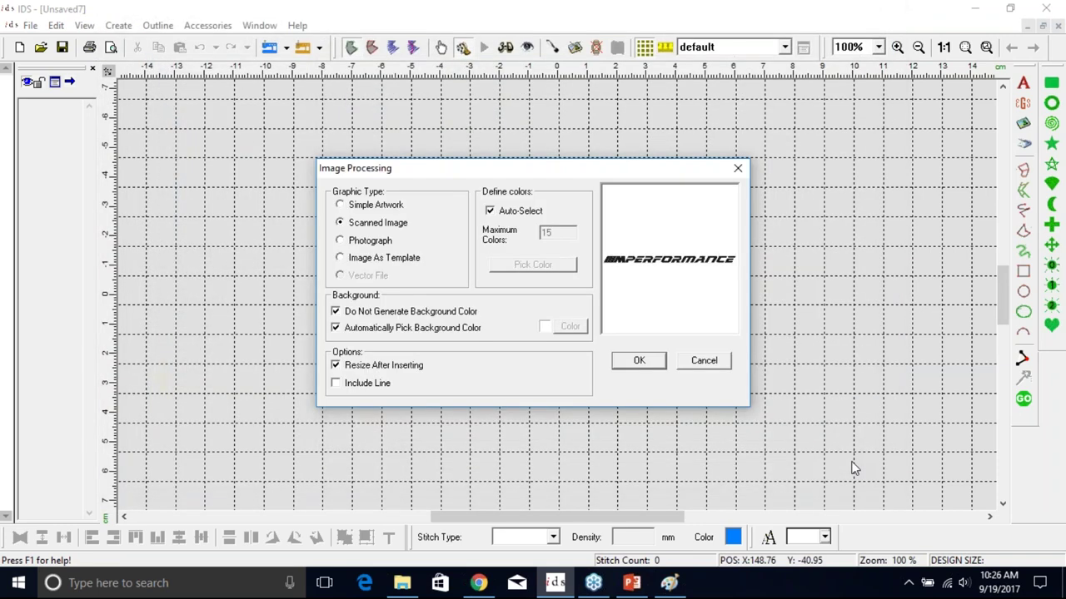
Step: Choose Simple Artwork, turn off automatic color selection, and pick the lettering's black and the white background as the only two colors
left_click(391, 208)
left_click(490, 211)
left_click(533, 265)
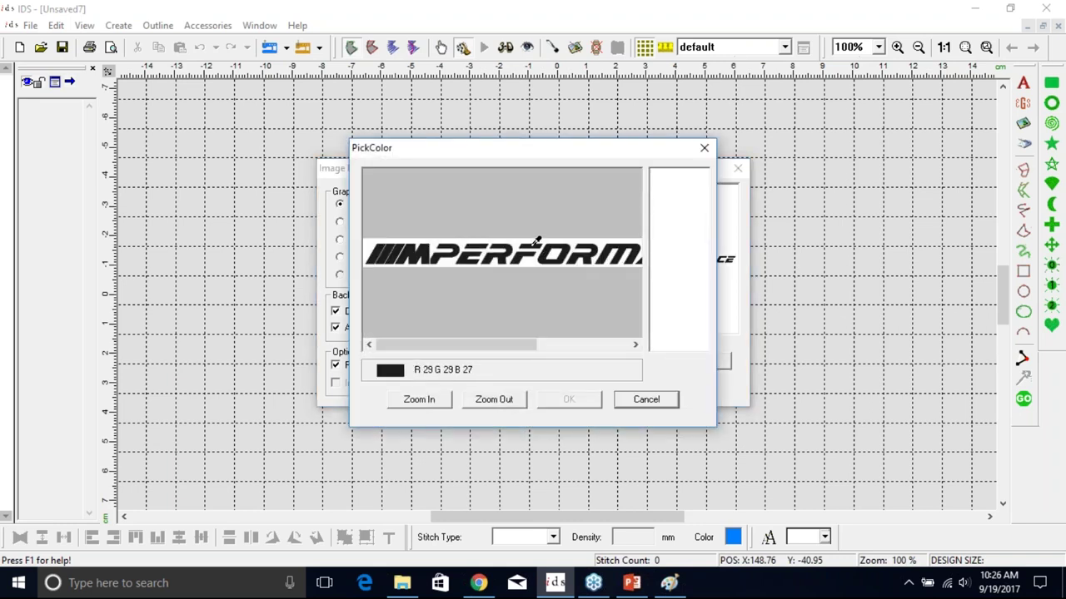
left_click(537, 242)
left_click(518, 239)
left_click(569, 401)
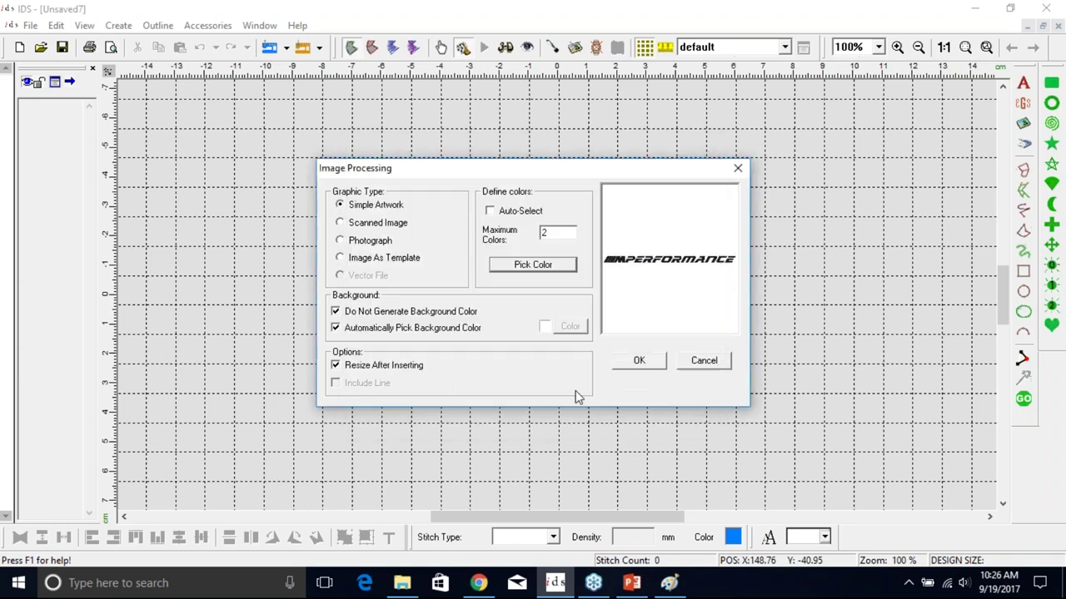
Step: Insert the two-color logo with its height set to 18 mm, keeping the aspect ratio, and generate its stitches
left_click(645, 362)
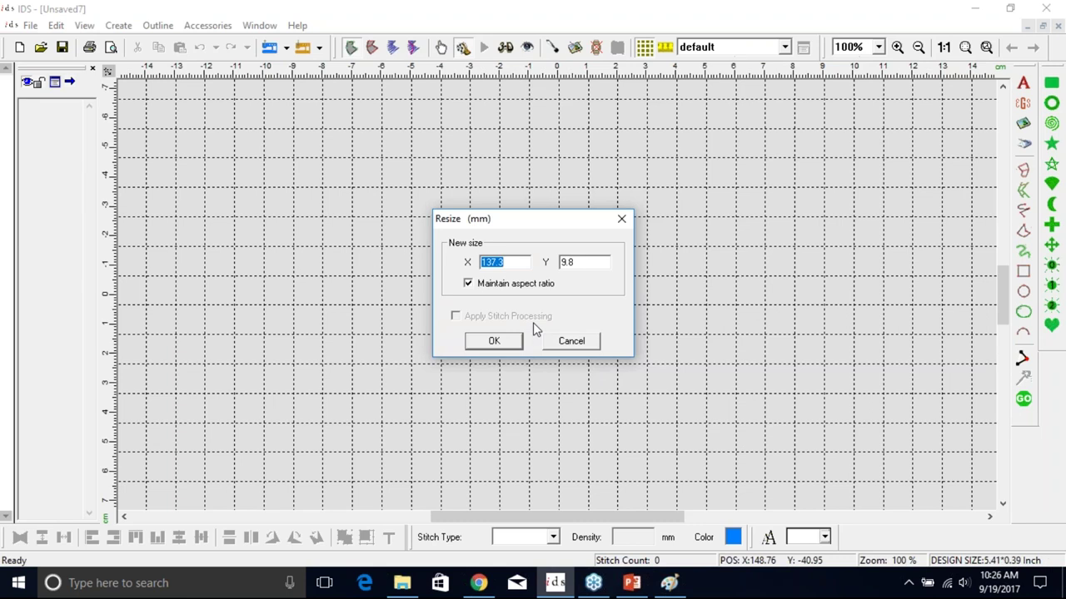
double_click(577, 261)
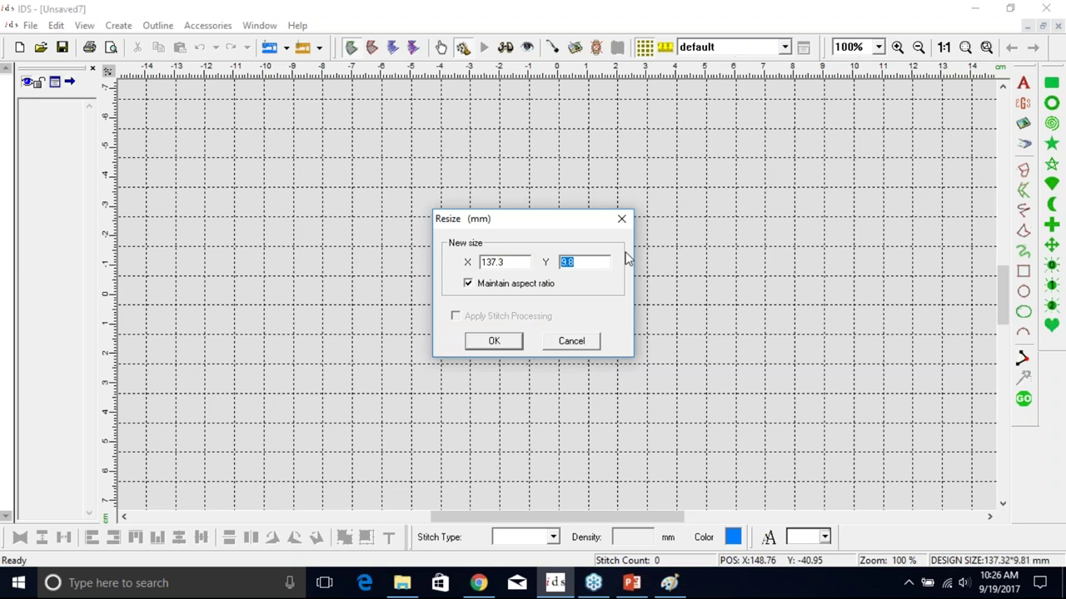
type("1")
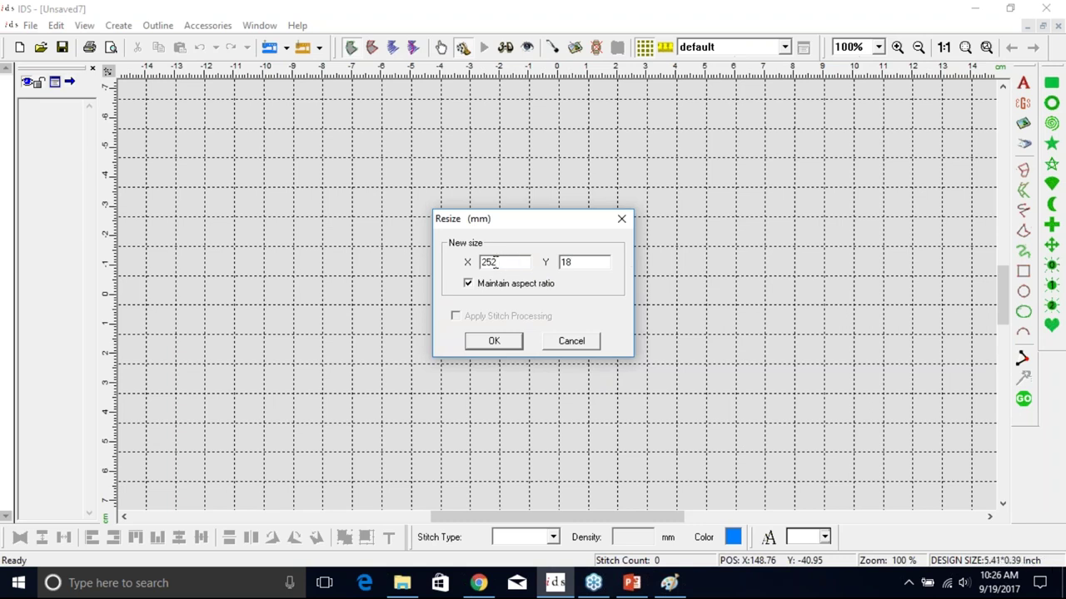
left_click(493, 342)
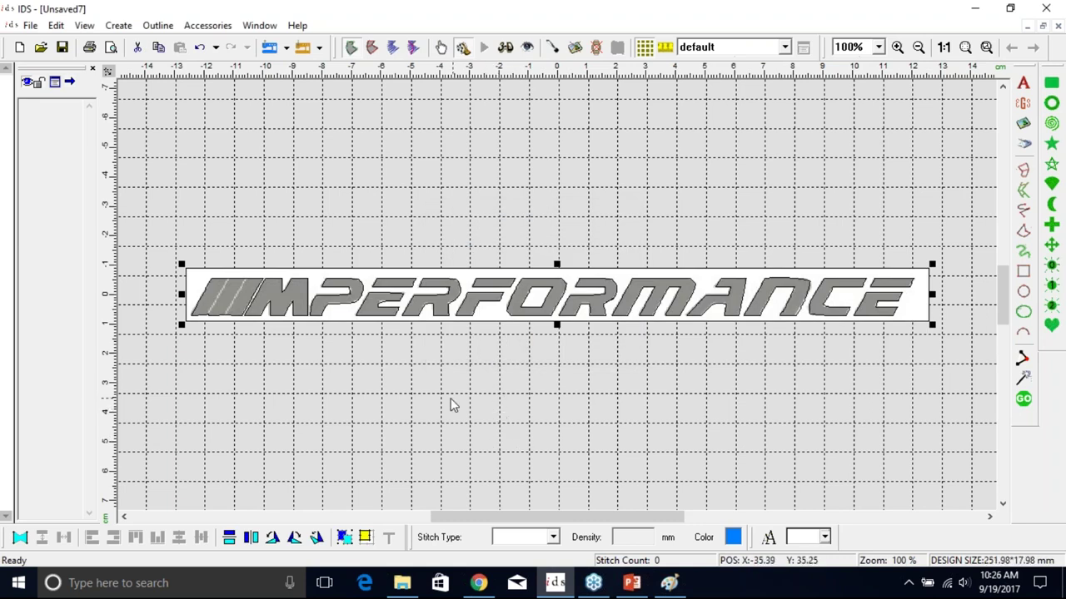
left_click(1023, 400)
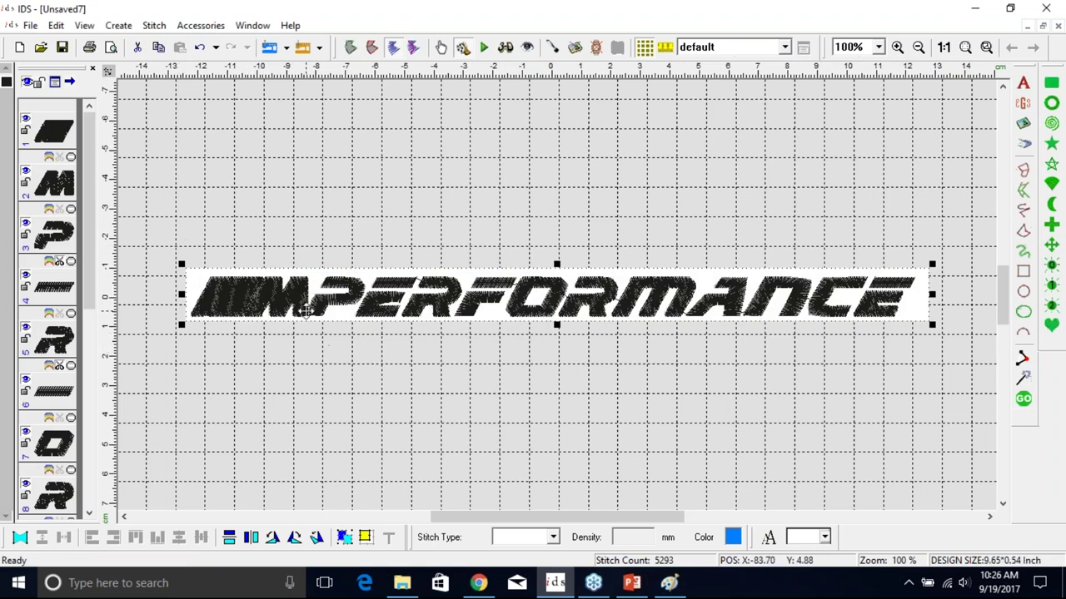
Step: Compare the automatic-color stitch result in Unsaved6 with the two-color result in Unsaved7
left_click(254, 25)
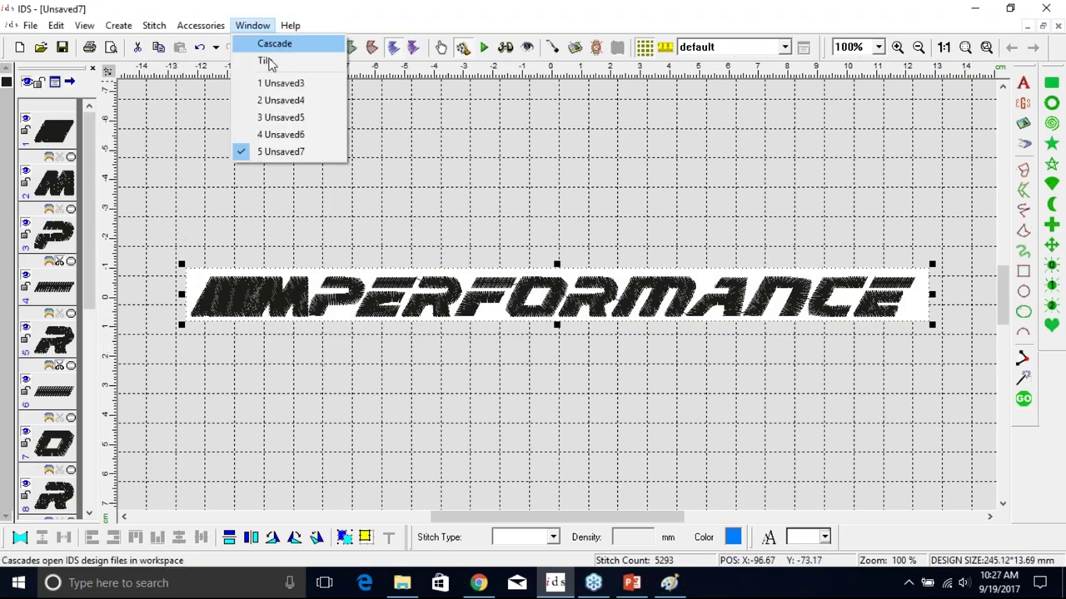
left_click(283, 134)
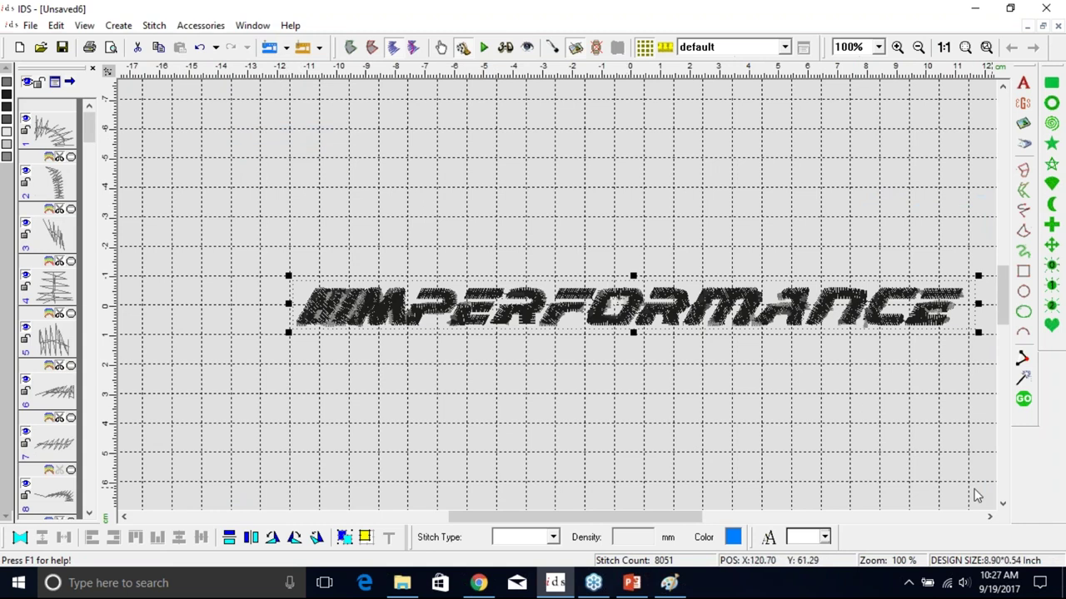
left_click_drag(705, 519, 719, 508)
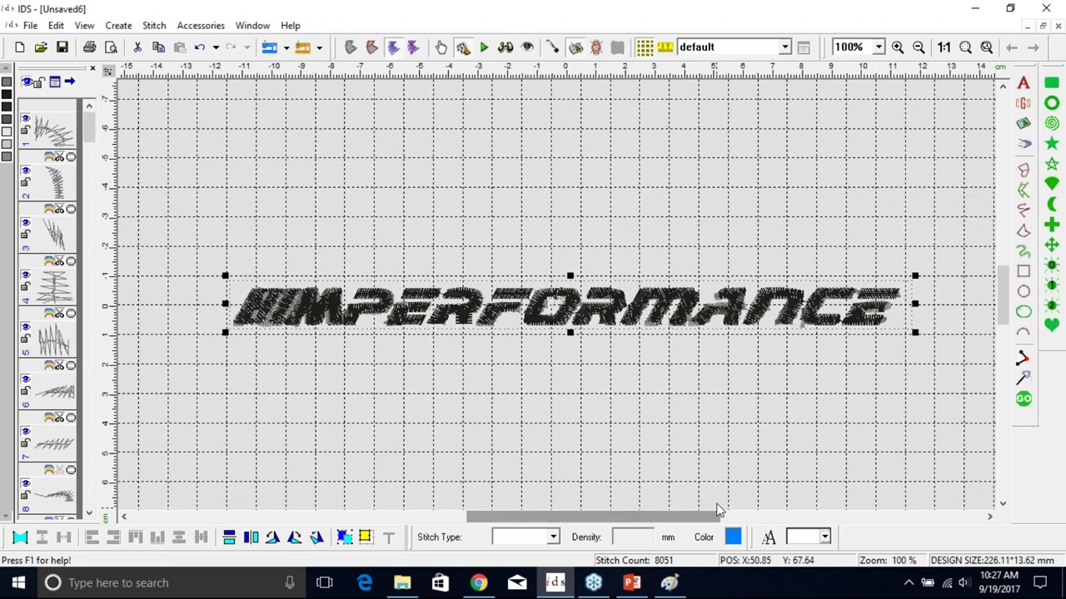
left_click(291, 25)
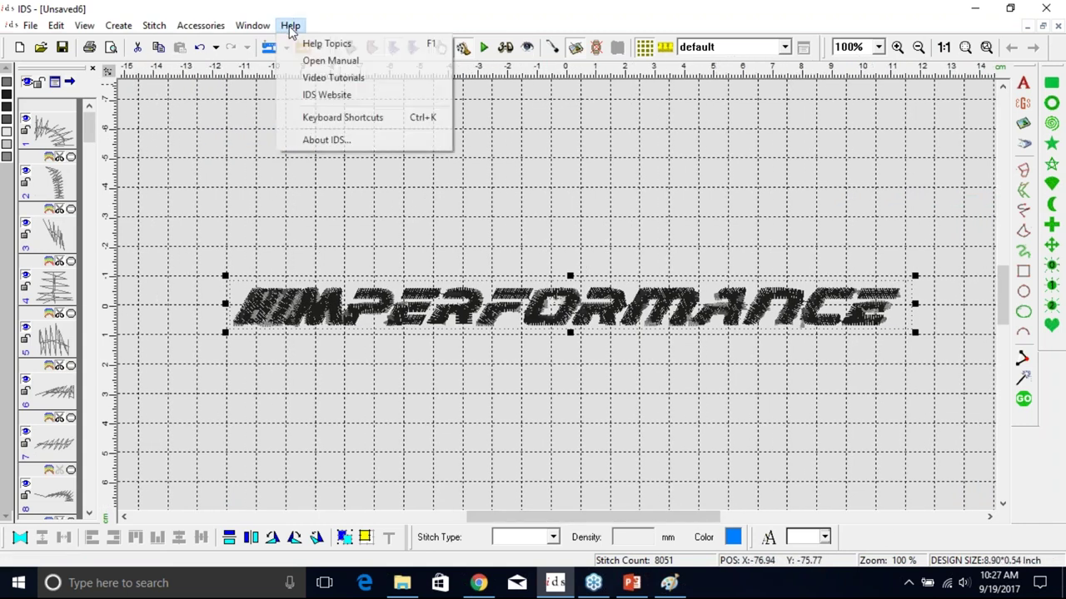
mouse_move(252, 25)
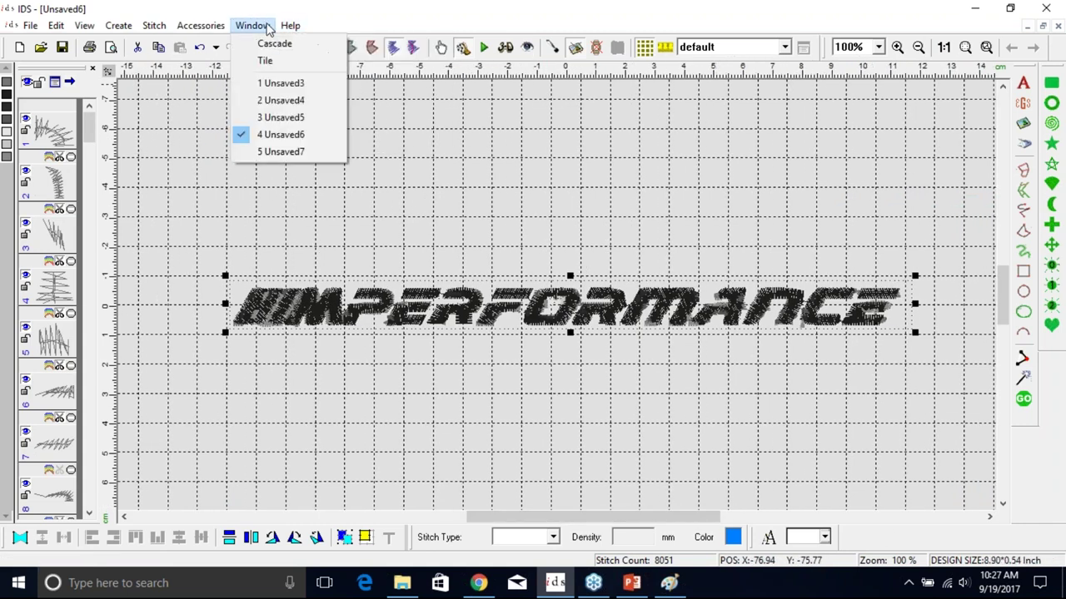
left_click(283, 152)
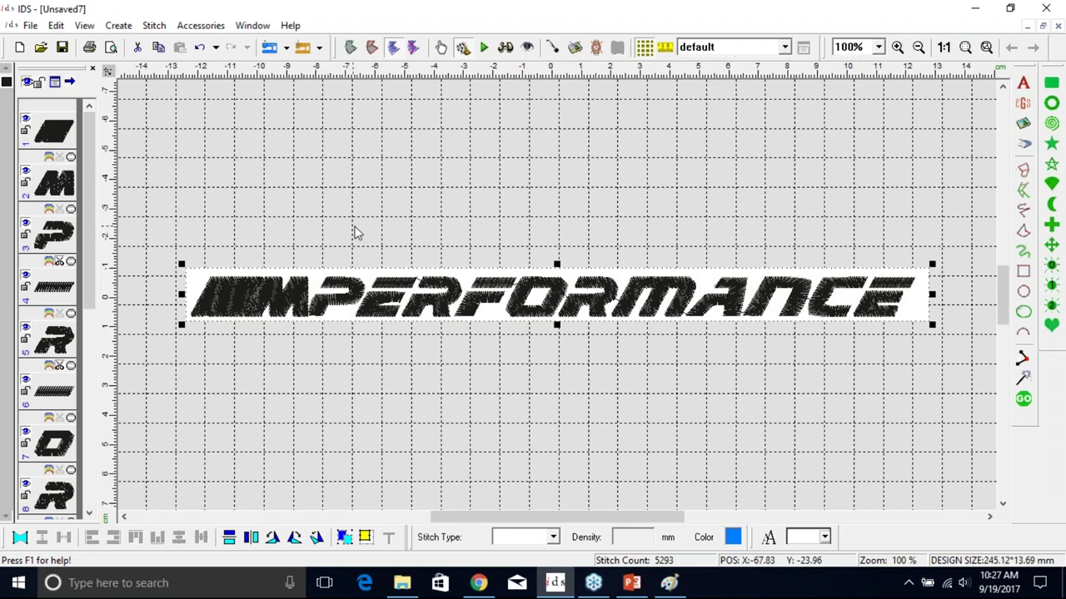
Step: Create a new empty design and open m.jpg from the desktop for image processing
left_click(19, 48)
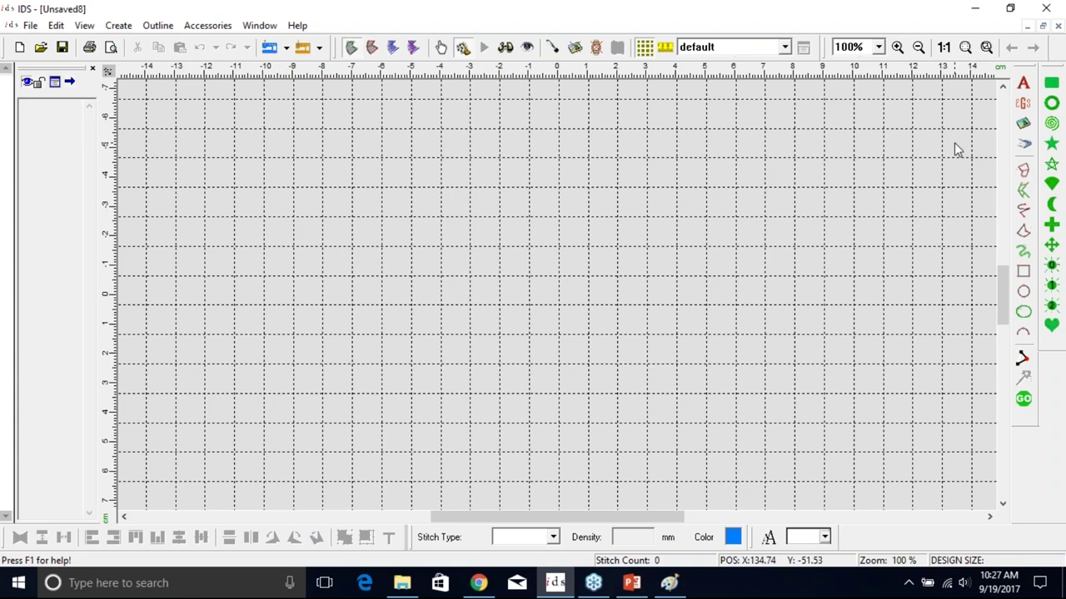
left_click(1023, 124)
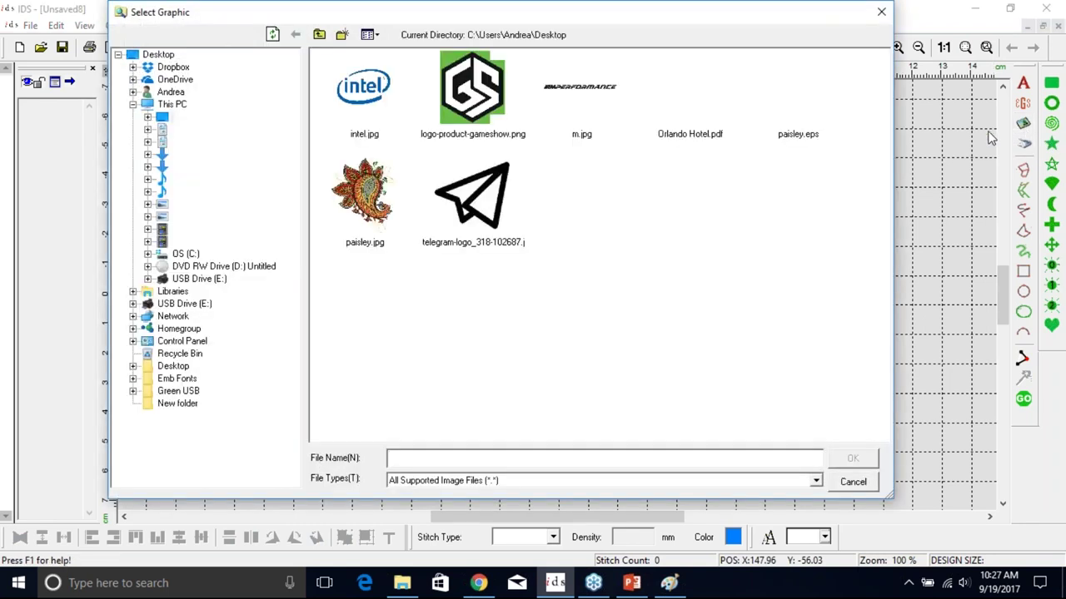
left_click(589, 104)
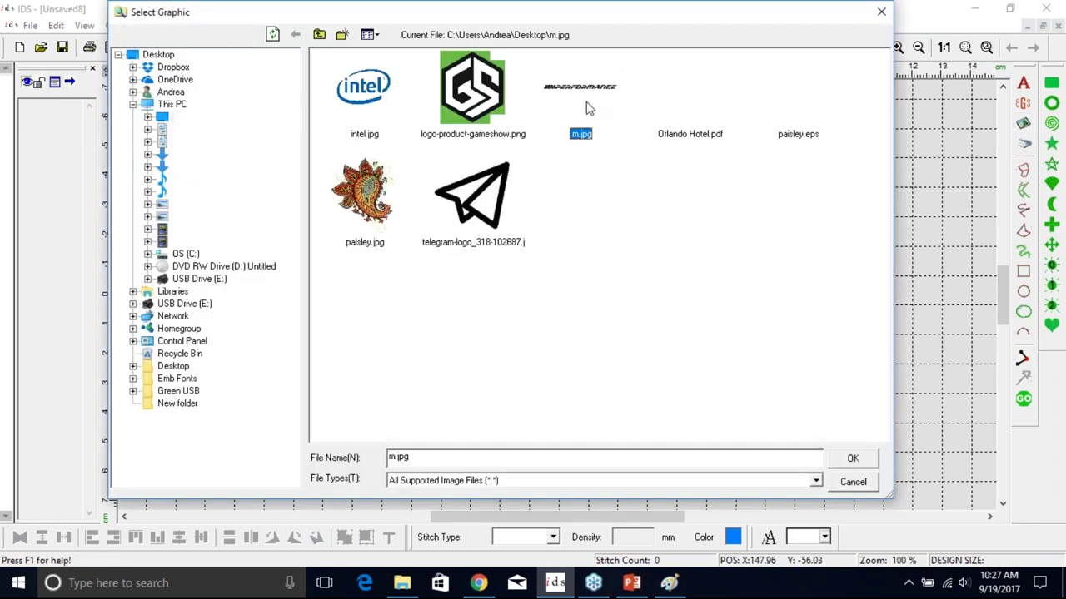
left_click(858, 461)
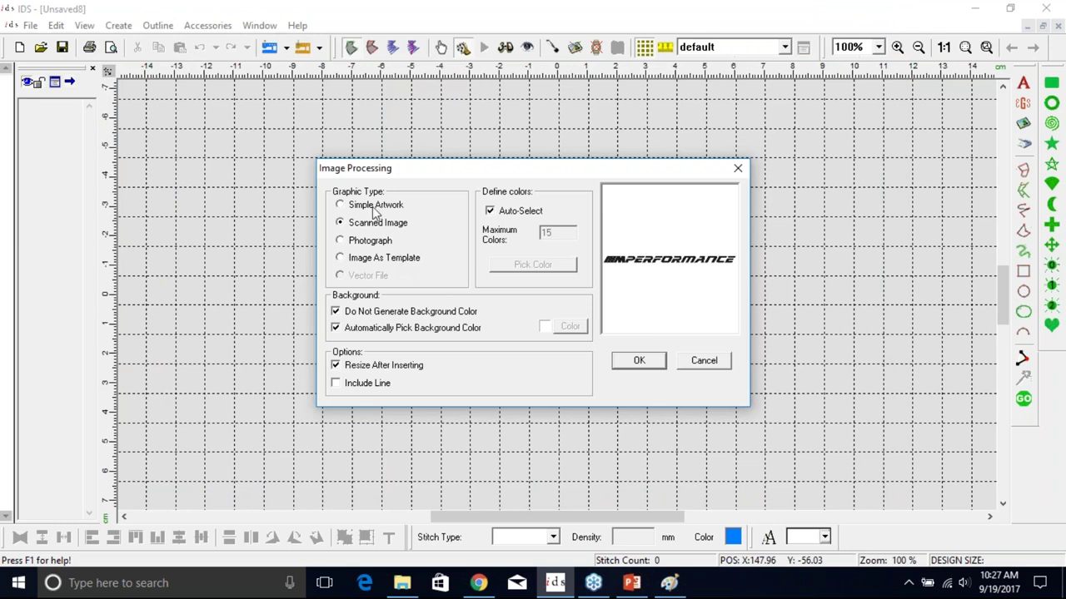
Step: Insert the logo with the graphic type Image As Template, setting its height to 16 mm and keeping the aspect ratio
left_click(391, 263)
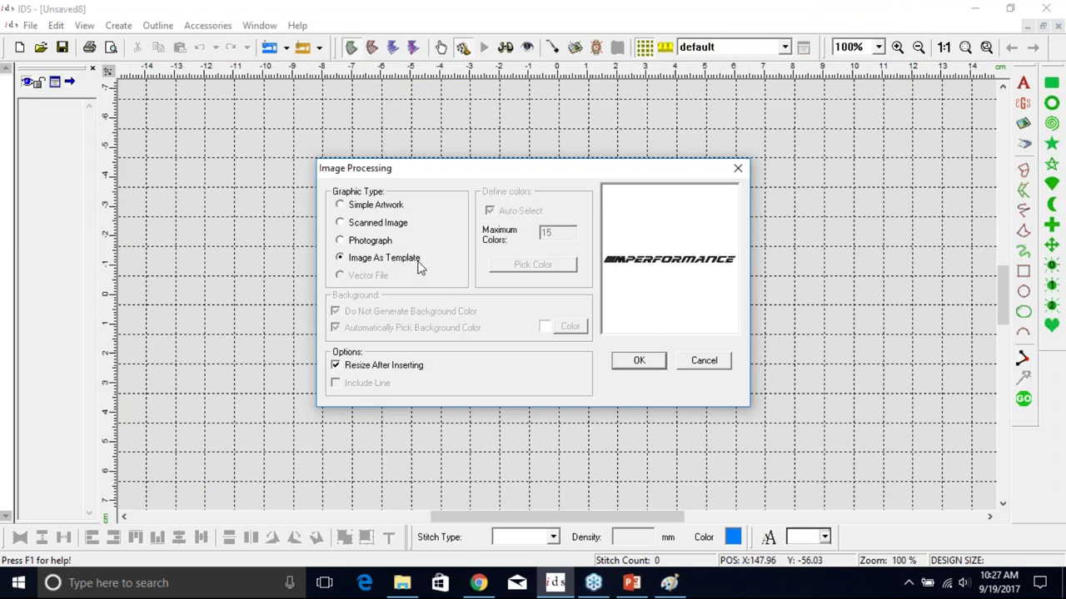
left_click(640, 370)
left_click(639, 362)
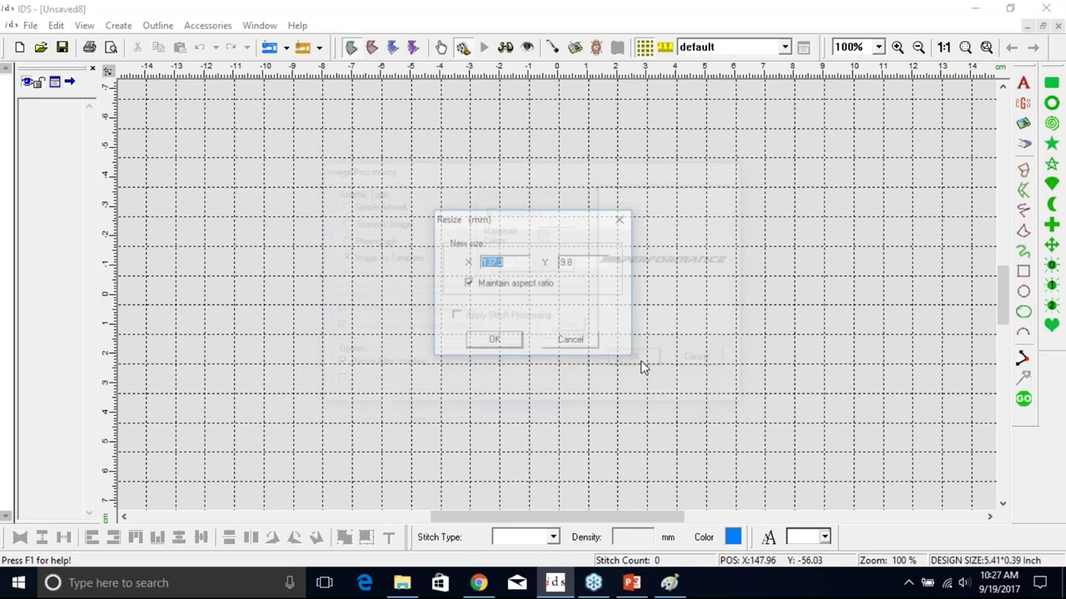
left_click(569, 263)
type("16")
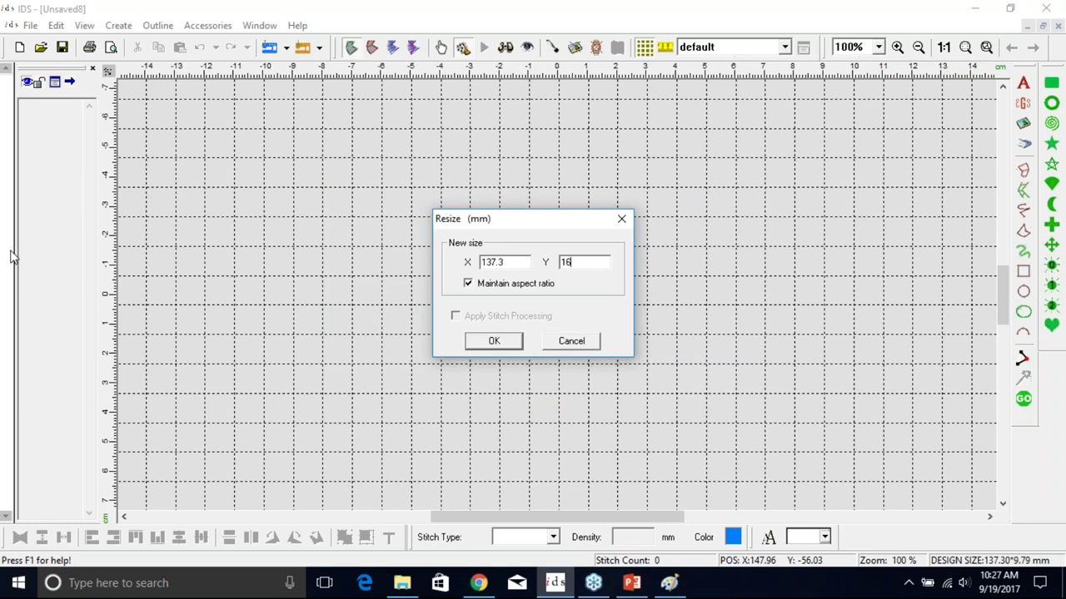
left_click(494, 342)
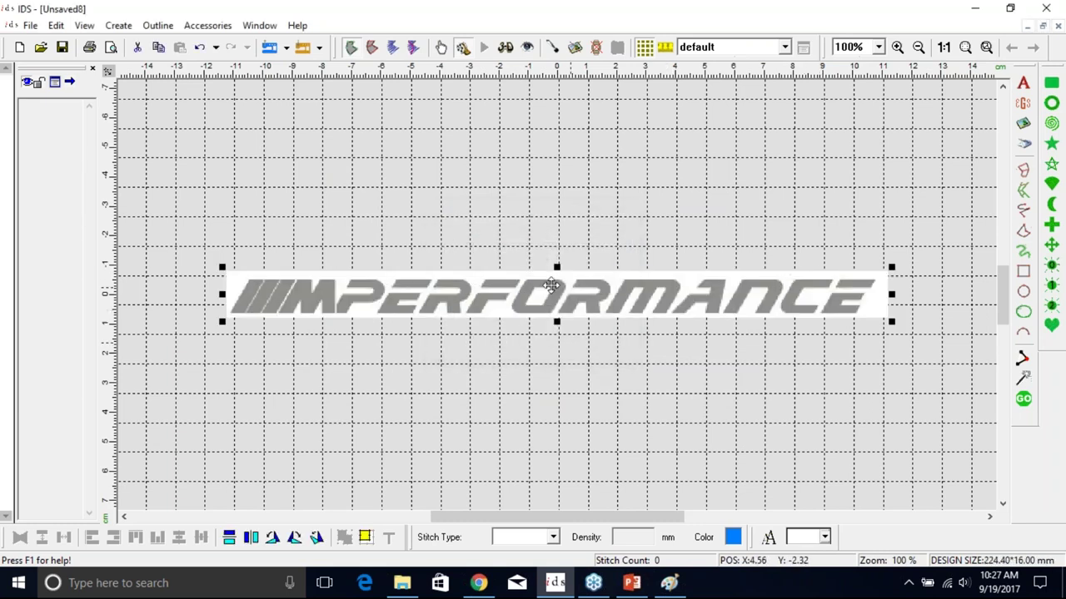
Step: Examine the template's letter edges and narrow gaps up close and compare them with the two-color stitch result in Unsaved7
left_click_drag(505, 258, 658, 340)
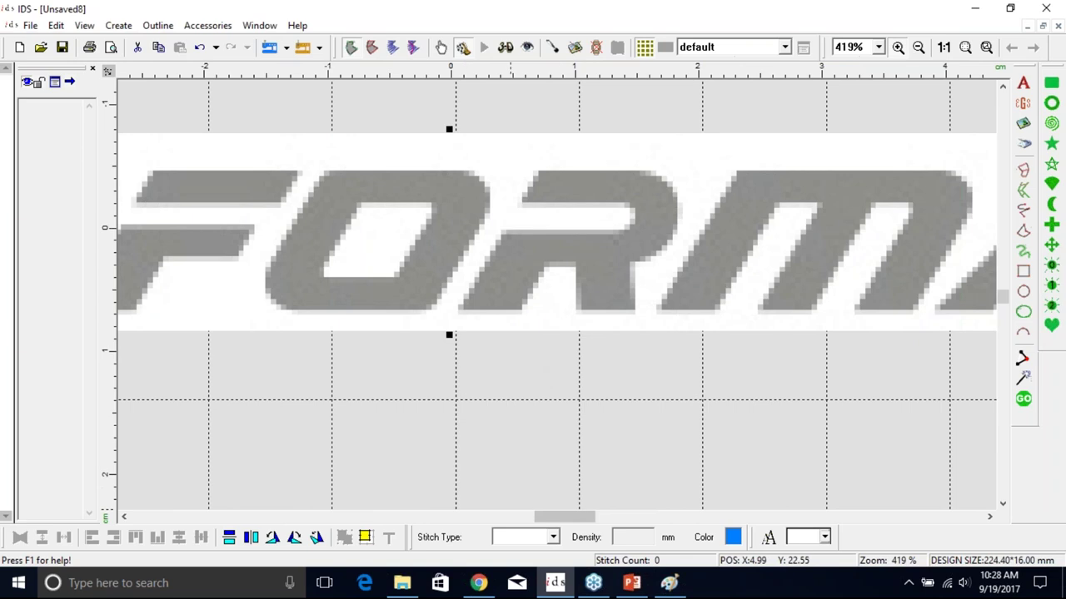
left_click_drag(560, 517, 481, 527)
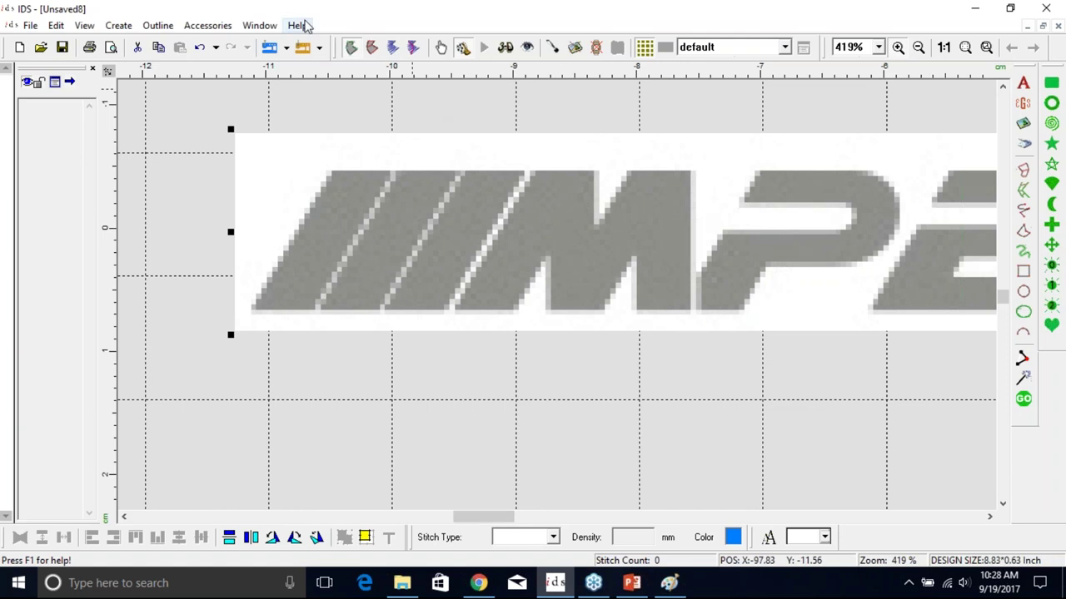
left_click(254, 26)
left_click(260, 151)
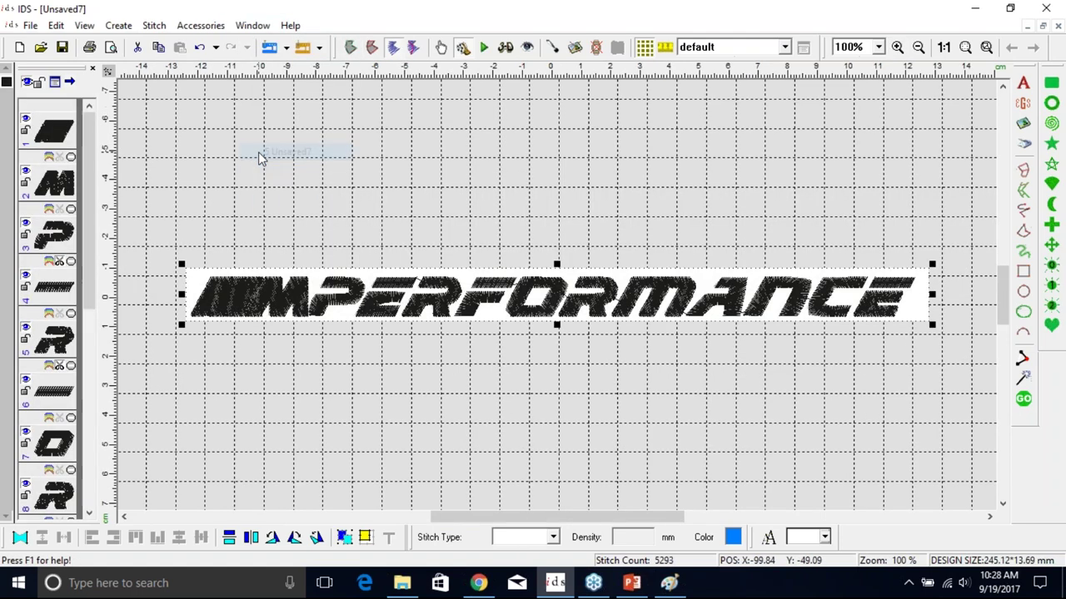
left_click(261, 27)
left_click(281, 168)
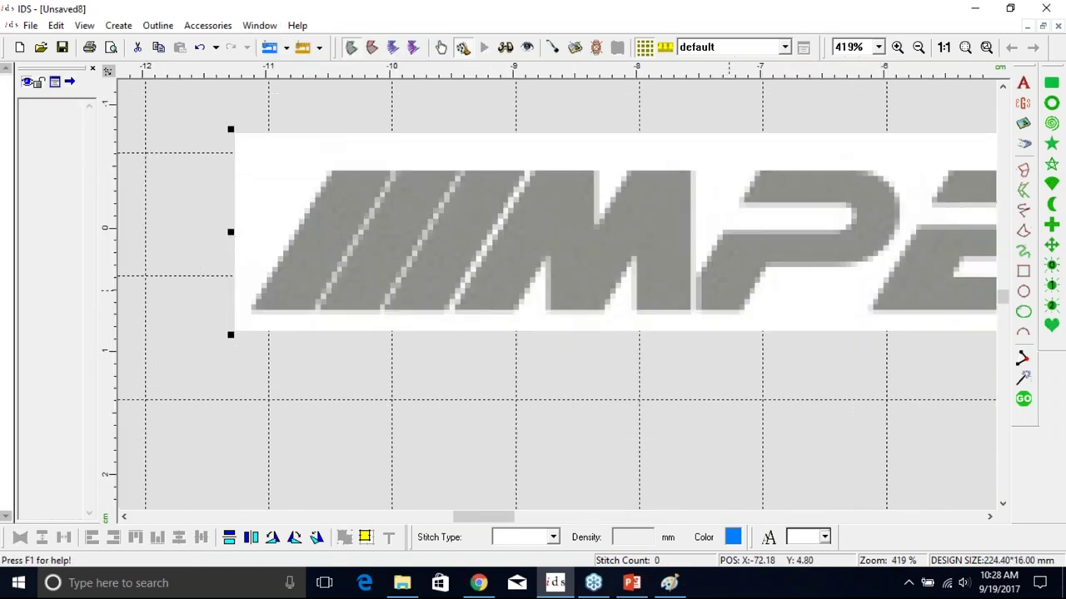
Step: Generate stitches for the letter M of the template with the magic wand, using a color tolerance of 12% and 0% noise
left_click(1023, 381)
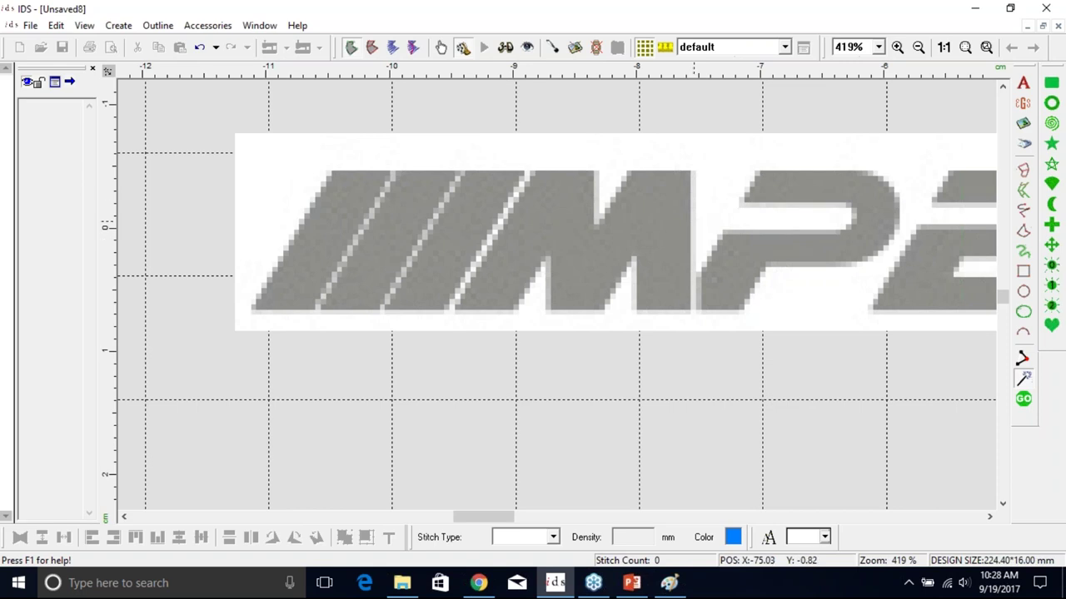
left_click(653, 222)
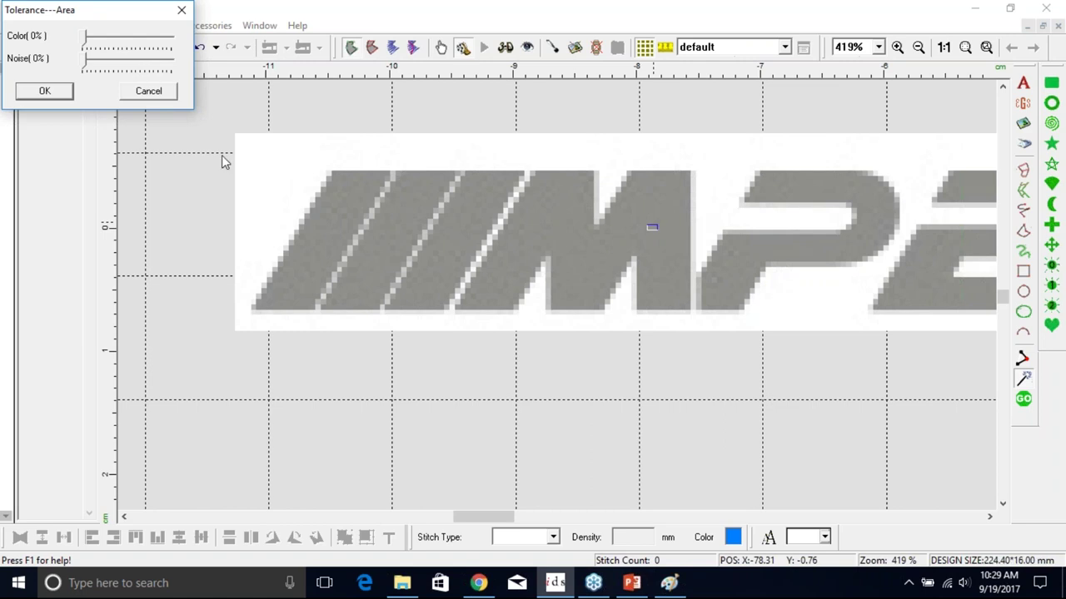
left_click_drag(119, 16, 188, 112)
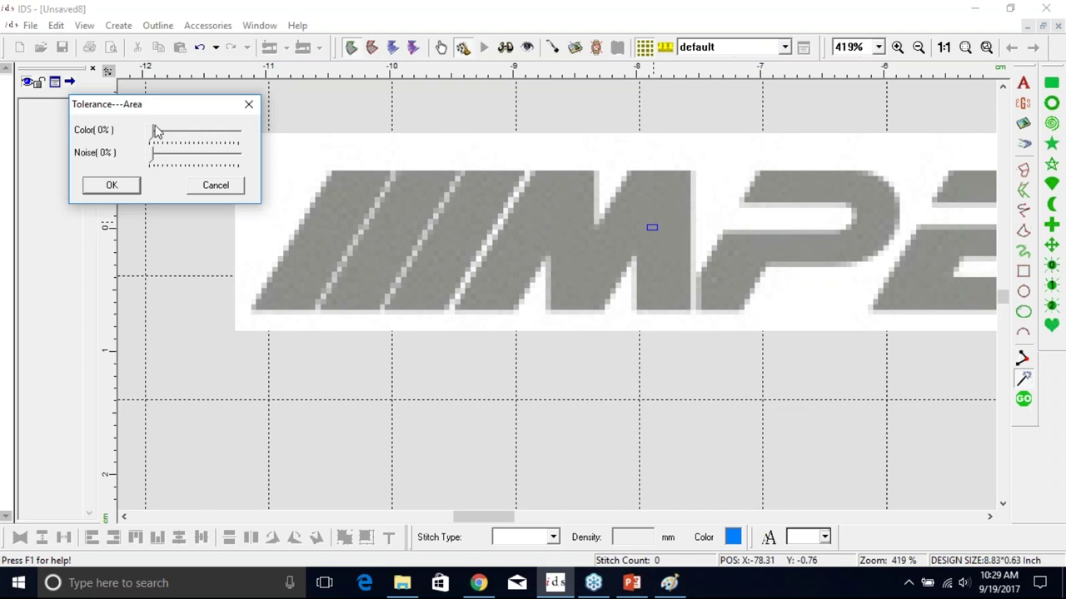
left_click_drag(151, 138, 208, 148)
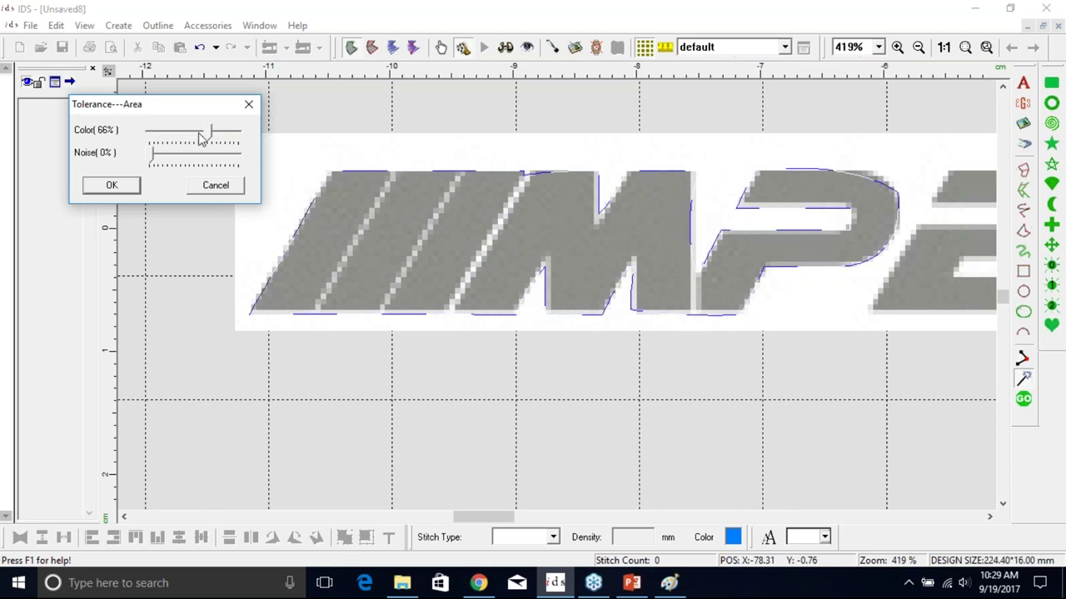
left_click_drag(210, 135, 162, 138)
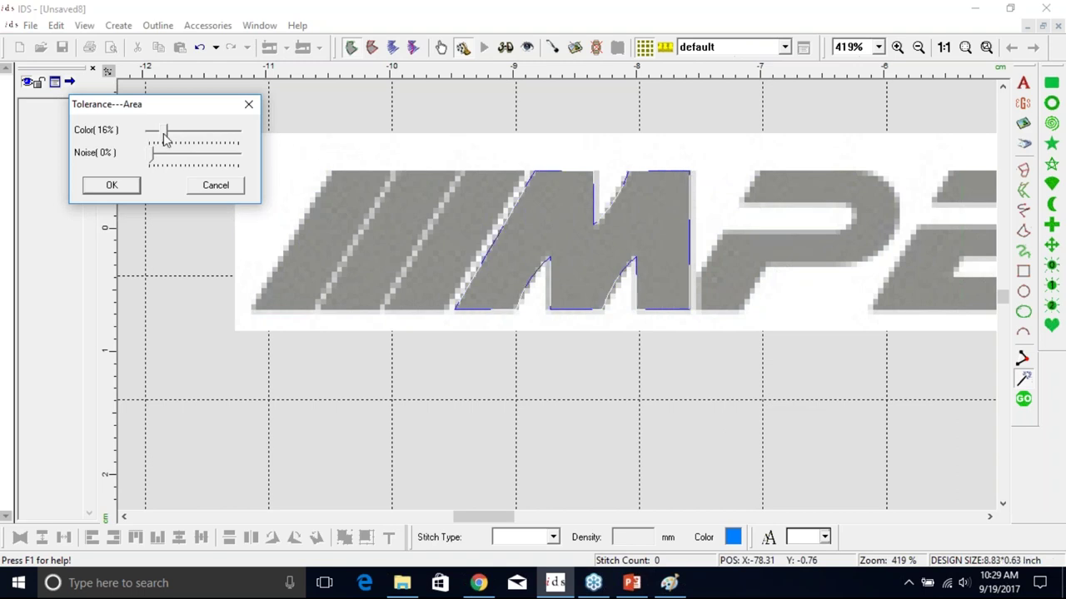
left_click_drag(167, 141, 162, 143)
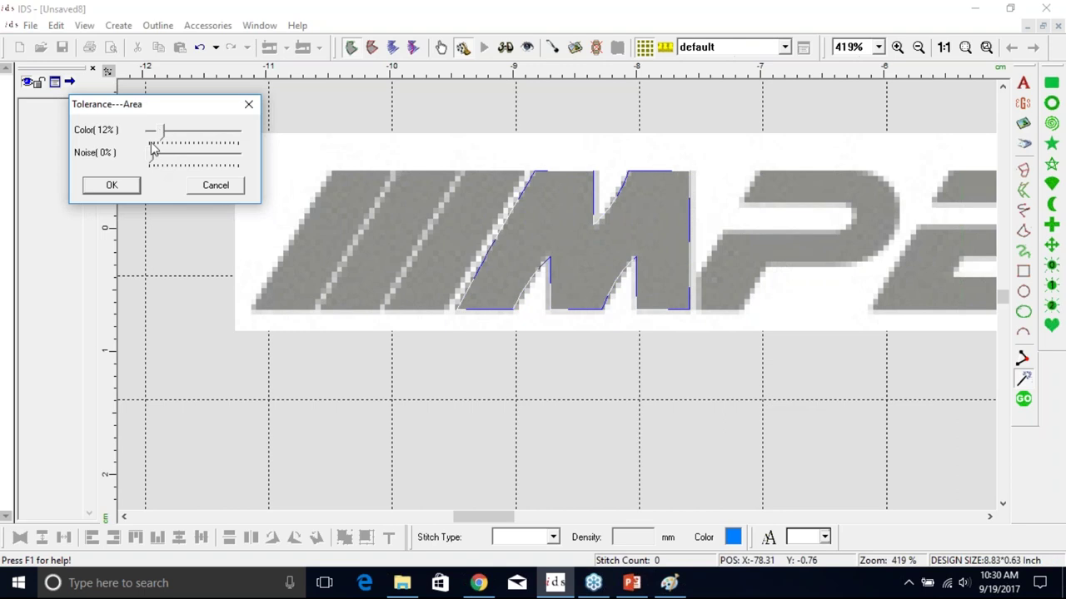
left_click(112, 185)
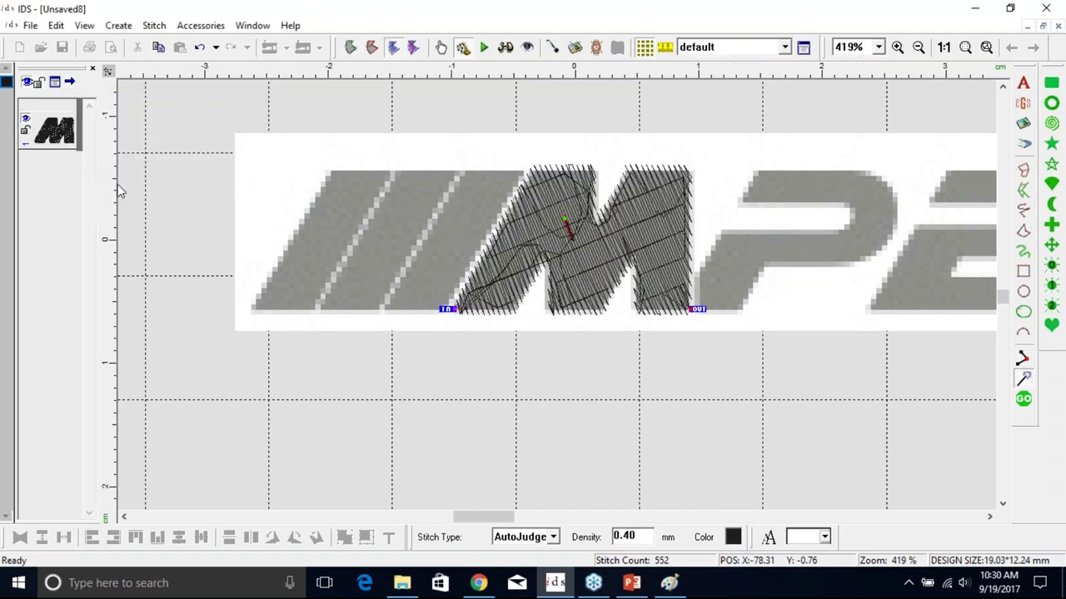
Step: Generate stitches for the first P with the magic wand at a color tolerance of 30% and finish using the wand
scroll(119, 191, "left", 1)
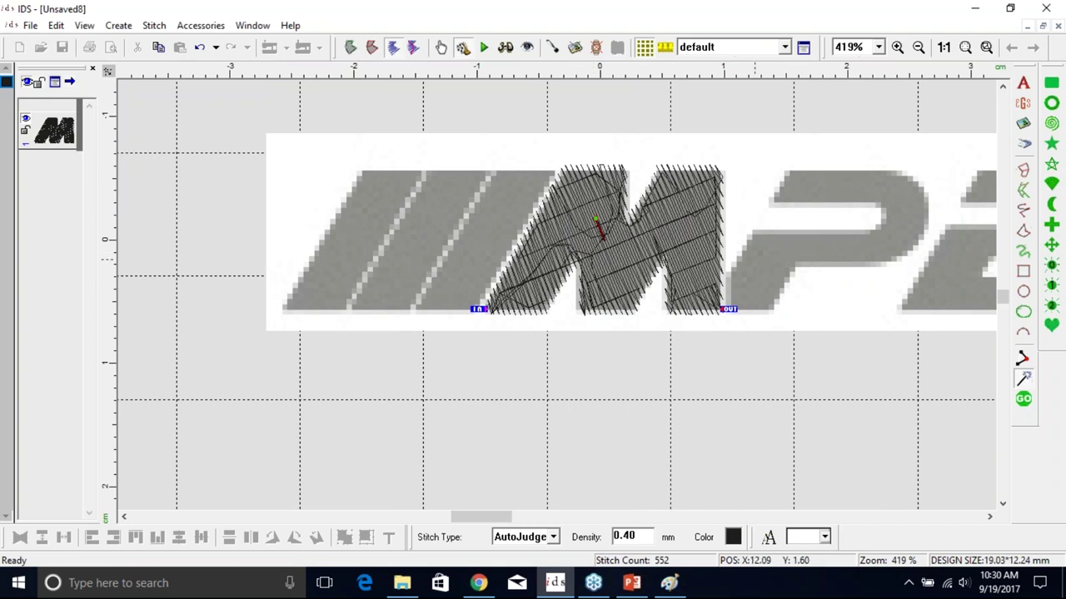
left_click(804, 248)
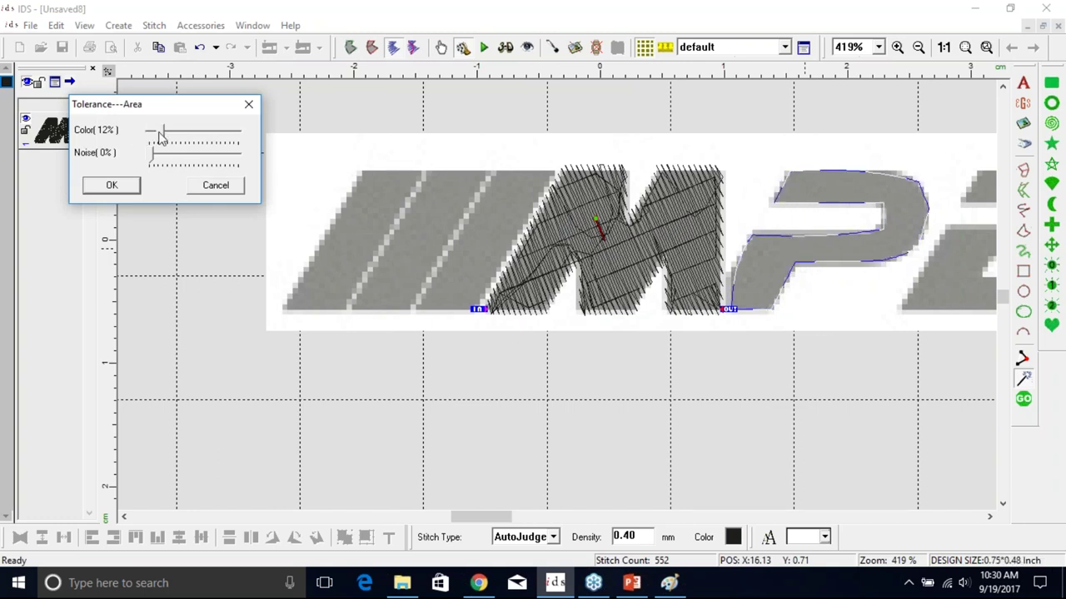
left_click_drag(166, 135, 175, 135)
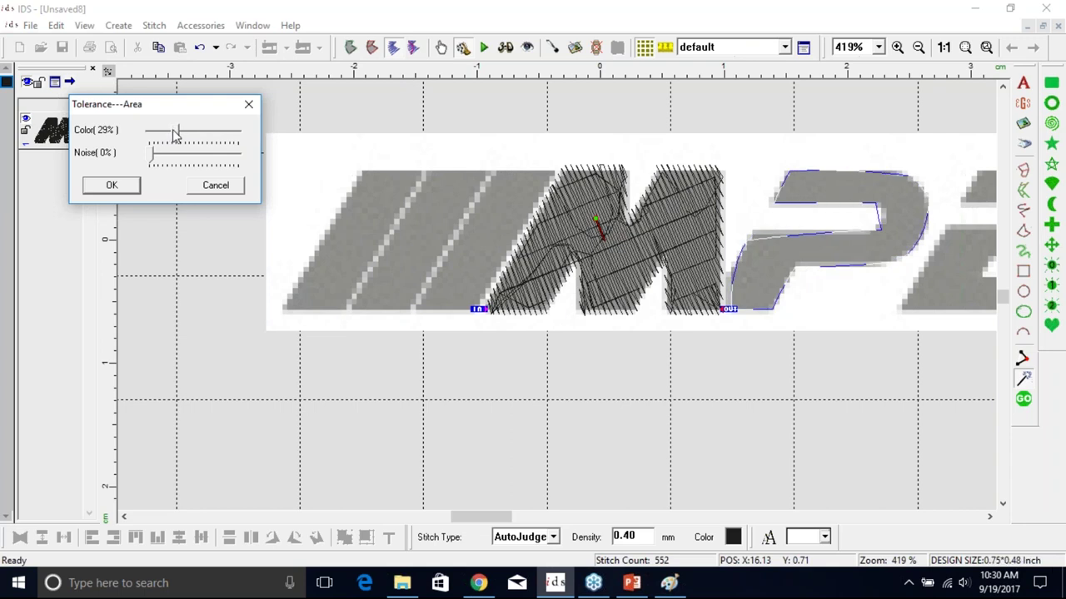
left_click_drag(176, 135, 182, 135)
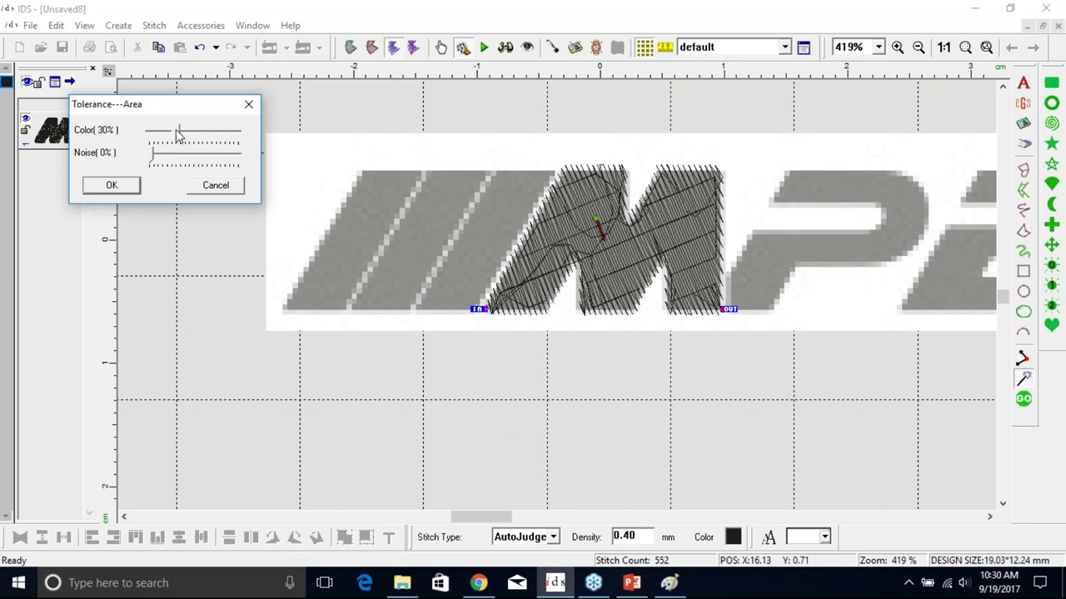
left_click(117, 185)
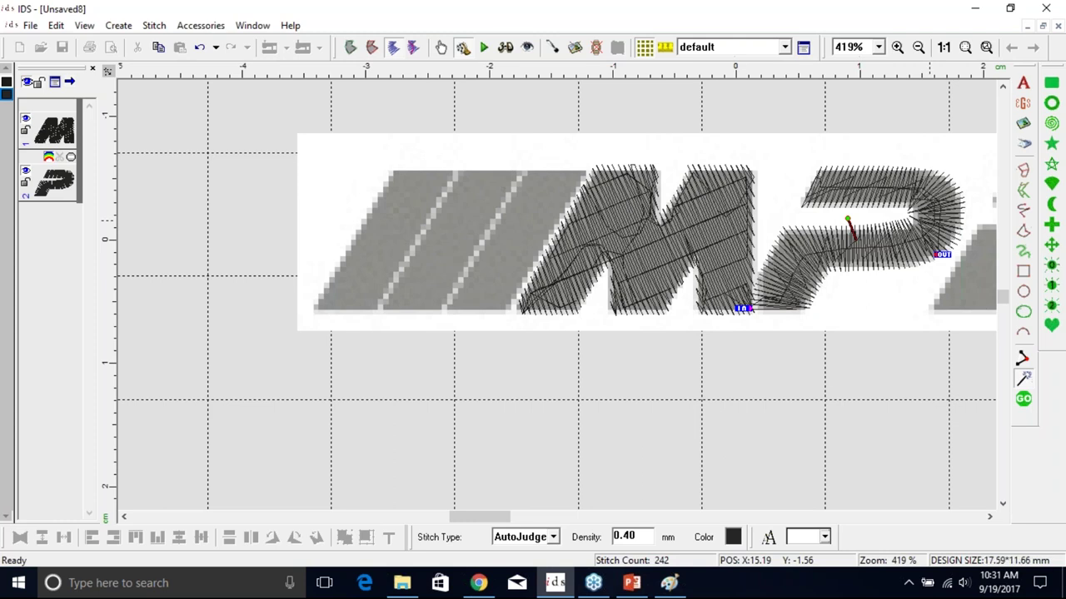
left_click(874, 188)
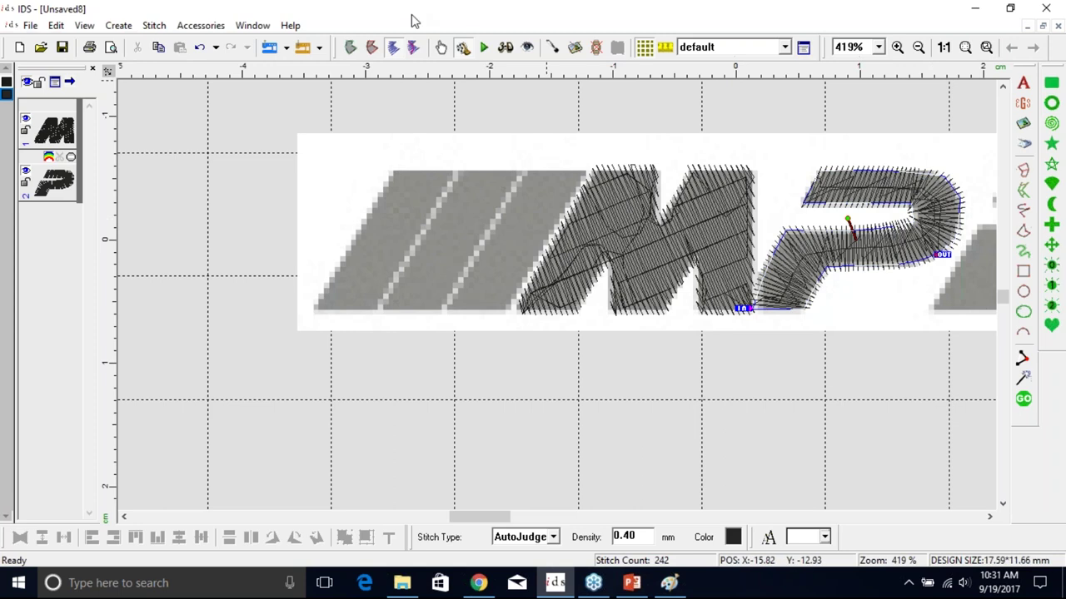
Step: Close all open designs, from Unsaved8 back to Unsaved3, without saving their changes and create a new empty design
left_click(1048, 8)
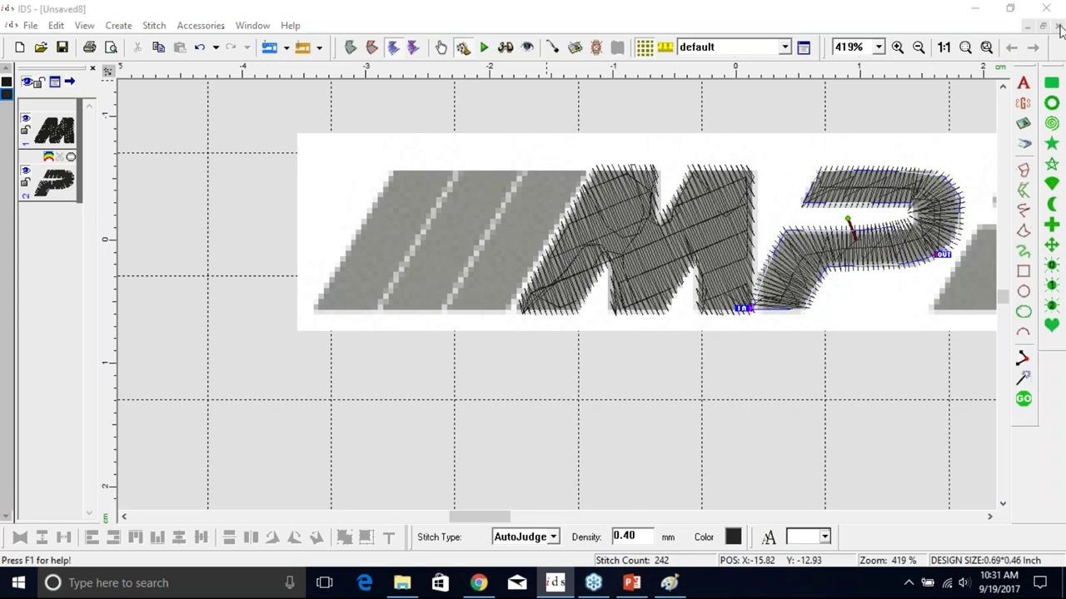
left_click(556, 332)
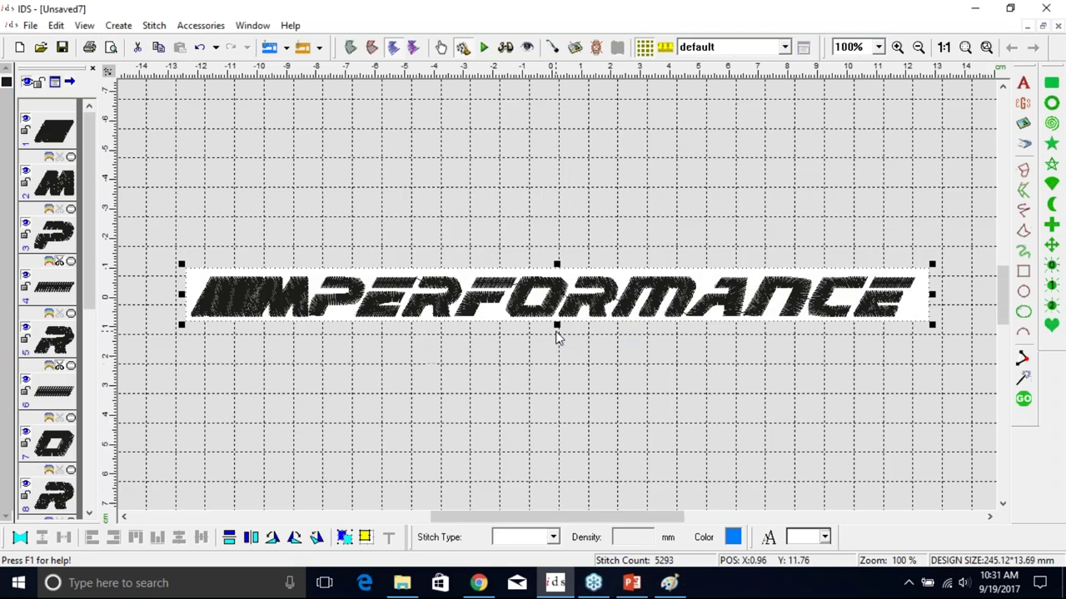
left_click(1058, 26)
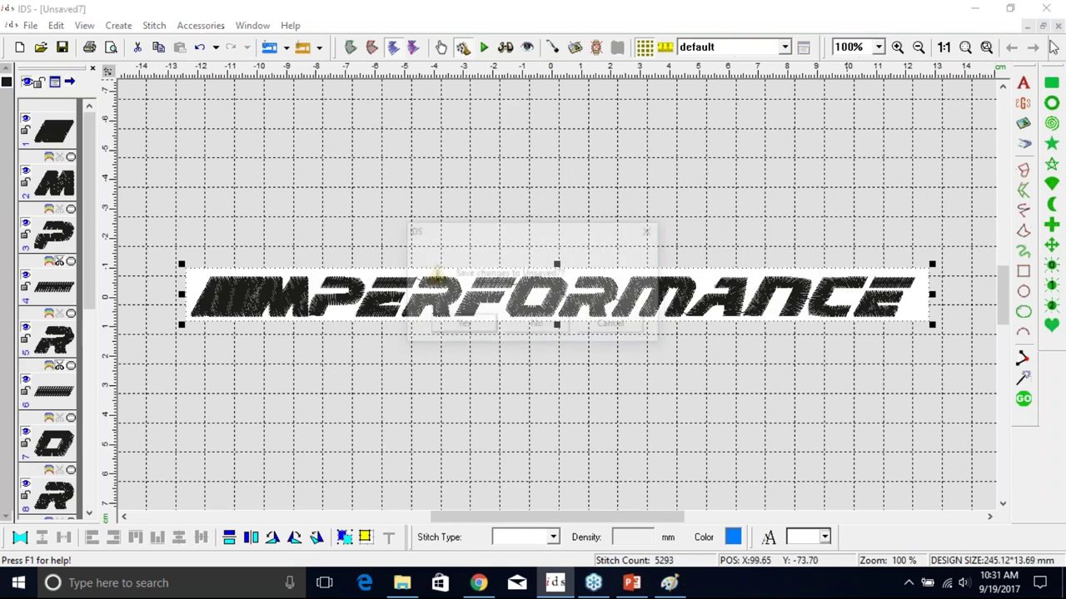
left_click(547, 333)
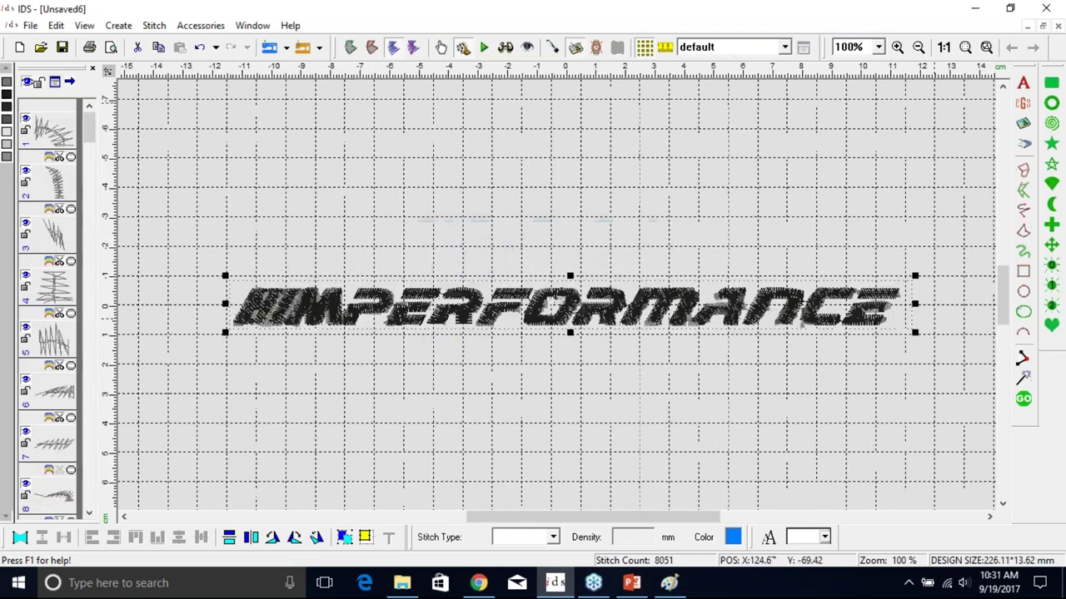
left_click(1058, 26)
left_click(537, 326)
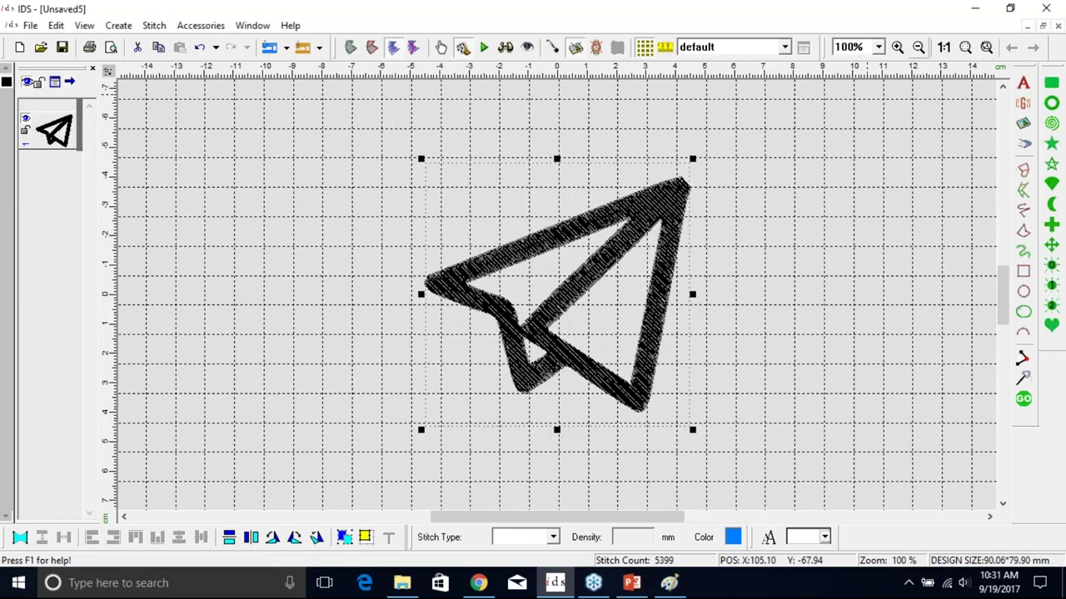
left_click(1058, 26)
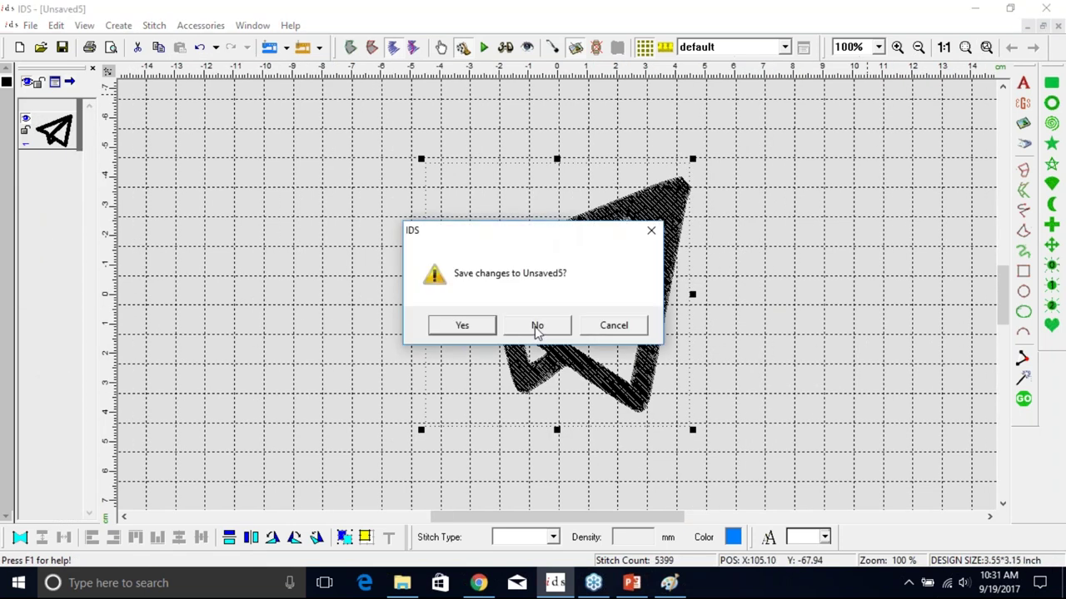
left_click(538, 325)
left_click(1058, 26)
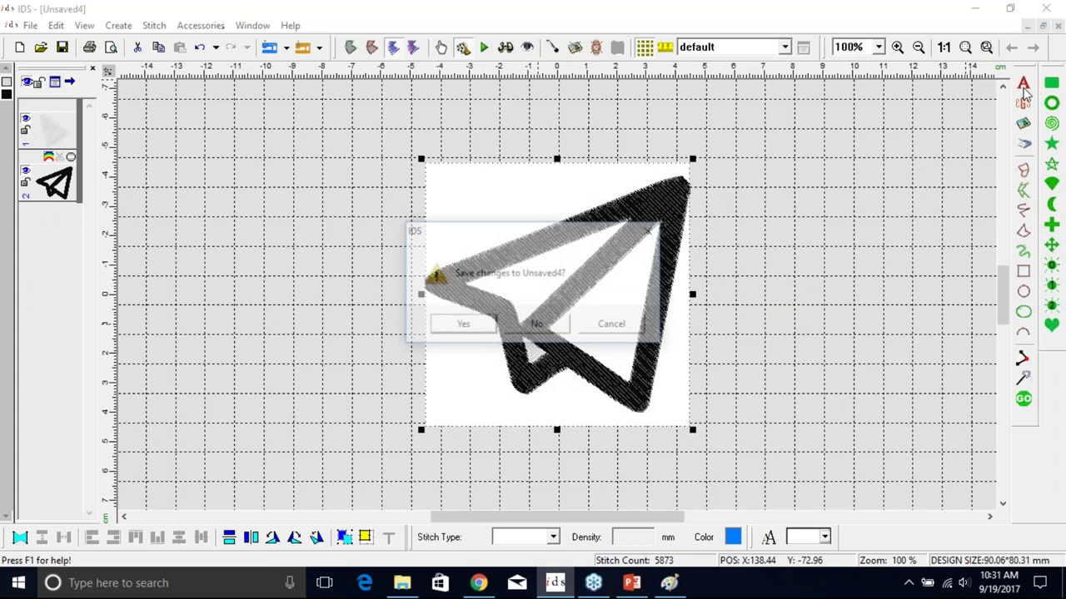
left_click(547, 328)
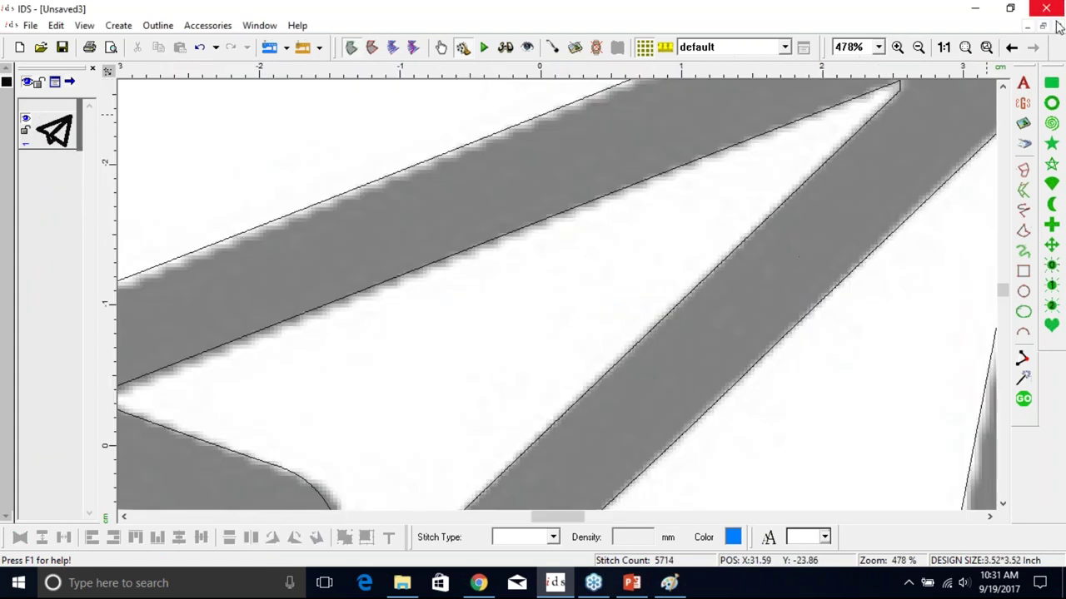
left_click(1058, 26)
left_click(533, 324)
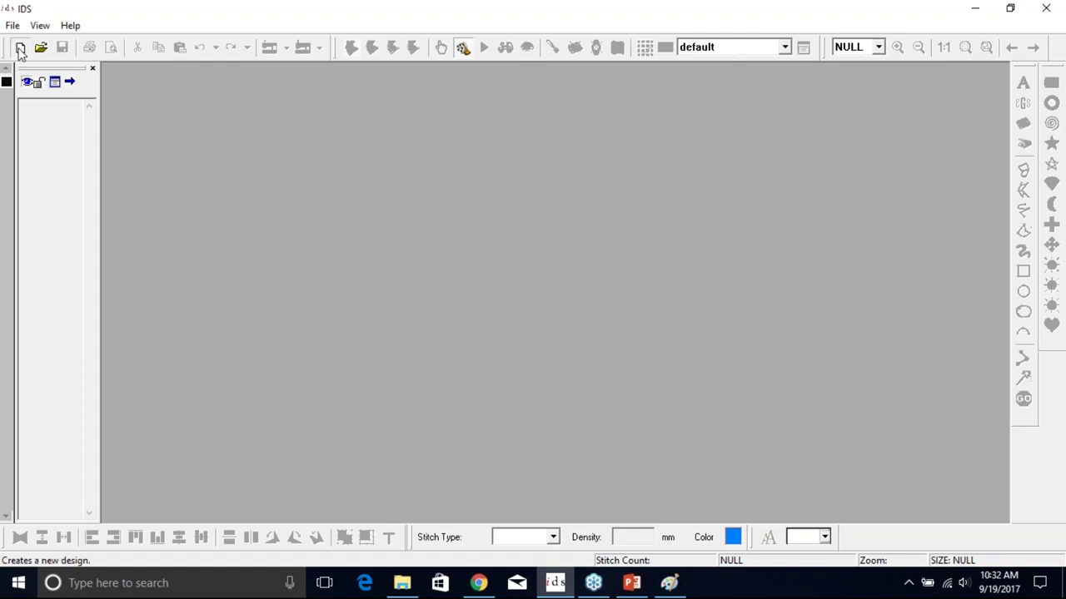
left_click(19, 47)
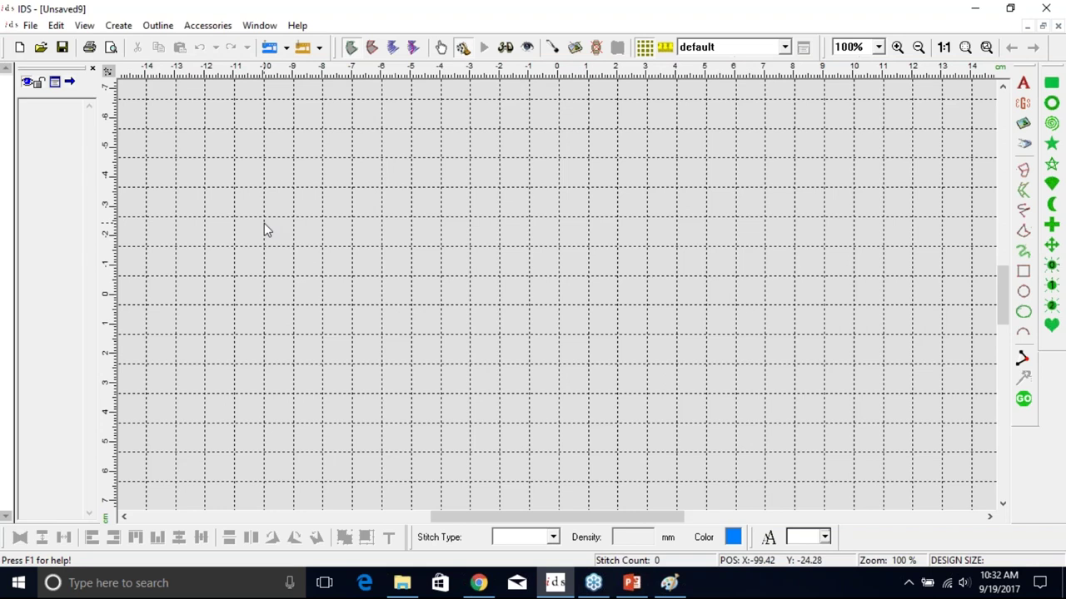
Step: Close the PowerPoint and Paint windows
right_click(633, 584)
left_click(633, 584)
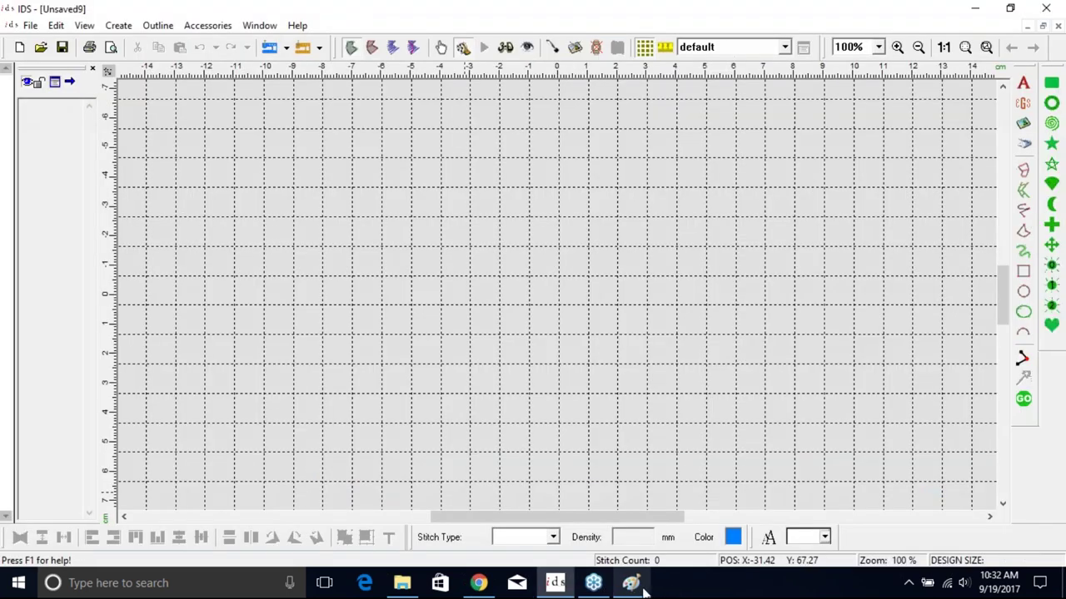
right_click(645, 588)
left_click(663, 497)
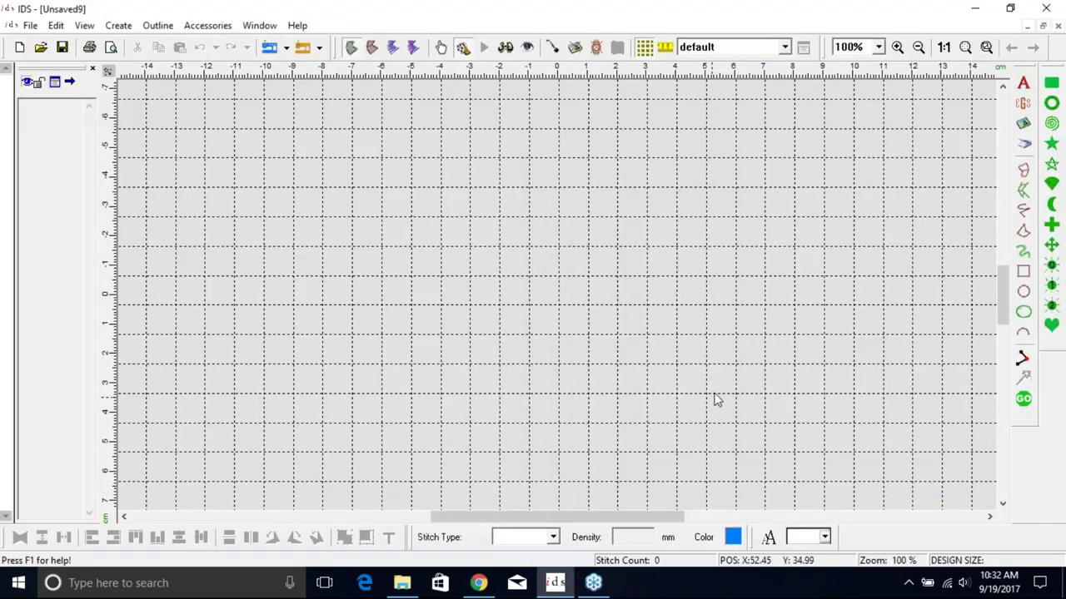
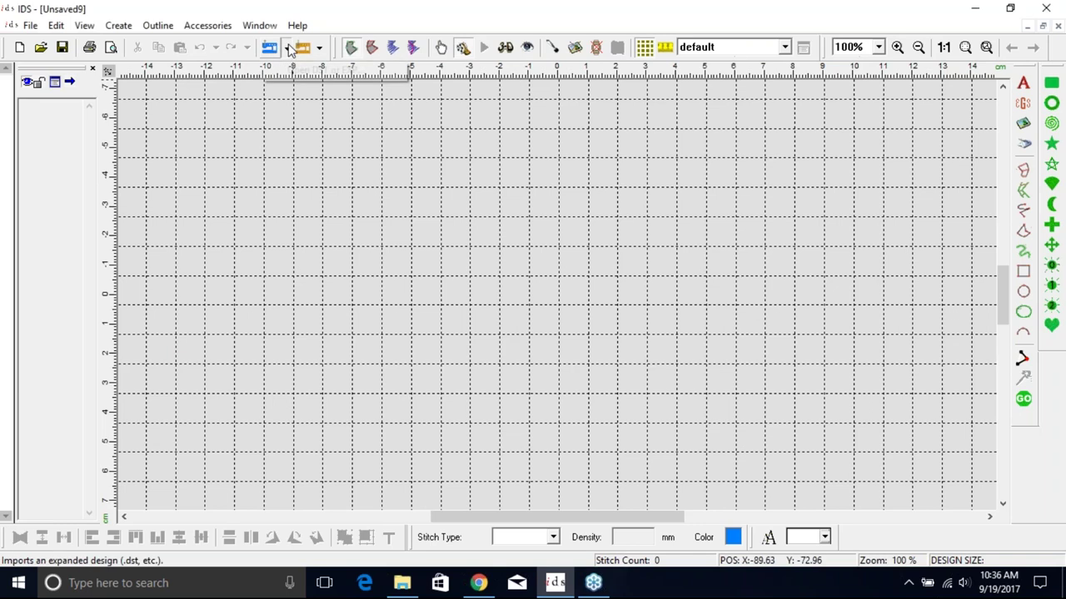
Step: Start importing an expanded DST design and browse from the Desktop folder to Emb Fonts and its Stahls folder
left_click(291, 69)
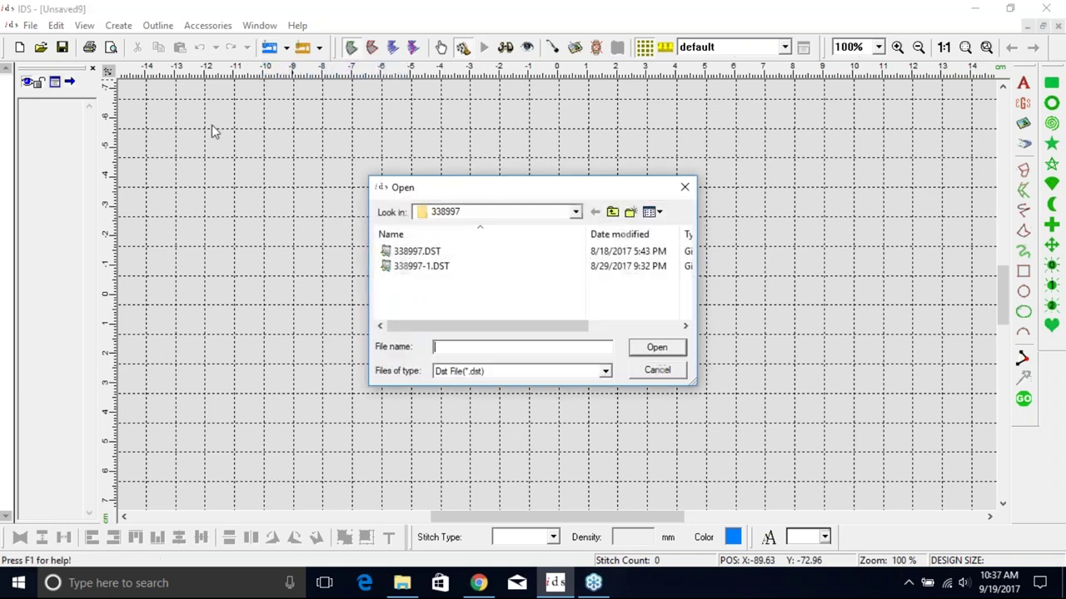
left_click(575, 212)
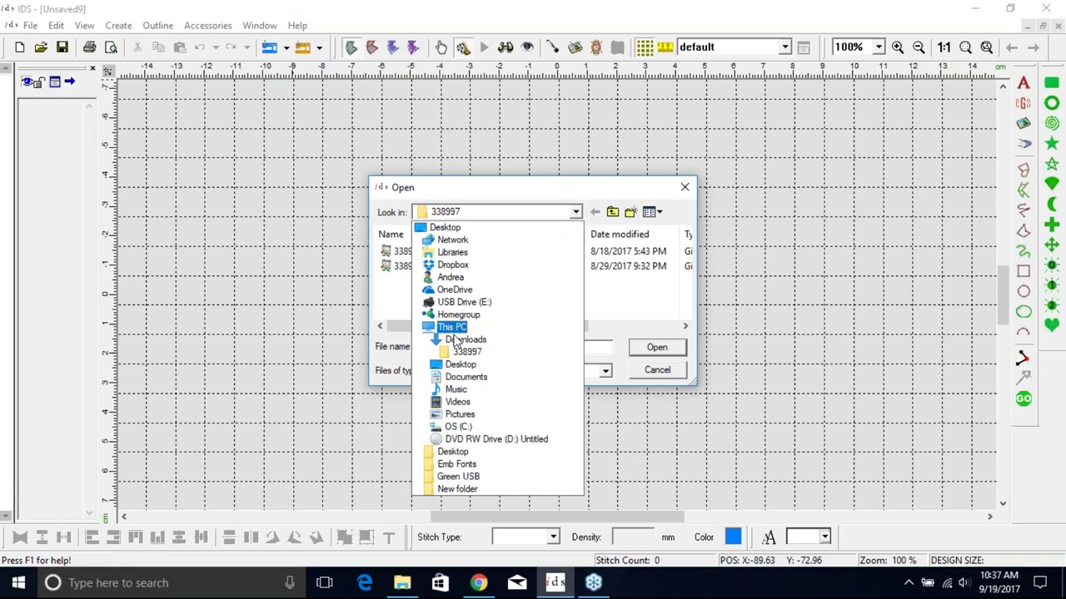
left_click(460, 364)
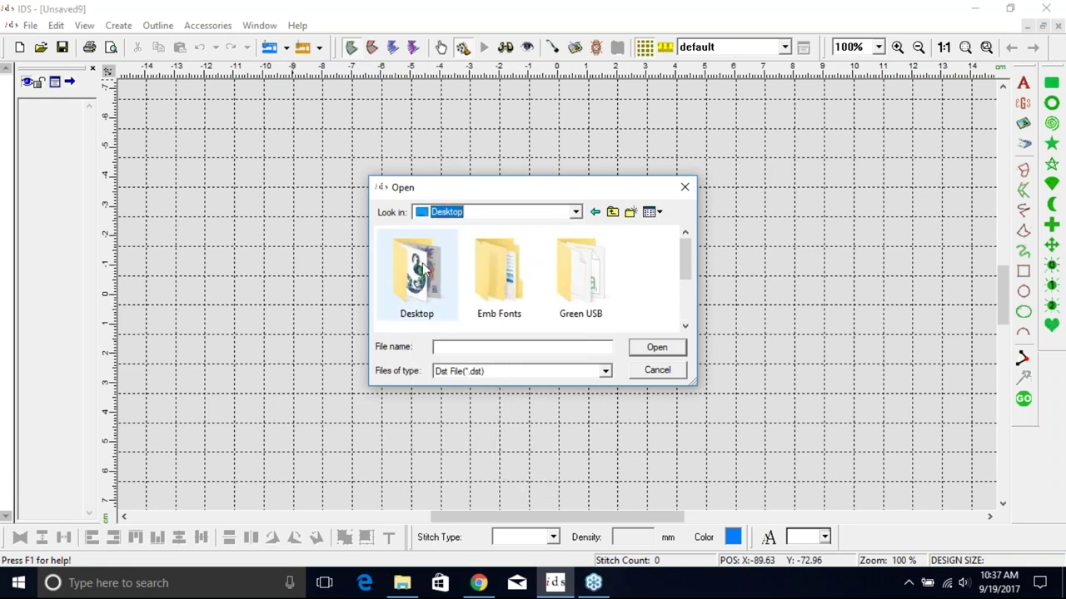
left_click(429, 289)
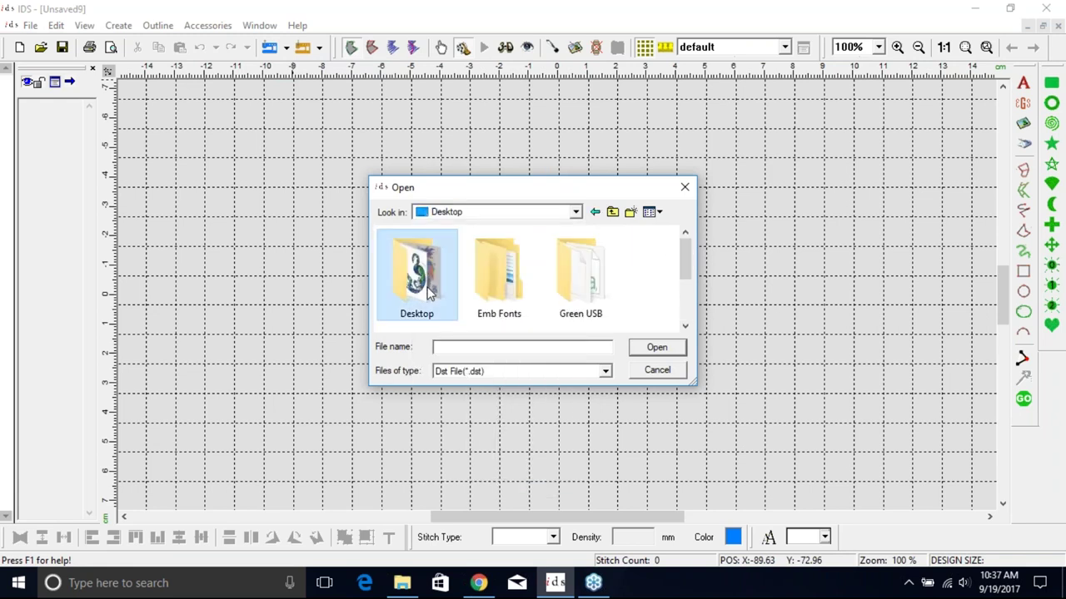
double_click(430, 290)
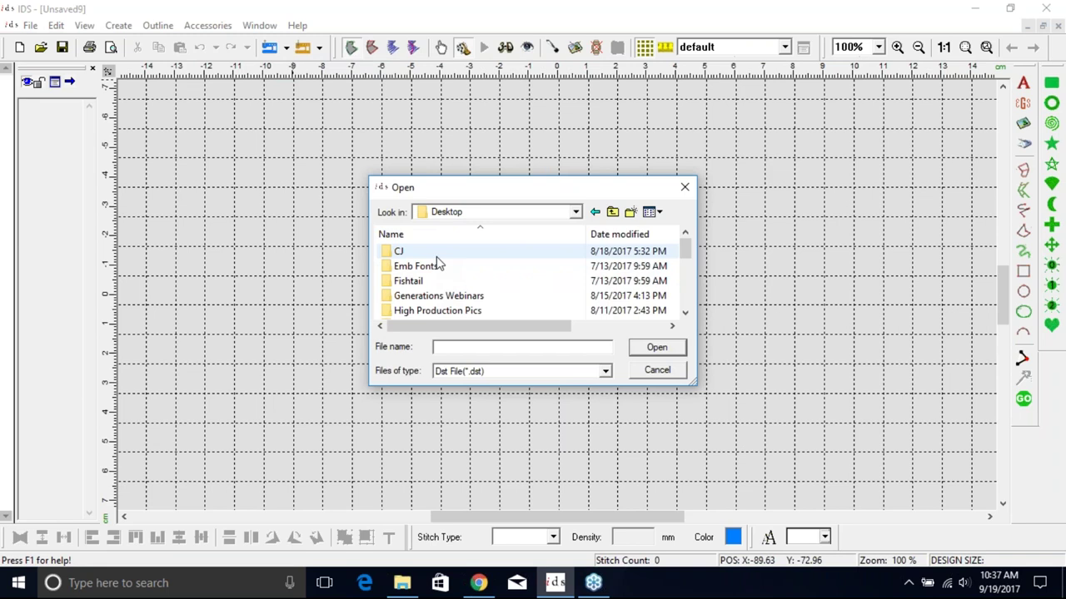
double_click(438, 265)
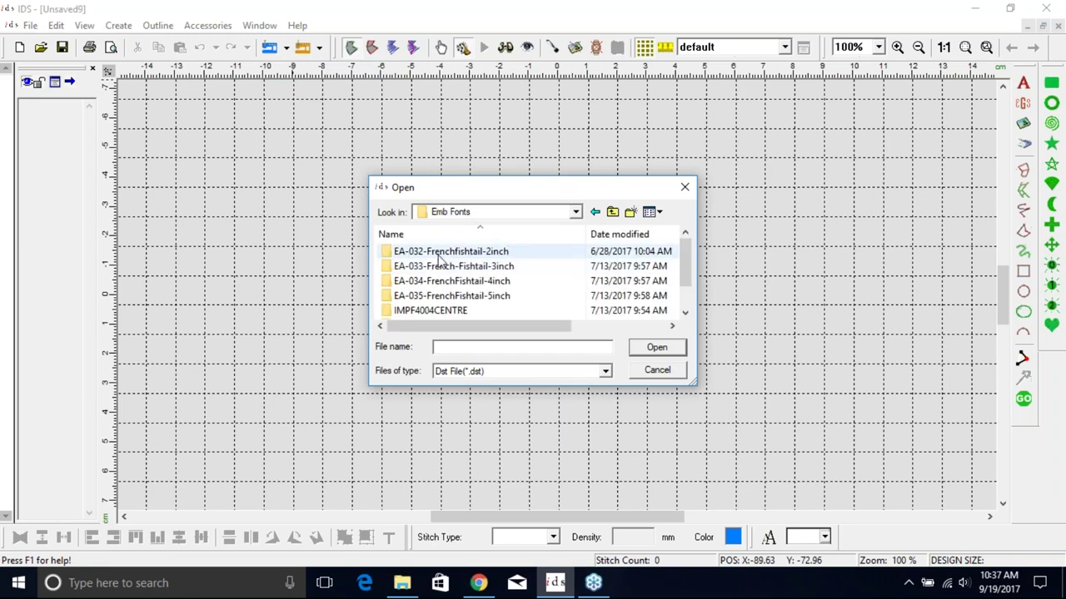
scroll(445, 305, "down", 1)
left_click(425, 311)
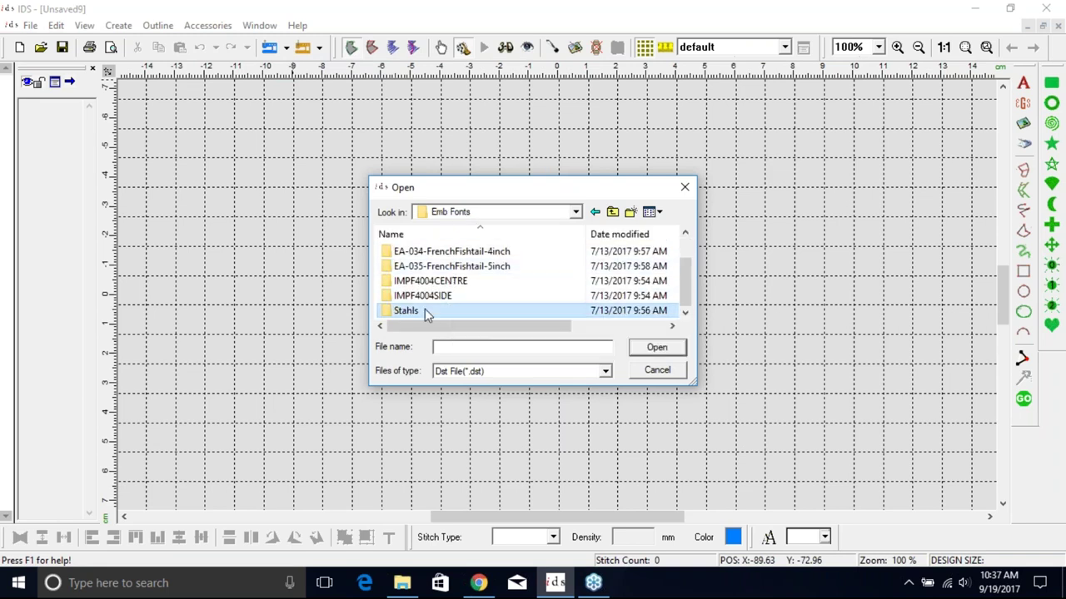
double_click(424, 311)
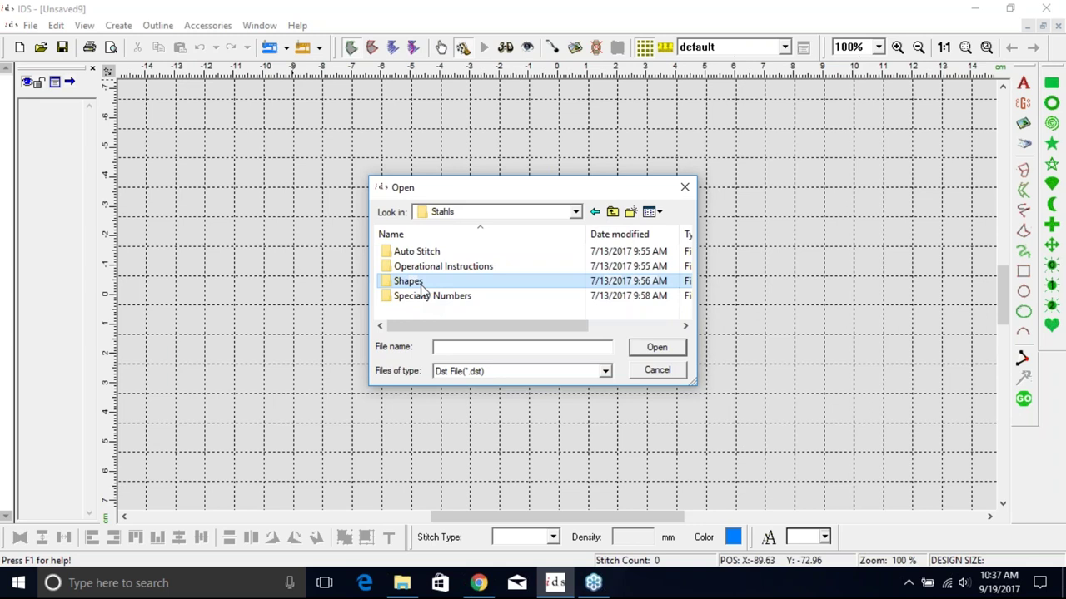
Step: Import the circle design G001.DST from the Circle folder under Shapes and Tajima (.DST)
double_click(422, 286)
double_click(421, 265)
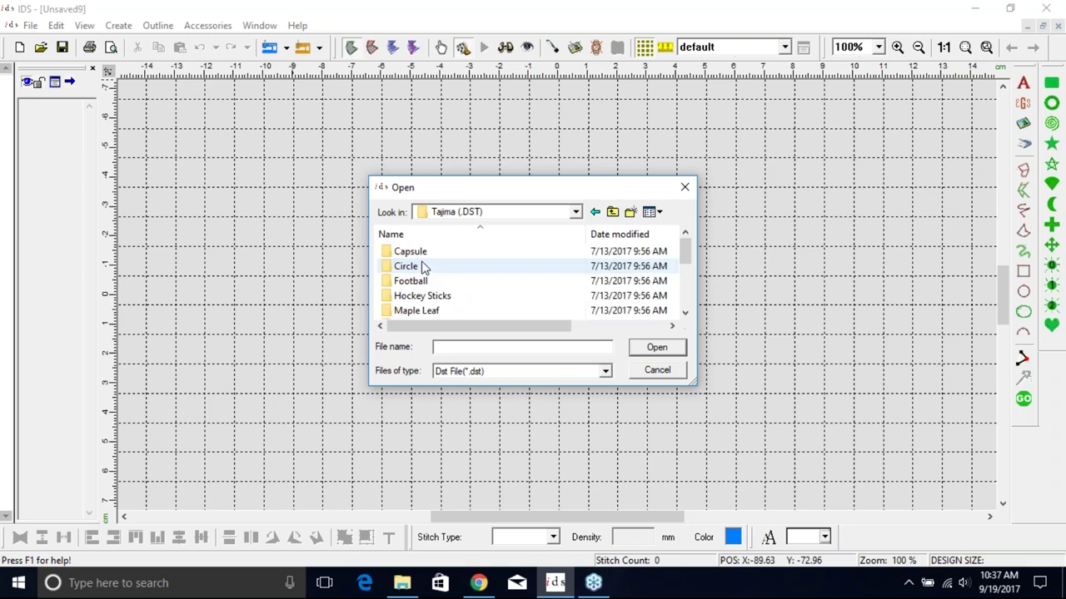
double_click(422, 266)
left_click(423, 252)
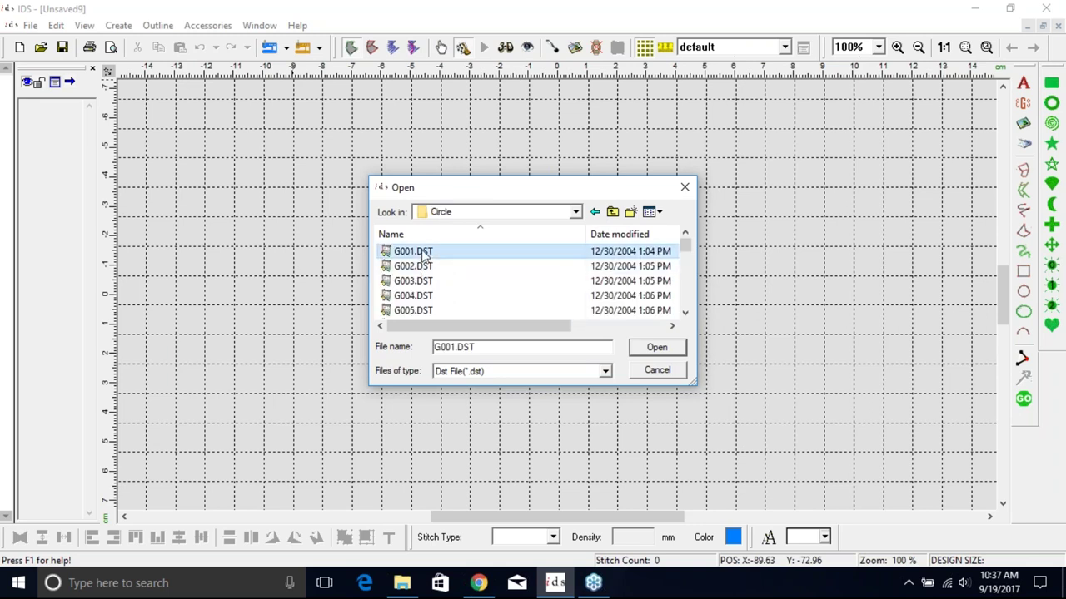
left_click(662, 350)
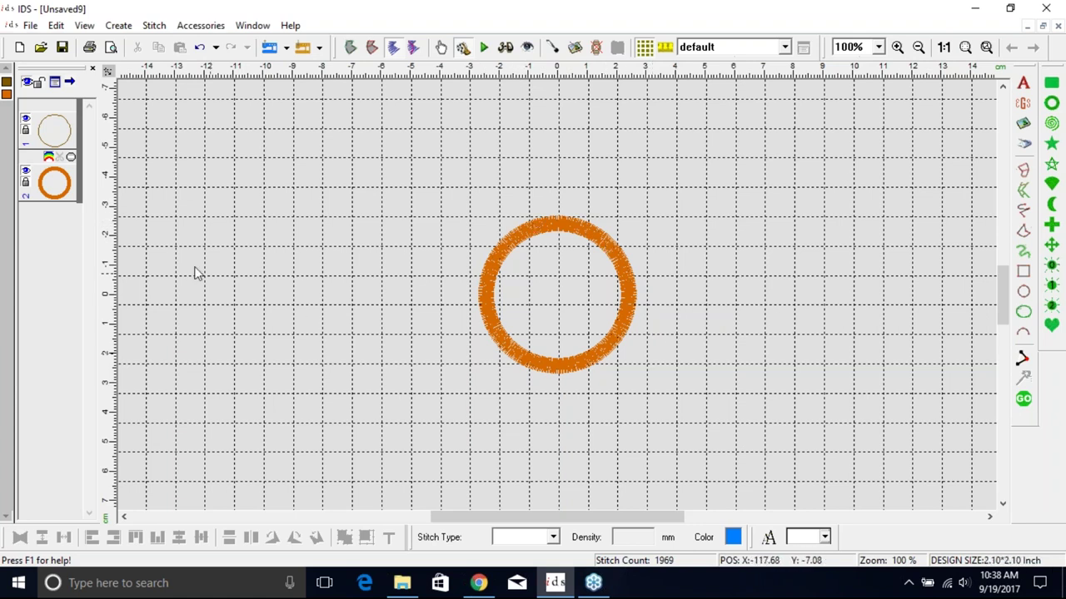
Step: Examine the circle's thin placement outline at full-window size, hiding and showing the orange satin border to compare them
left_click(26, 171)
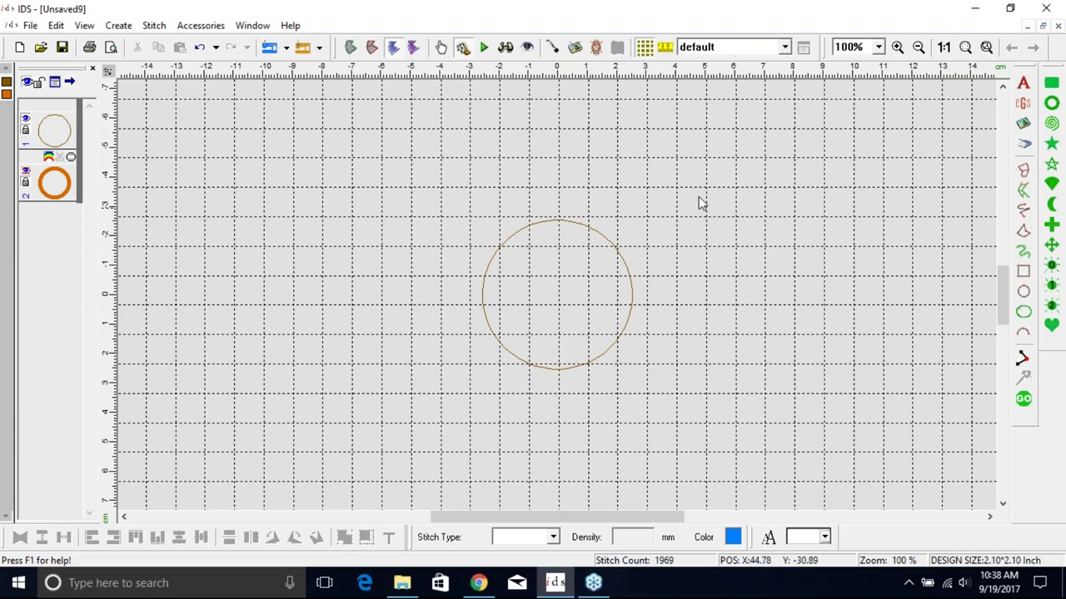
left_click(986, 49)
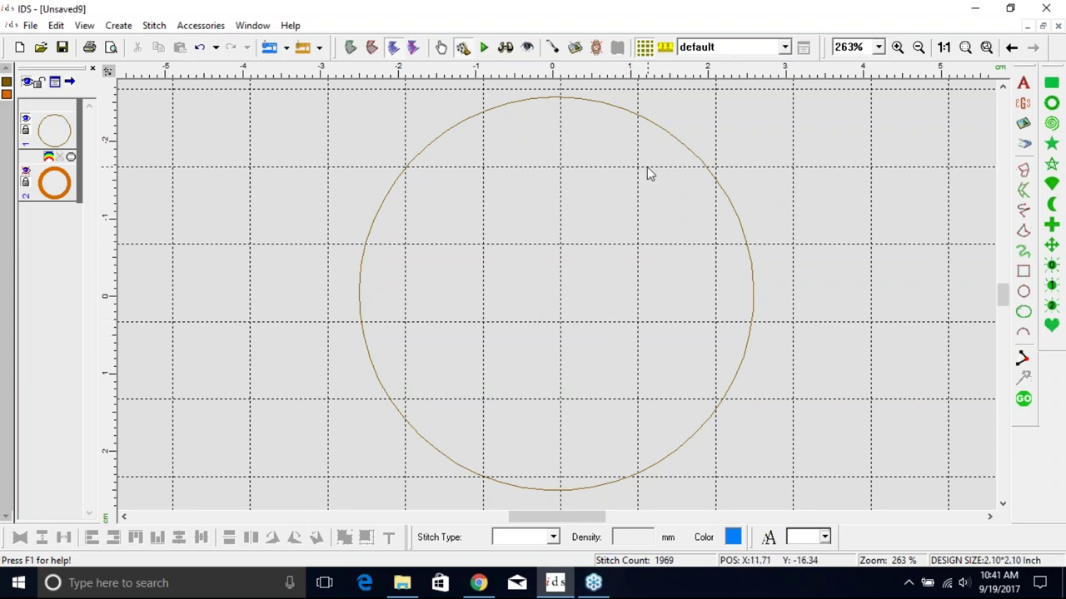
left_click(26, 170)
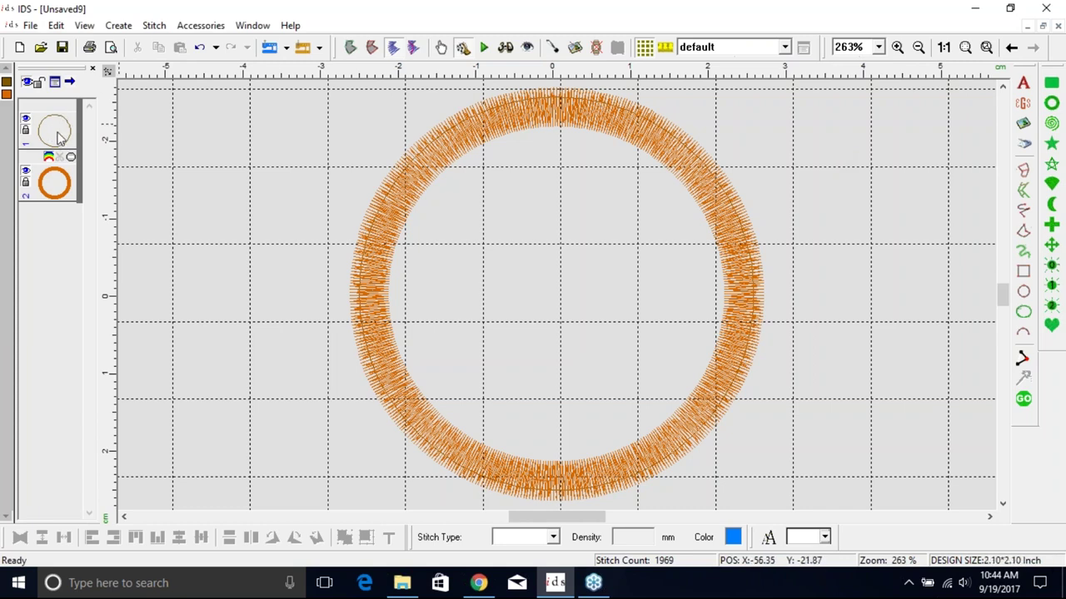
left_click(25, 172)
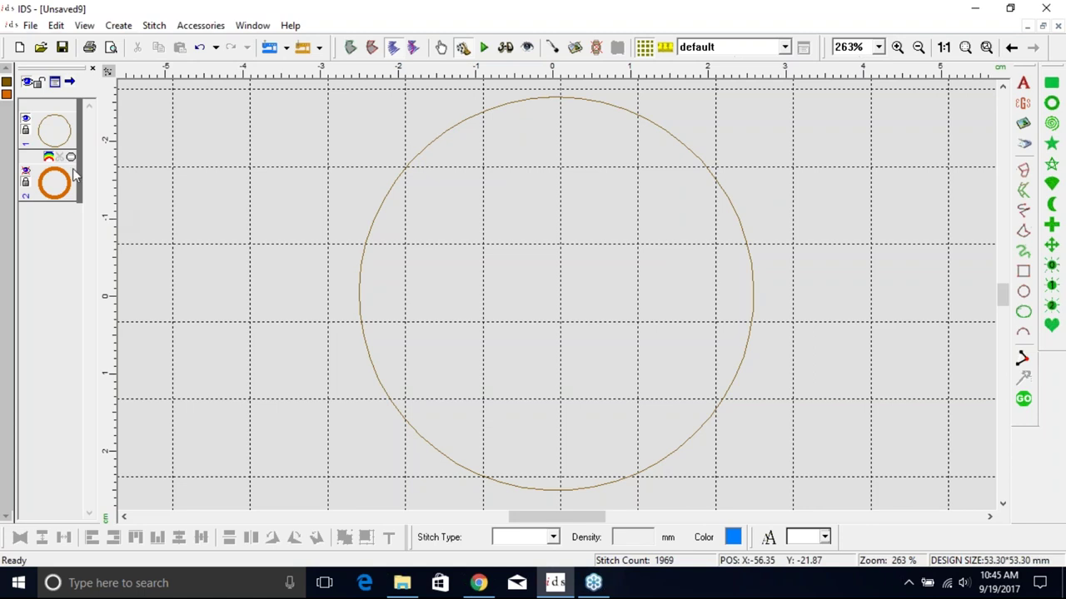
Step: Show the orange satin border again and delete it from the design, applying the deletion to the locked object
left_click(30, 178)
left_click(57, 185)
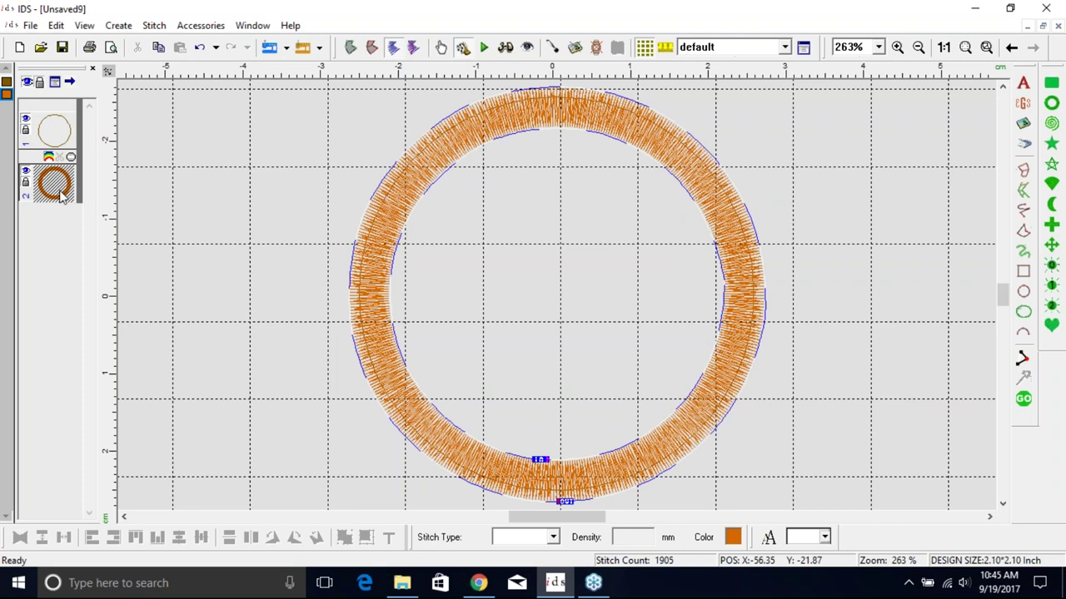
left_click(63, 193)
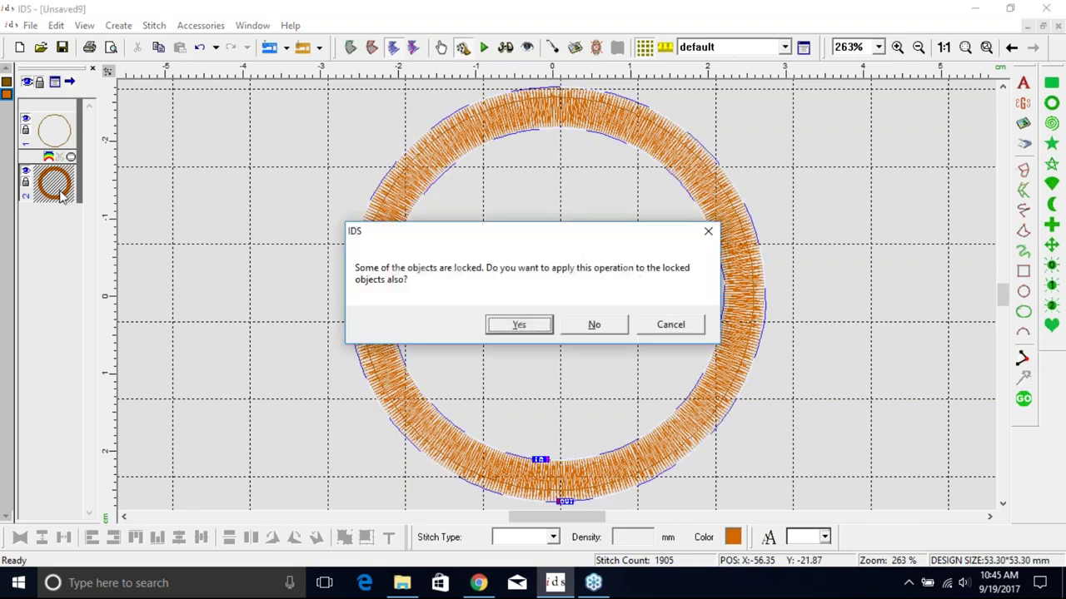
left_click(519, 325)
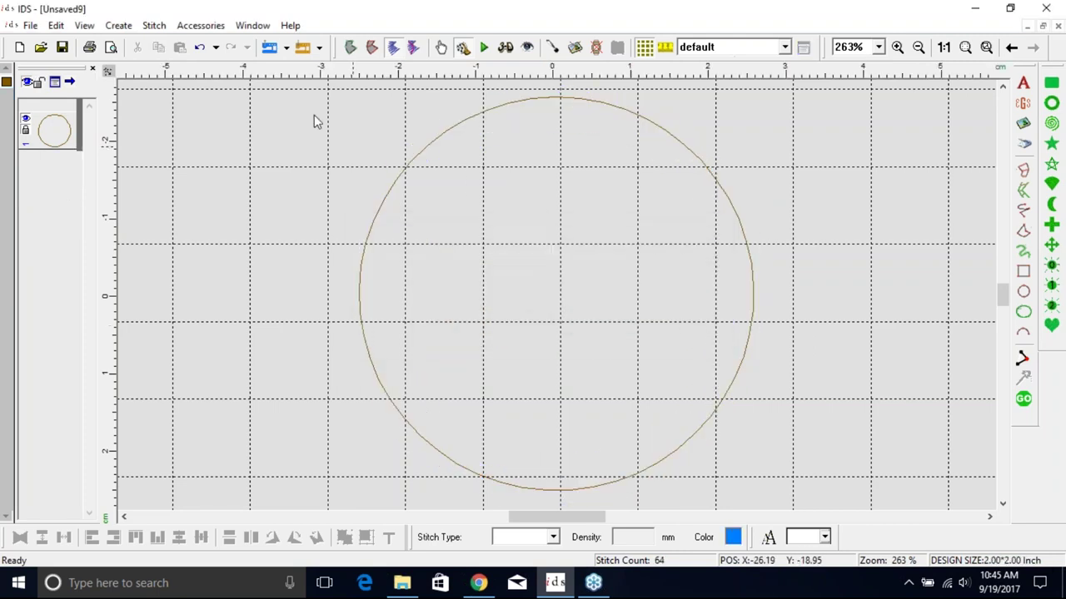
Step: Preview the design's print worksheet with the extra 100% placement template and enlarge the template page's circle and crosshair
left_click(111, 47)
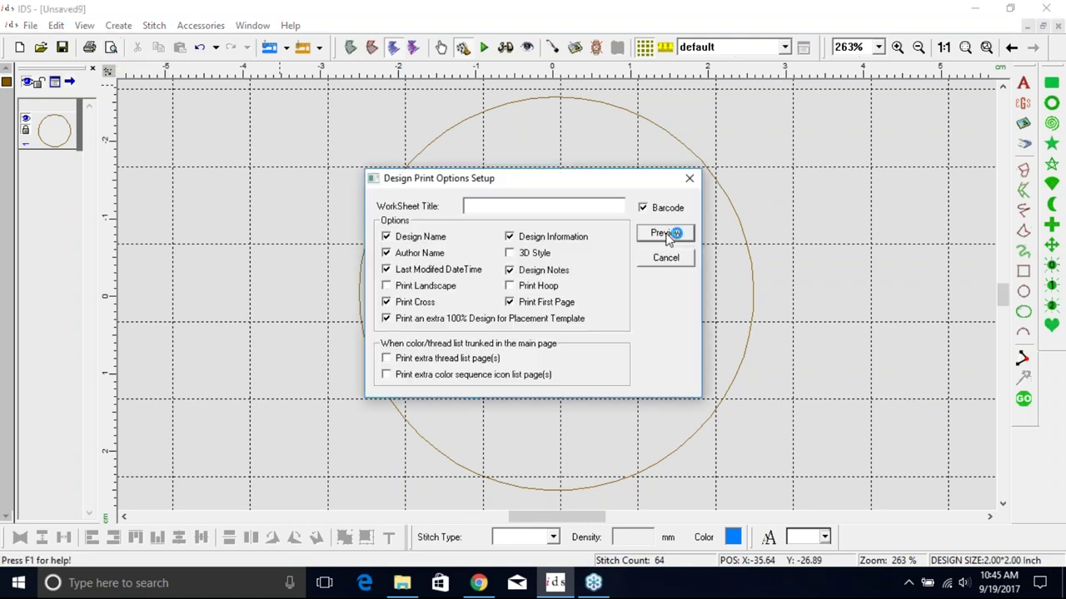
left_click(667, 235)
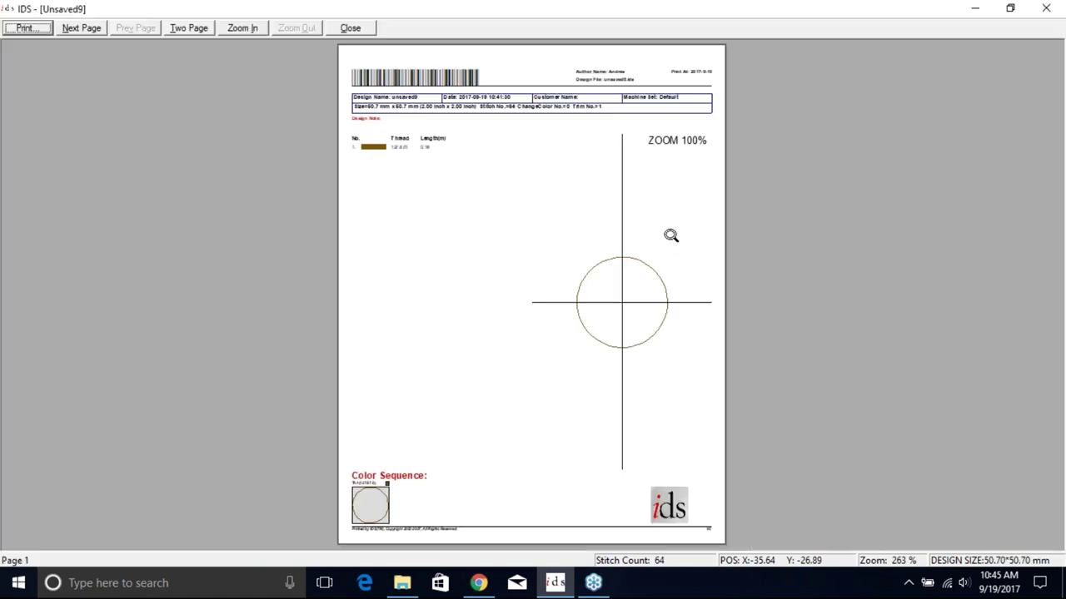
left_click(70, 30)
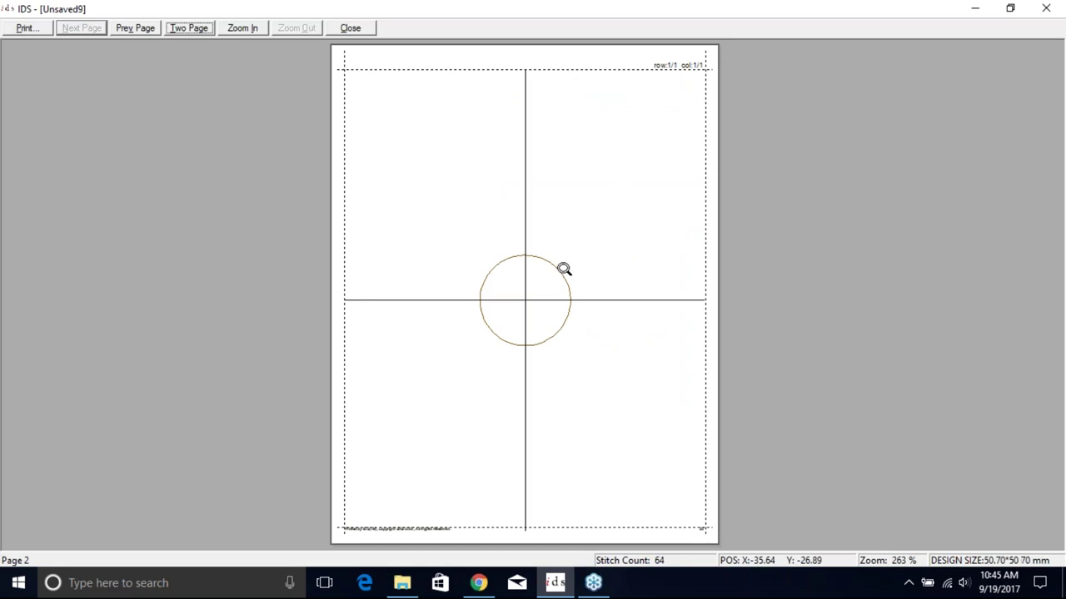
left_click(541, 283)
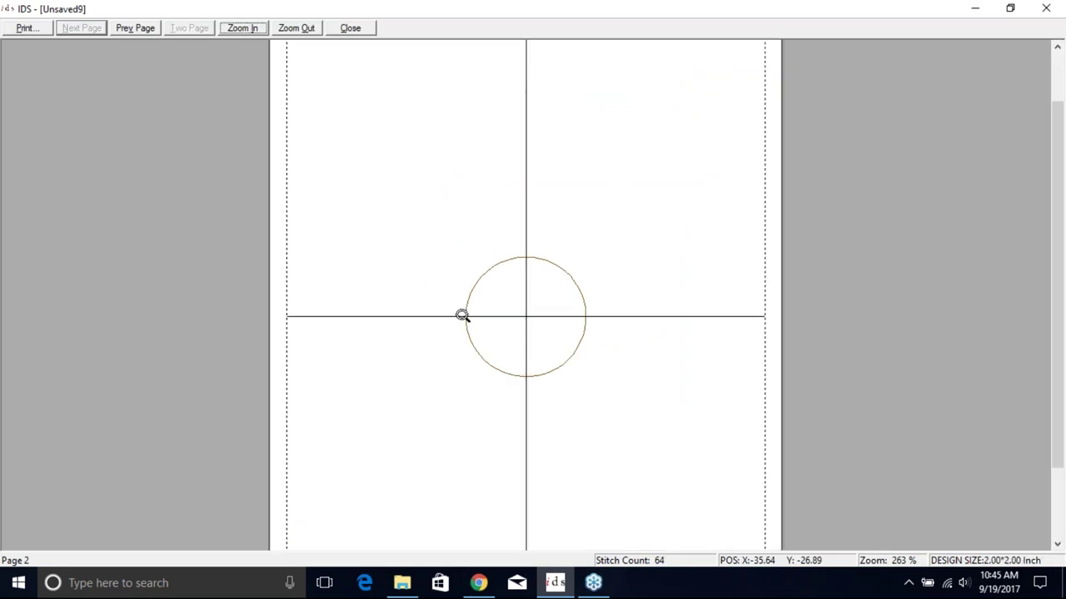
left_click(520, 326)
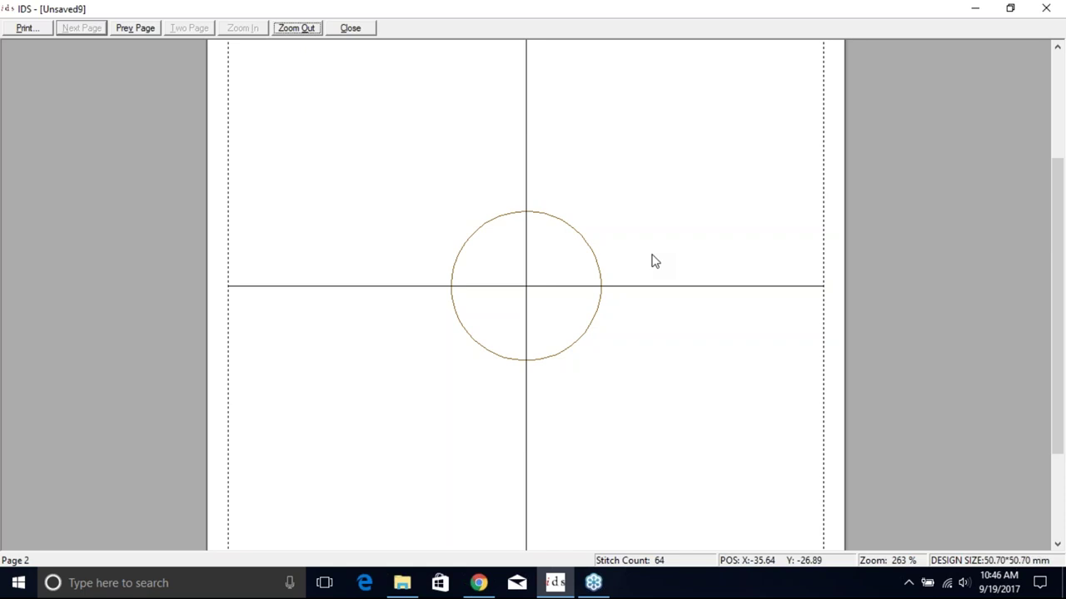
Step: Compare the worksheet page with the placement template page, view the template at a smaller scale and leave the print preview
left_click(350, 29)
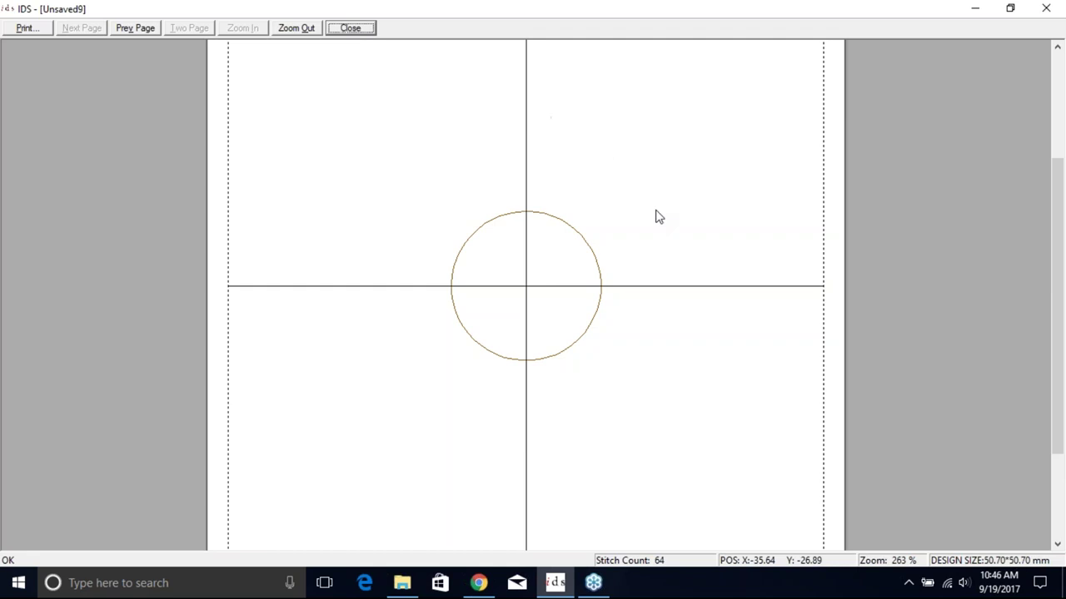
left_click(140, 31)
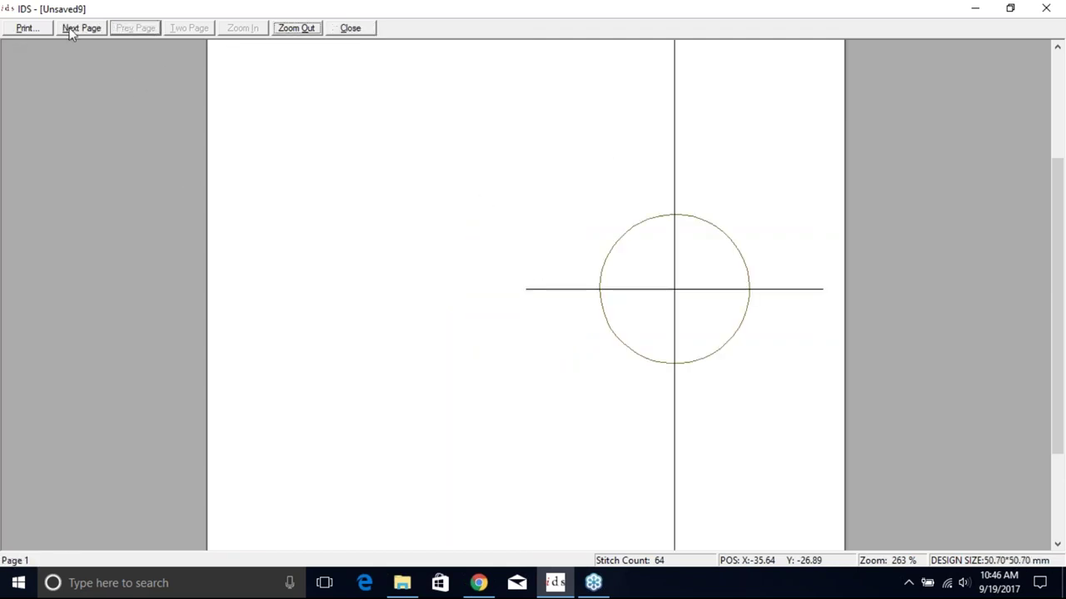
left_click(84, 29)
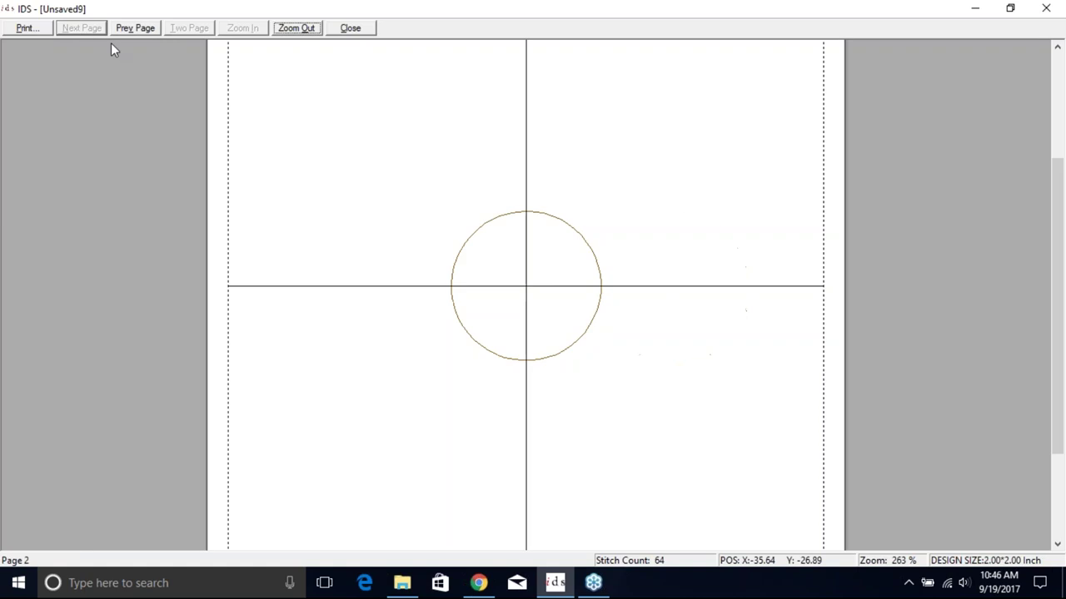
left_click(302, 30)
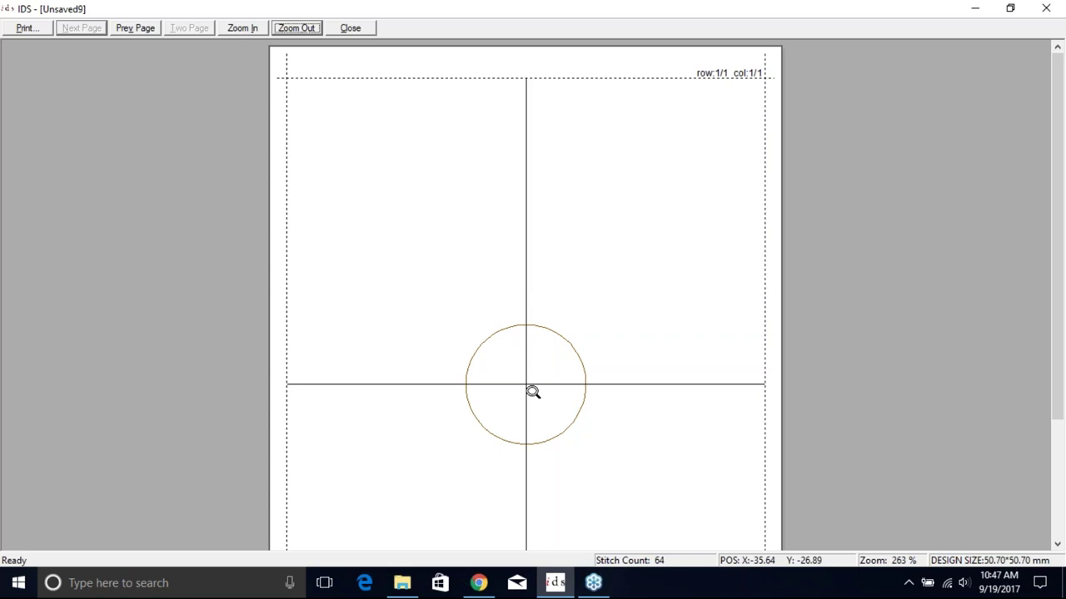
left_click(362, 29)
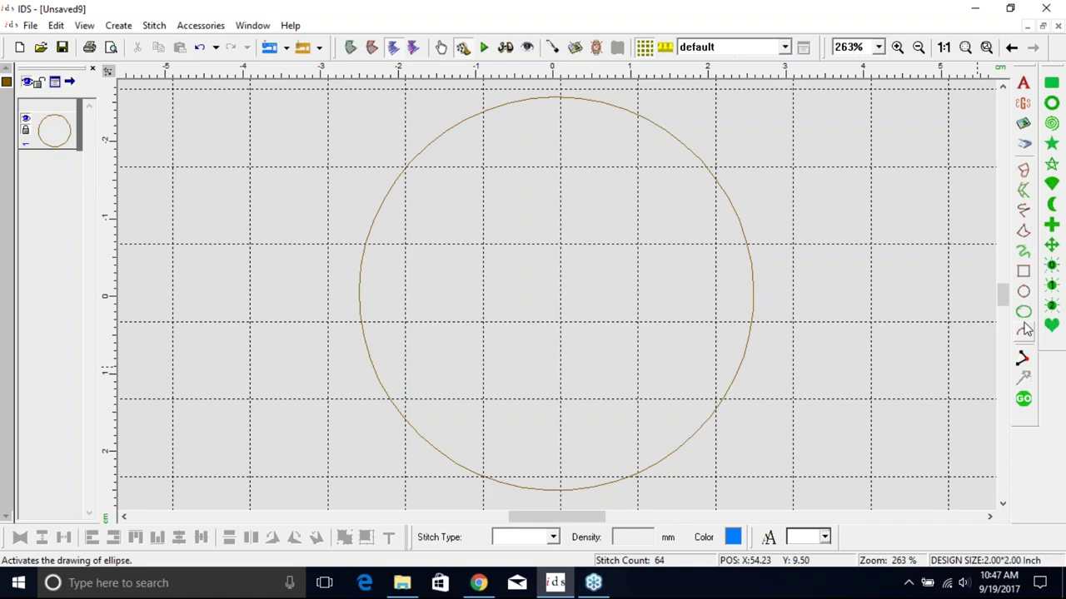
Step: Create a new blank design and enter the letter Z as the lettering text to insert
left_click(19, 47)
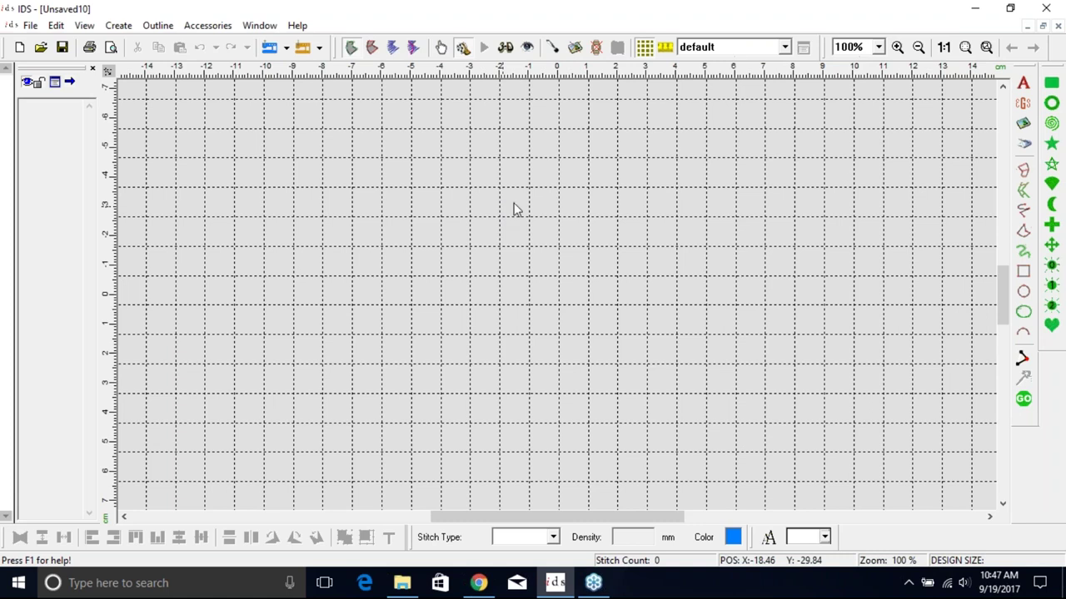
left_click(1023, 83)
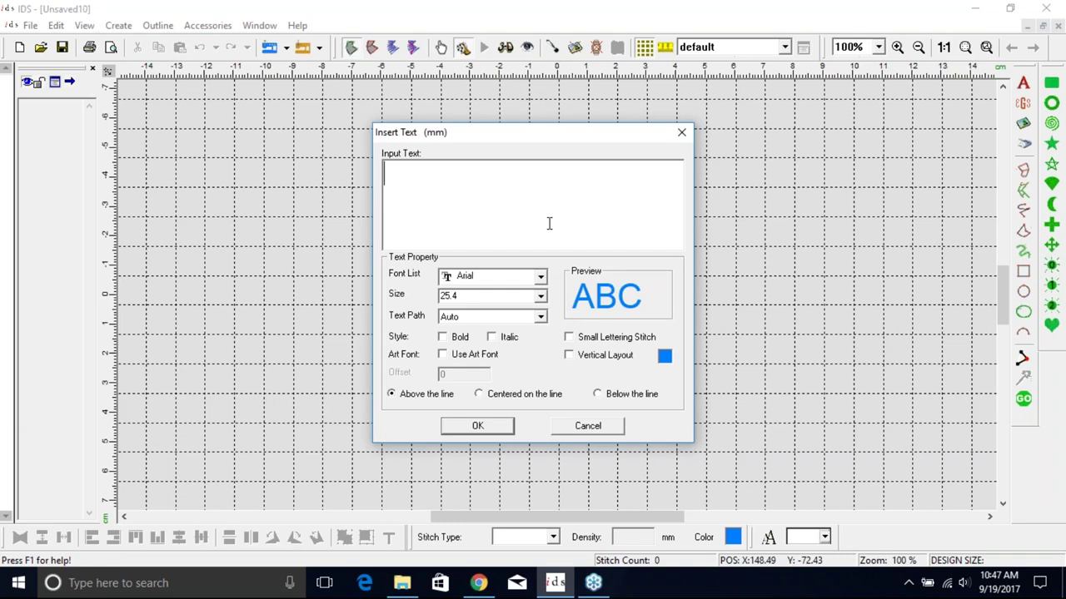
type("Z")
Step: Set the font of the letter Z to CollegiateInsideFLF
left_click_drag(412, 171, 363, 172)
left_click(540, 276)
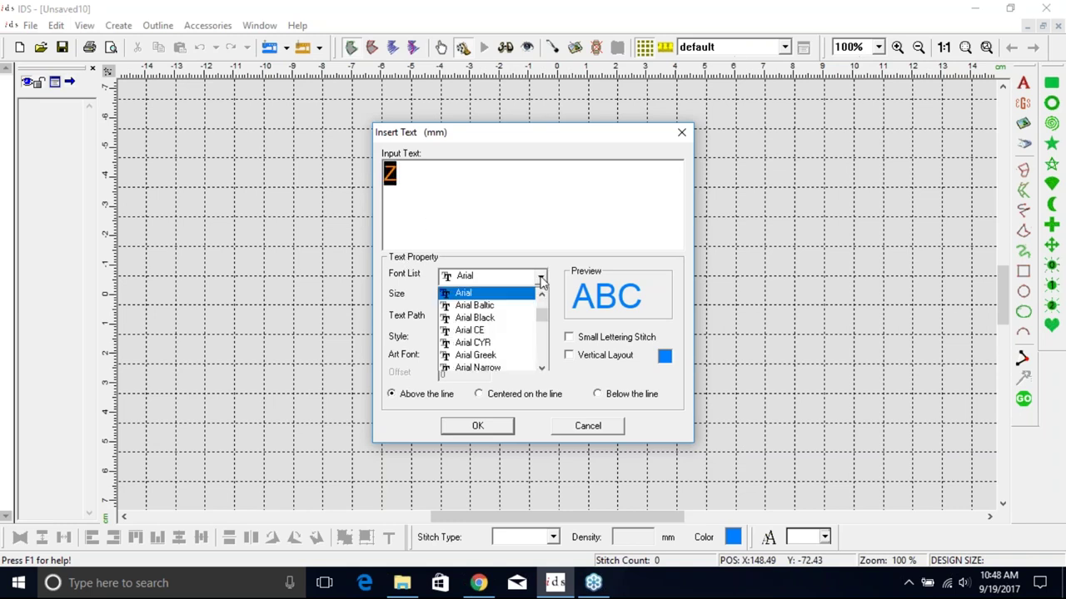
left_click_drag(543, 319, 545, 324)
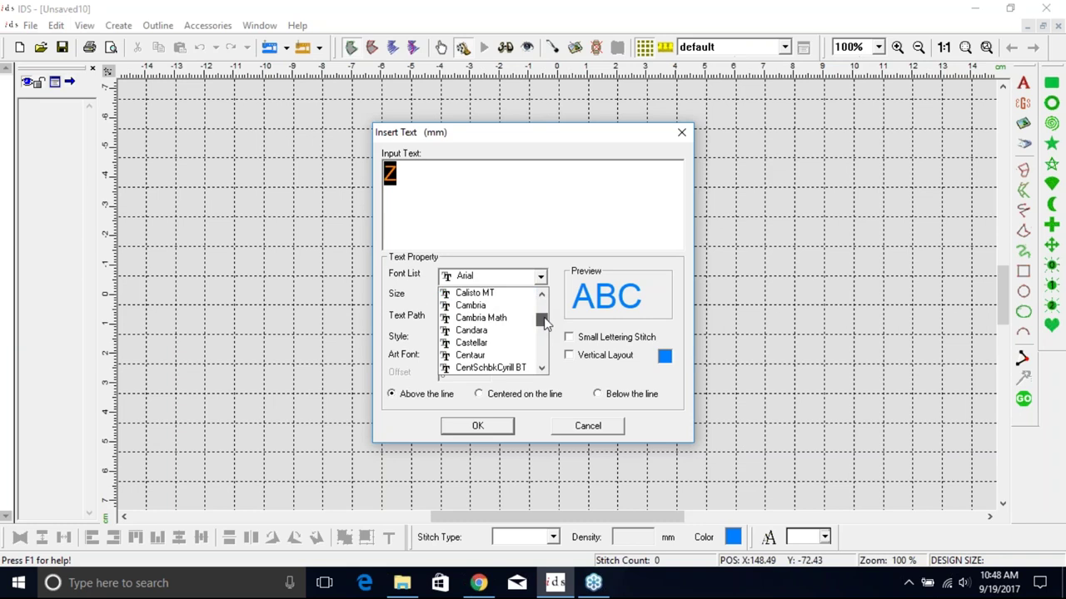
left_click(542, 368)
left_click(541, 368)
left_click(541, 368)
left_click(541, 368)
left_click(541, 368)
left_click(541, 368)
left_click(541, 368)
left_click(541, 368)
left_click(541, 368)
left_click(541, 368)
left_click(541, 368)
left_click(541, 368)
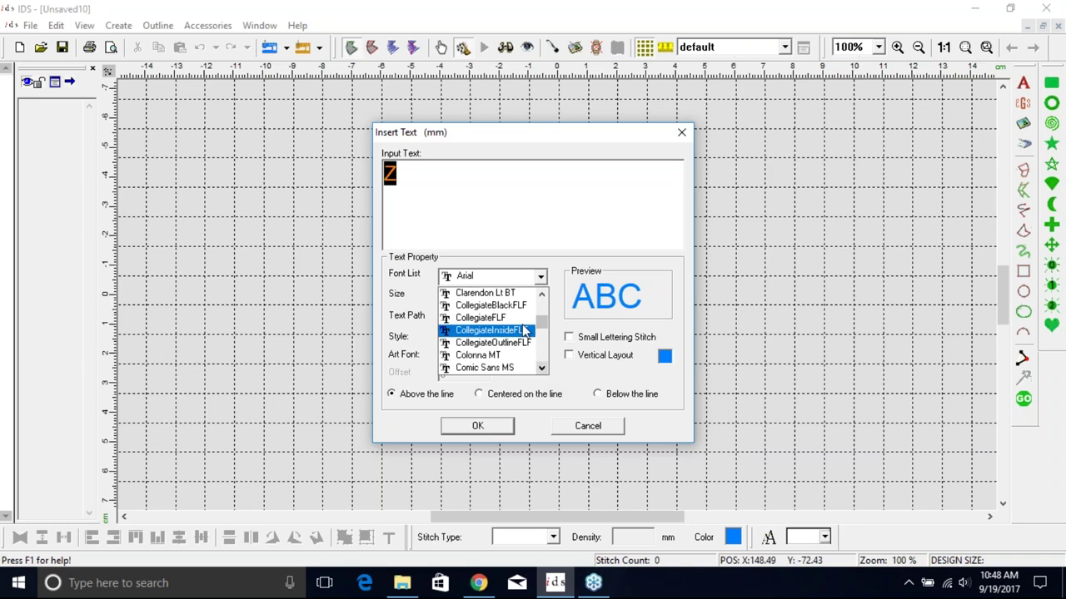
left_click(523, 329)
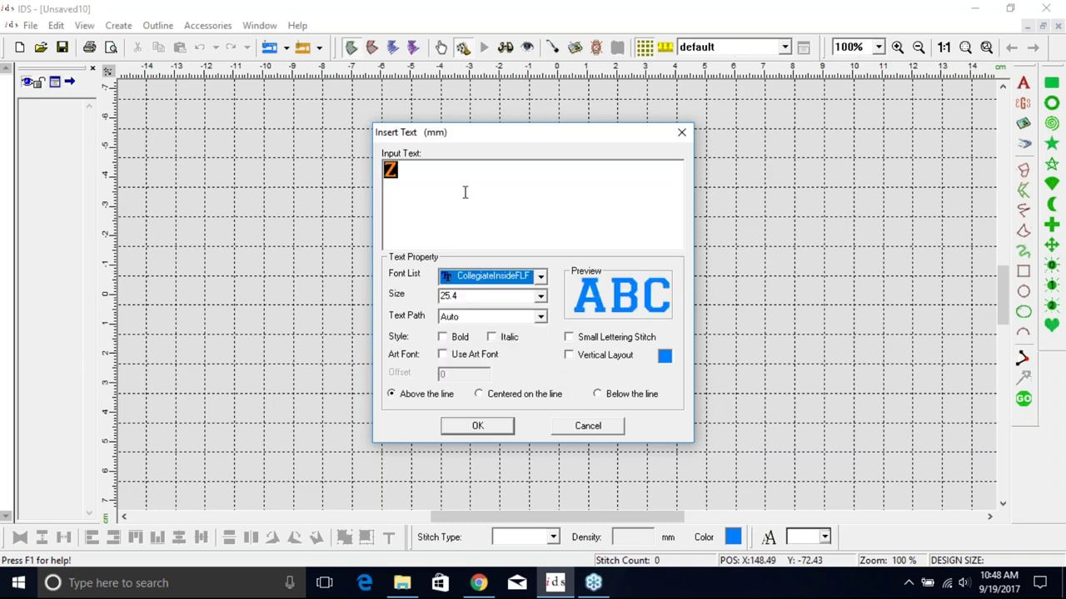
Step: Set the letter's size to 95.0 mm with bold style and insert it into the design
left_click(540, 296)
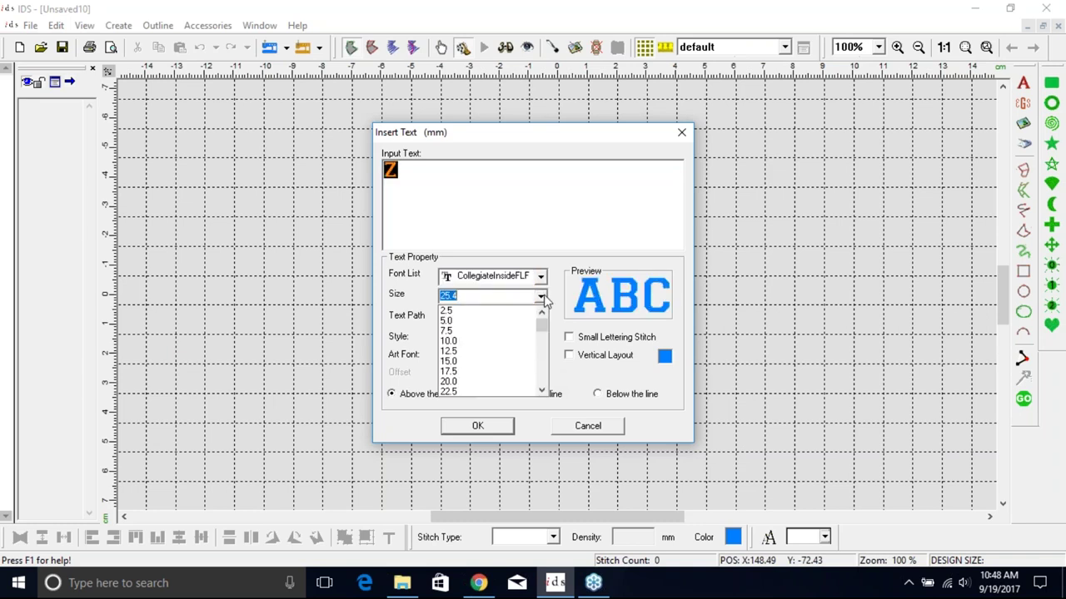
left_click(542, 391)
left_click_drag(542, 390, 543, 392)
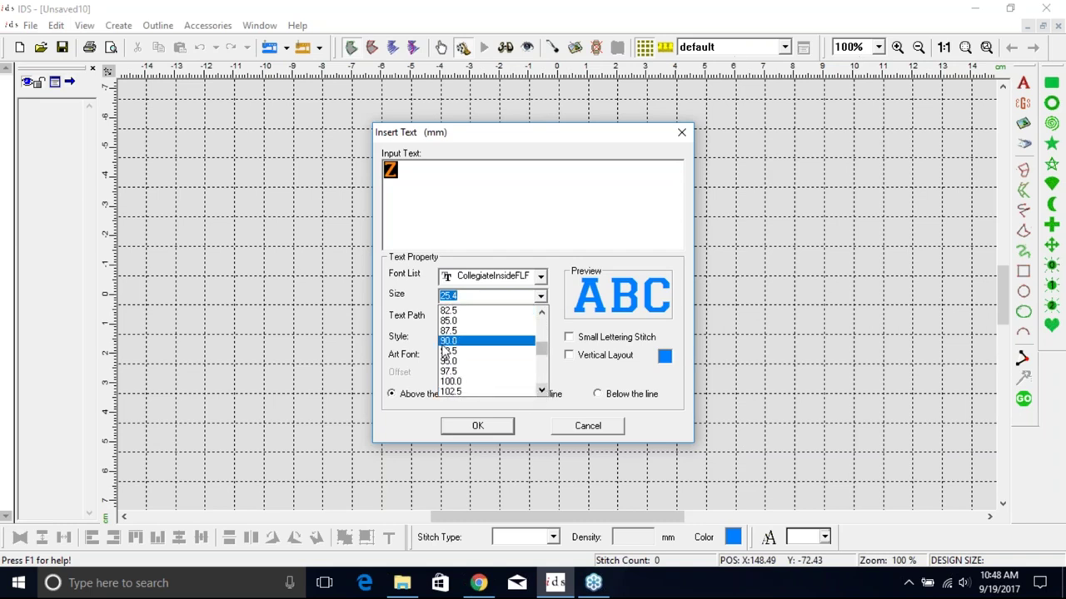
left_click(481, 368)
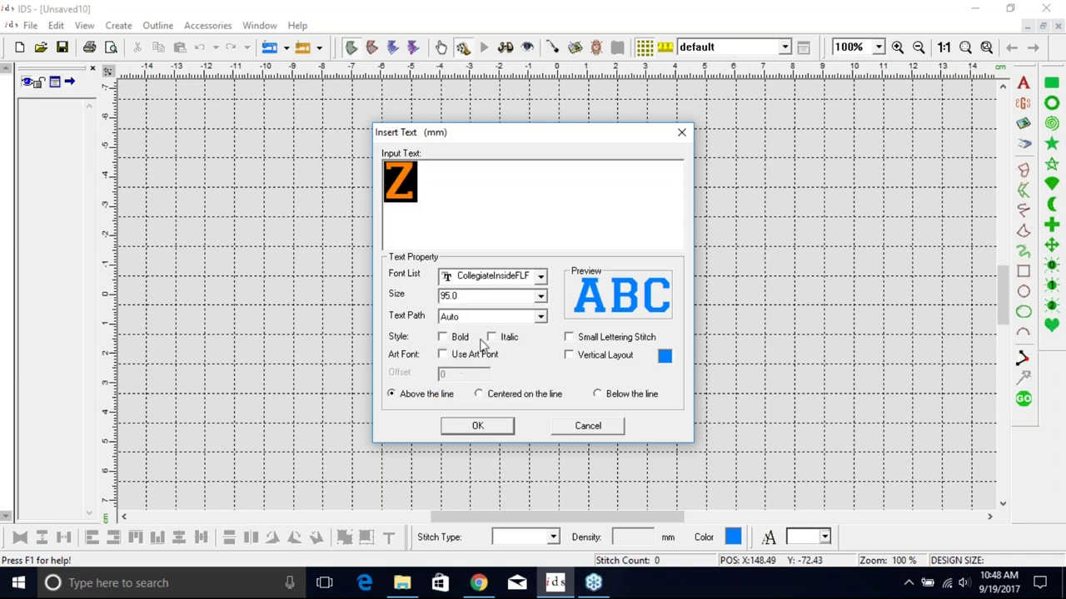
left_click(443, 338)
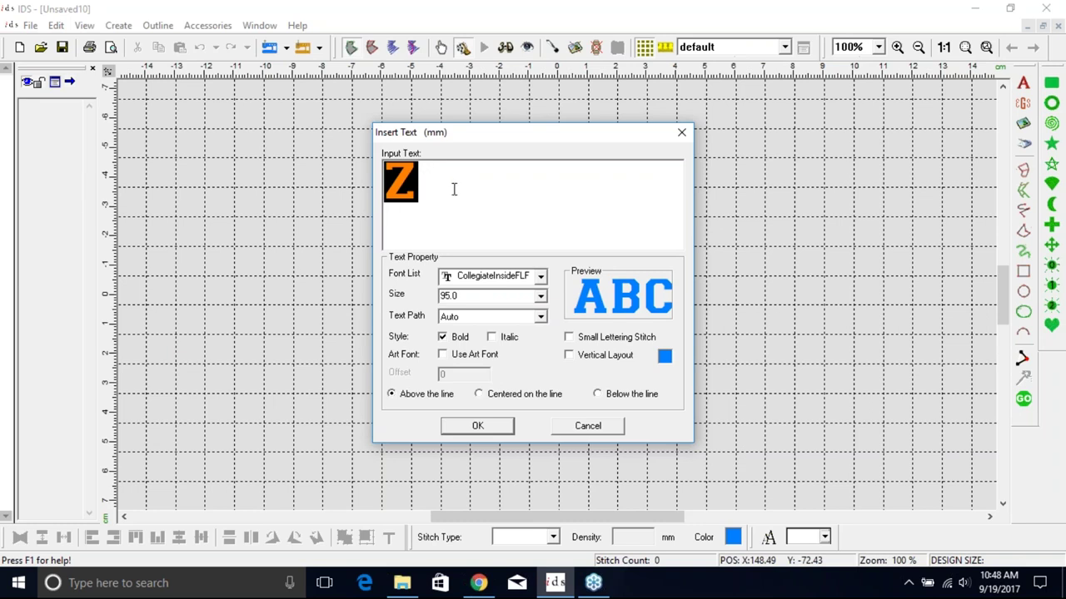
left_click(479, 429)
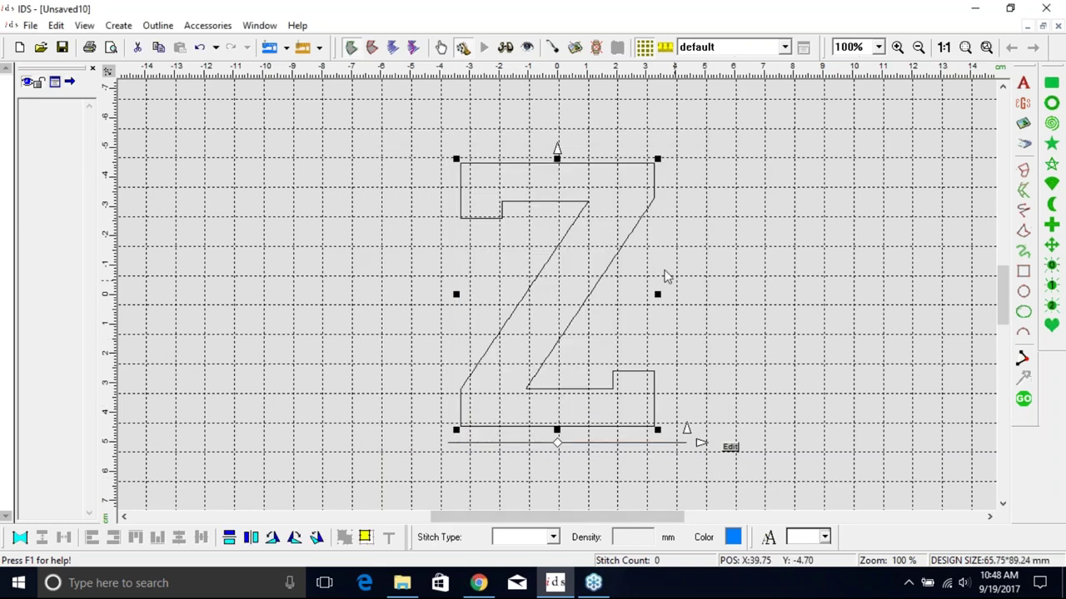
Step: Generate stitches for the letter Z and compare its outline view with its stitch view
left_click(1023, 399)
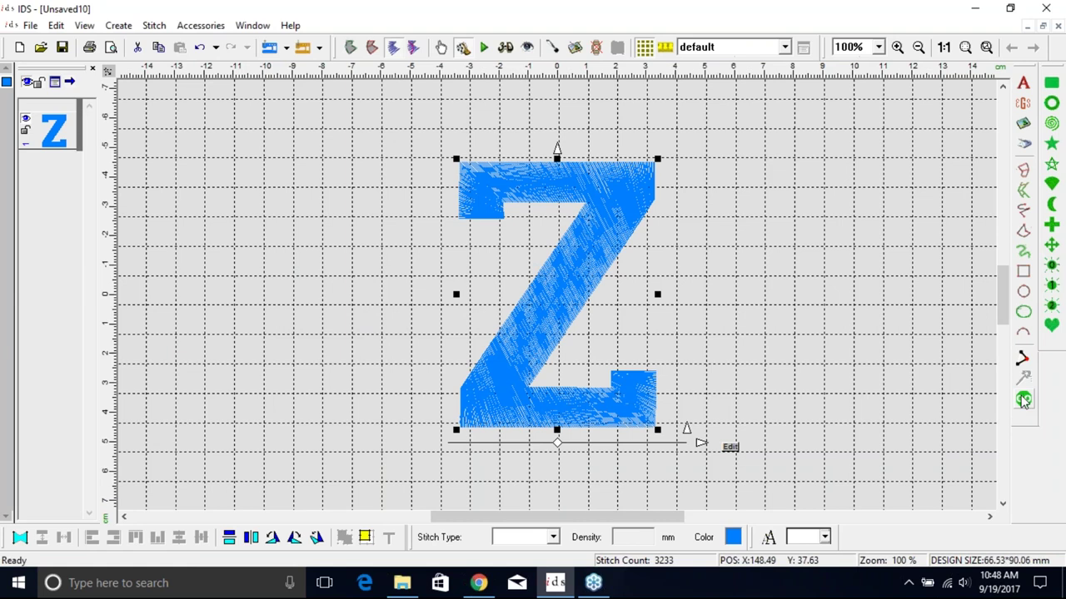
left_click(1023, 401)
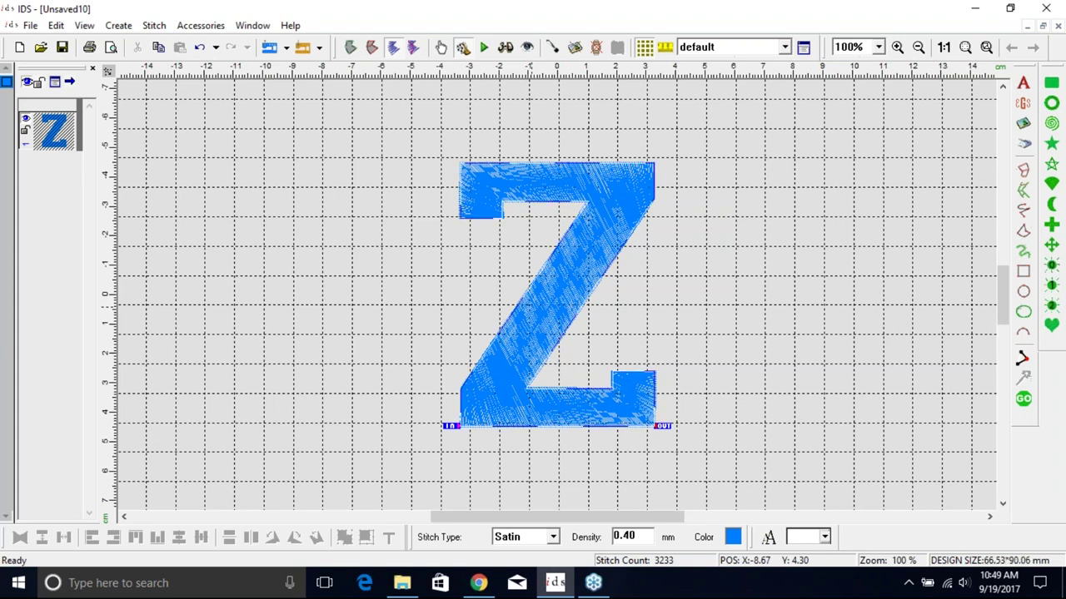
left_click(350, 50)
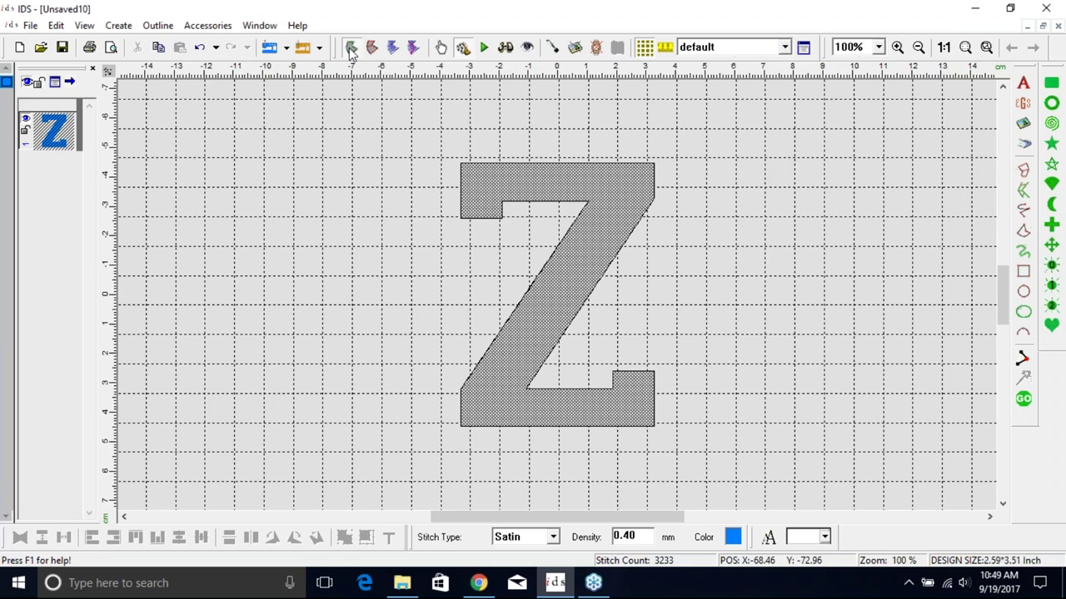
left_click(395, 49)
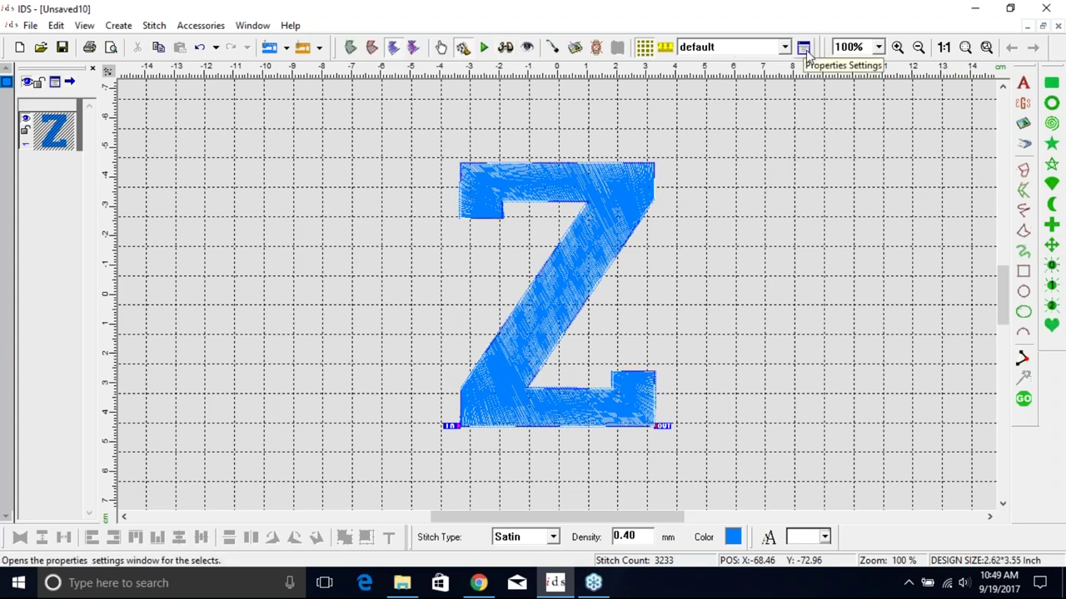
Step: Change the Z's stitch type to Applique in its stitch properties and apply it, keeping the letter in view beside the settings
left_click(804, 48)
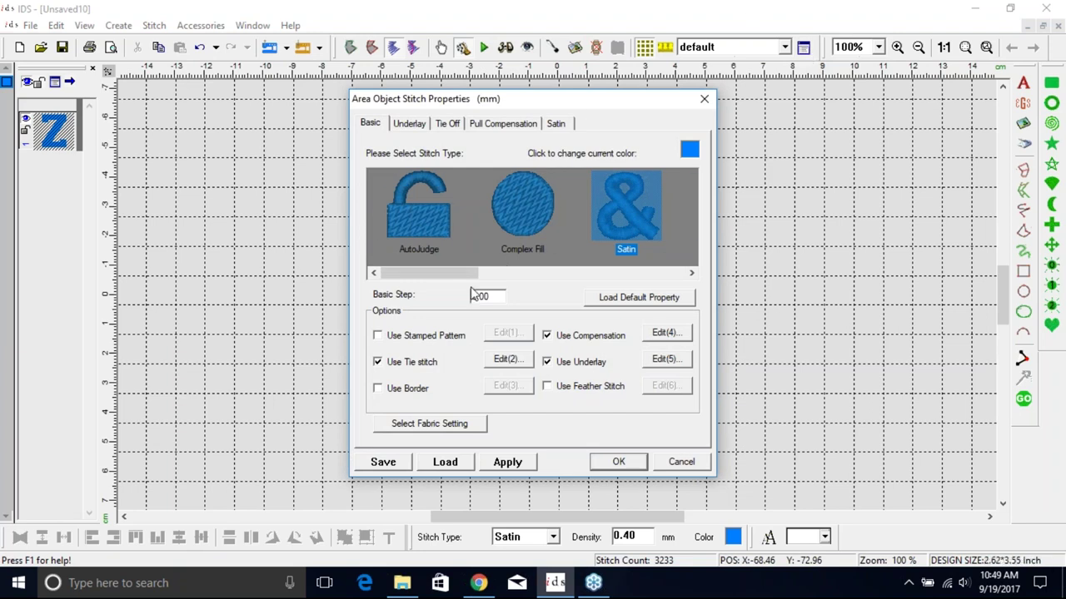
left_click_drag(470, 281, 620, 274)
left_click(583, 225)
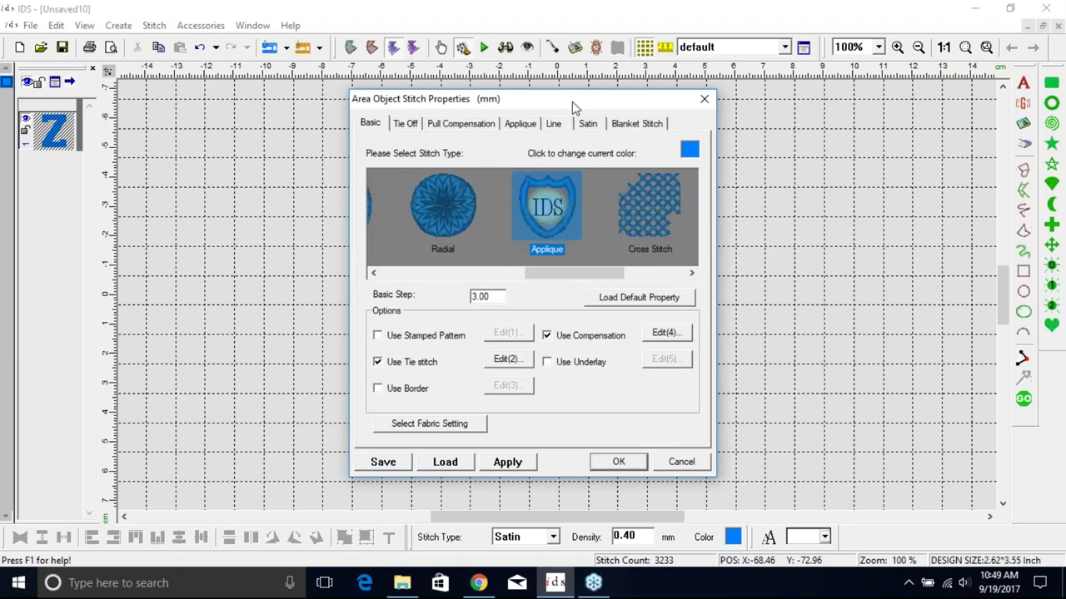
left_click_drag(572, 101, 226, 171)
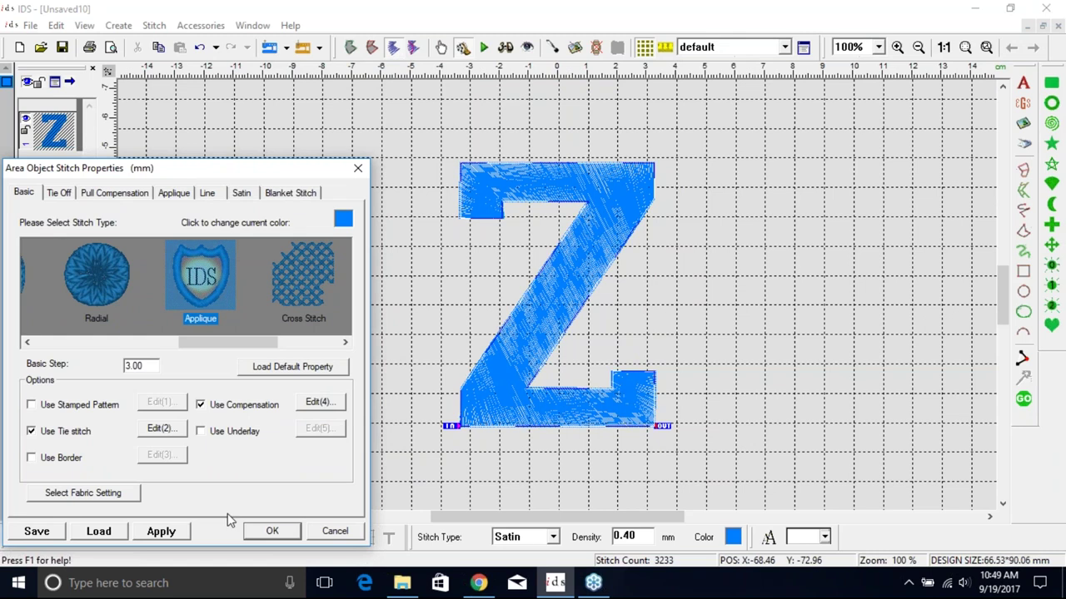
left_click(165, 535)
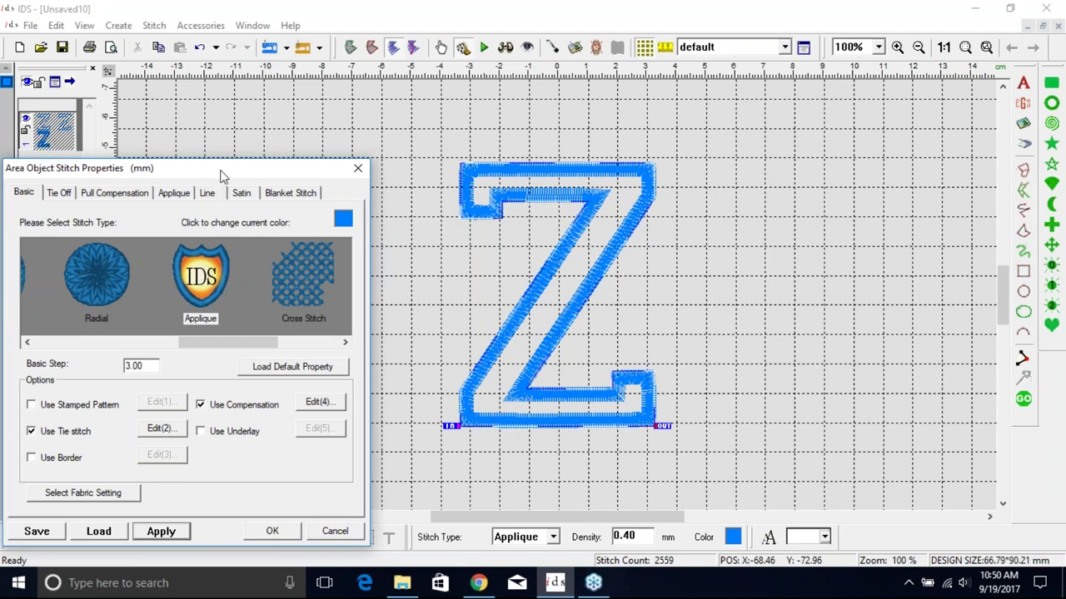
Step: Turn off Tack Down and Cover in the Z's applique settings, leaving Placement on, and apply the change
left_click_drag(222, 175, 257, 155)
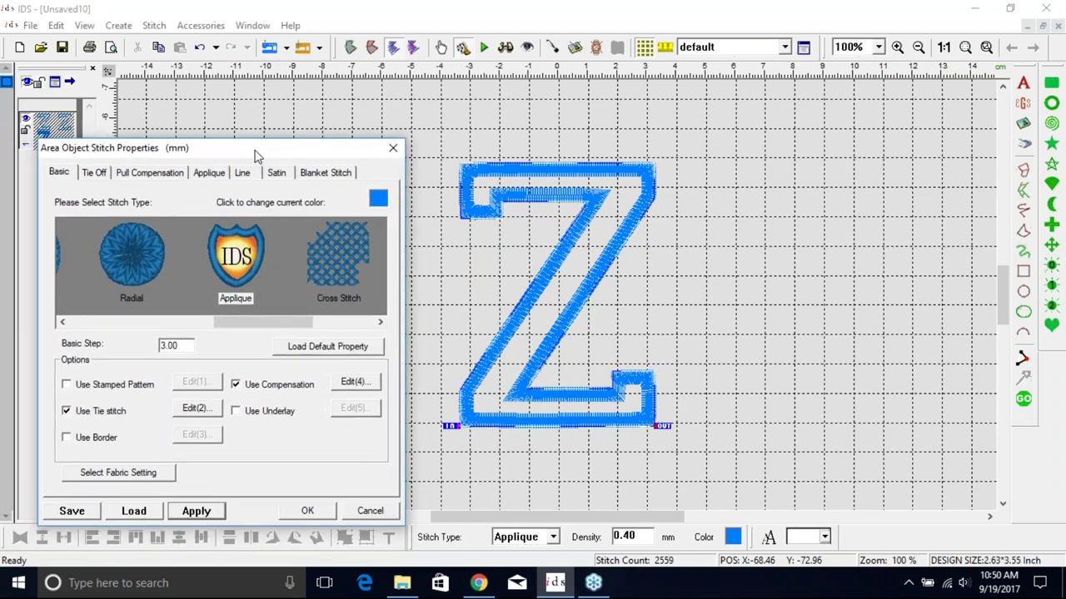
left_click(210, 174)
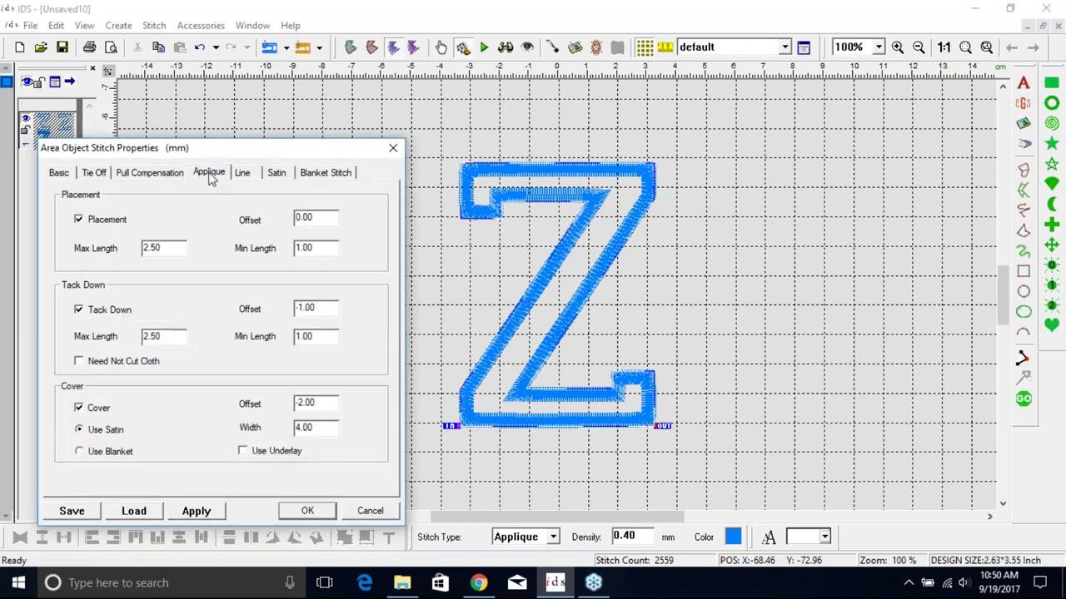
left_click(78, 310)
left_click(80, 409)
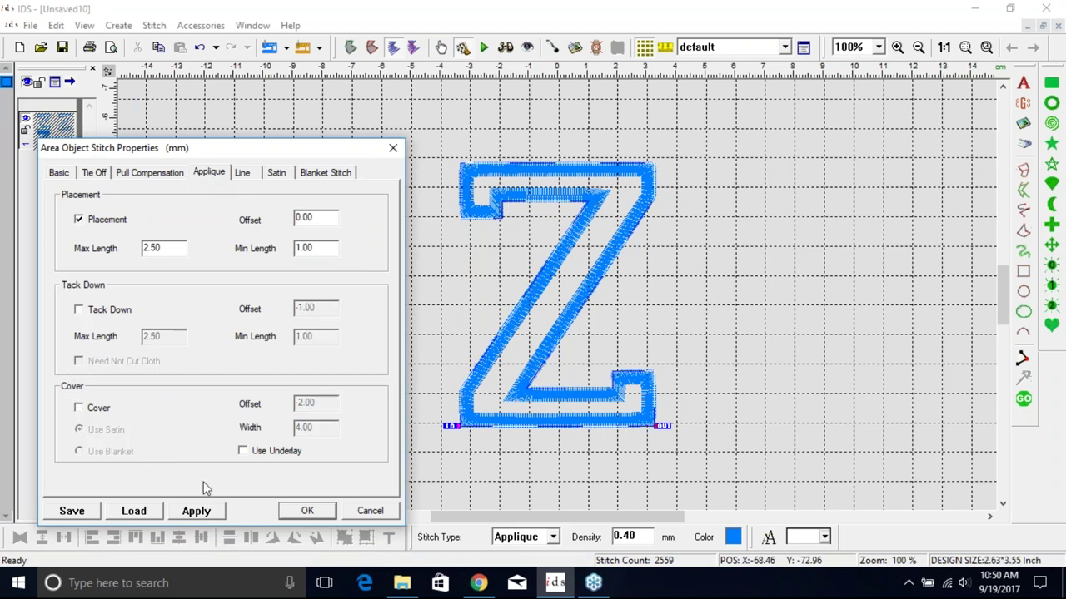
left_click(197, 513)
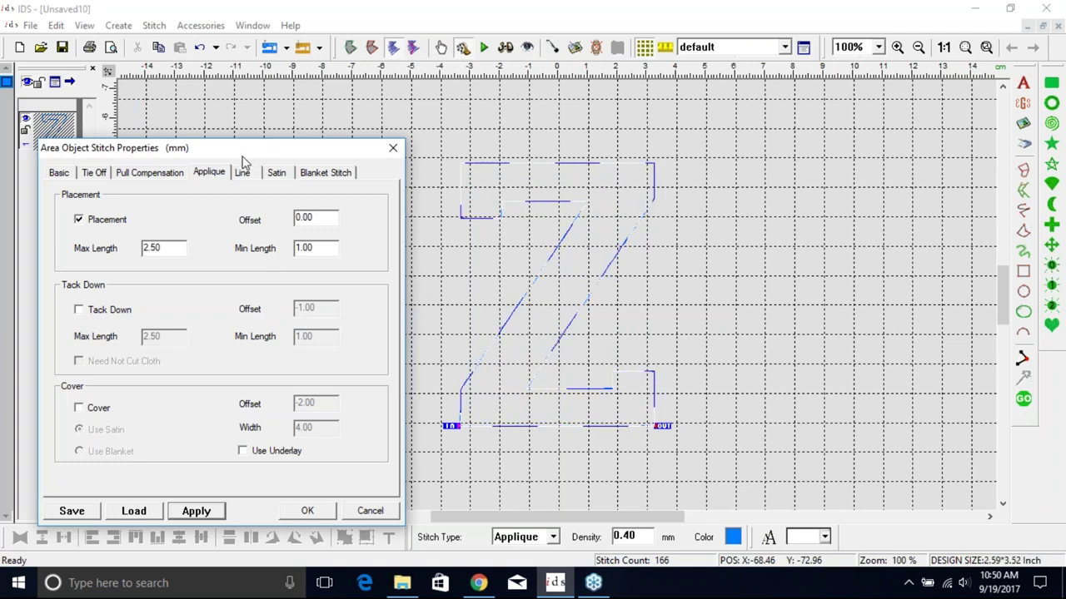
left_click(200, 511)
left_click(203, 515)
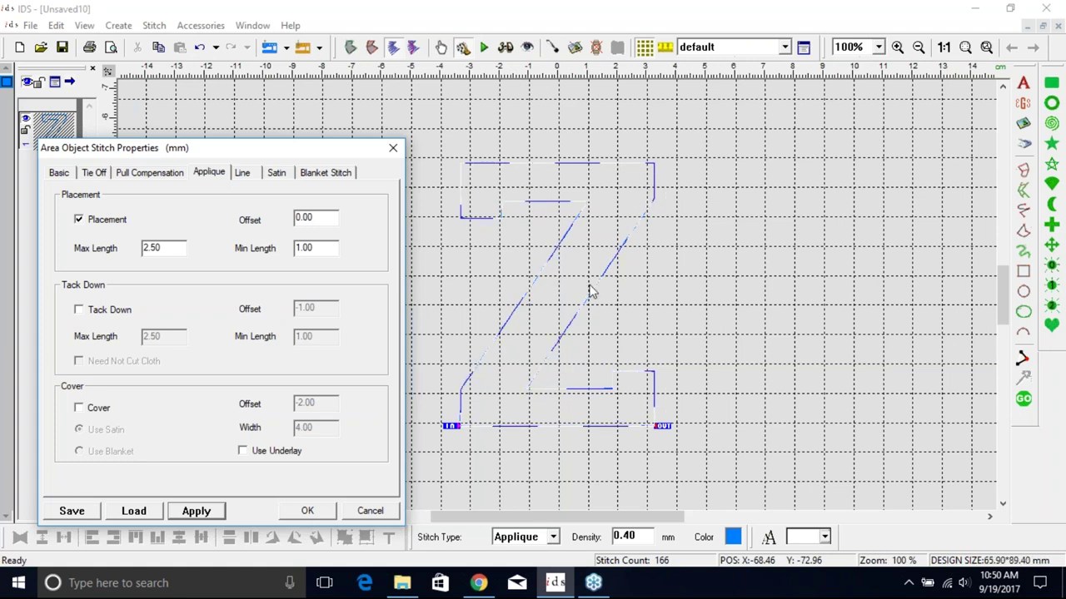
Step: Review the applique placement offset and set the line stitch's maximum step to 2.5 mm
double_click(307, 216)
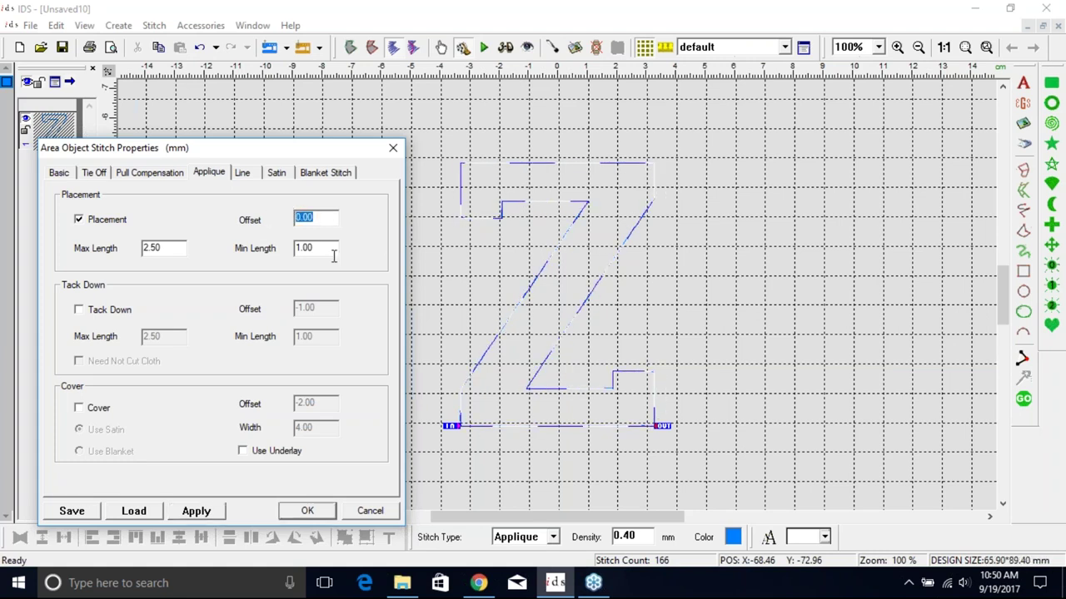
left_click(315, 217)
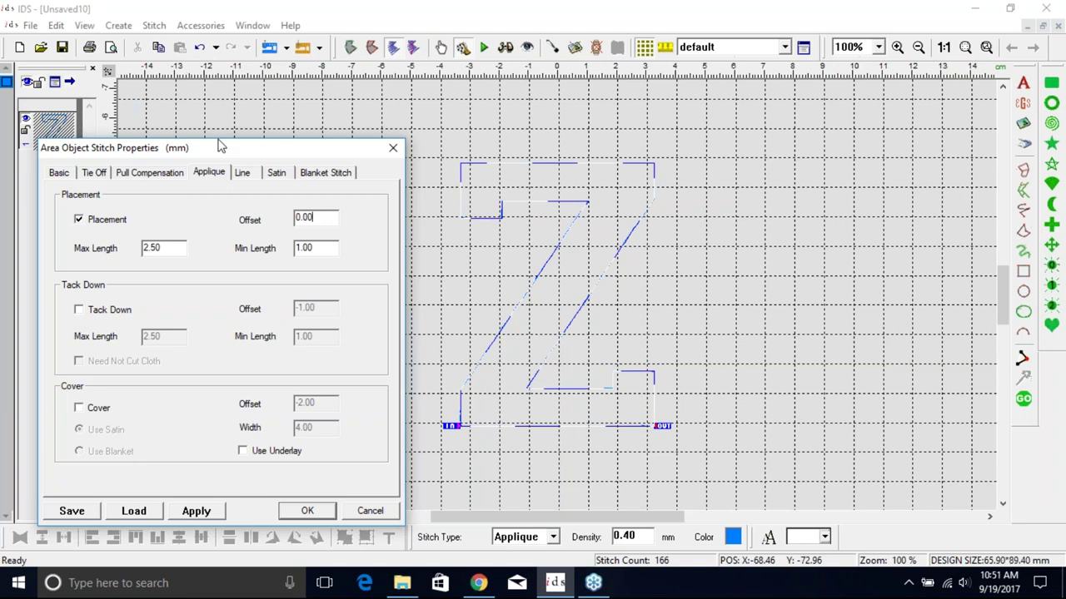
left_click(246, 173)
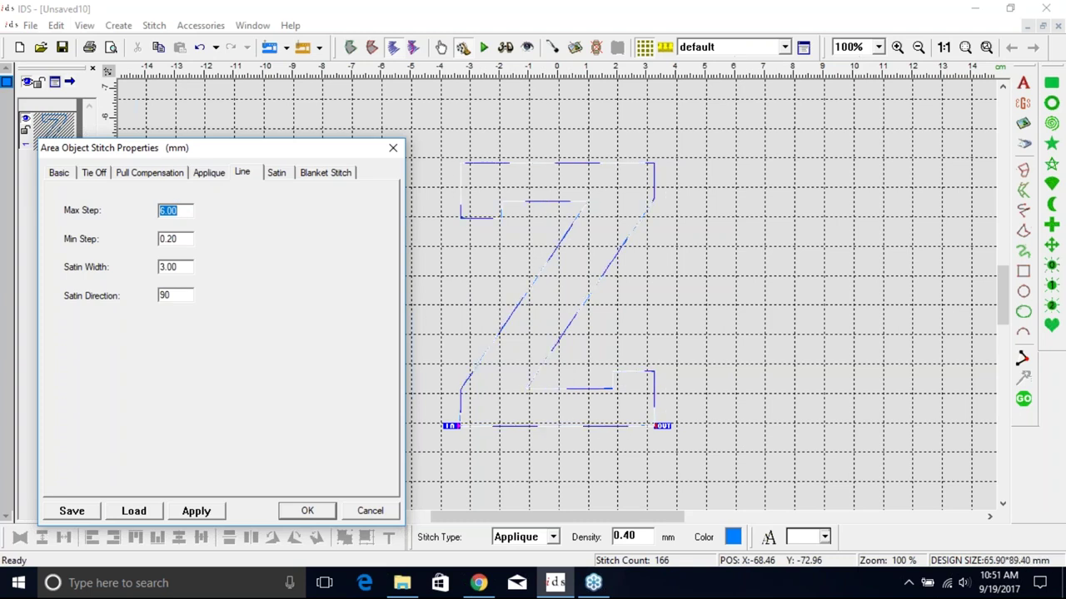
type("2.5")
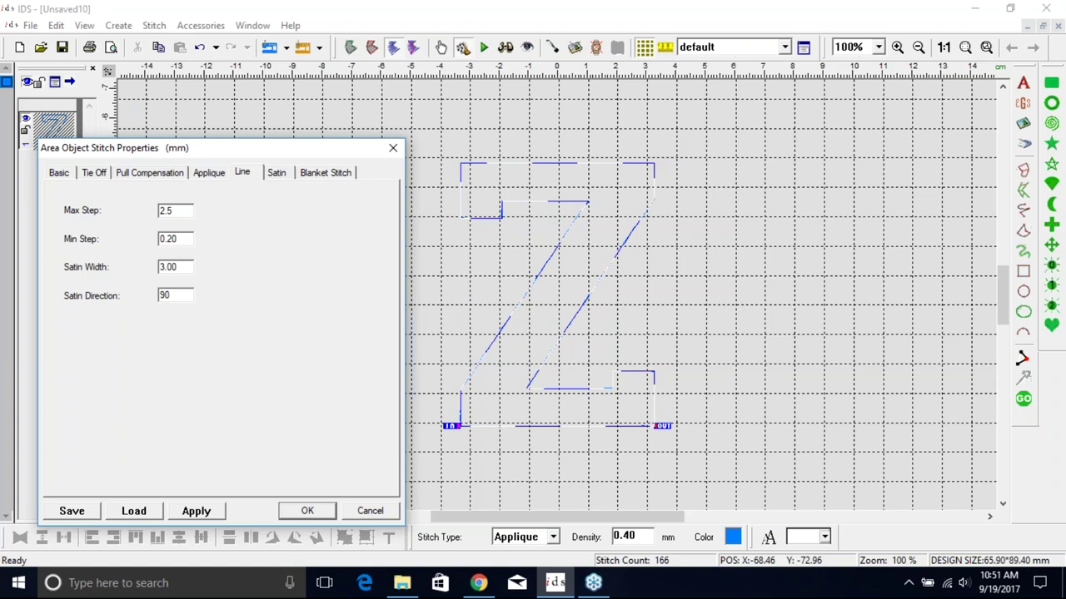
Step: Start saving the Z's stitch properties and browse to the IDS folder on the OS (C:) drive
left_click(81, 513)
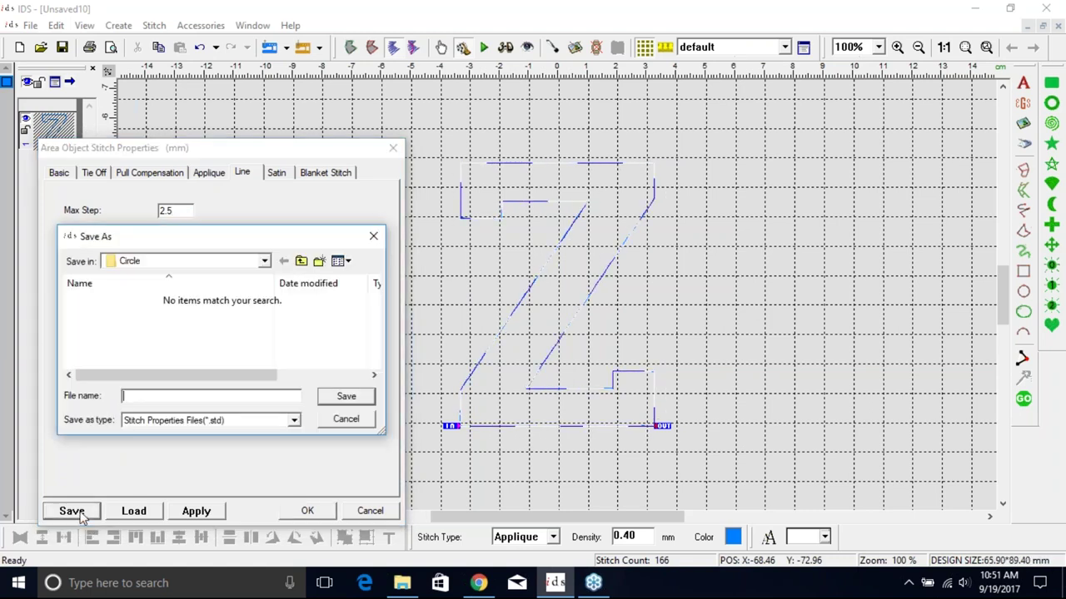
left_click(263, 263)
key("Up")
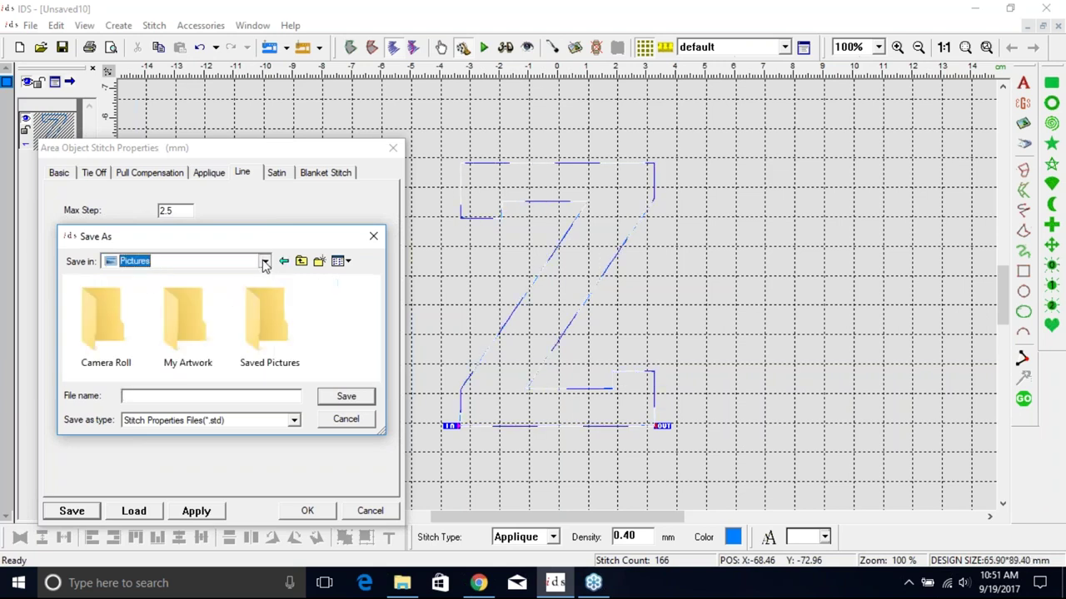
left_click(263, 263)
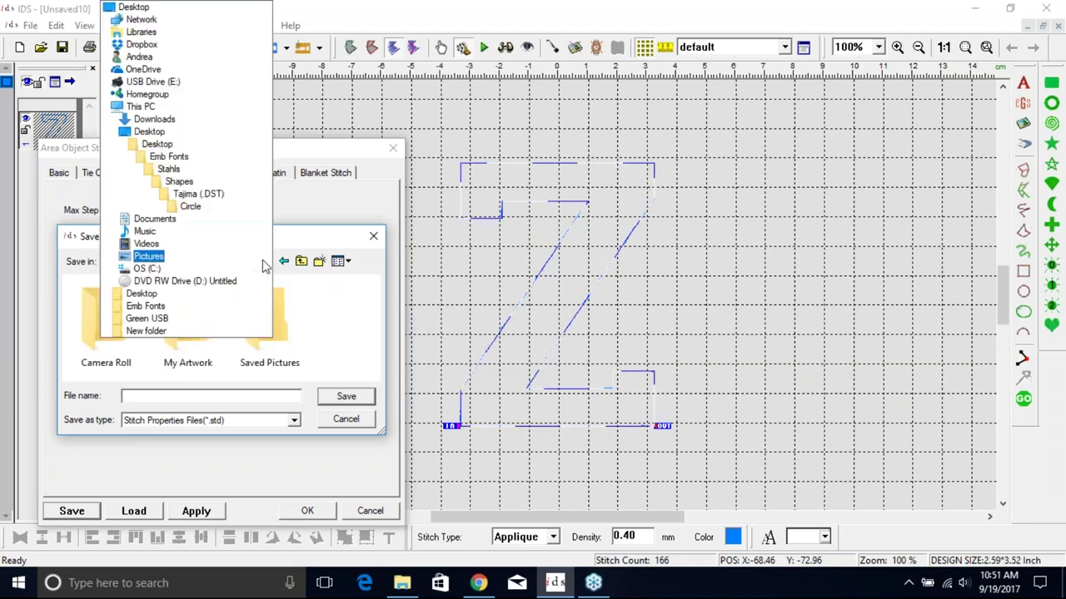
left_click(227, 269)
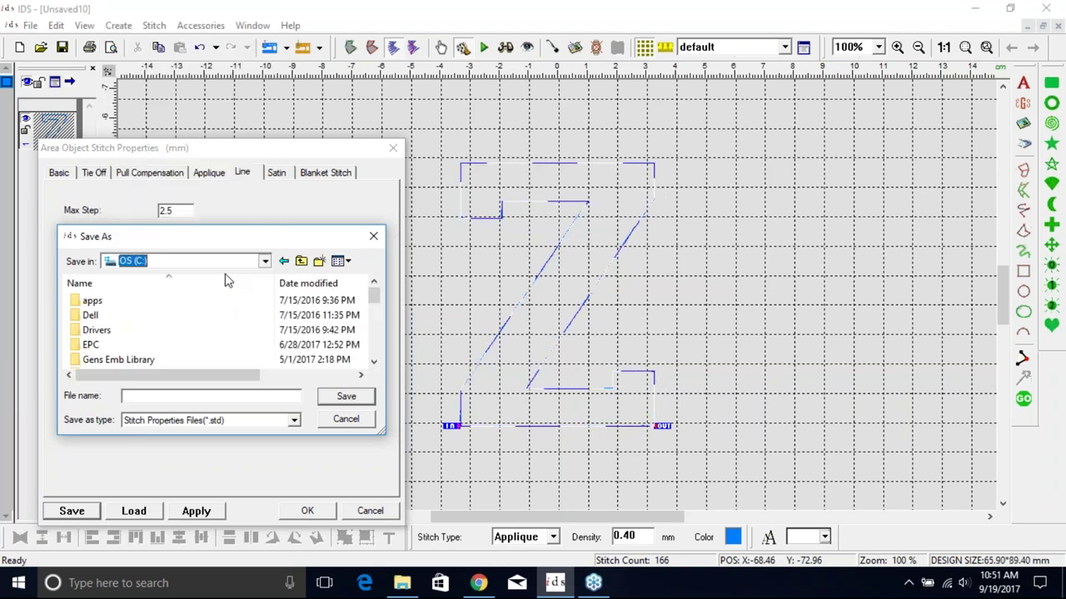
left_click_drag(377, 299, 374, 337)
double_click(116, 345)
double_click(94, 323)
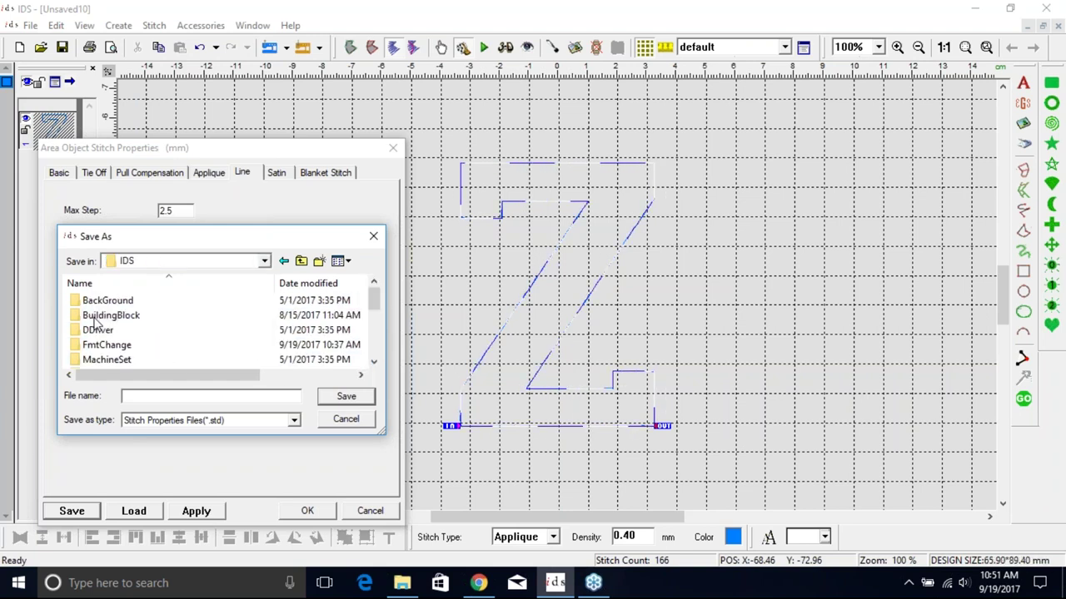
Step: Open the Properties folder inside the IDS folder as the save location
left_click(374, 362)
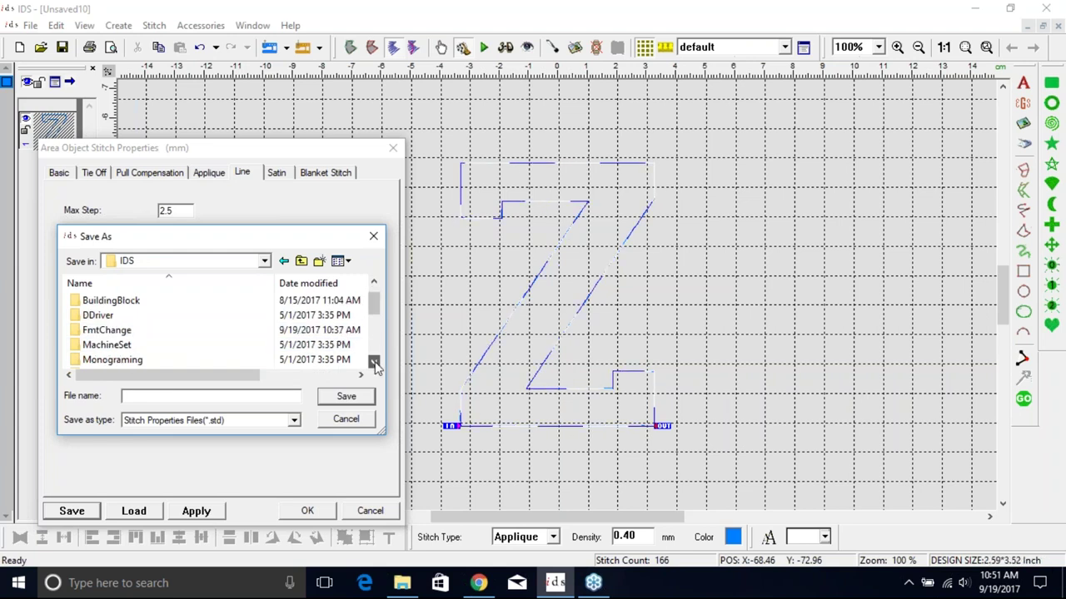
left_click(374, 361)
left_click(374, 361)
left_click(373, 361)
left_click(374, 361)
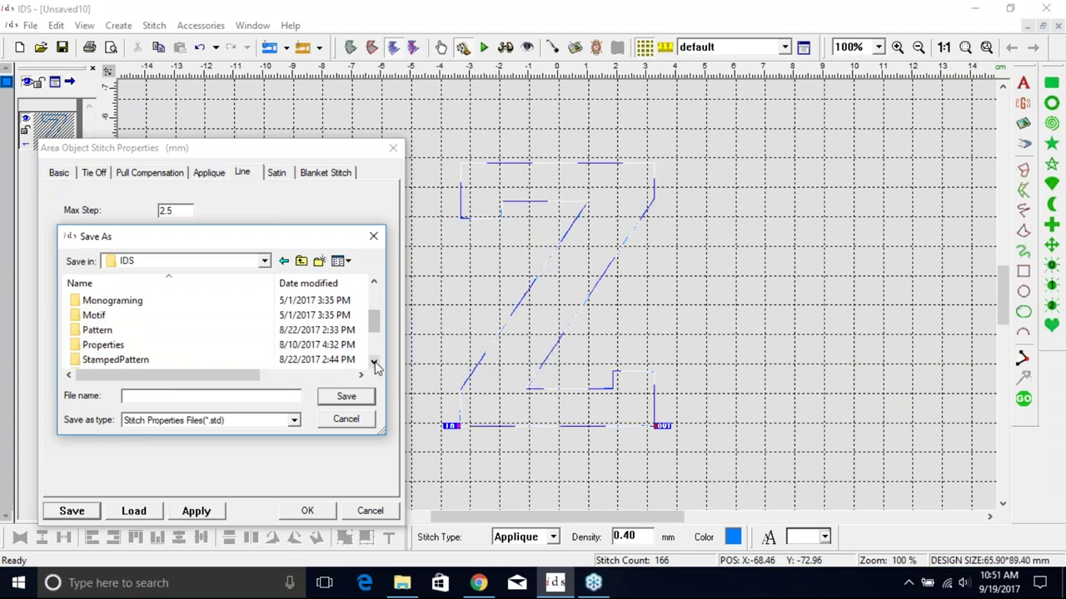
left_click(104, 346)
double_click(104, 346)
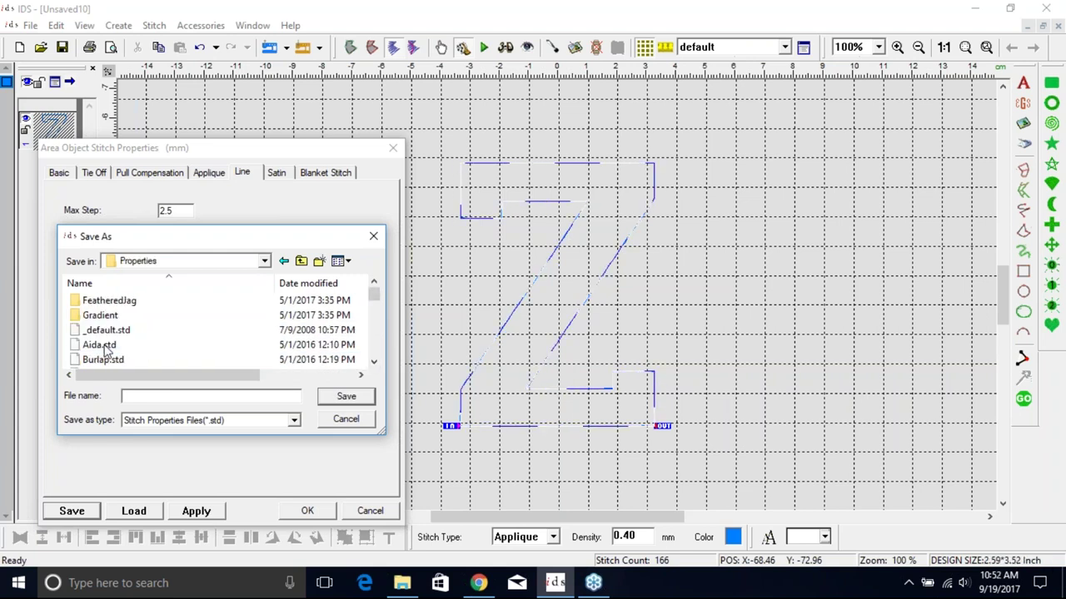
Step: Save the stitch properties over the existing default.std file and accept the replacement
left_click(374, 361)
left_click(373, 361)
left_click(374, 361)
left_click(374, 362)
left_click(374, 361)
left_click(373, 362)
left_click(373, 362)
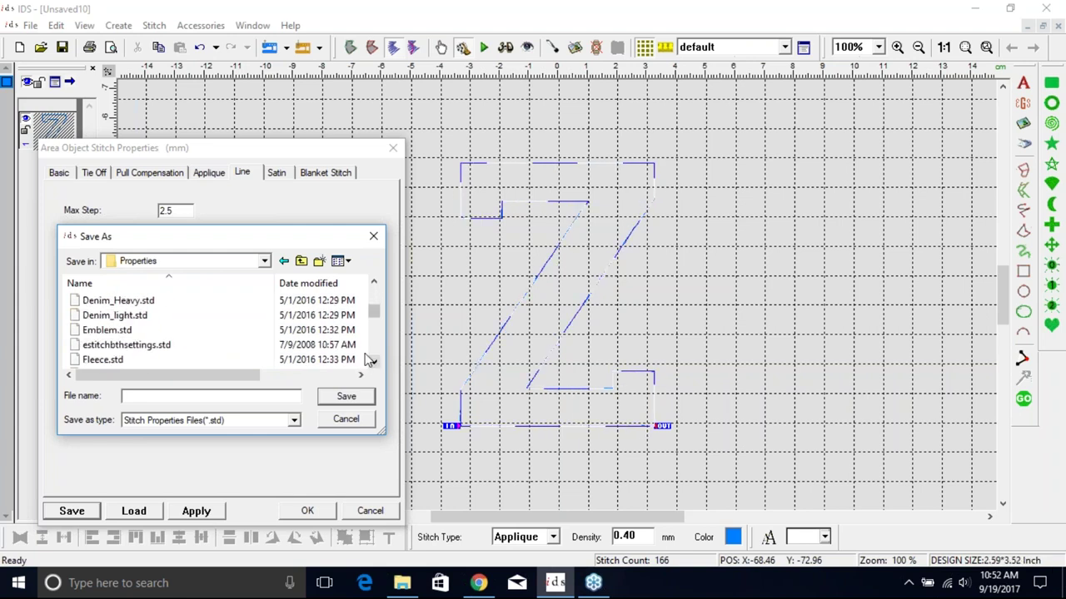
left_click(373, 282)
left_click(373, 282)
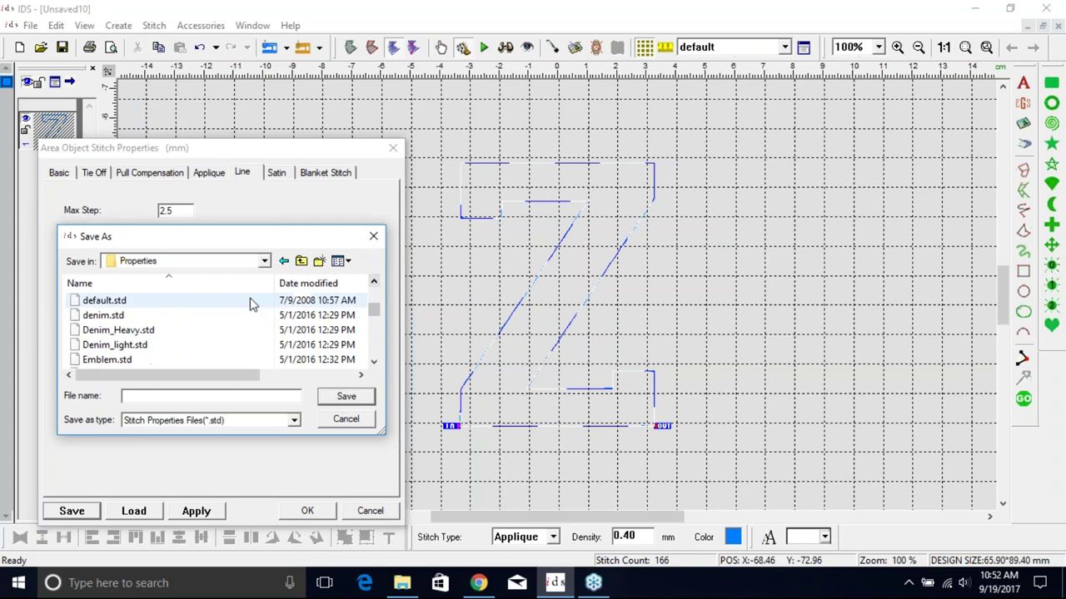
left_click(150, 302)
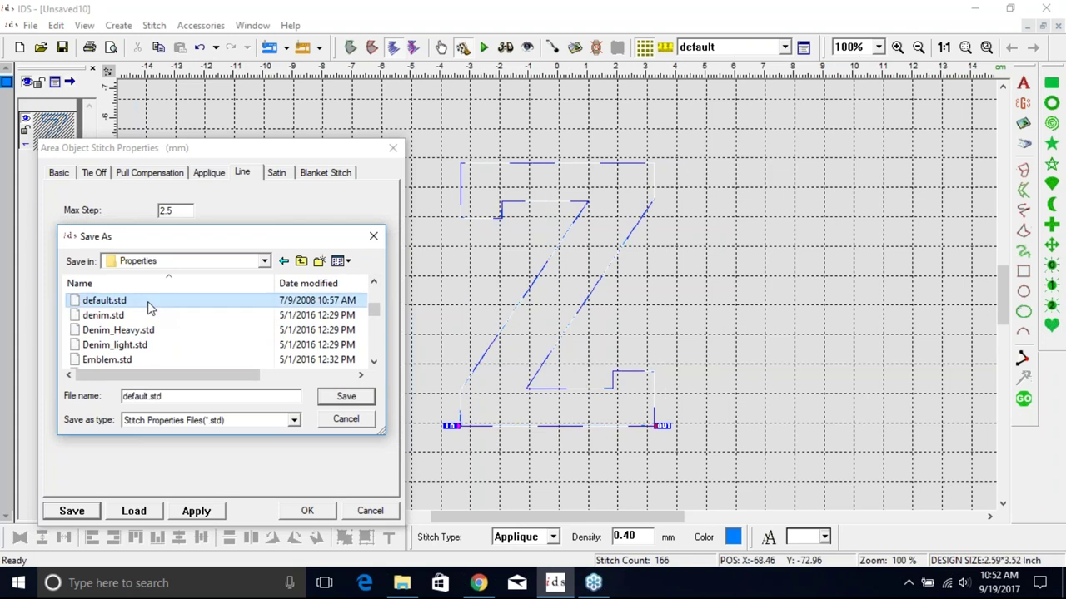
left_click(348, 398)
left_click(583, 296)
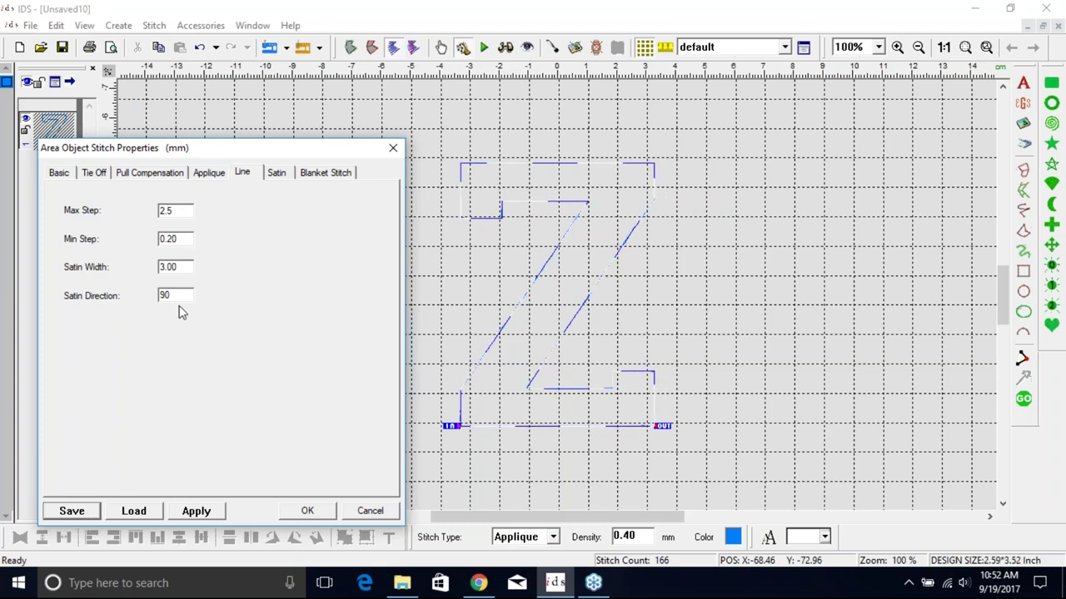
Step: Review the applique placement's maximum and minimum lengths, accept the Z's stitch properties and deselect the letter
left_click(215, 177)
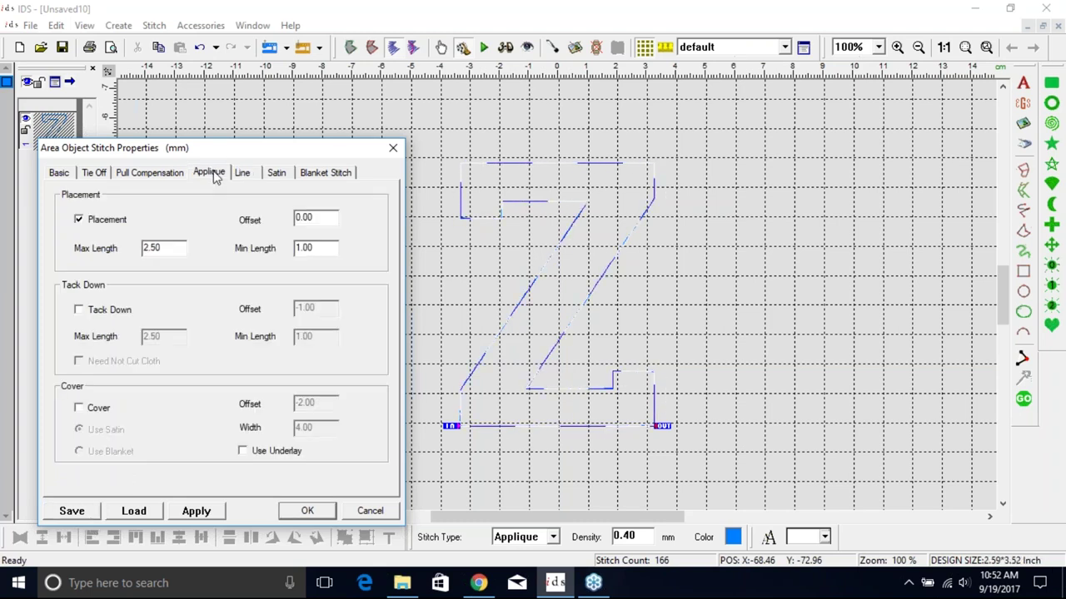
double_click(173, 248)
left_click(327, 248)
double_click(330, 249)
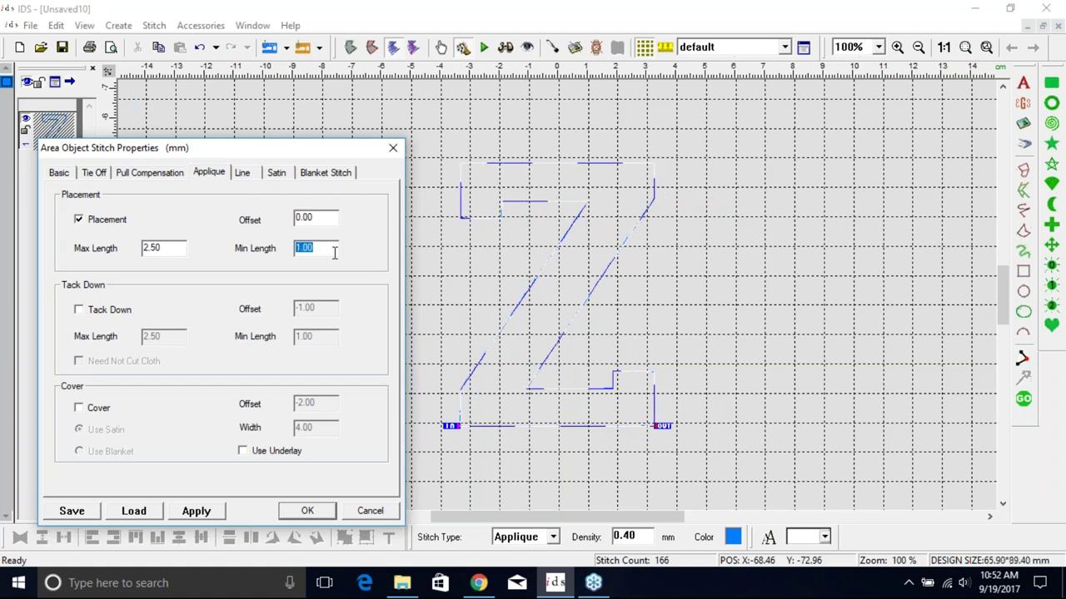
left_click(310, 510)
left_click(688, 287)
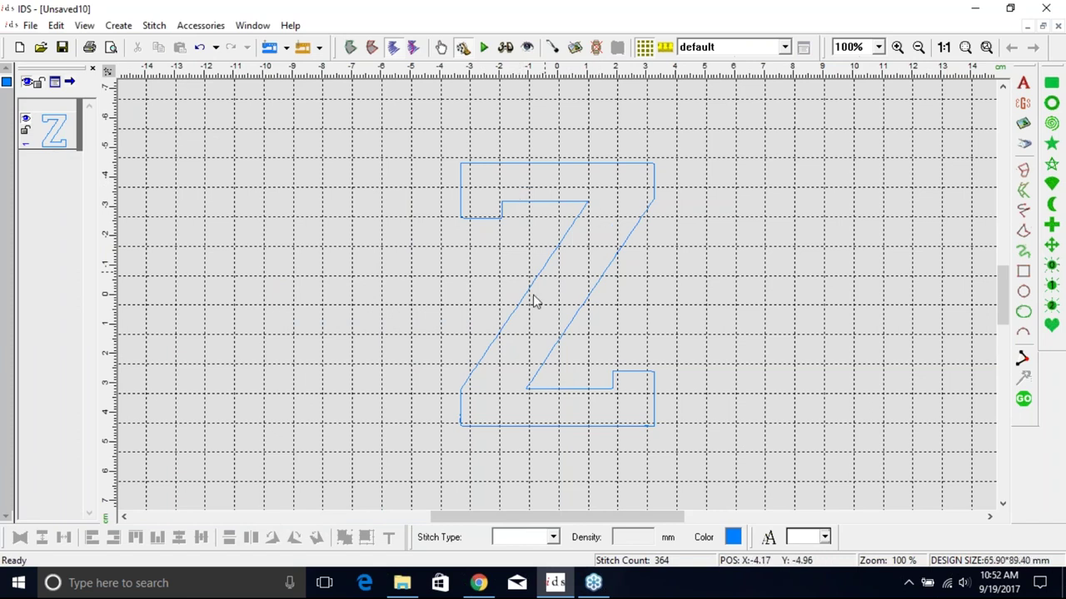
Step: Show the stitch points on the Z, then open its line stitch properties beside the letter
left_click(966, 50)
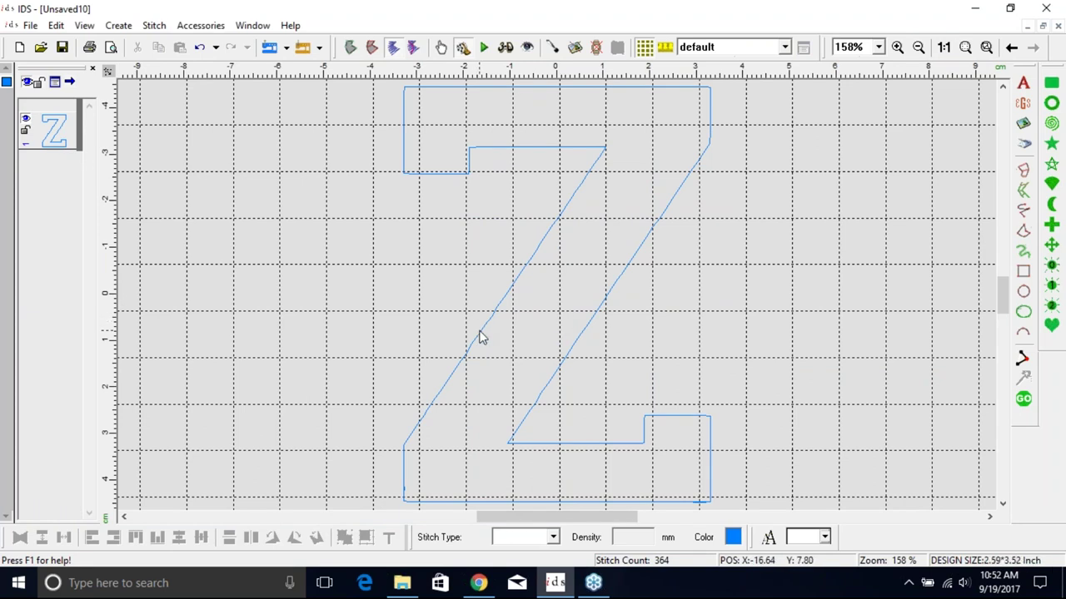
left_click(552, 49)
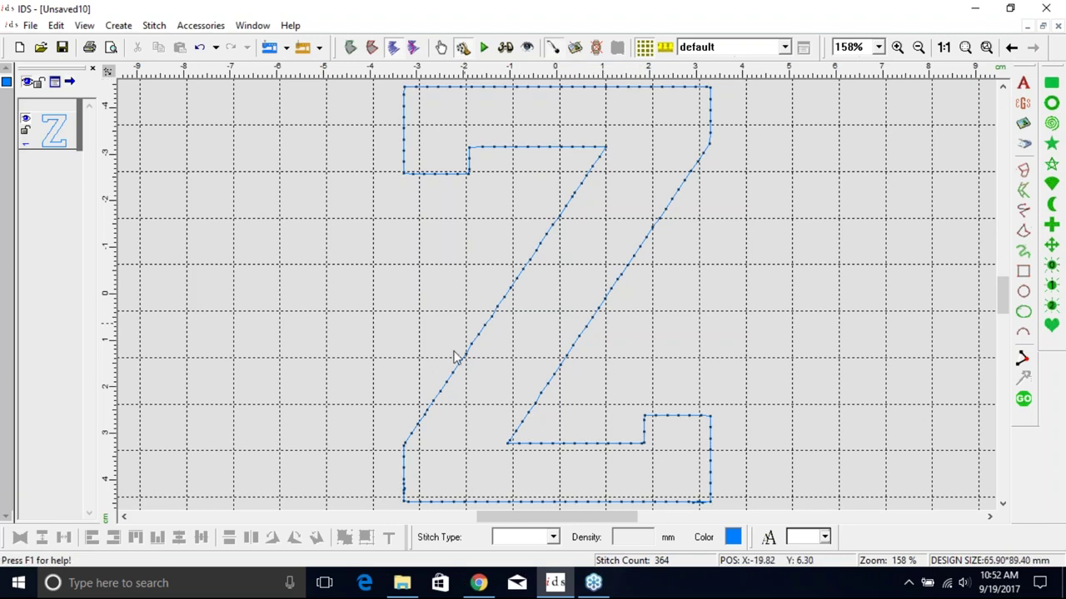
left_click(537, 338)
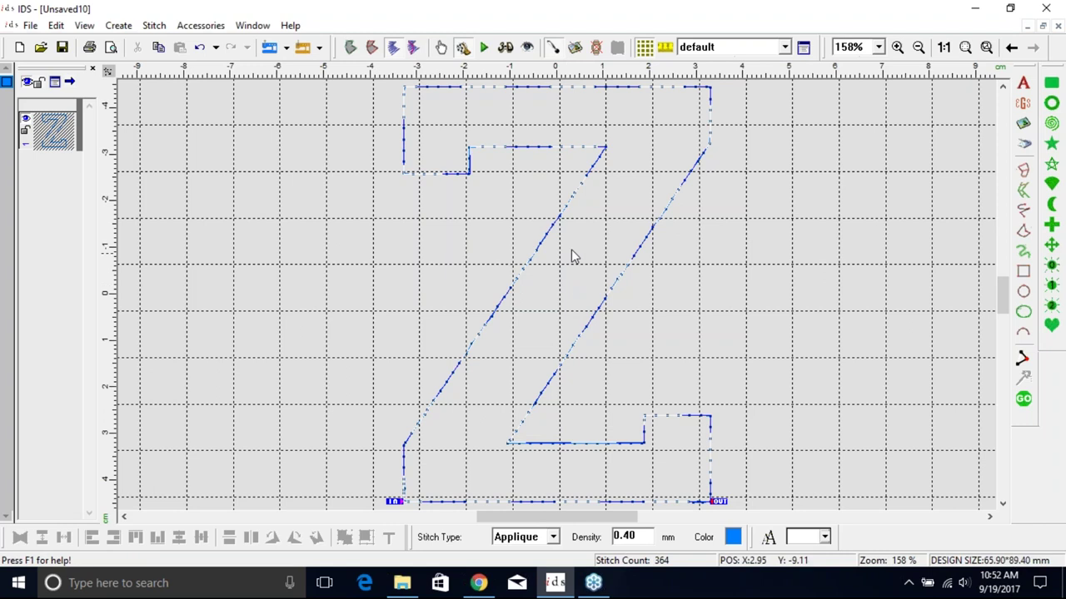
left_click(804, 48)
left_click_drag(555, 100, 207, 133)
left_click(151, 161)
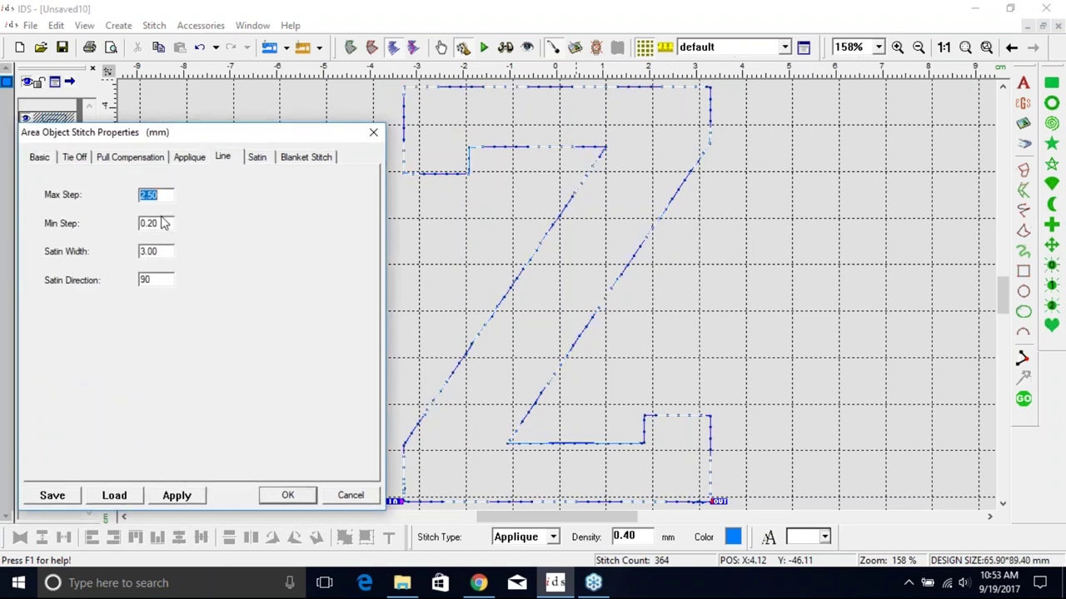
Step: Apply a maximum line step of 6 mm to compare stitch lengths, and return it to 2.5 mm
type("6")
left_click(178, 495)
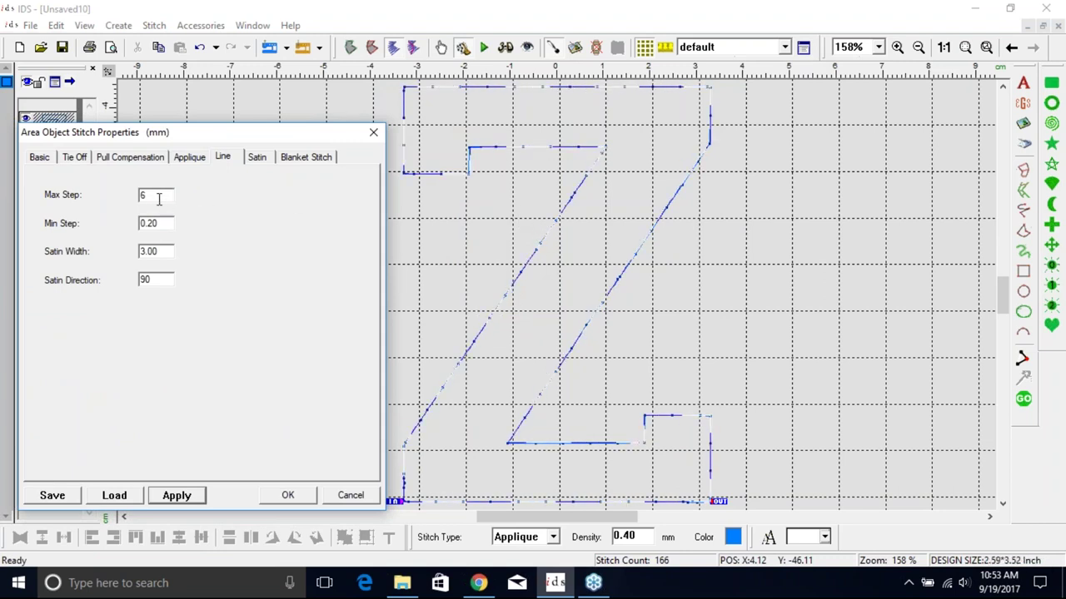
left_click_drag(161, 198, 138, 187)
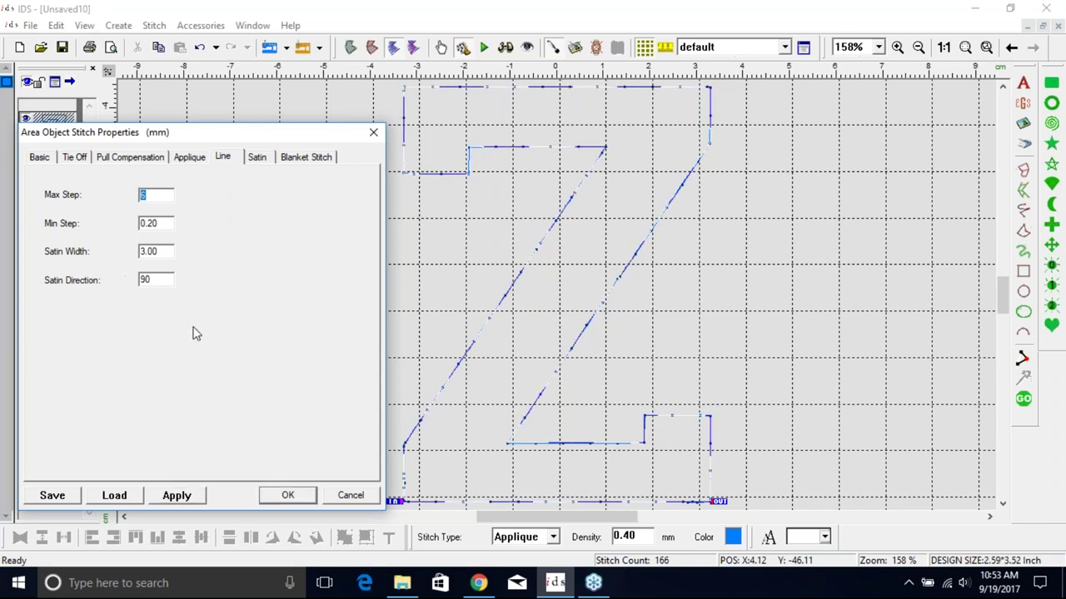
type("2.5")
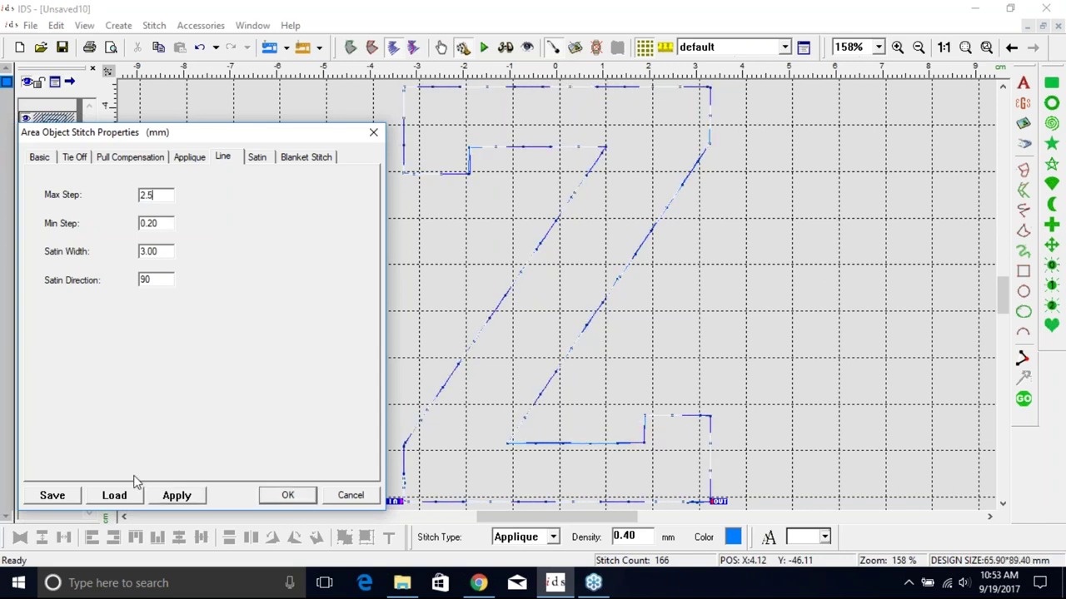
left_click(177, 496)
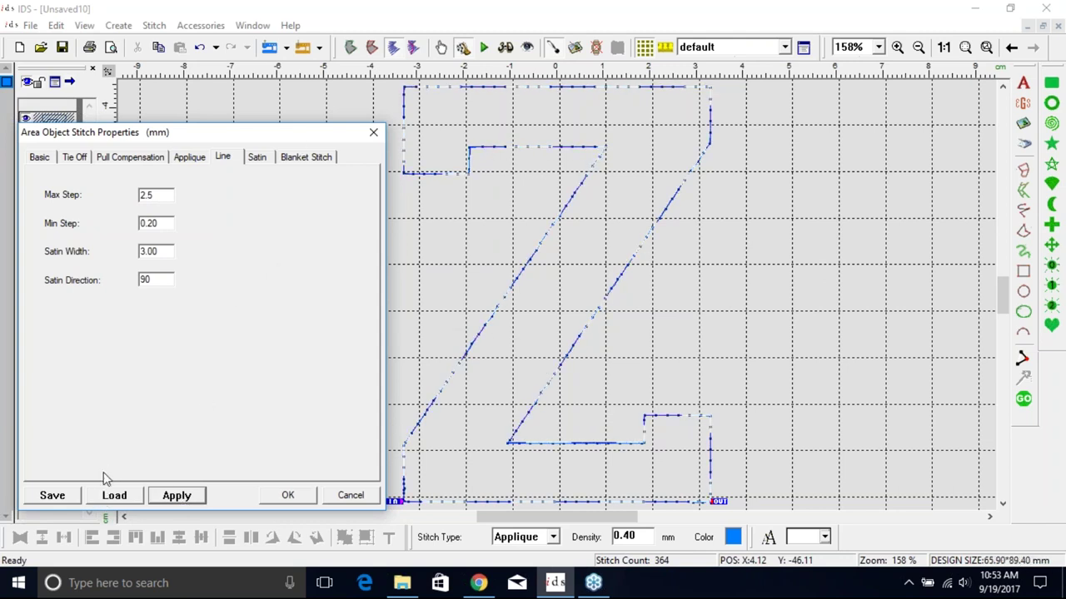
Step: Turn on Tack Down in the Z's applique settings, review its offset and lengths, and apply the change
left_click(187, 157)
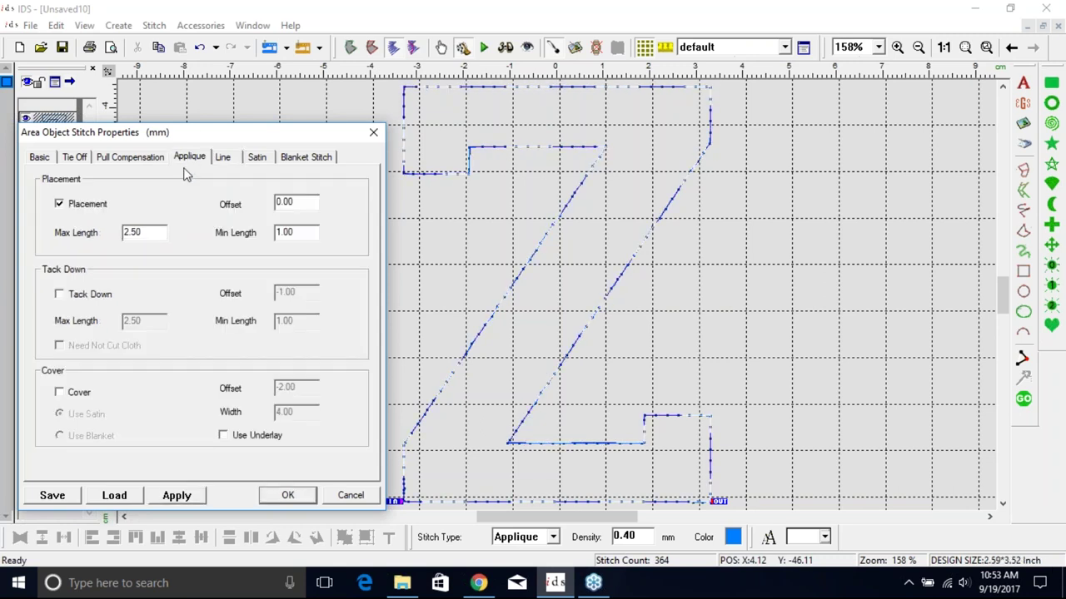
left_click(59, 295)
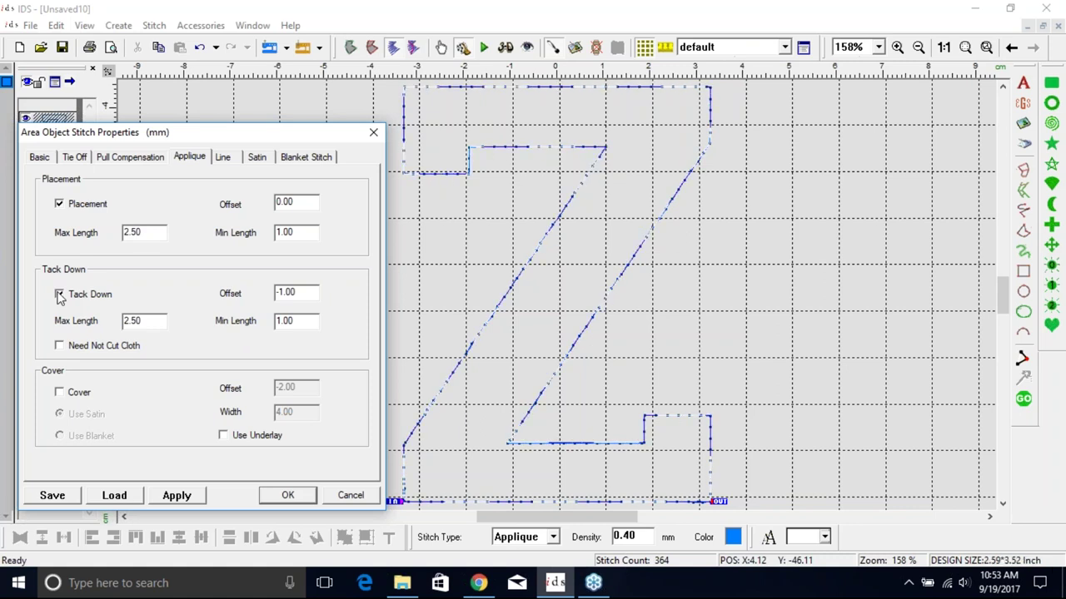
left_click(59, 295)
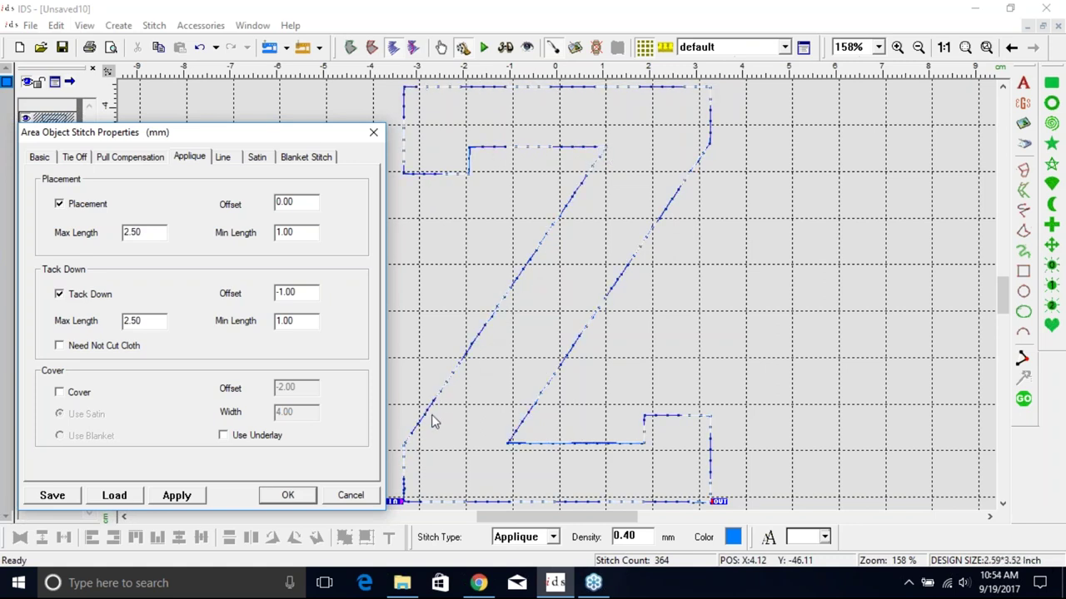
left_click_drag(305, 293, 273, 293)
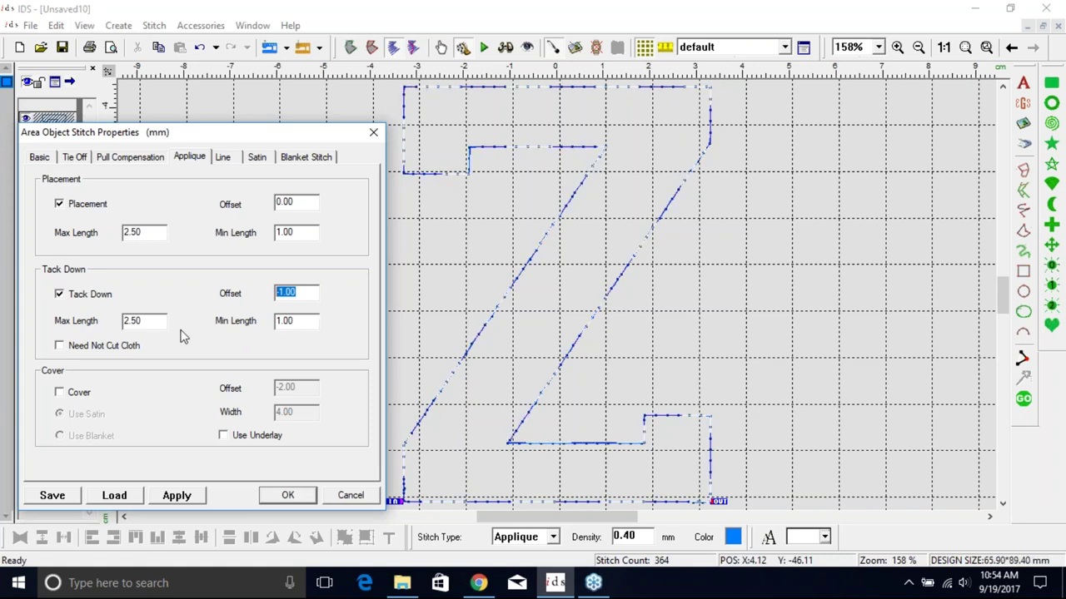
left_click(155, 322)
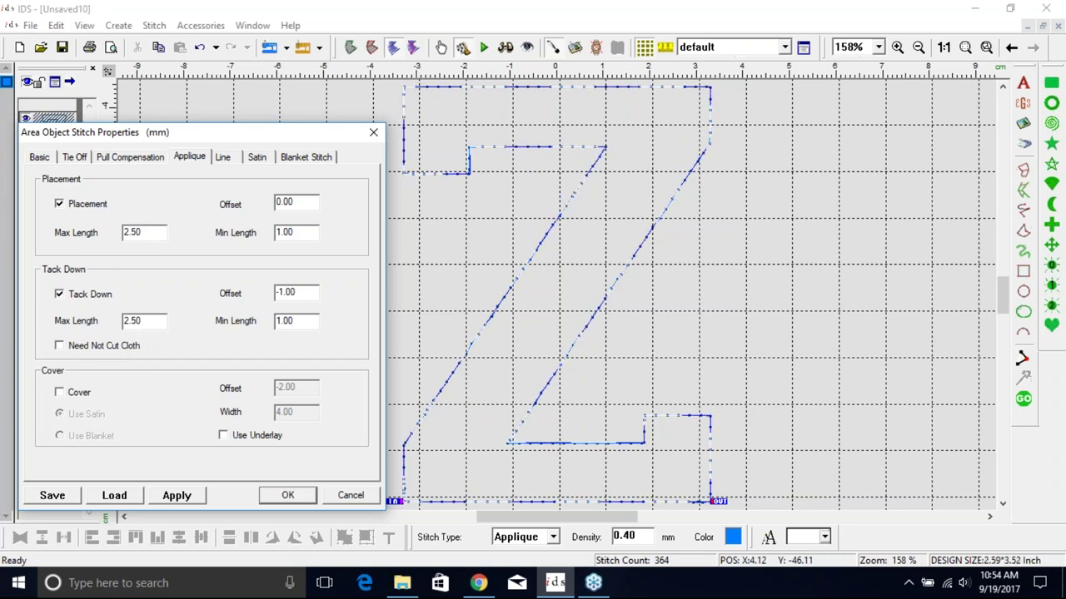
left_click(223, 157)
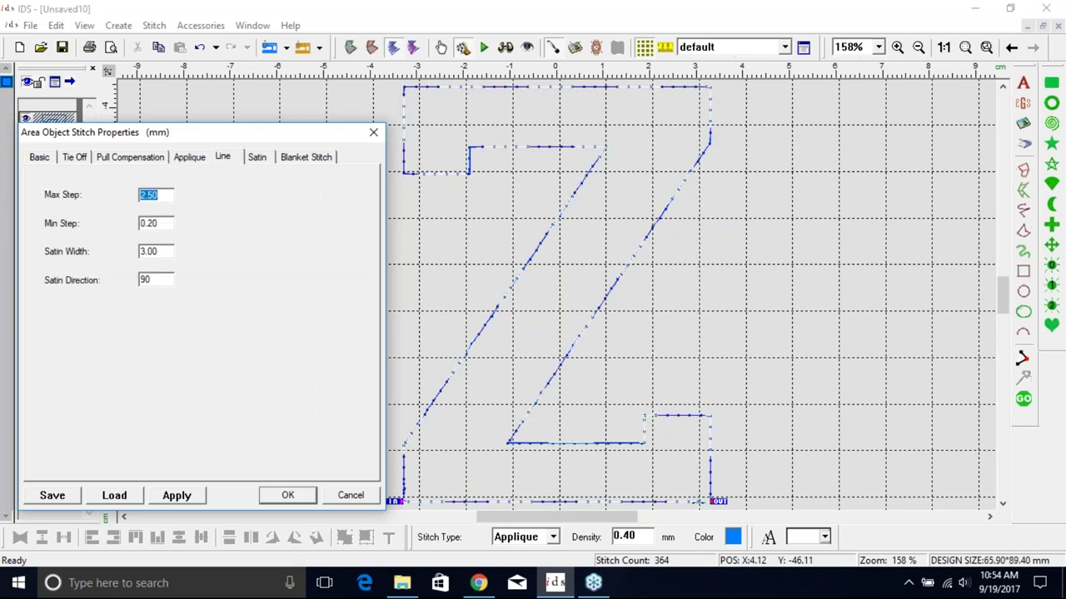
left_click(189, 157)
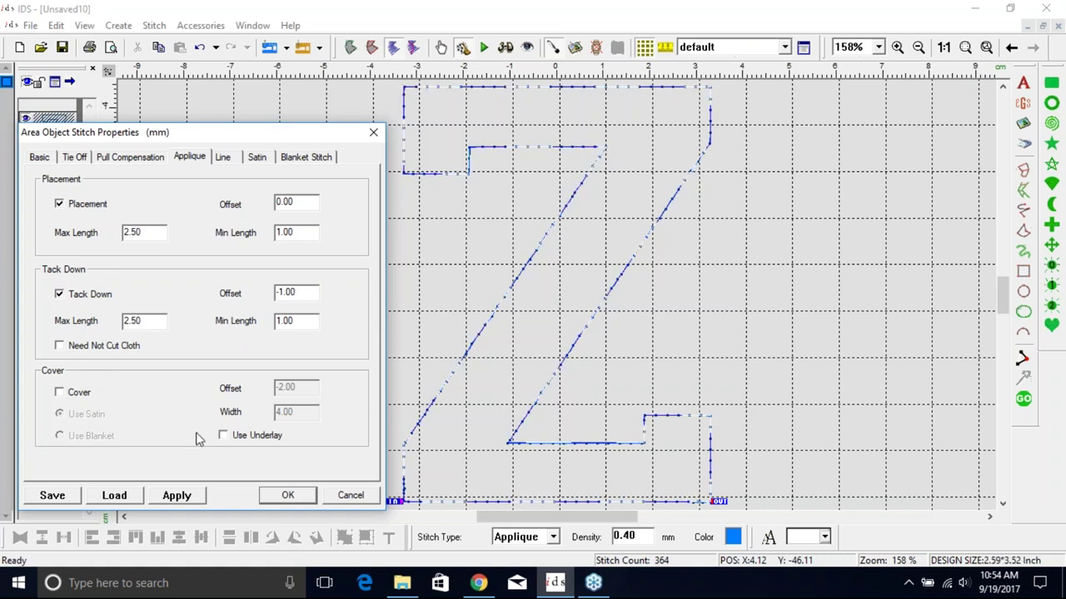
left_click(191, 497)
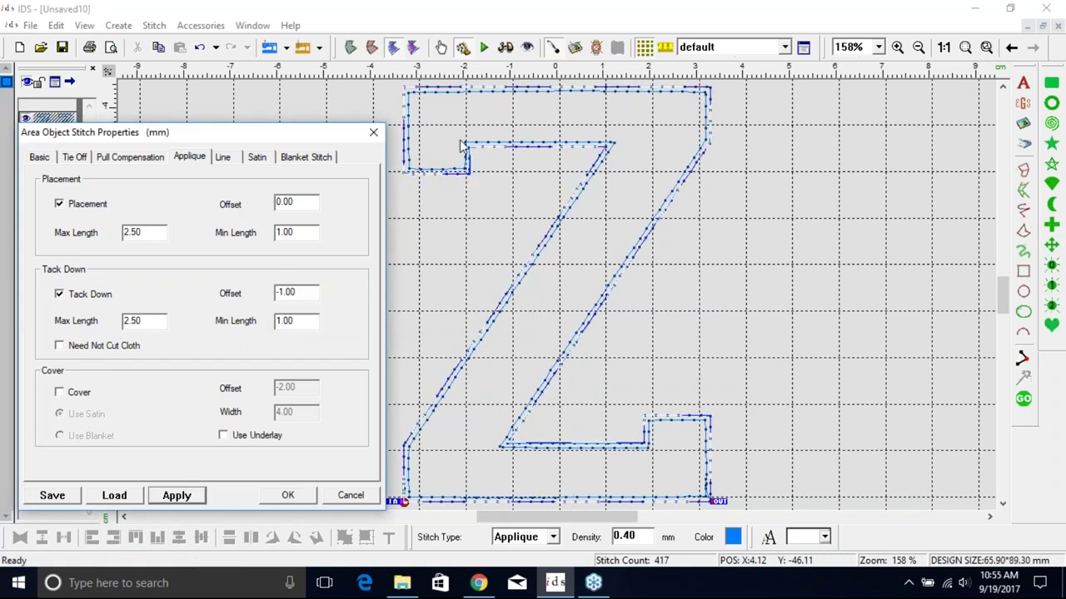
Step: Turn on Cover with Use Satin in the Z's applique settings, apply it and accept the properties
left_click_drag(294, 130, 305, 150)
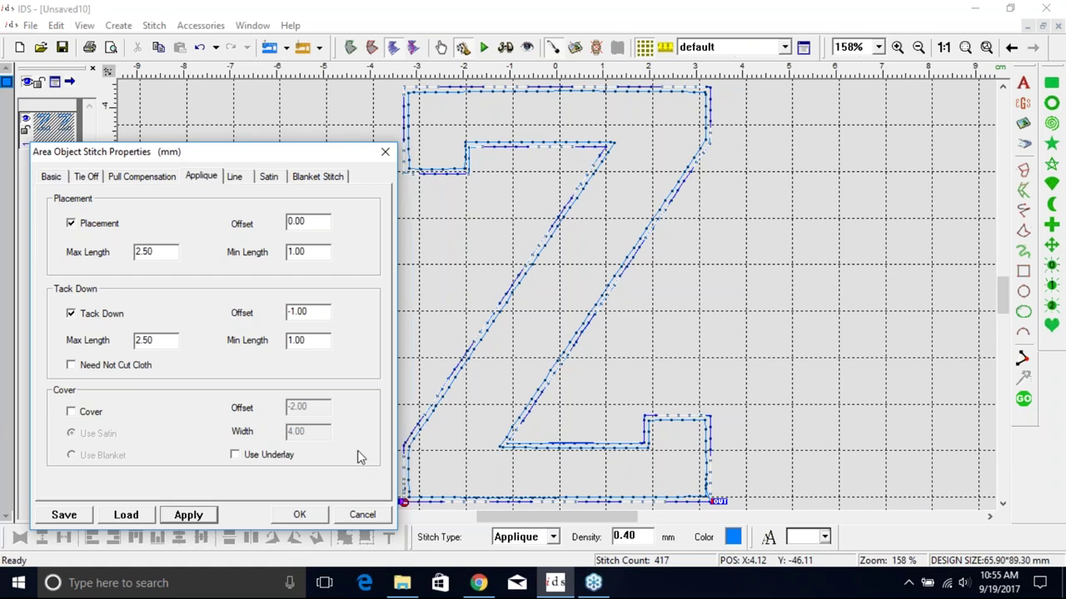
left_click(70, 414)
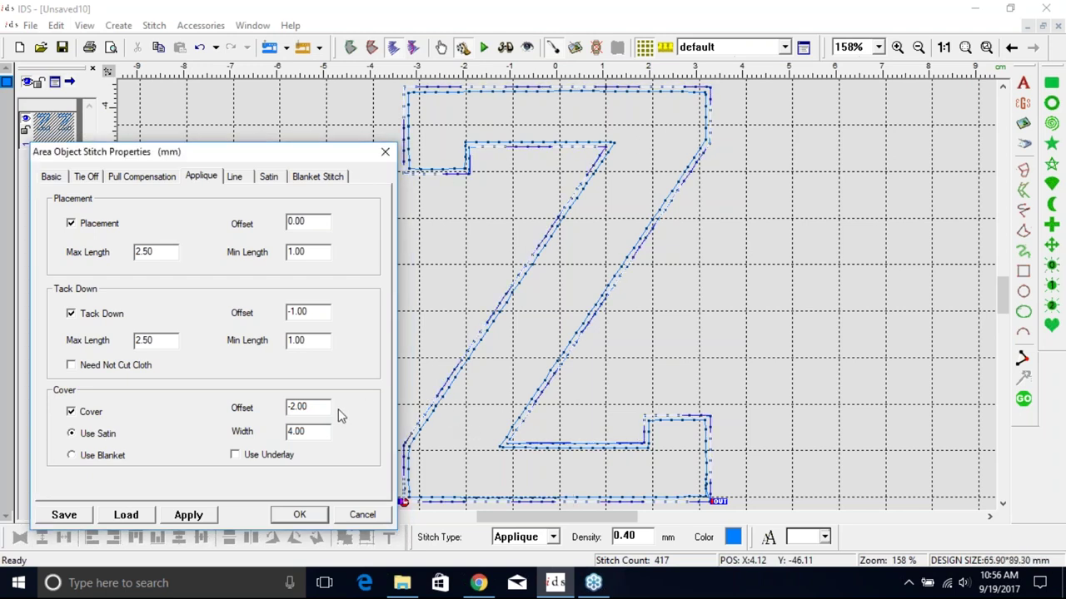
left_click(199, 515)
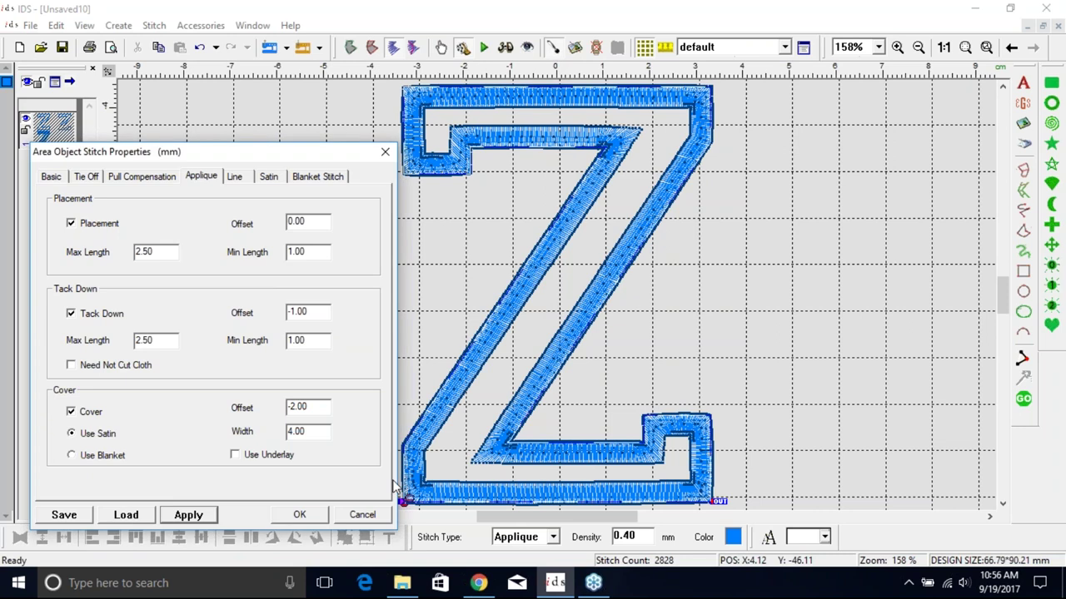
left_click(307, 515)
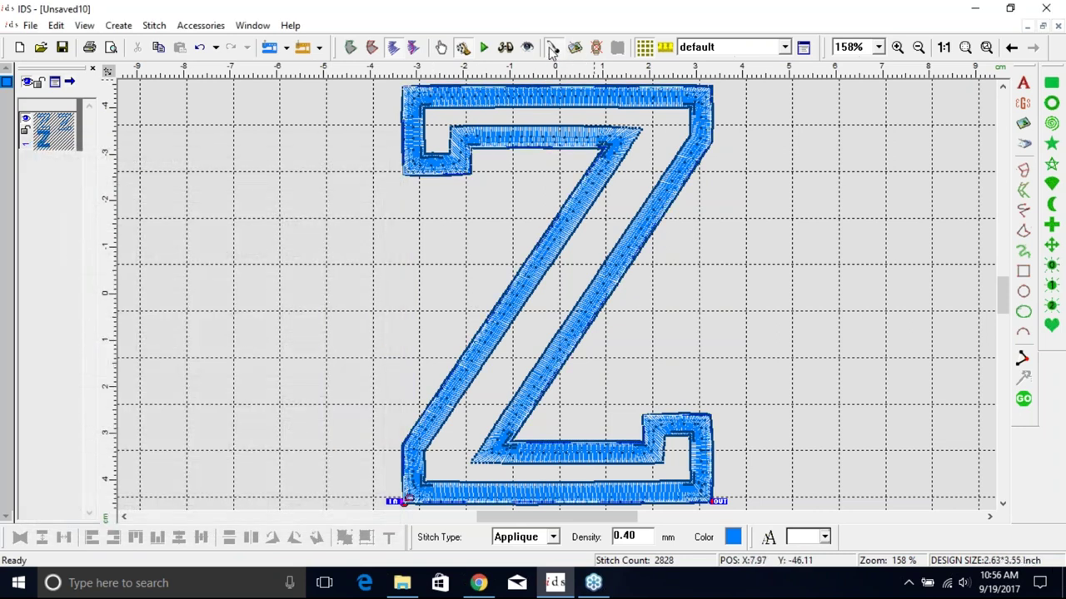
Step: Hide the stitch points and examine the satin cover along the Z's diagonal up close, then return to the whole letter
left_click(554, 48)
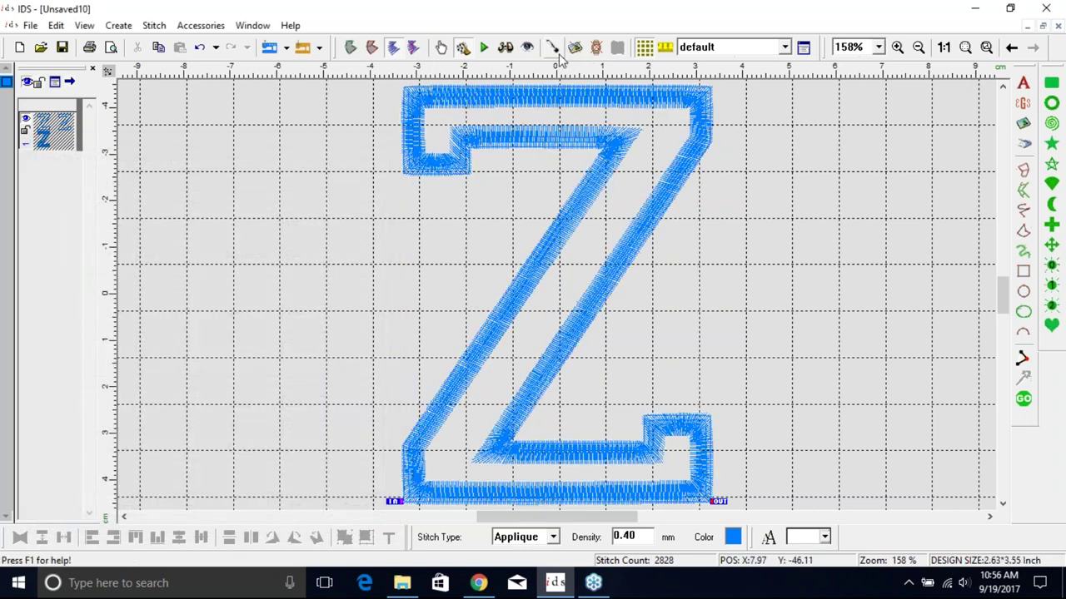
left_click(898, 48)
left_click_drag(442, 281, 549, 369)
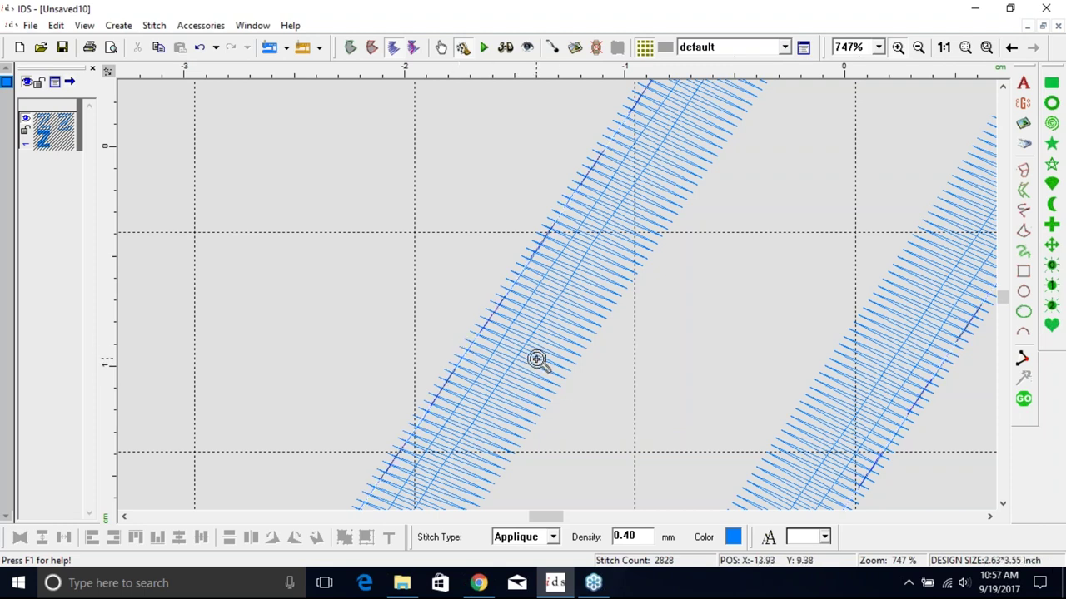
left_click(965, 47)
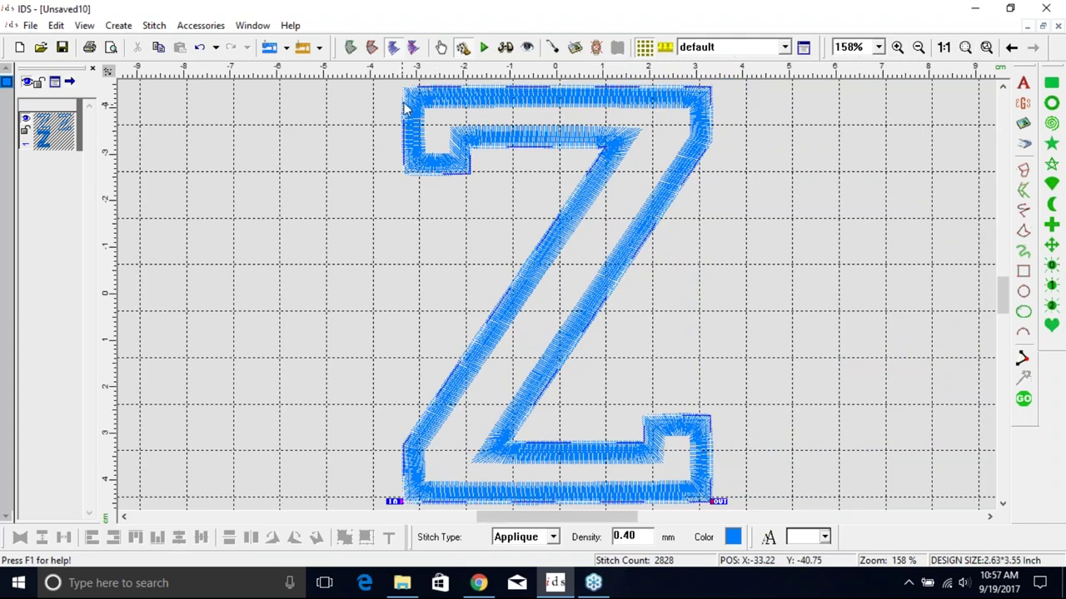
Step: Open the Z's applique settings beside the letter and apply a cover offset of -1 mm
left_click(804, 47)
left_click_drag(571, 100, 219, 86)
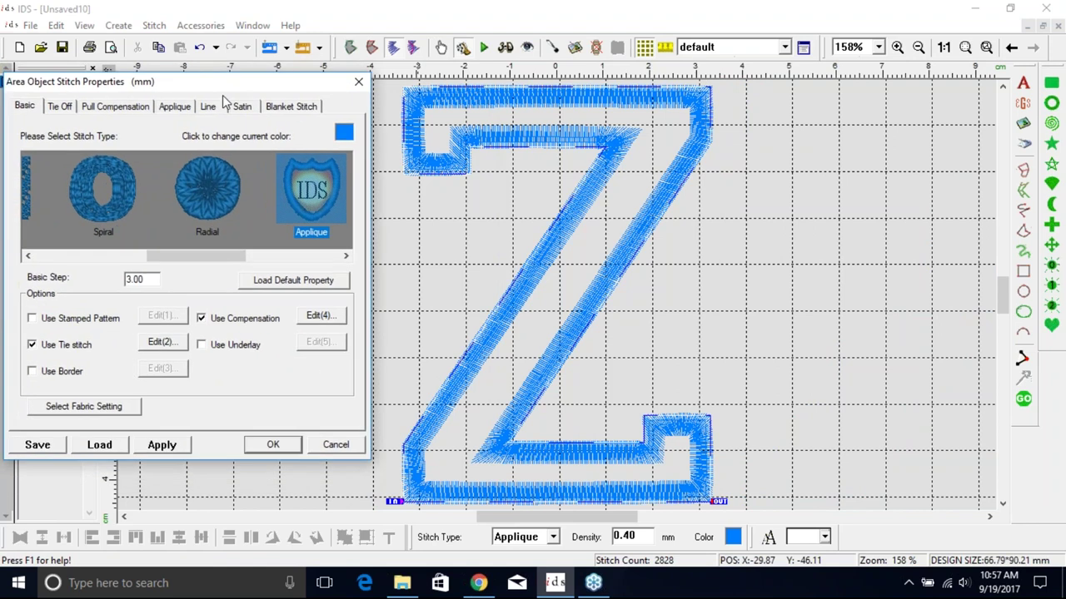
left_click(171, 108)
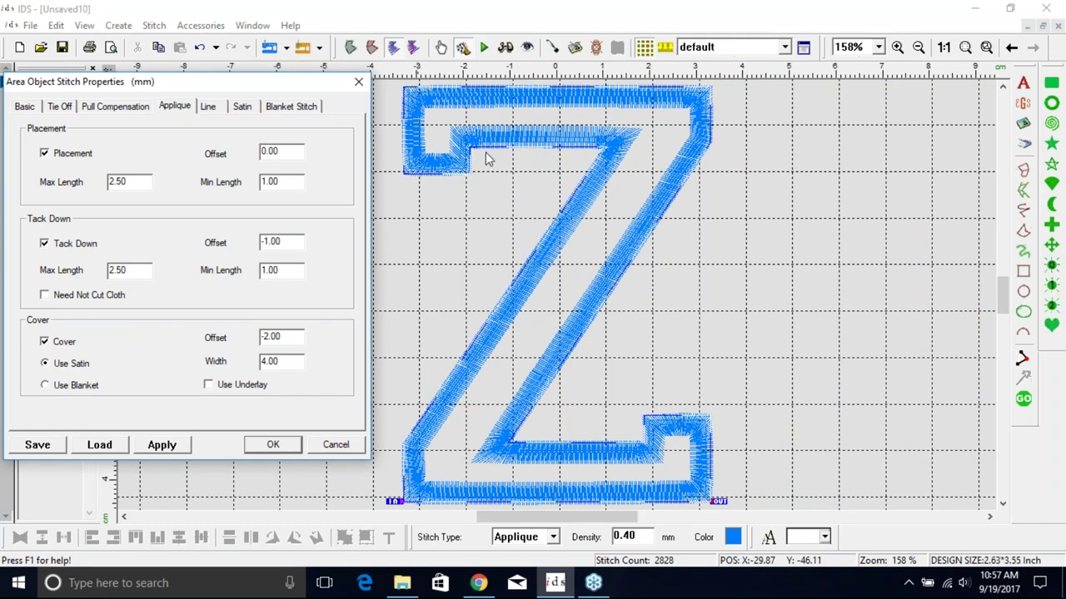
double_click(269, 336)
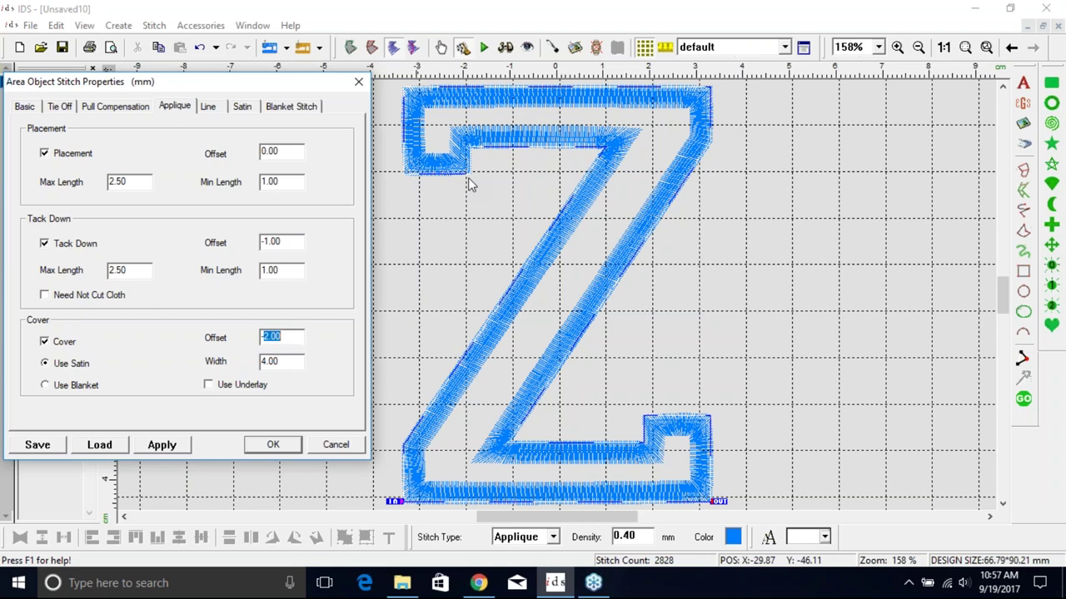
type("-1")
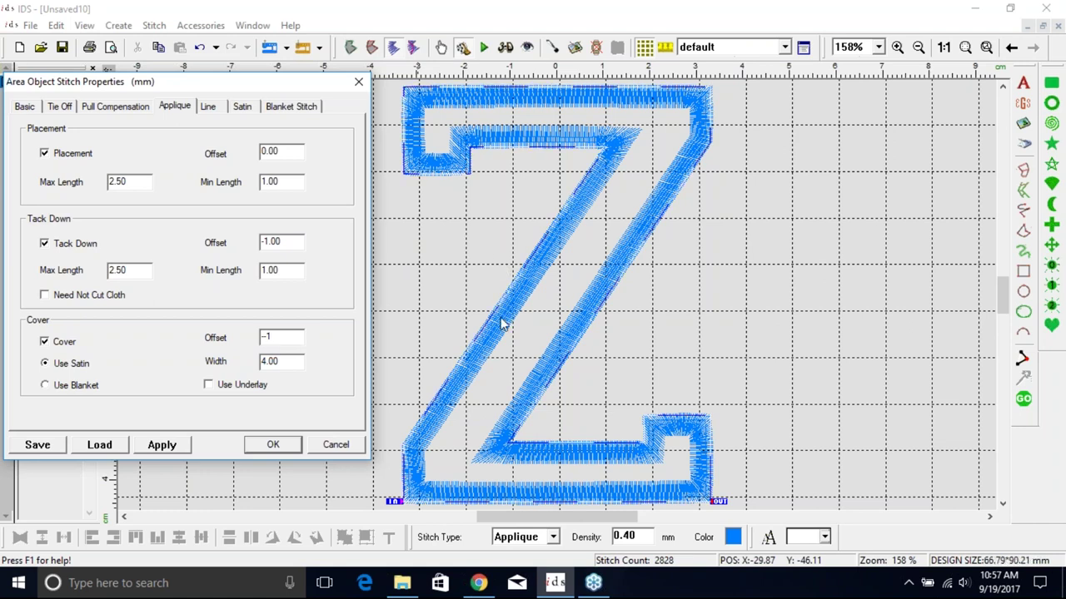
left_click(164, 444)
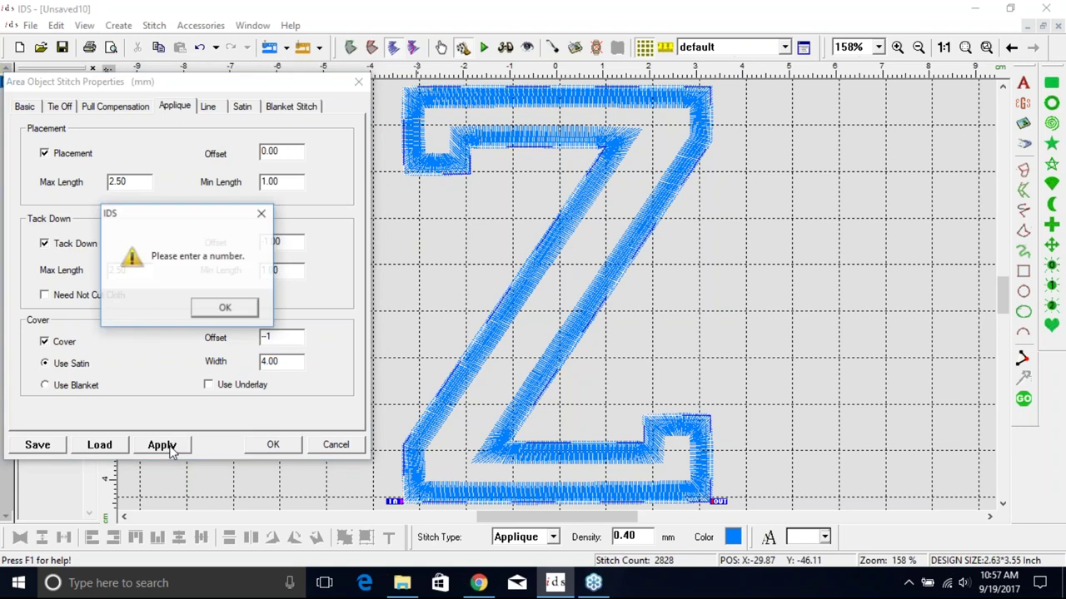
left_click(222, 308)
type("-1")
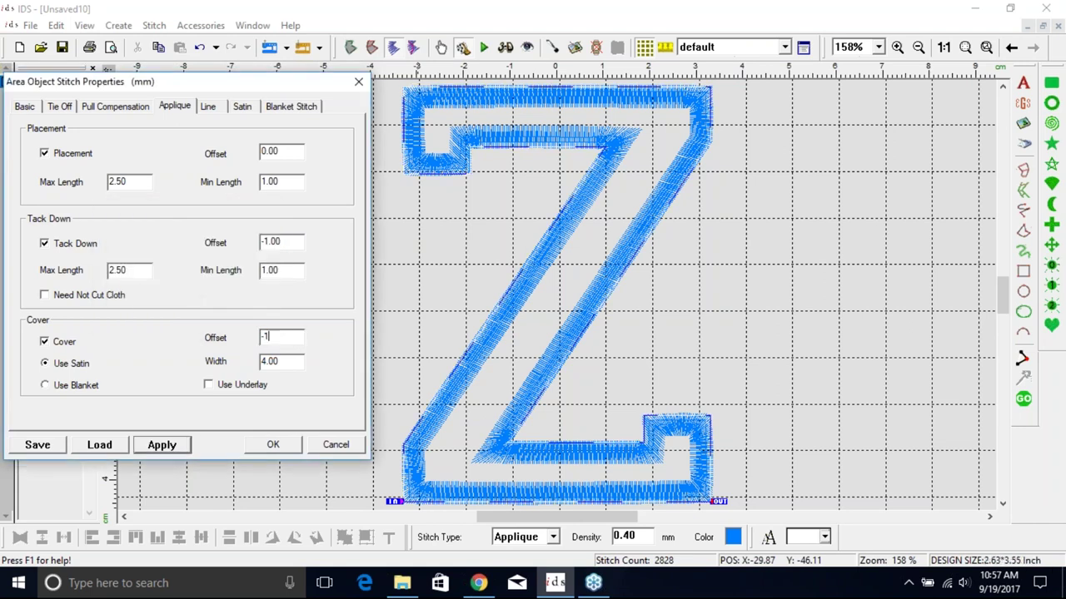
left_click(164, 446)
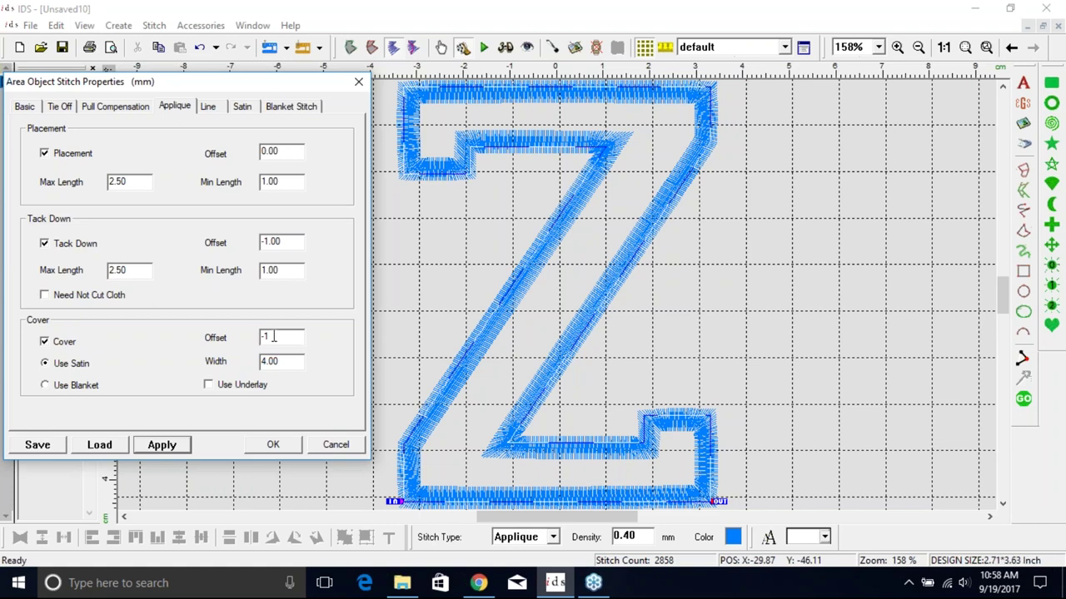
Step: Set the Z's cover offset to 0 and apply it
double_click(273, 336)
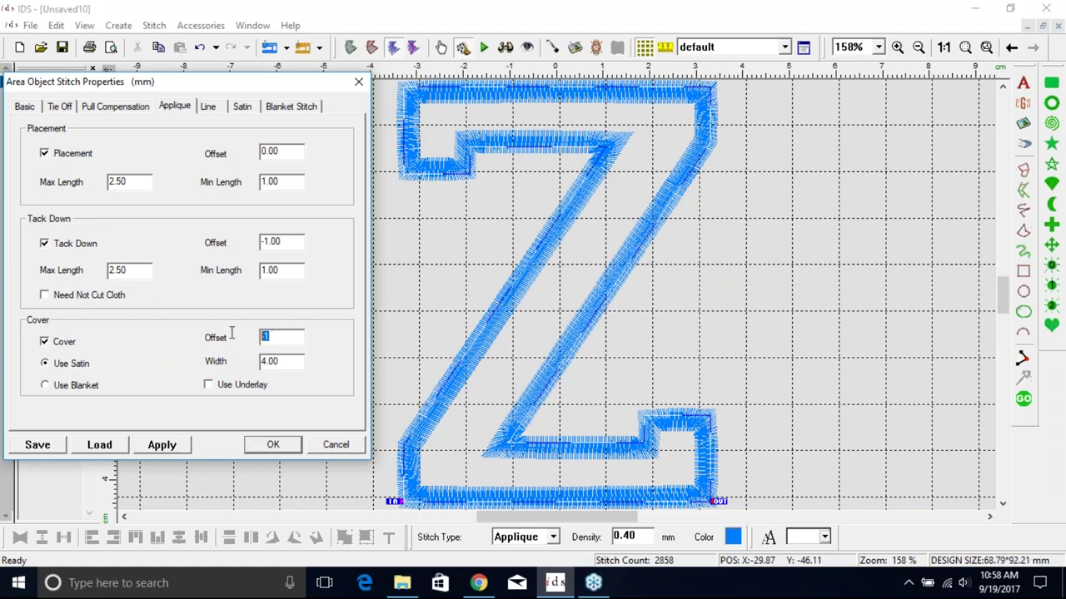
type("0")
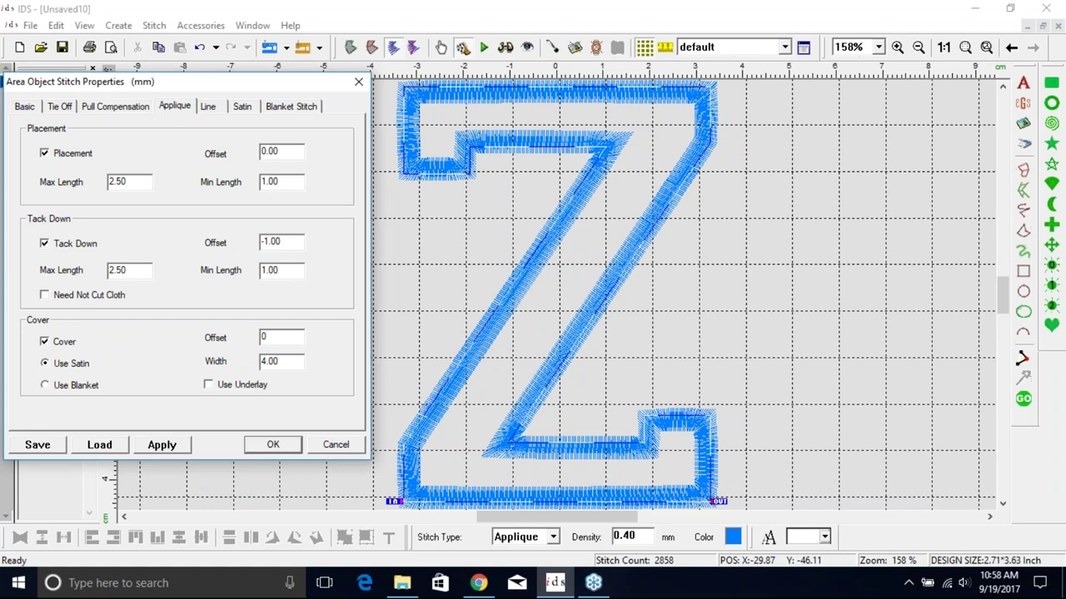
left_click(164, 446)
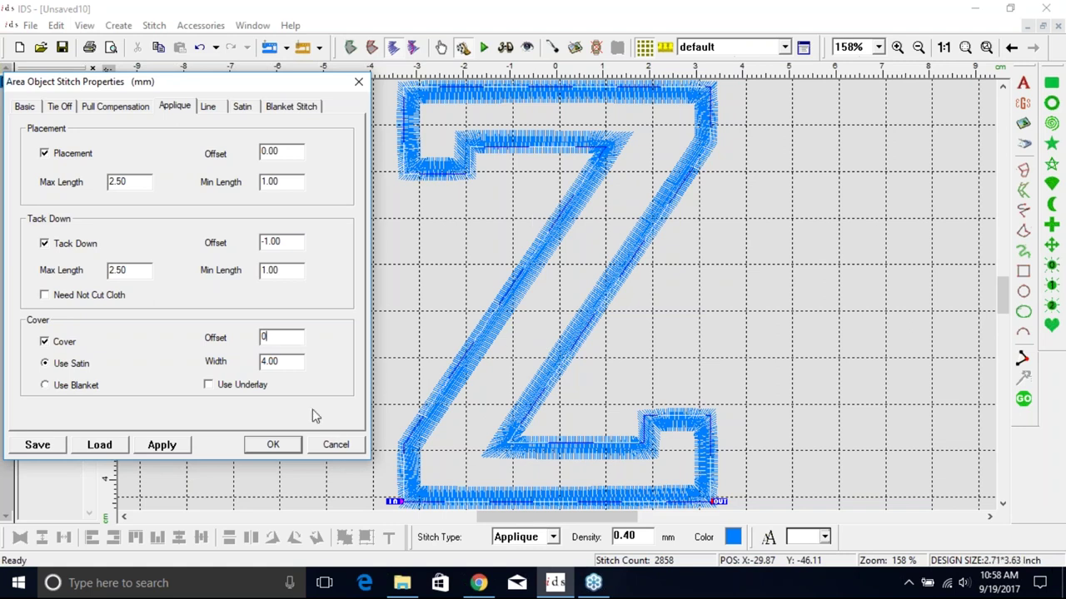
left_click(163, 446)
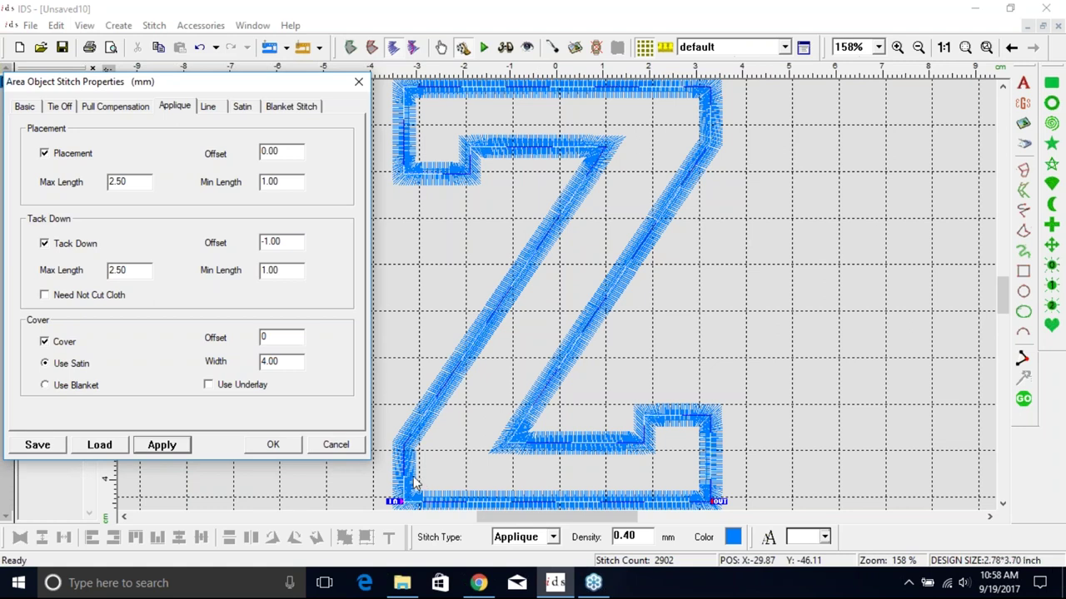
Step: Apply a cover offset of 2 mm to compare the satin position, and return it to 0
double_click(276, 340)
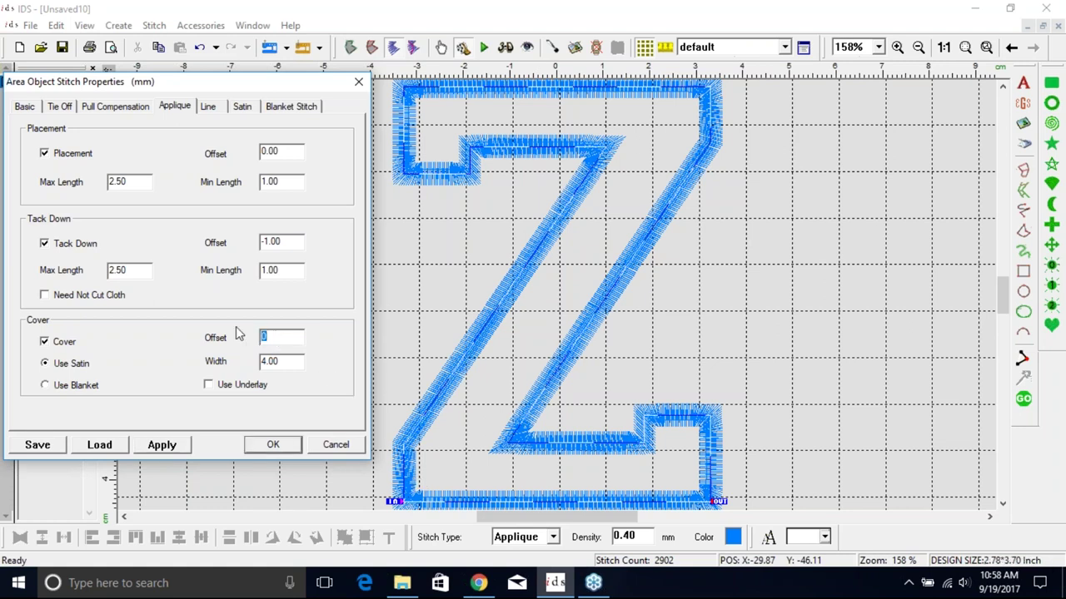
type("2")
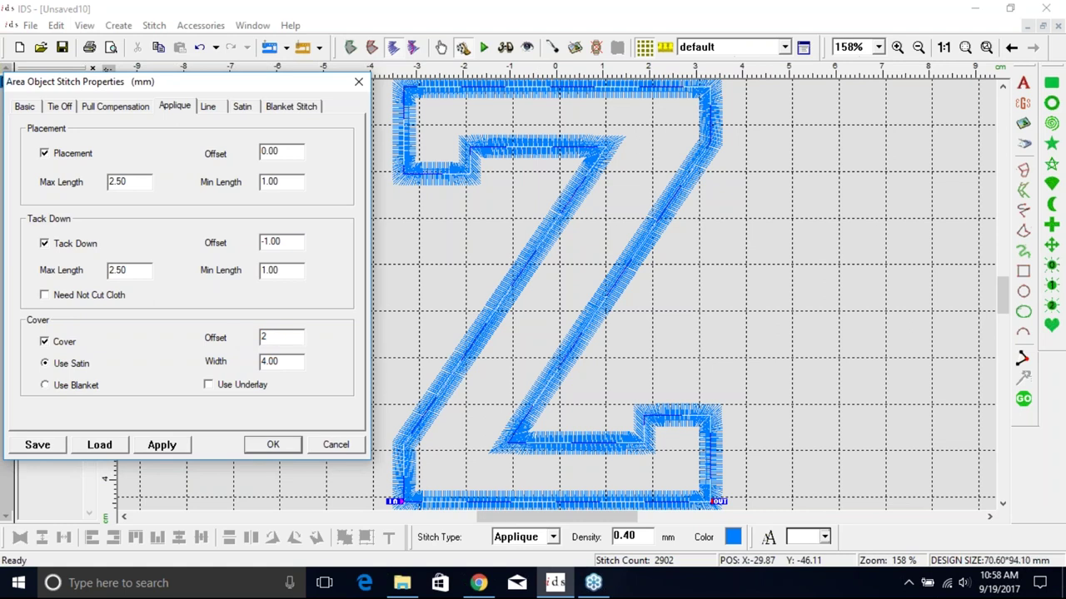
left_click(178, 447)
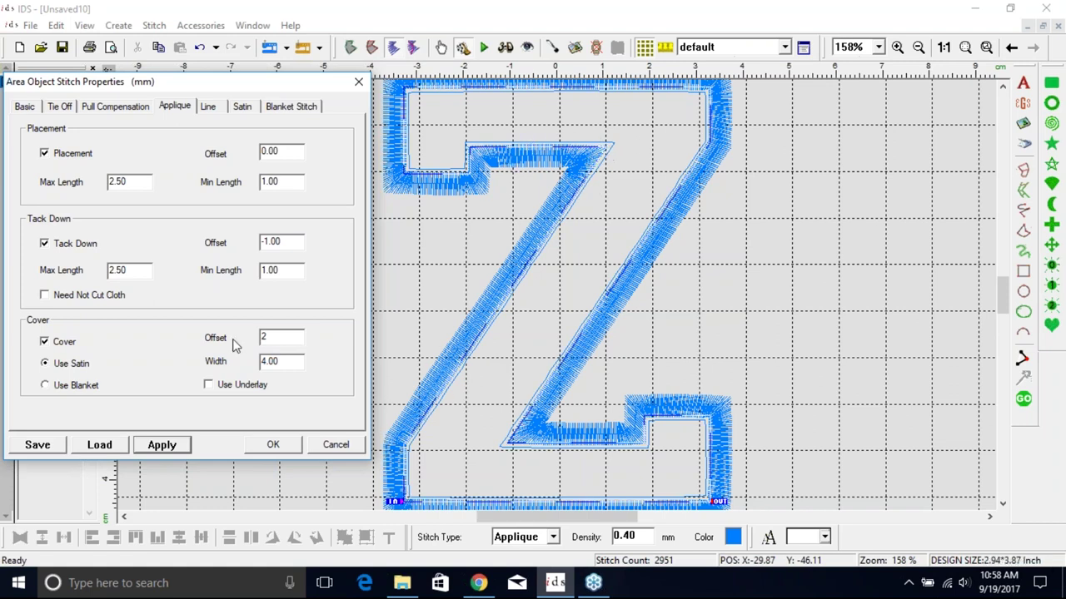
left_click_drag(268, 336, 248, 331)
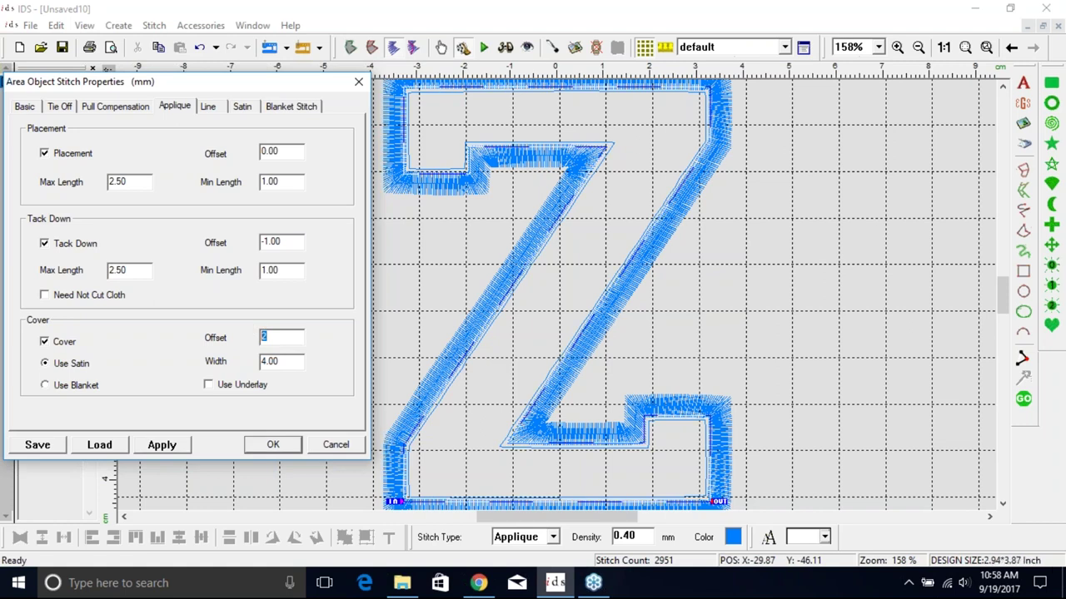
type("0")
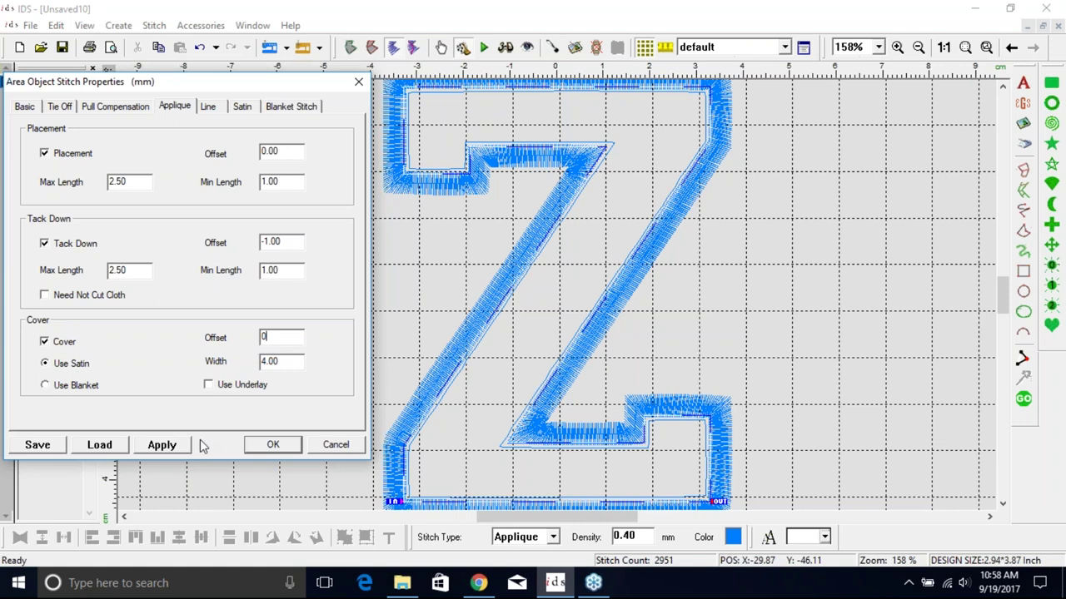
left_click(163, 444)
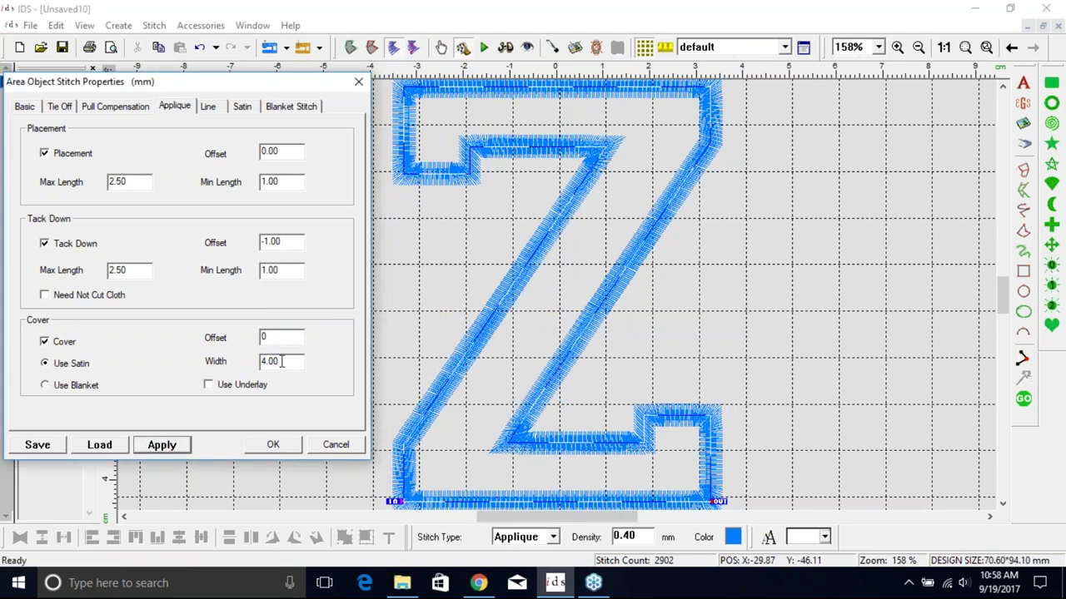
Step: Apply satin cover widths of 2 mm and 2.75 mm for comparison, and return the width to 4 mm
left_click_drag(287, 362, 239, 361)
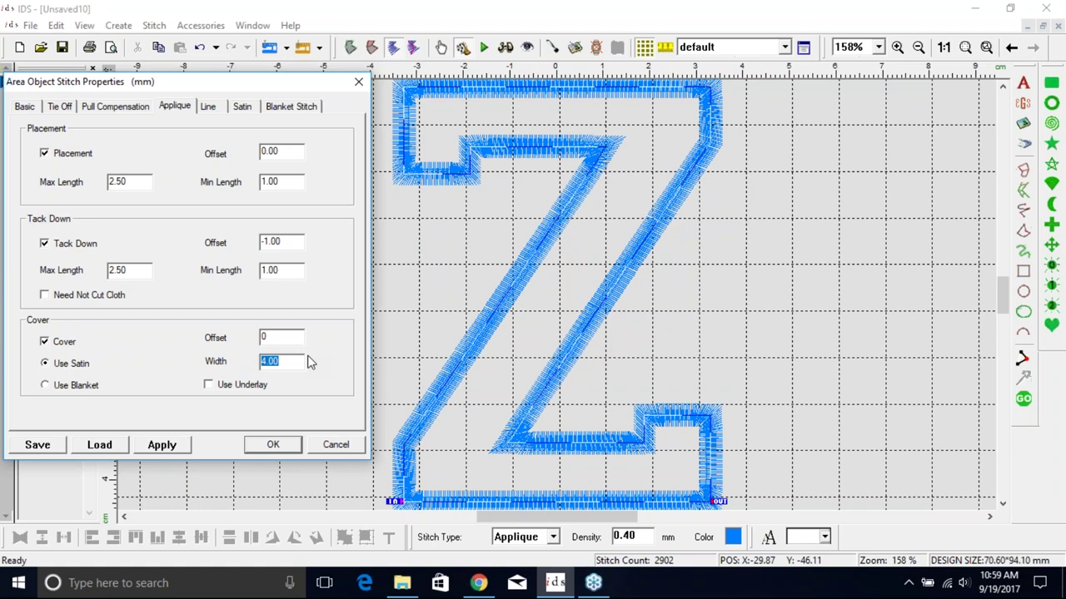
left_click(173, 448)
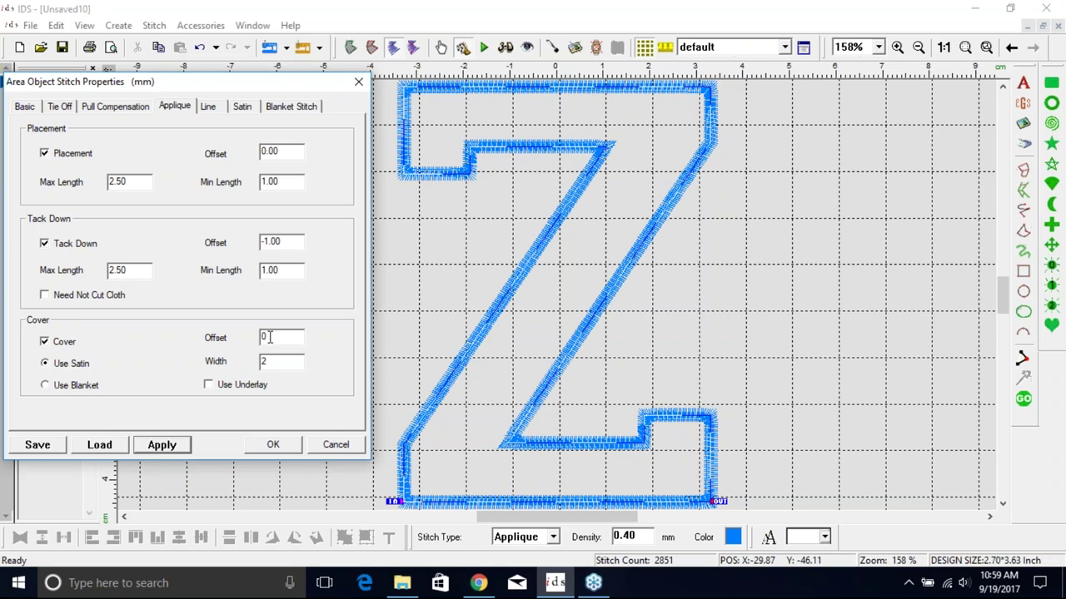
left_click(274, 364)
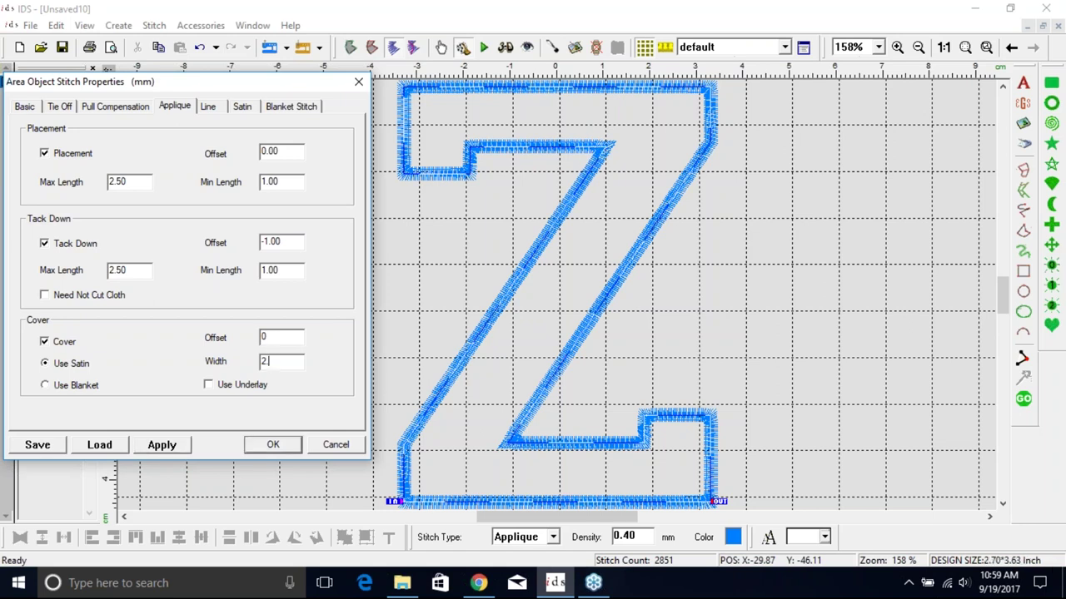
left_click(171, 448)
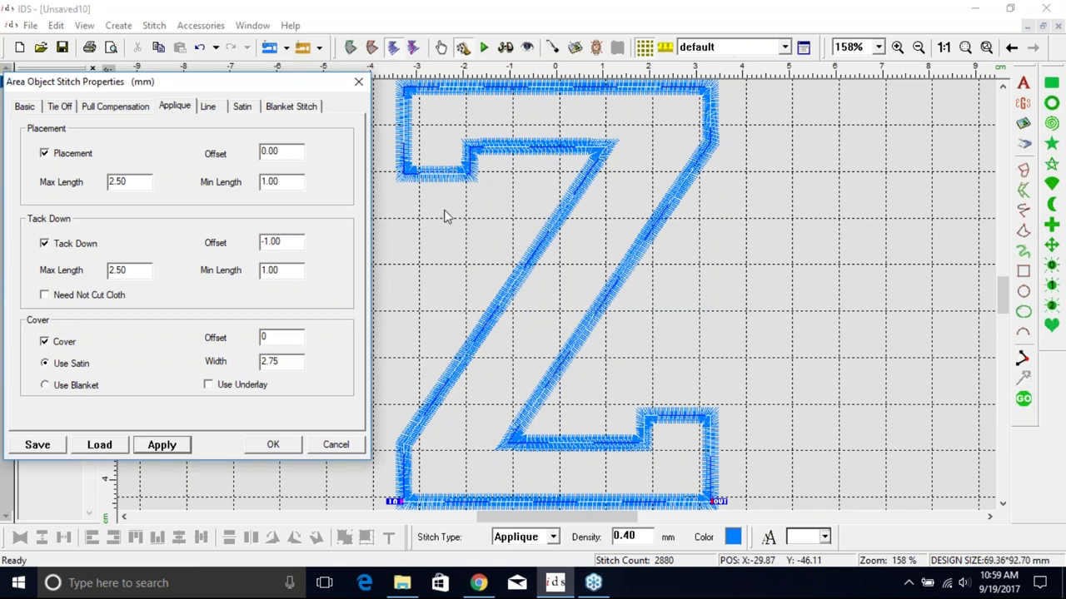
left_click_drag(284, 363, 235, 356)
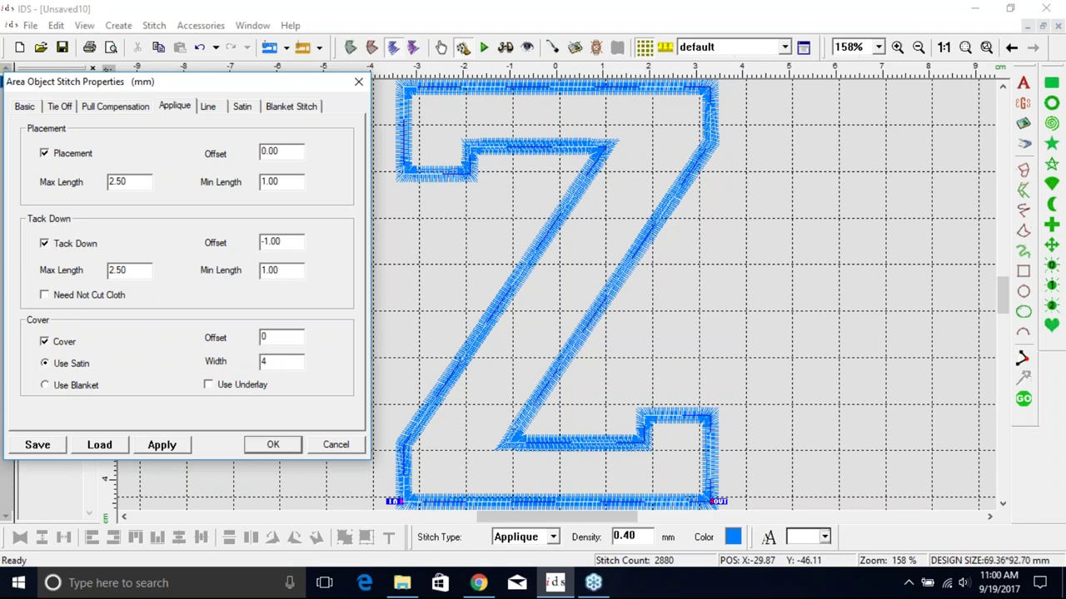
left_click(166, 447)
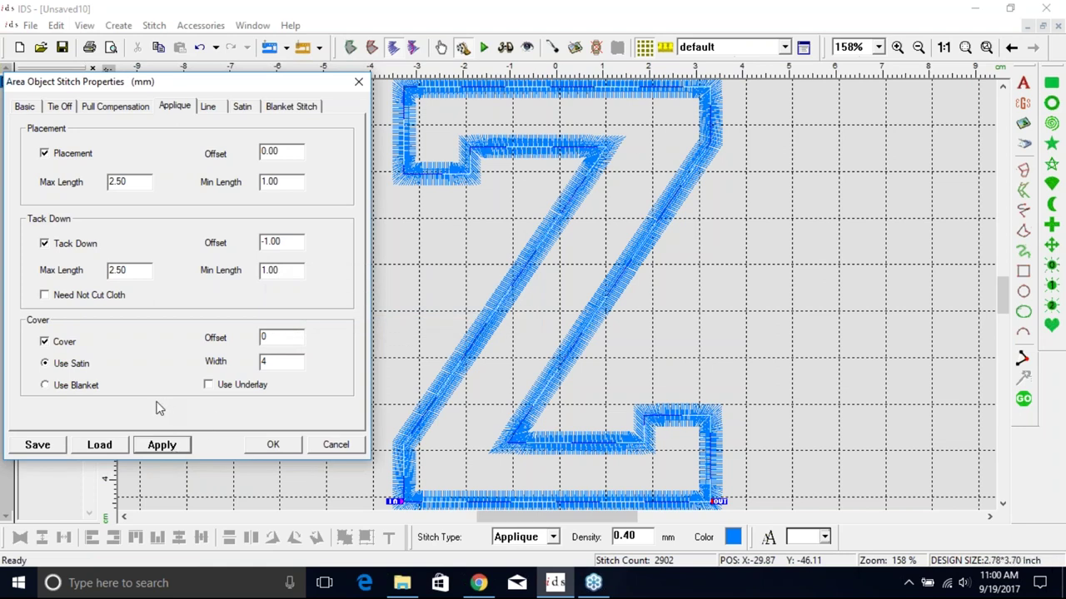
Step: Switch the Z's cover to Use Blanket and apply the Left direction to the blanket stitch
left_click(47, 390)
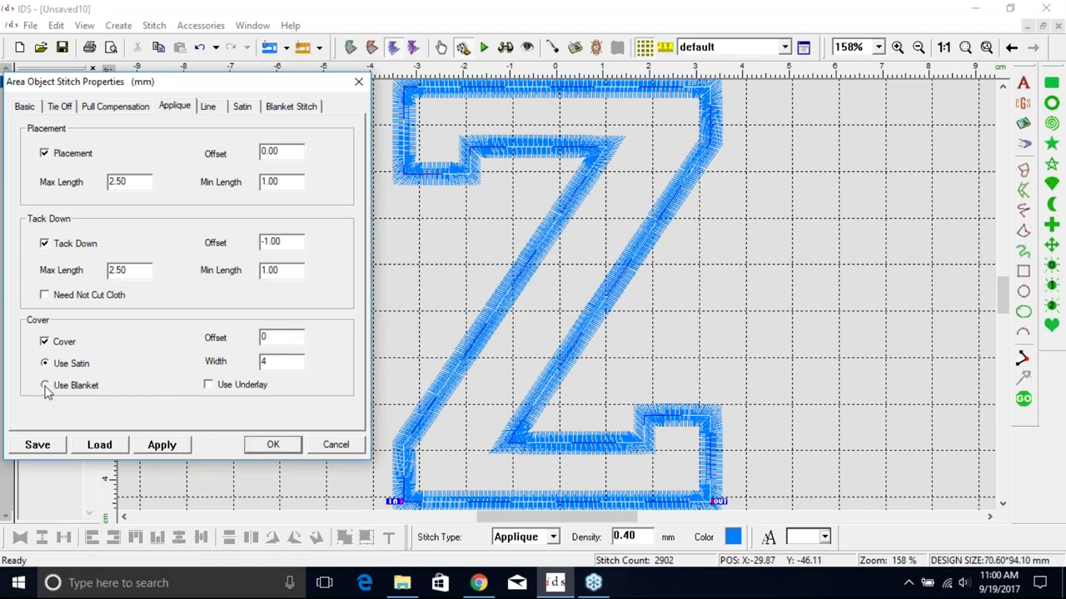
left_click(163, 444)
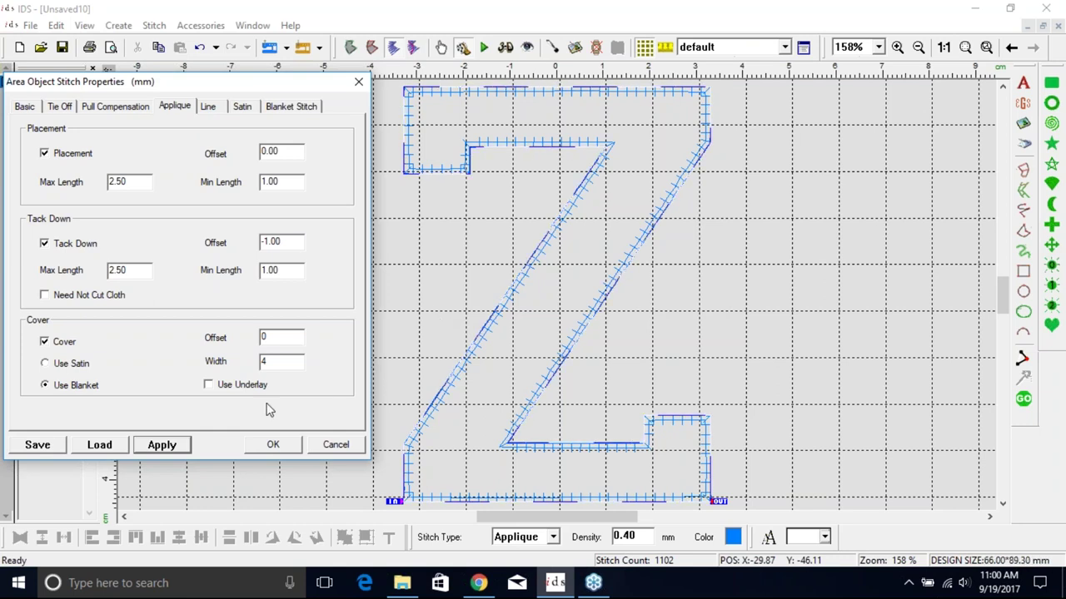
left_click(290, 107)
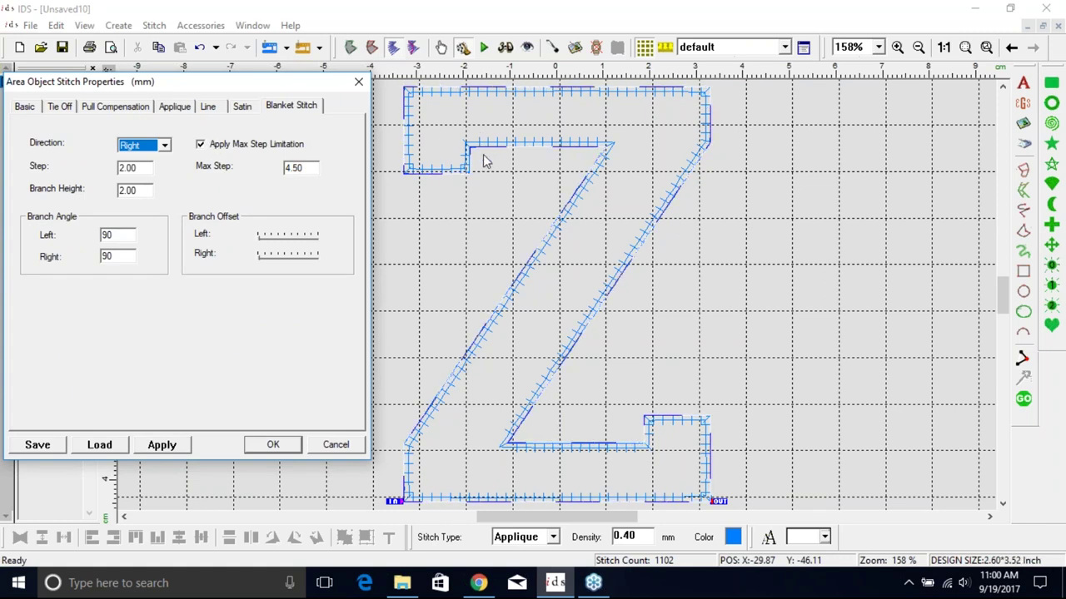
left_click(164, 146)
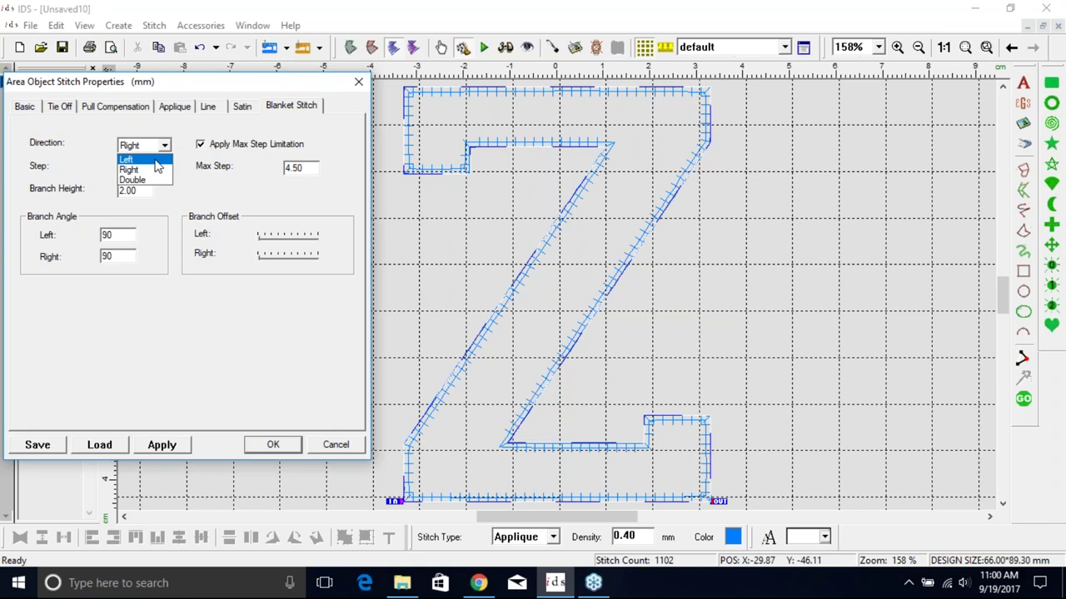
left_click(155, 163)
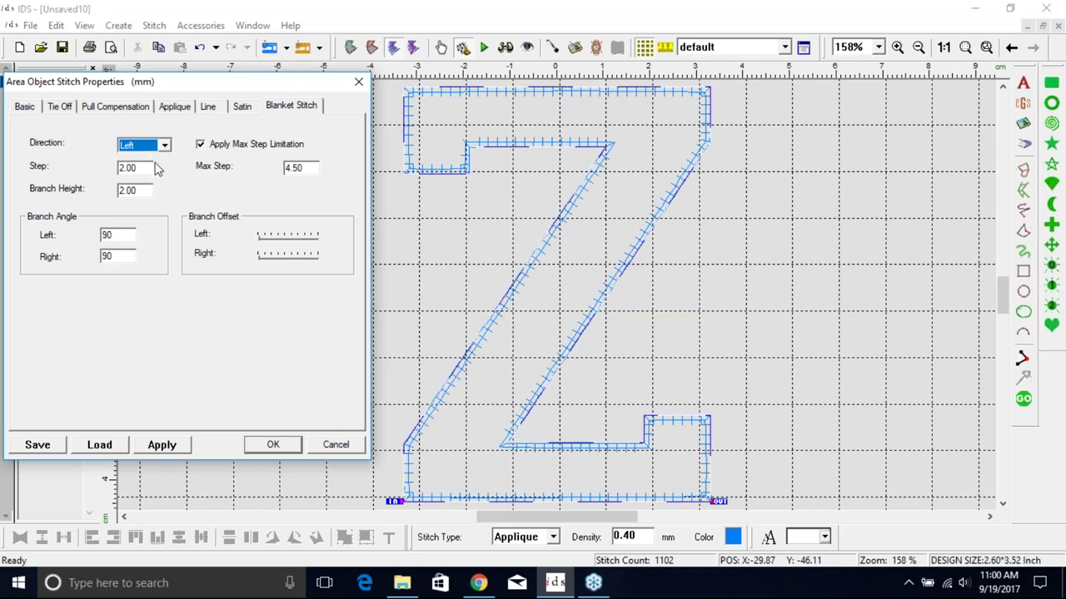
left_click(171, 447)
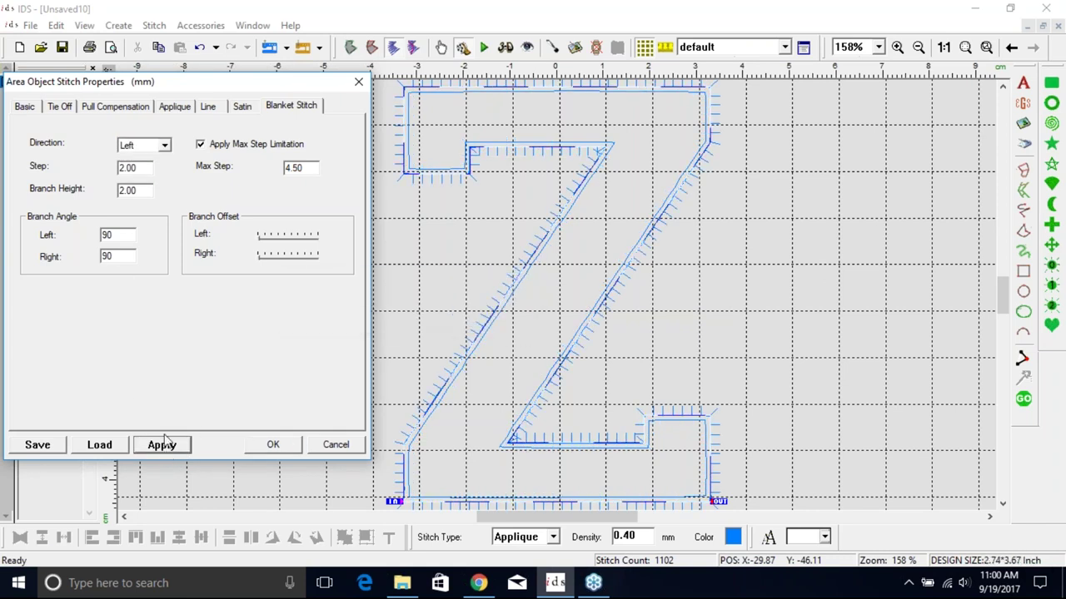
Step: Change the blanket stitch direction to Double and apply it to the Z
left_click(166, 146)
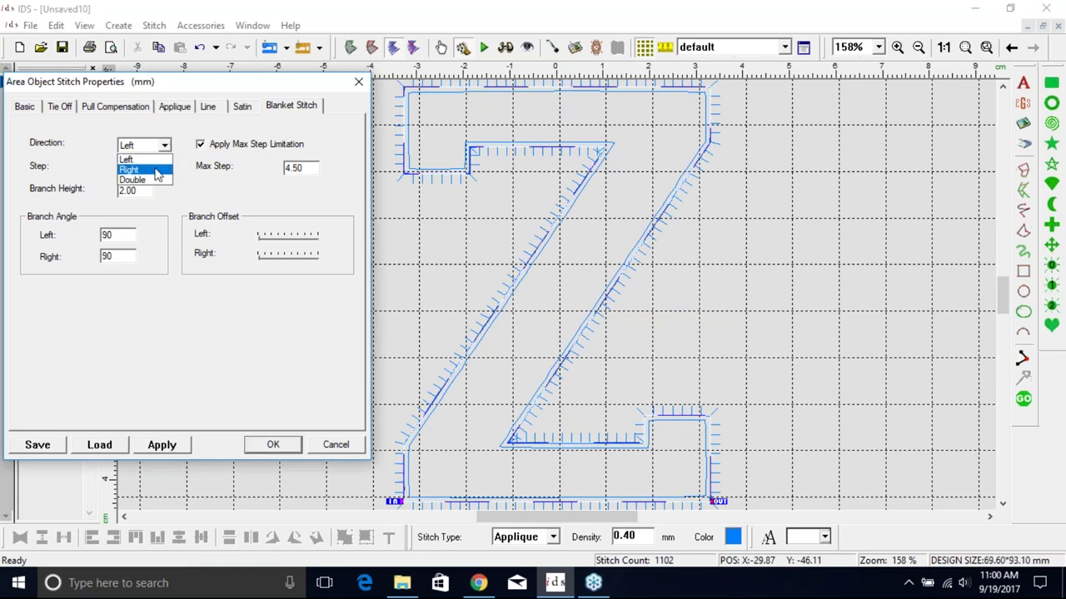
left_click(151, 182)
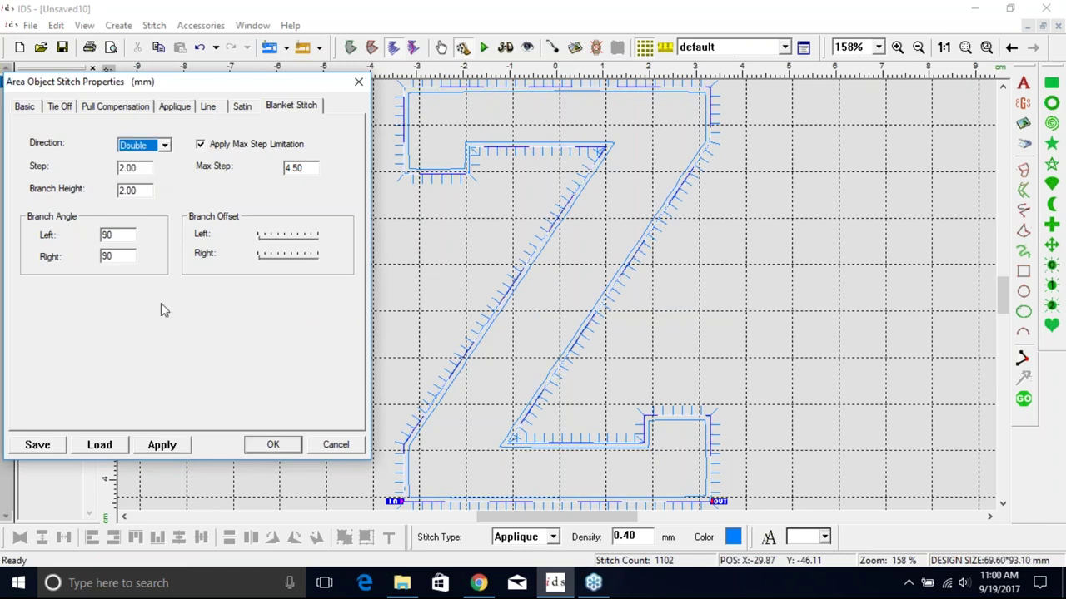
left_click(171, 447)
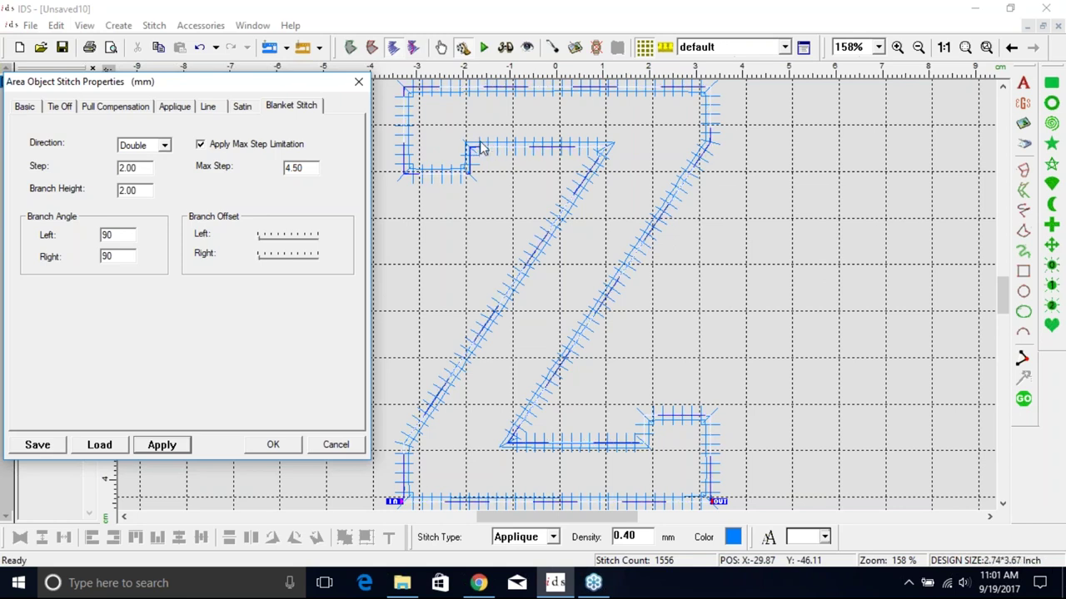
Step: Apply the Left blanket stitch direction to the Z for comparison, and switch the direction to Right
left_click(164, 146)
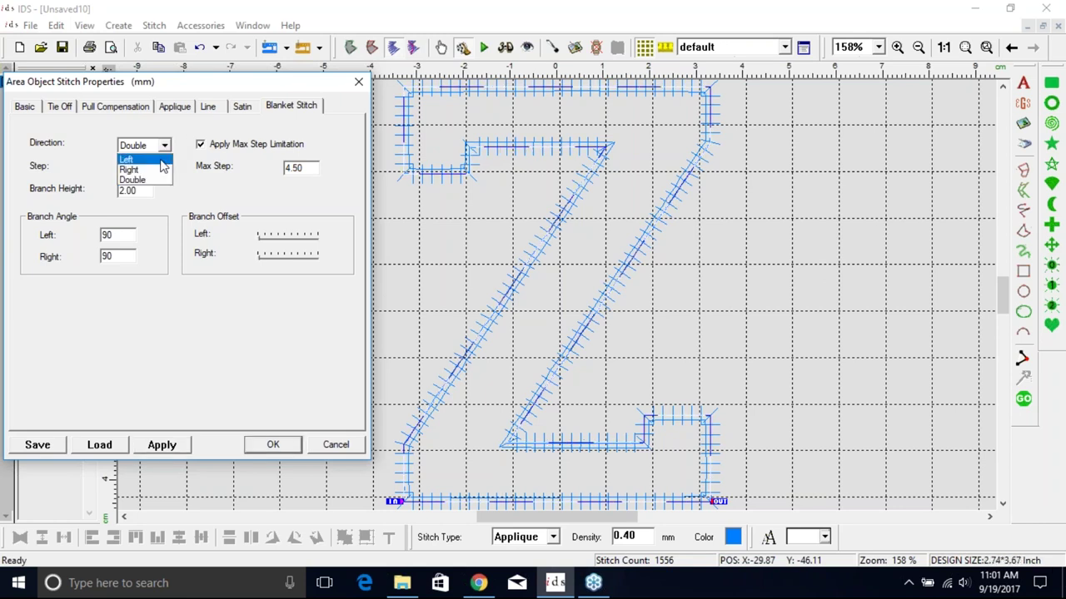
left_click(159, 160)
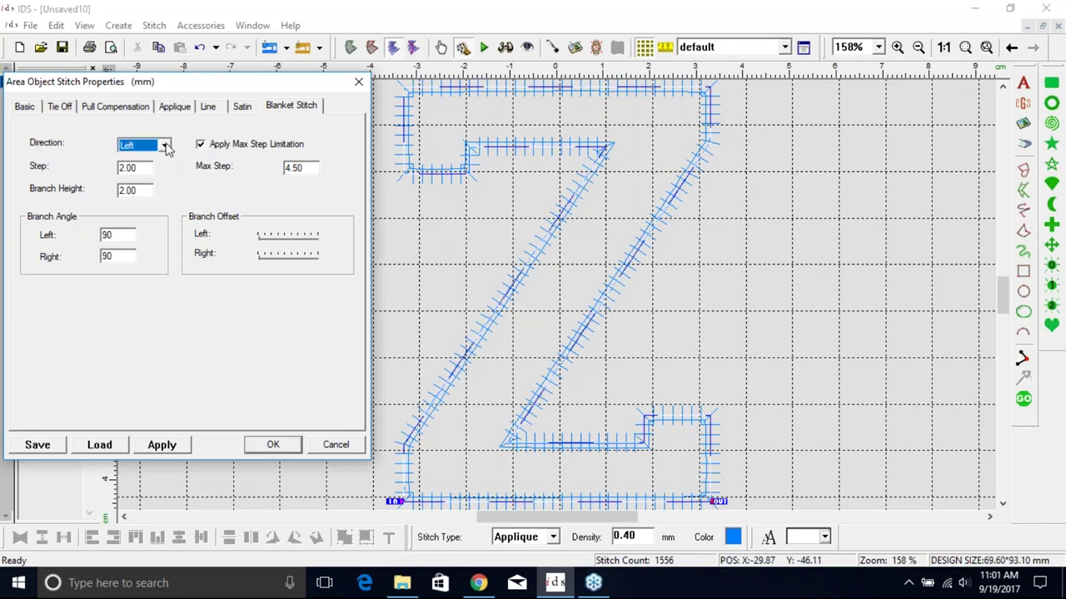
left_click(164, 145)
left_click(129, 159)
left_click(174, 445)
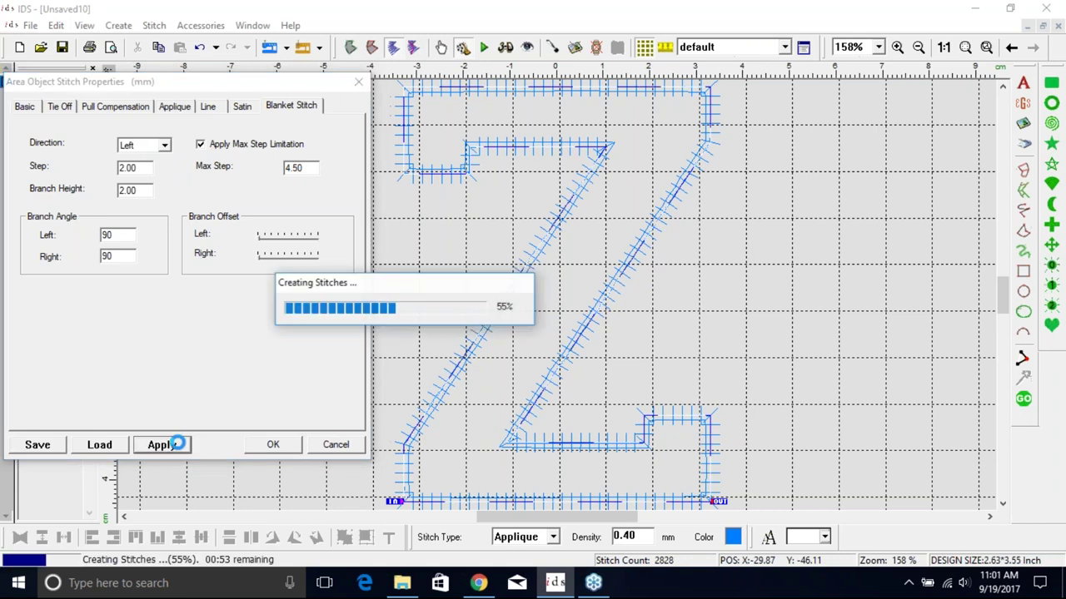
left_click(164, 145)
left_click(155, 170)
left_click(162, 445)
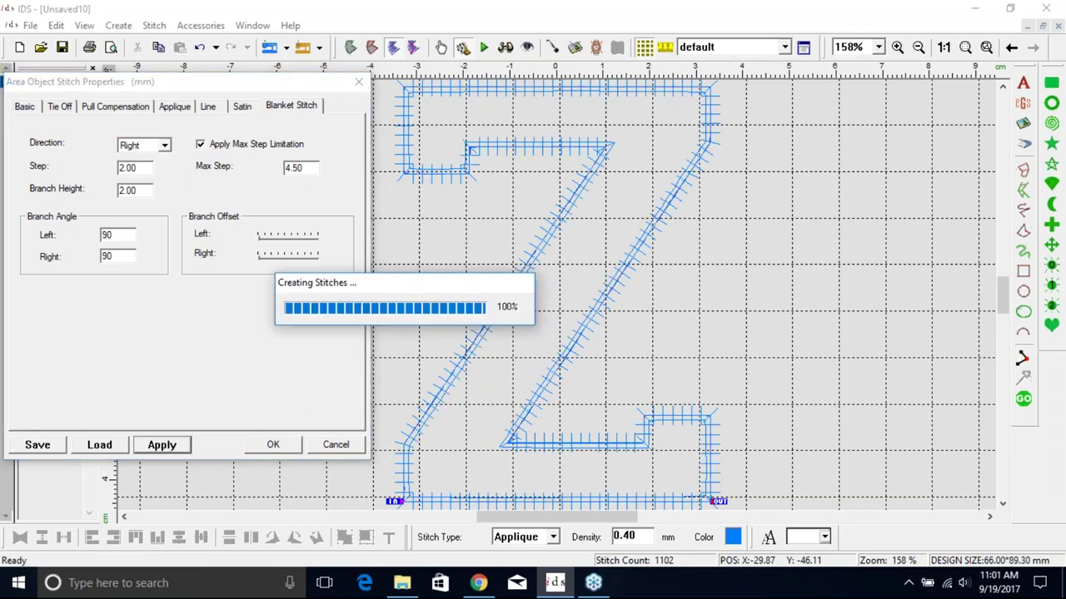
Step: Apply a blanket stitch step of 5 mm to the Z, and raise the branch height to 5 mm
double_click(148, 169)
type("5")
left_click(183, 448)
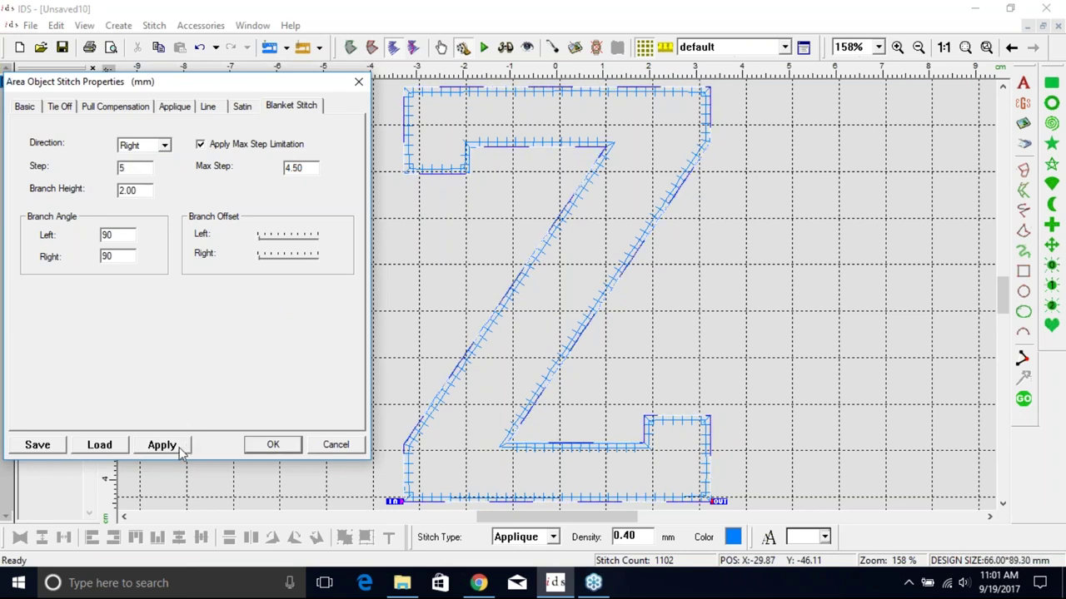
left_click(163, 445)
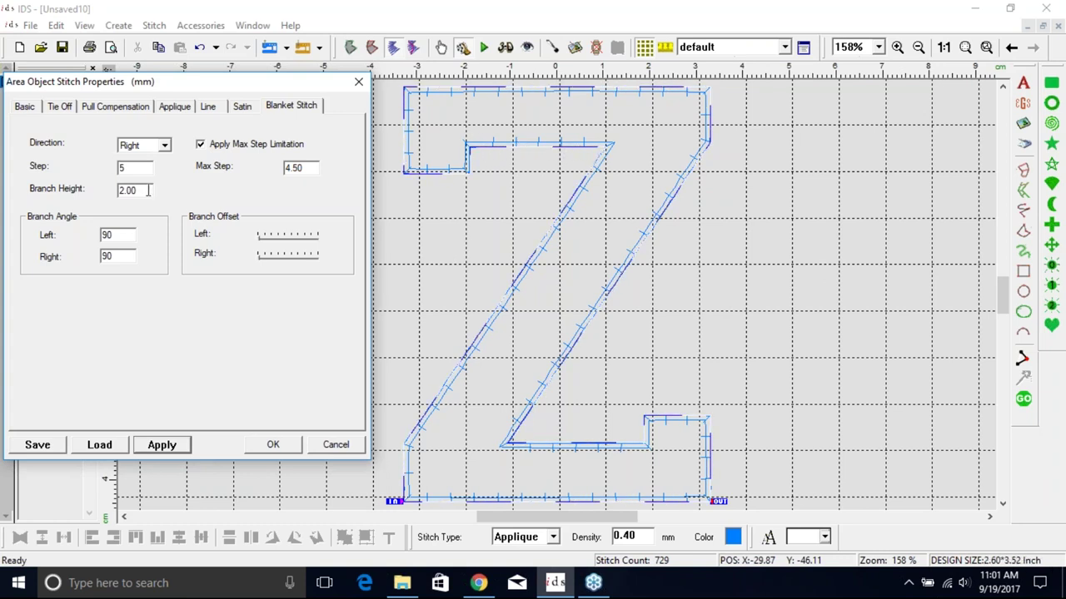
left_click_drag(139, 190, 98, 191)
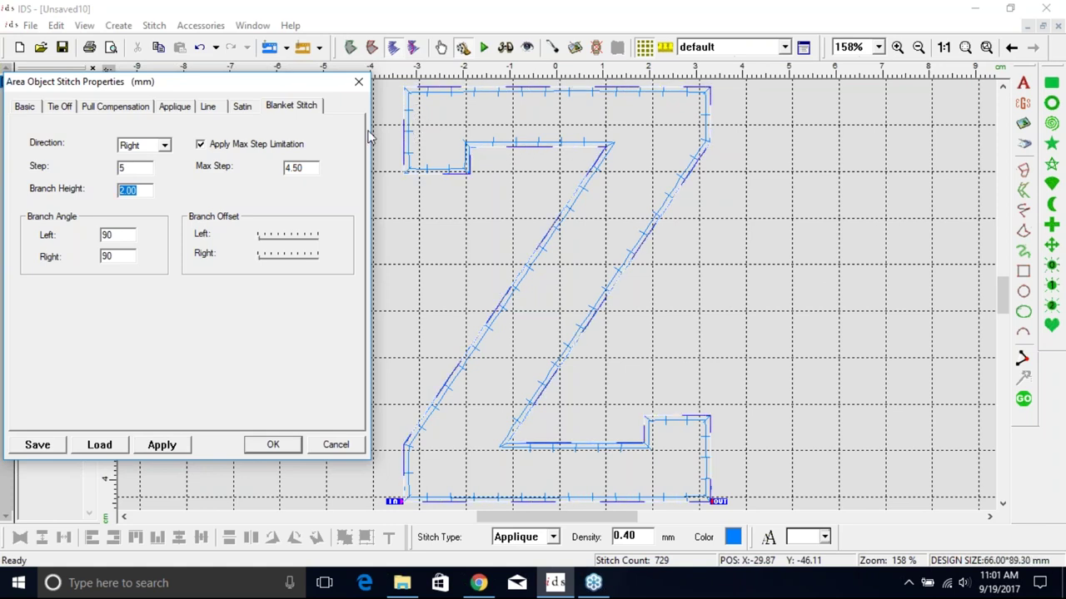
type("5")
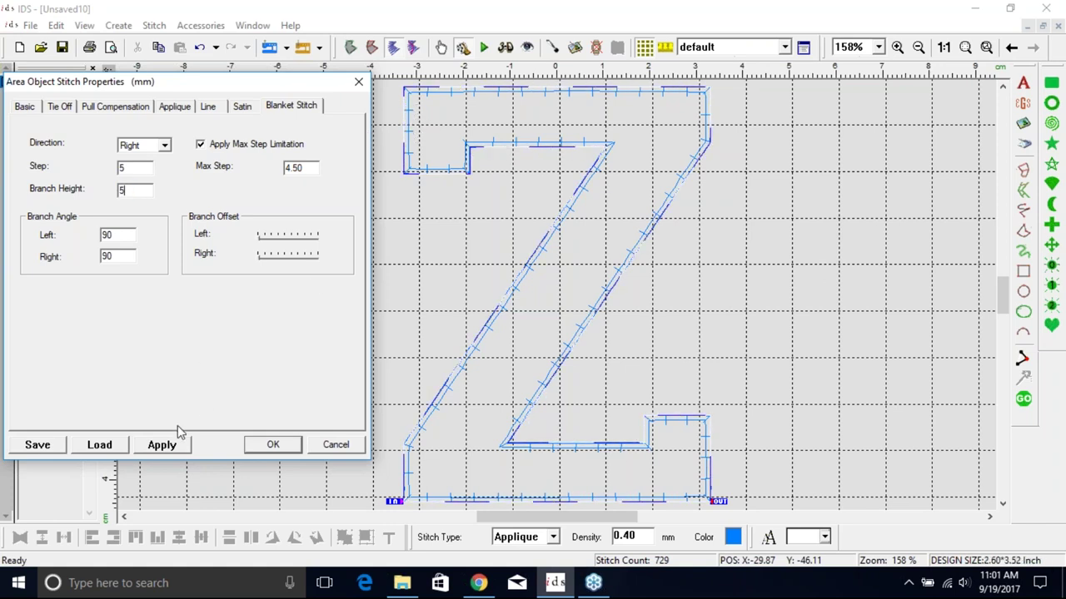
left_click(161, 445)
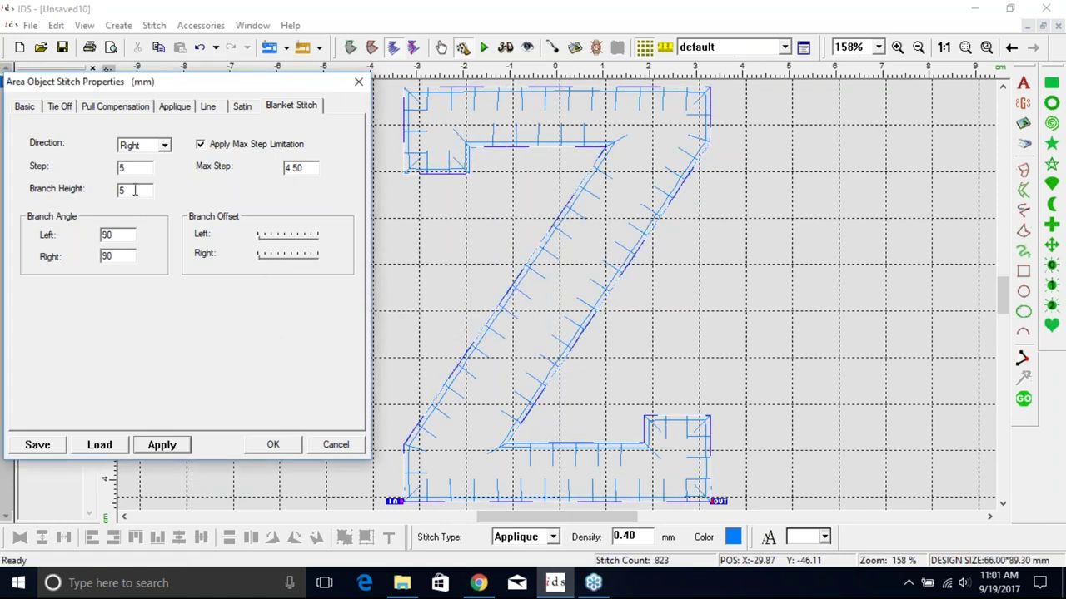
Step: Set the blanket stitch step to 3 mm and the branch height to 2.5 mm, and apply them to the Z
double_click(122, 168)
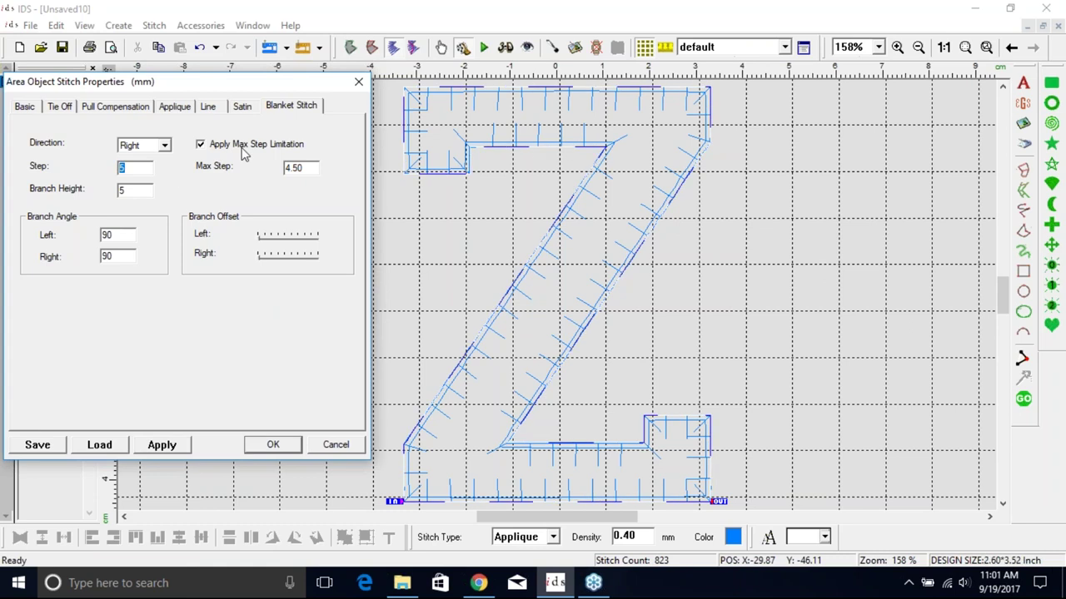
type("3")
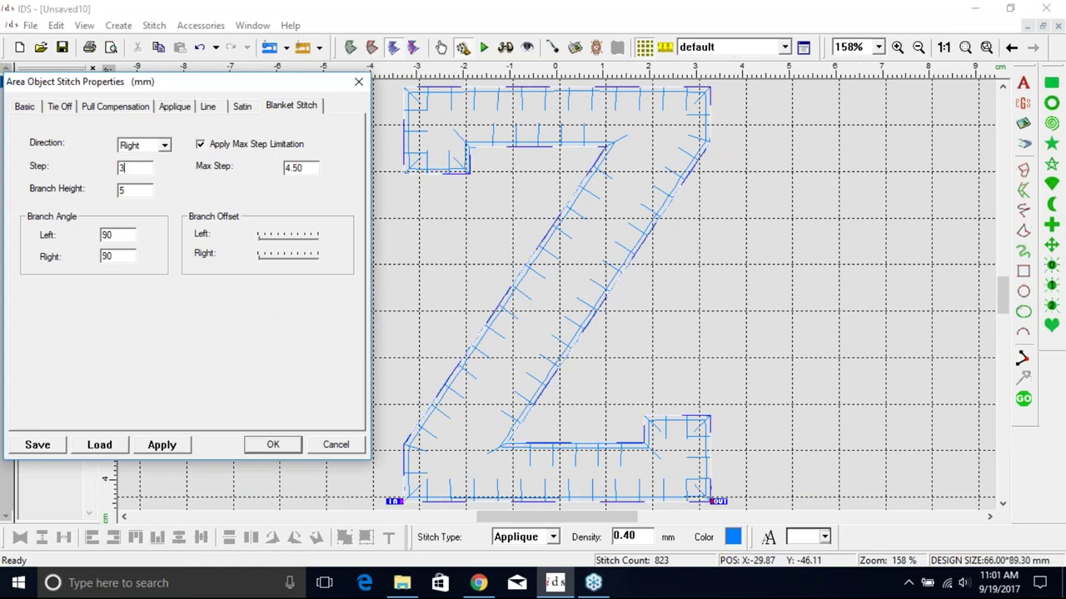
key("Tab")
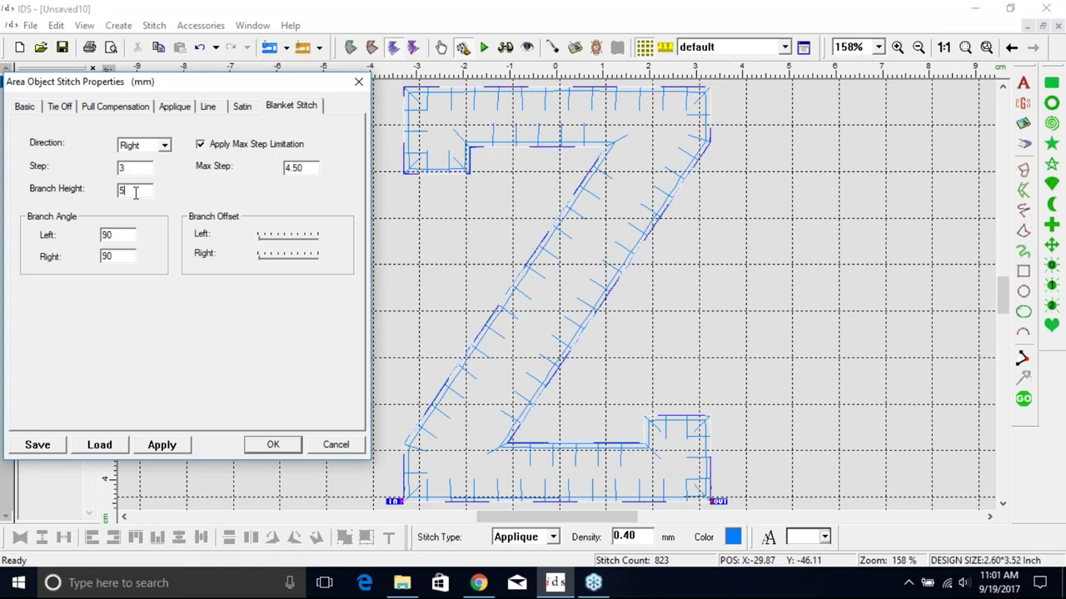
type("2.5")
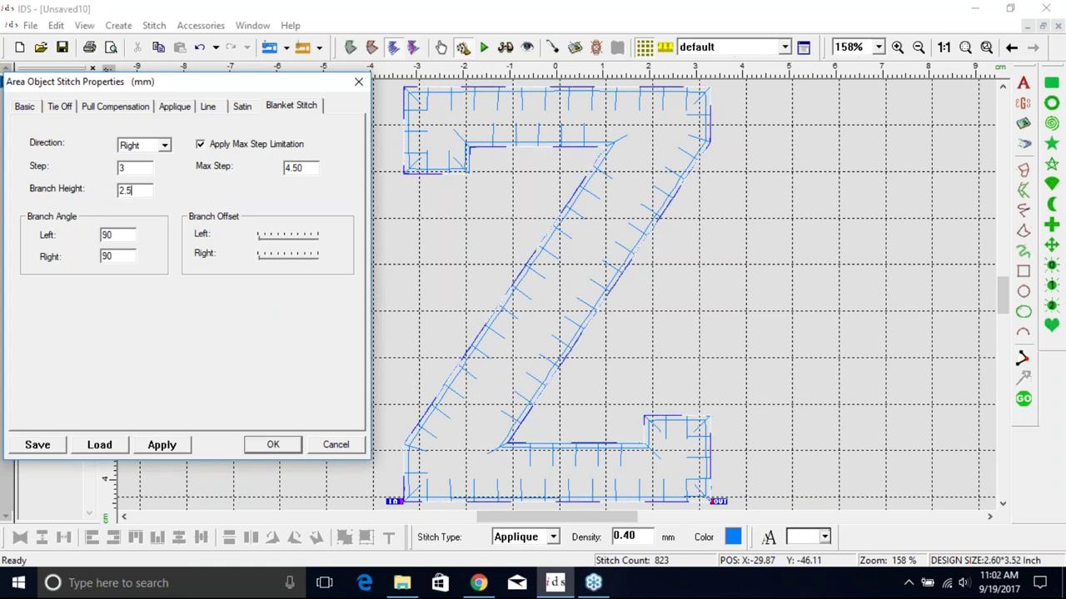
left_click(161, 450)
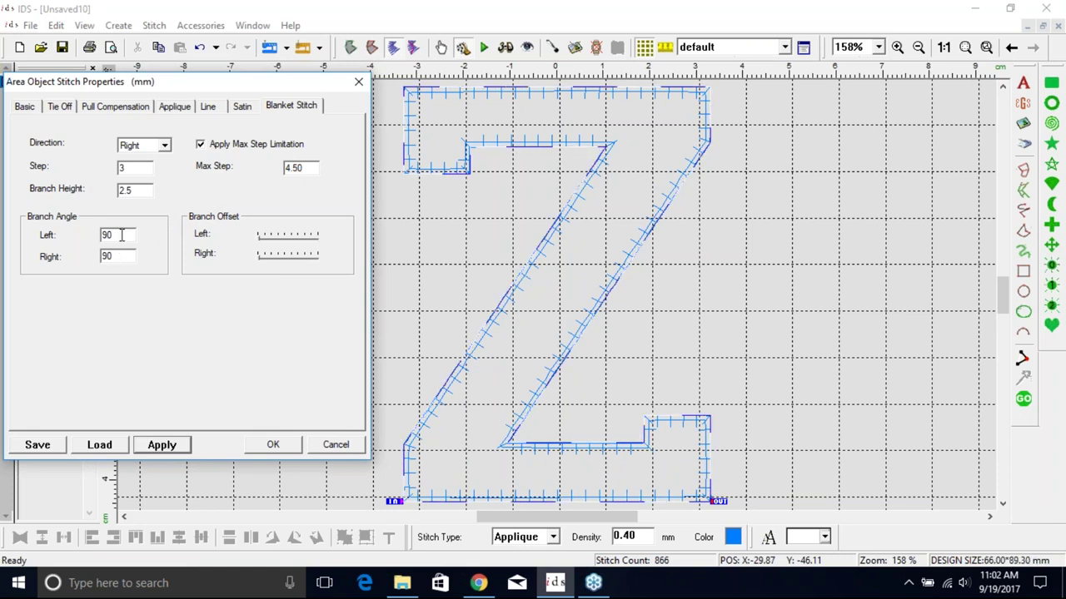
Step: Set the right and left branch angles of the blanket stitch to 130 and apply each change
double_click(131, 258)
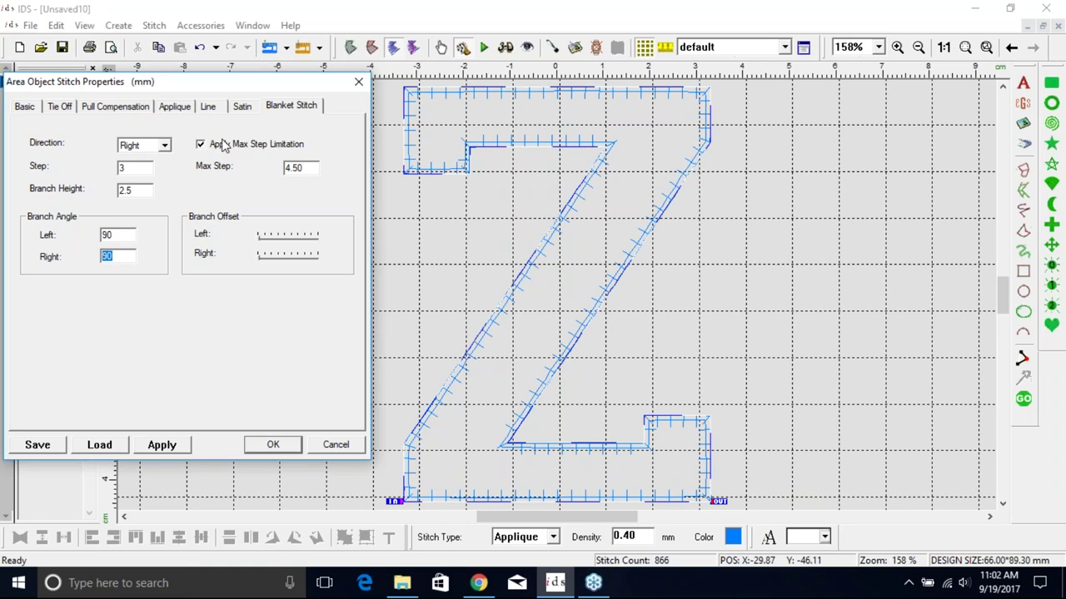
type("1")
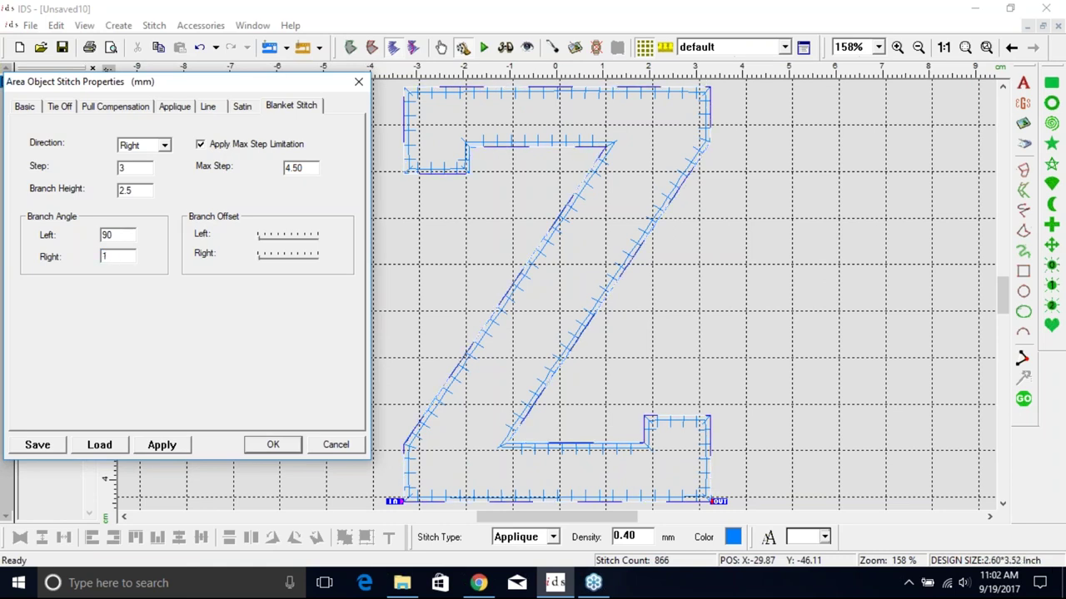
type("30")
left_click(164, 446)
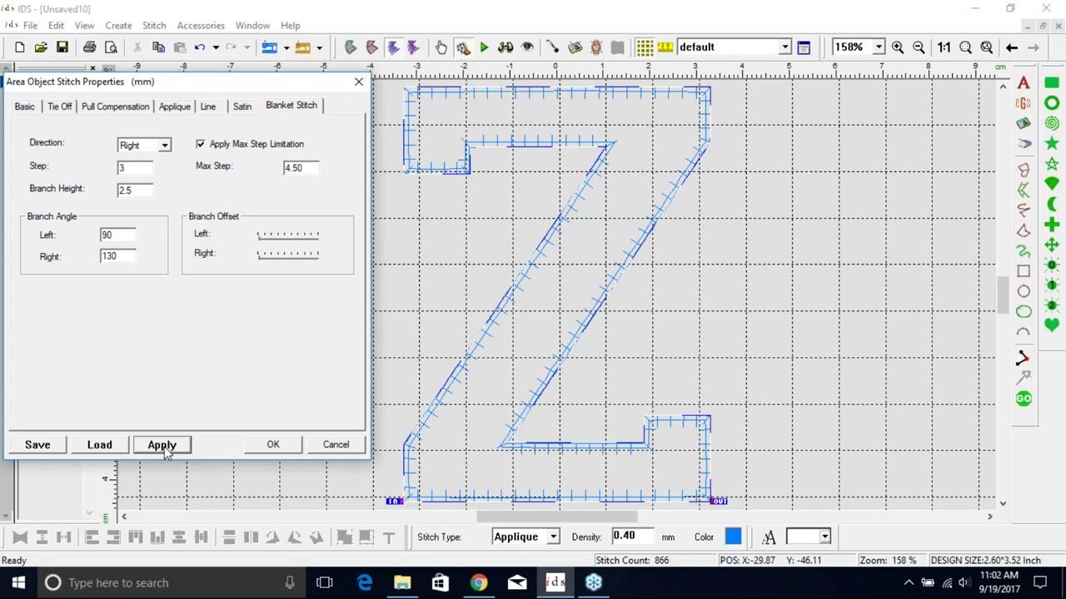
left_click_drag(134, 235, 83, 229)
type("130")
left_click(162, 444)
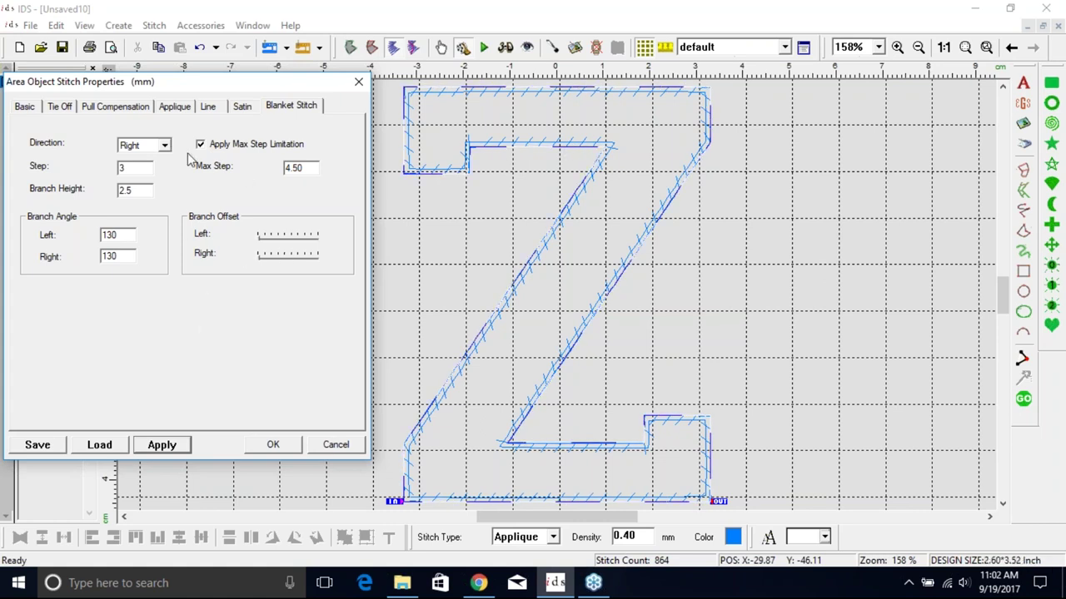
Step: Apply the Double blanket direction to the Z with the left branch offset raised to about the middle of its range
left_click(164, 145)
left_click(138, 180)
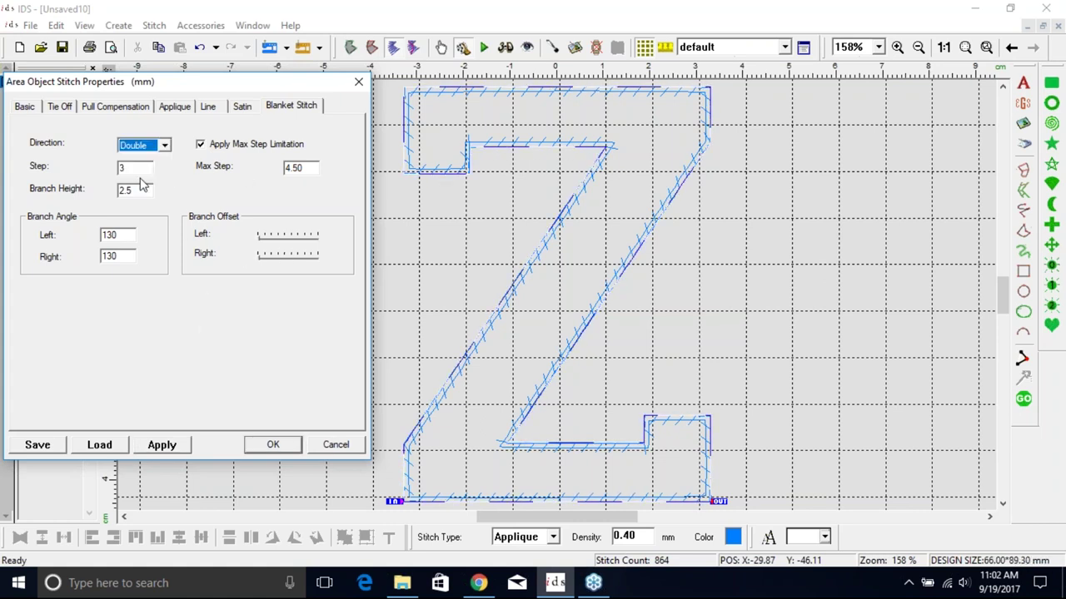
left_click_drag(259, 237, 282, 243)
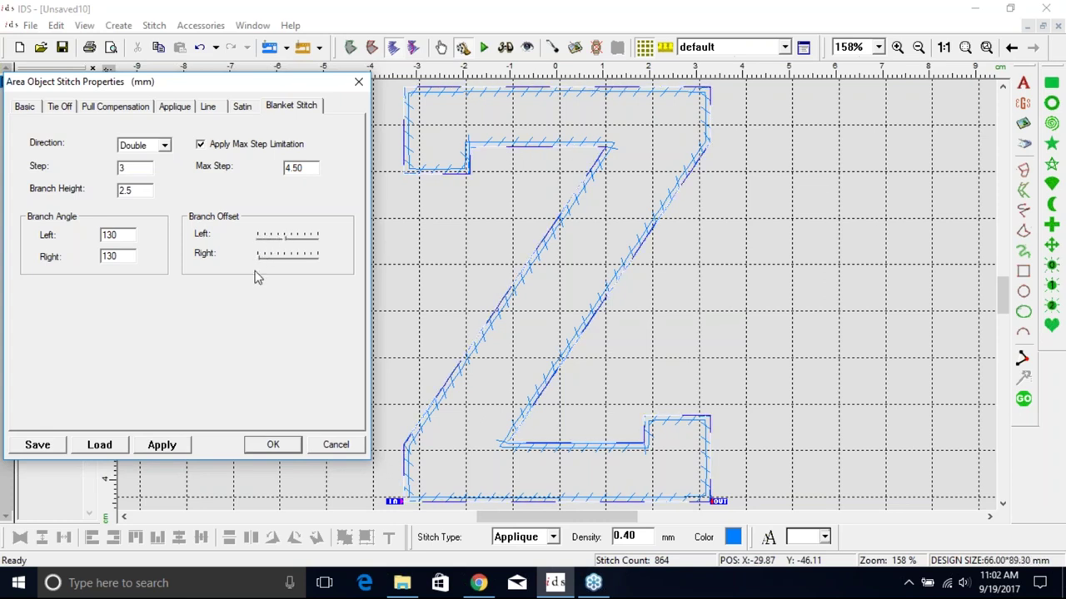
left_click(167, 446)
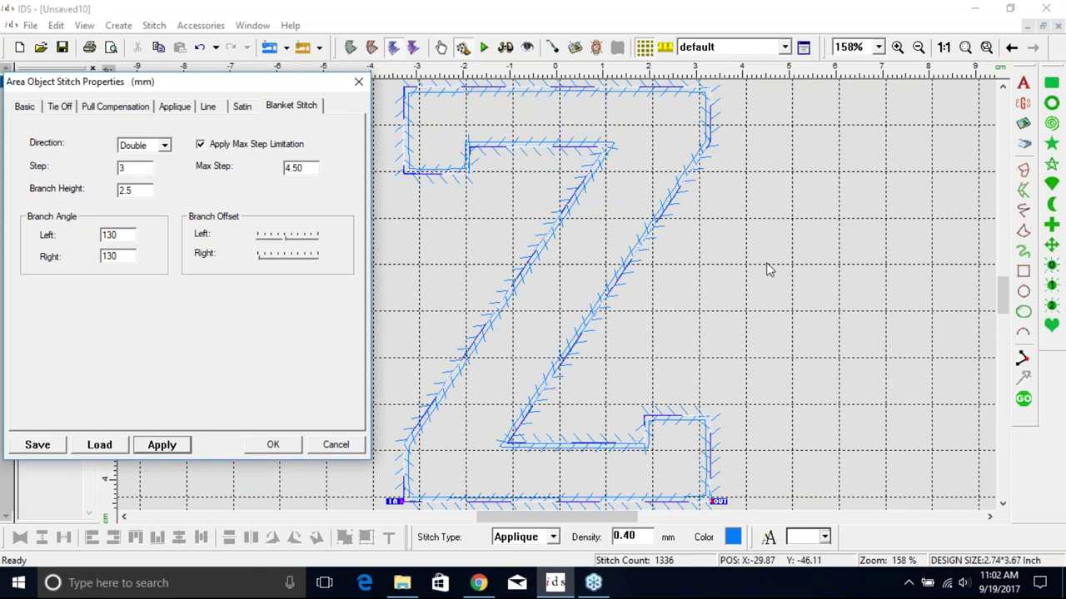
Step: Set the left branch angle of the blanket stitch to 90 and apply it to the Z
double_click(109, 235)
type("90")
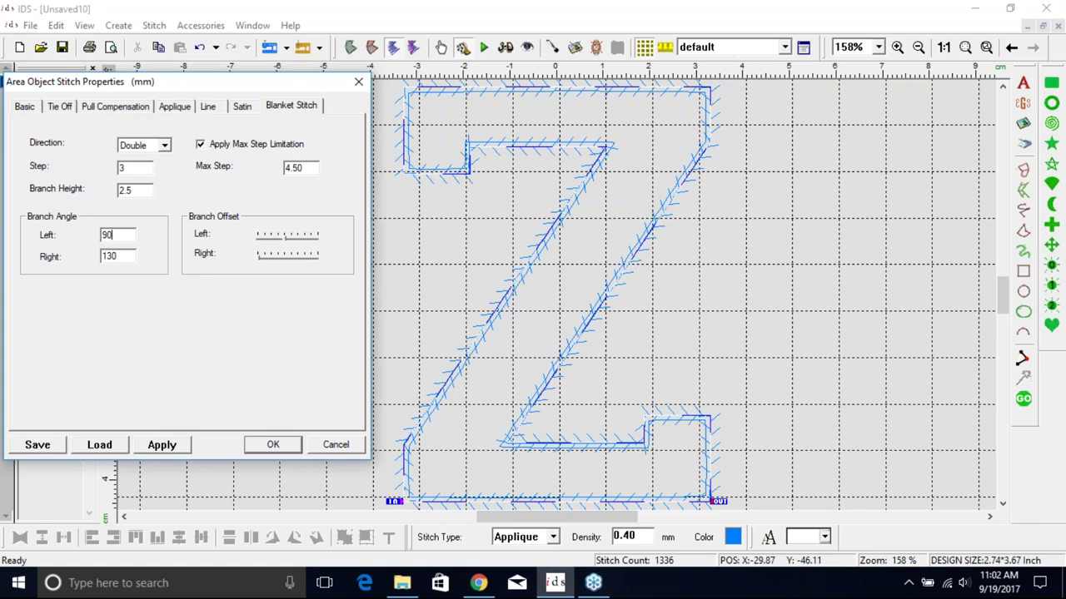
left_click(166, 446)
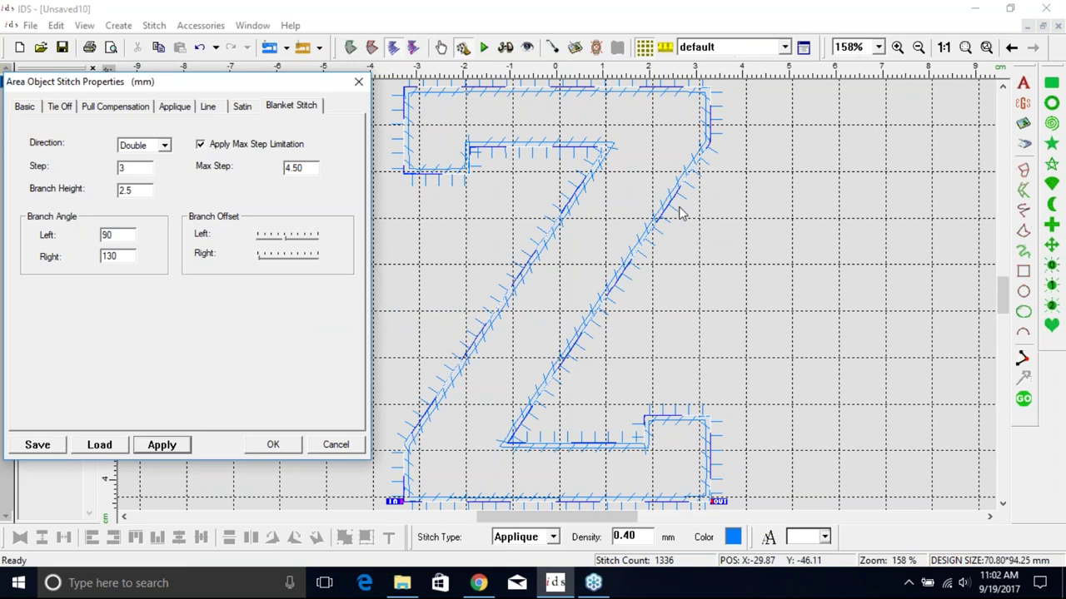
Step: Switch the Z's applique cover back to Use Satin, apply it and close the stitch properties
left_click_drag(308, 86, 381, 77)
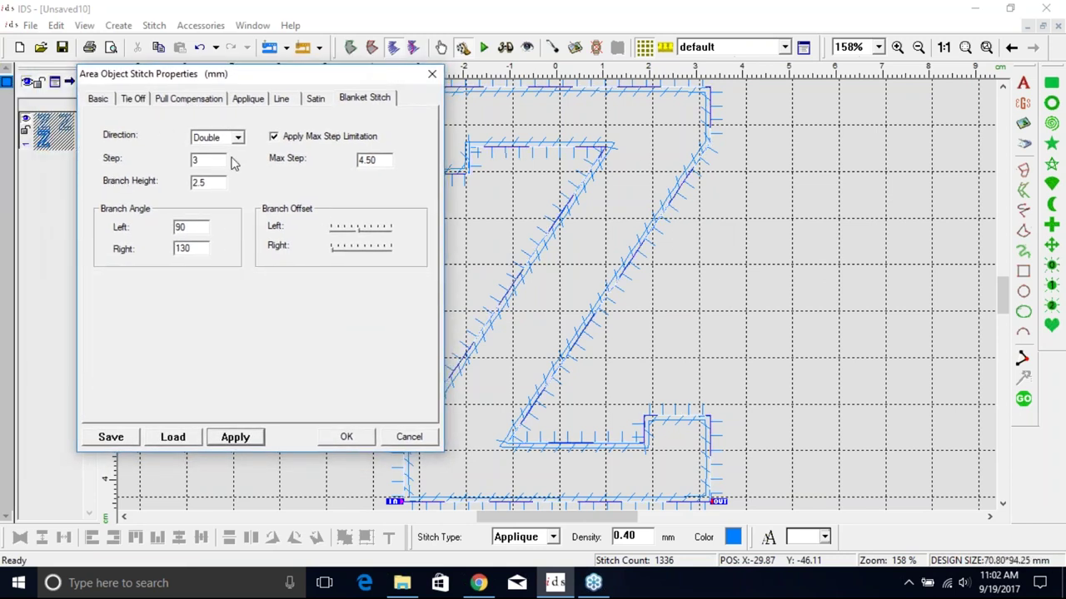
left_click(249, 99)
left_click(119, 356)
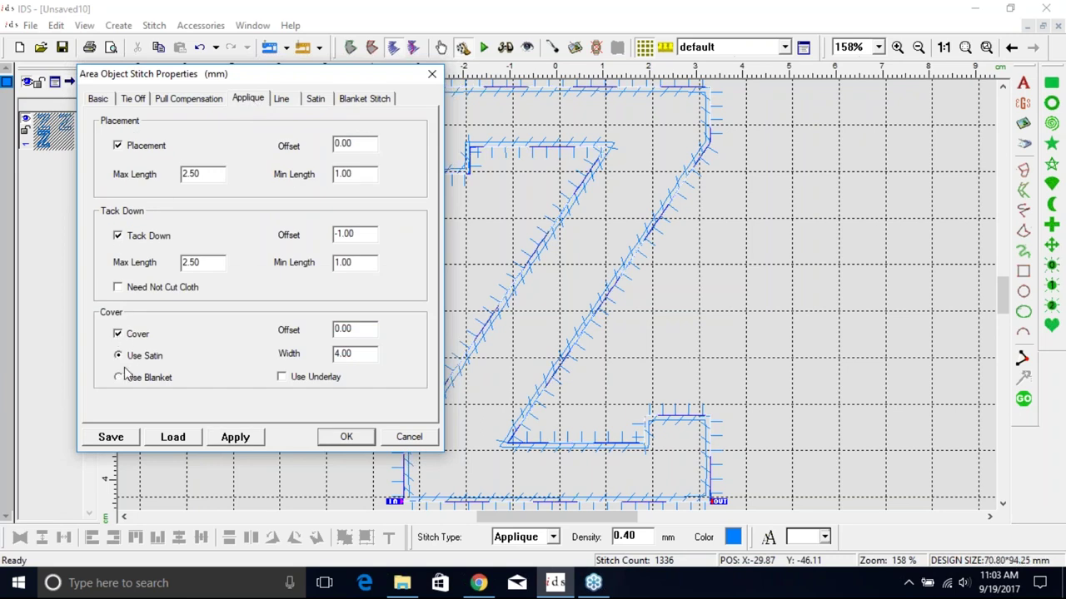
left_click(233, 436)
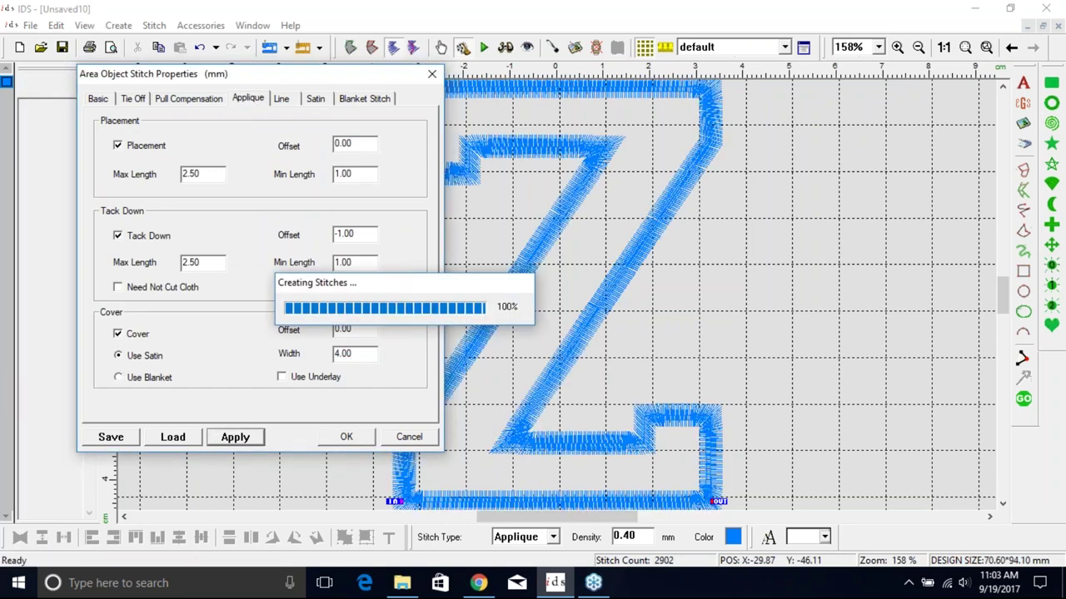
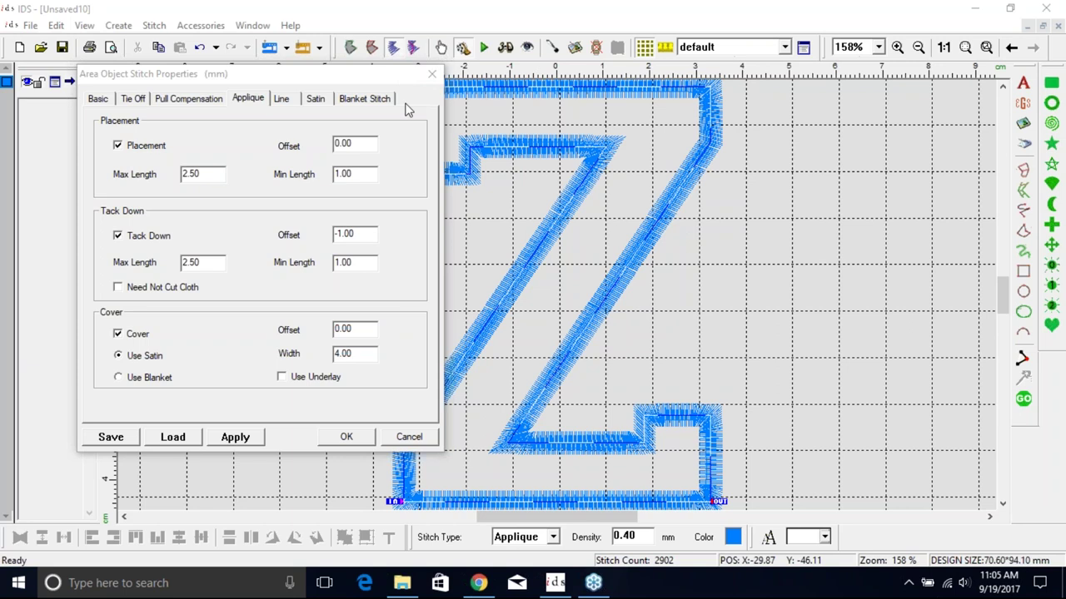
left_click(347, 438)
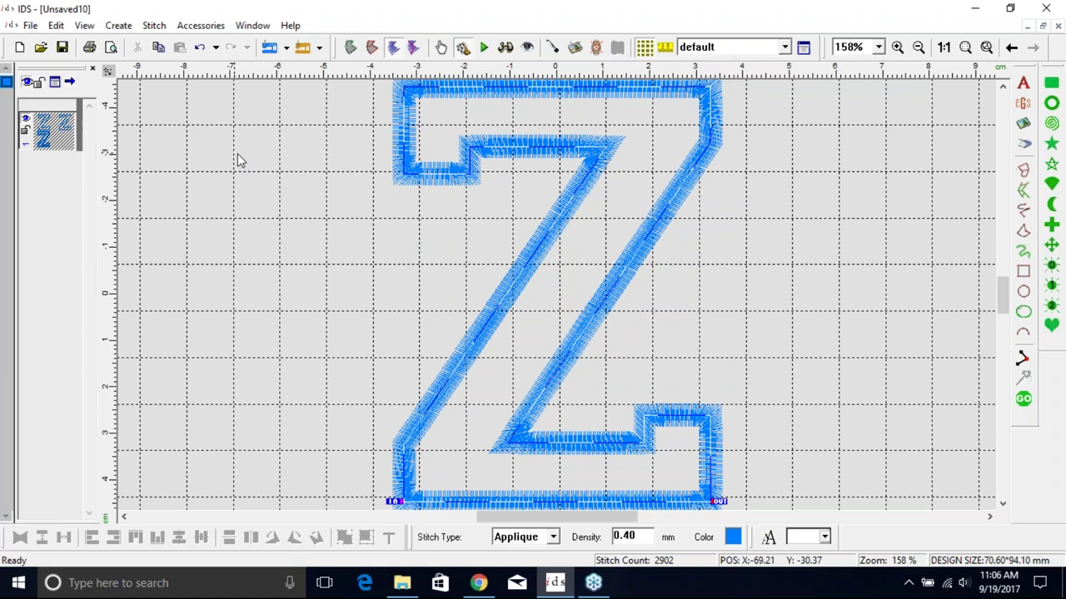
Step: Export the design as a DST machine file named Z on the Desktop
left_click(320, 48)
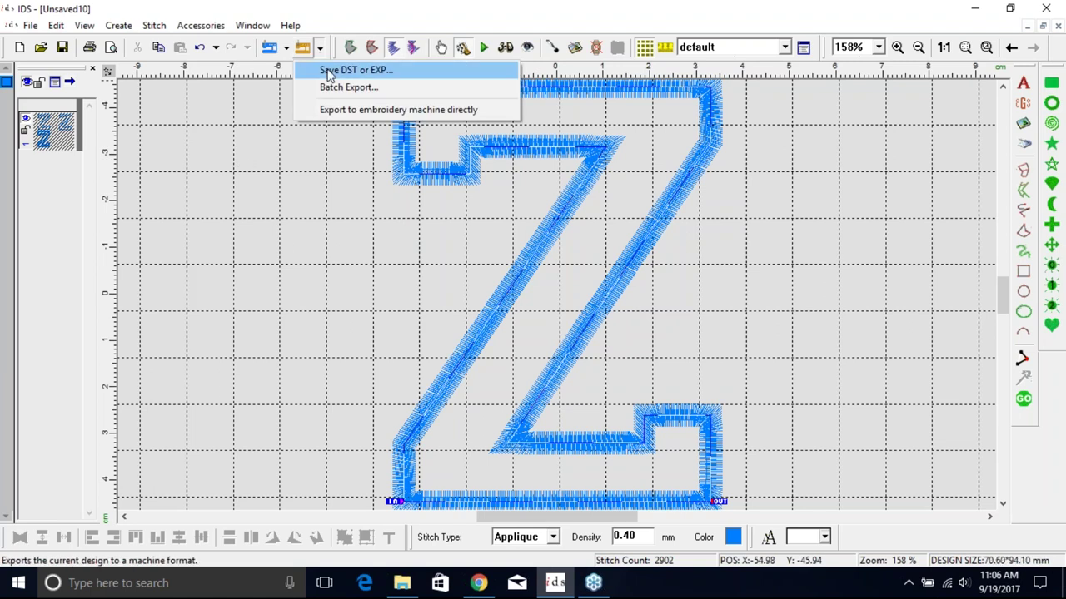
left_click(329, 72)
left_click(575, 212)
left_click(452, 239)
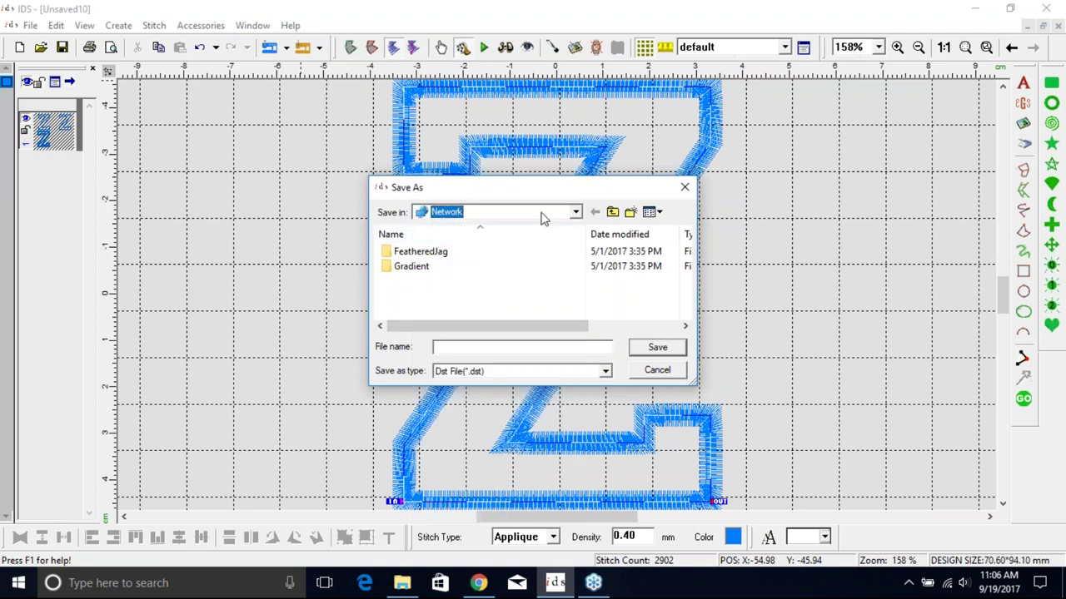
left_click(575, 212)
left_click(446, 227)
left_click(492, 352)
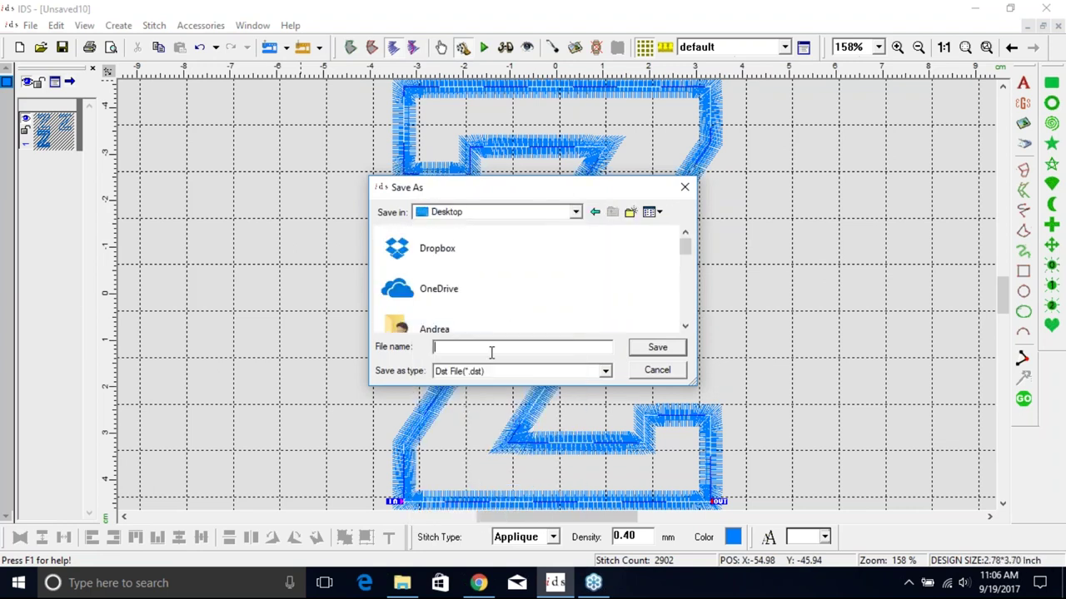
type("Z")
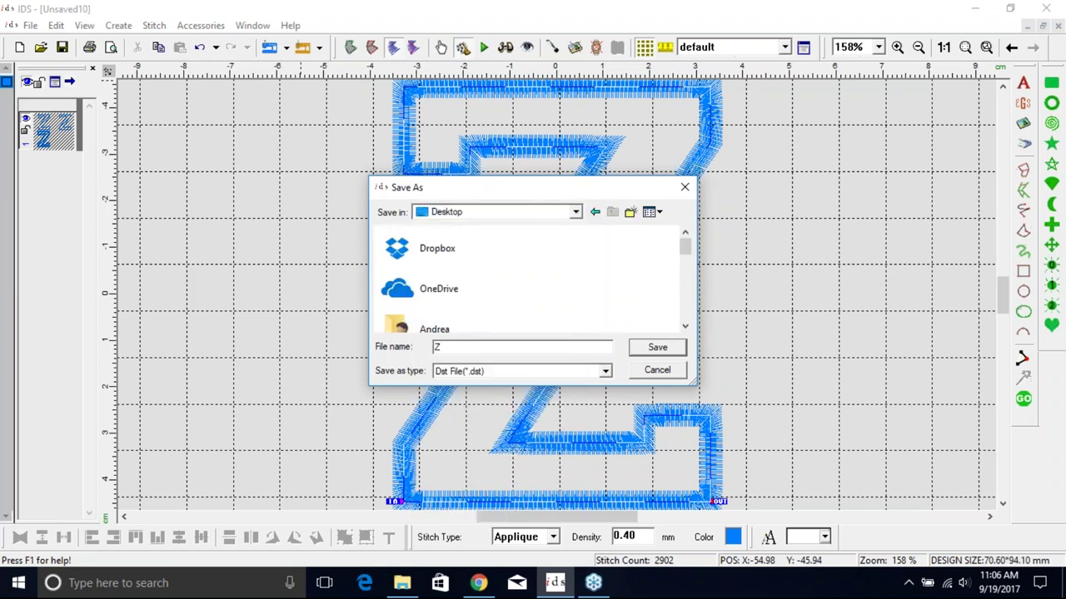
left_click(658, 348)
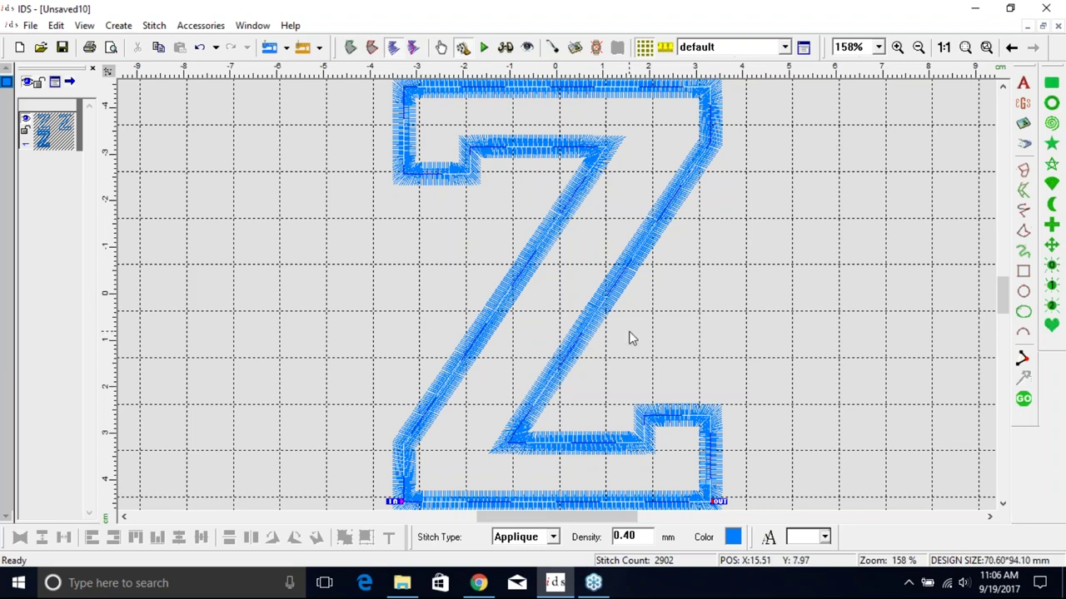
Step: Minimize the open windows to reach the desktop, and place the Z.RGB file beside Z.dst
left_click(975, 9)
left_click(690, 21)
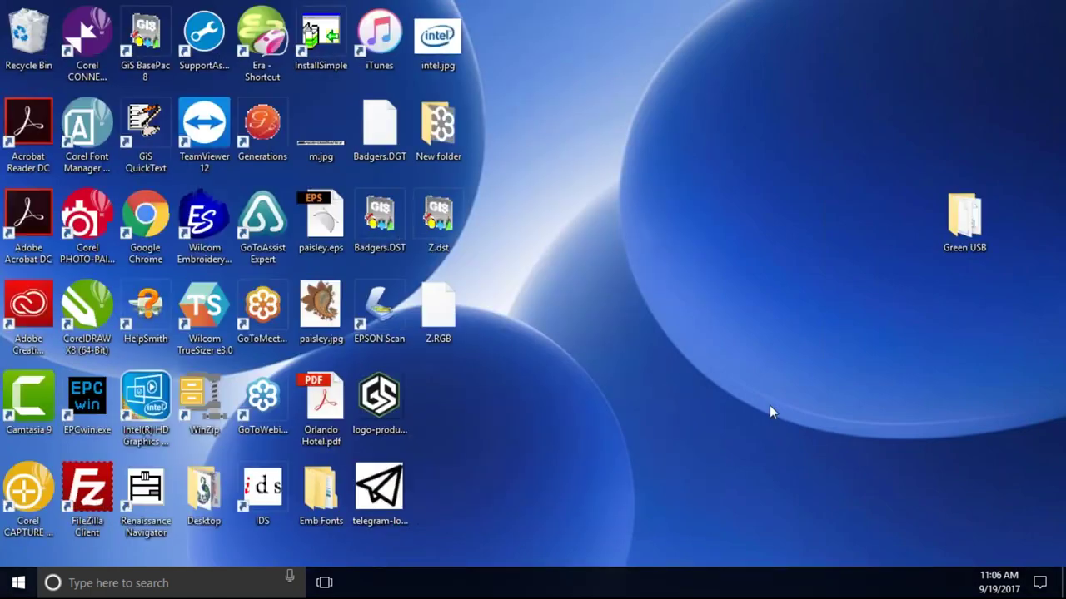
left_click_drag(438, 310, 521, 230)
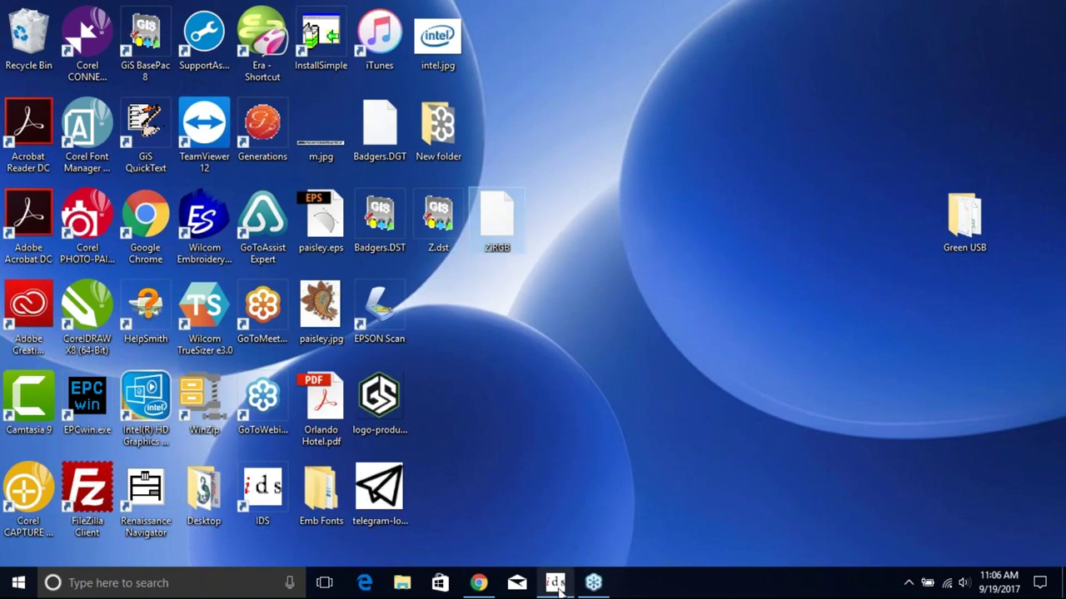
Step: Switch back to IDS, create a new design and open the Z.dst machine file from the Desktop in it
mouse_move(553, 588)
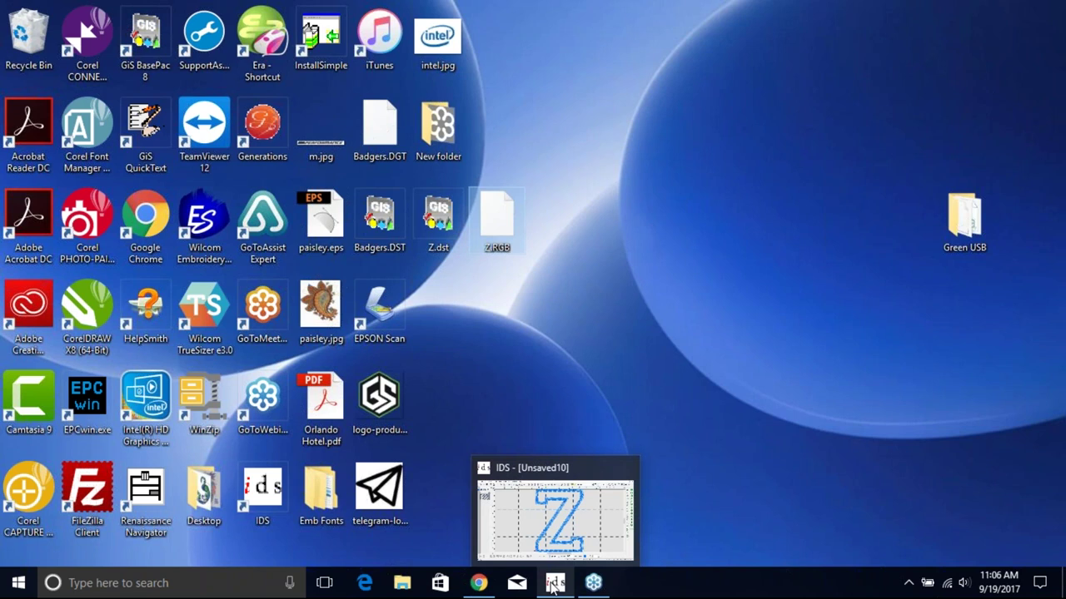
left_click(552, 261)
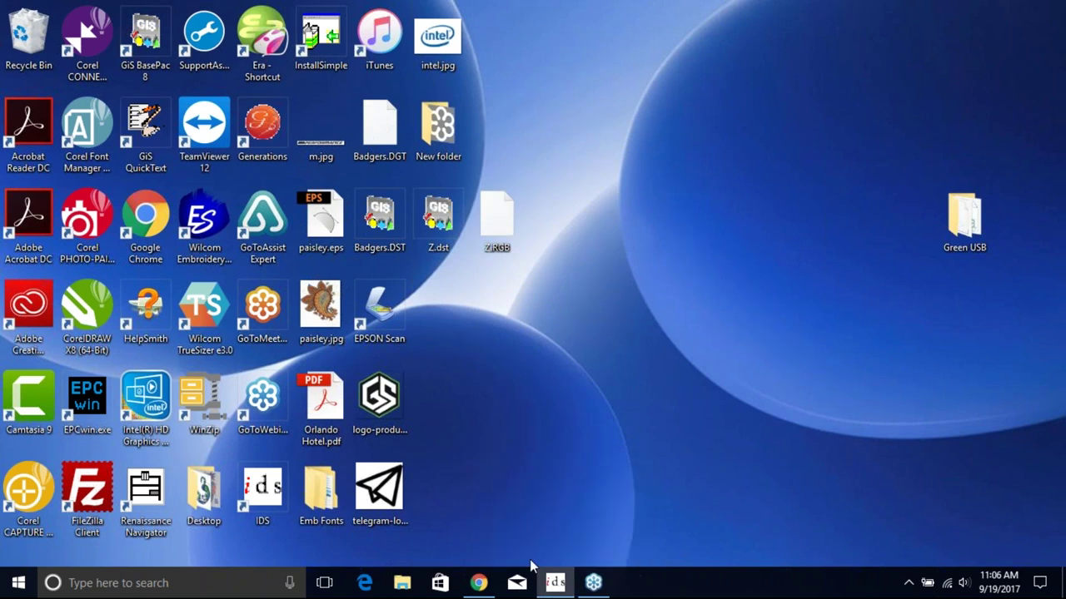
left_click(556, 584)
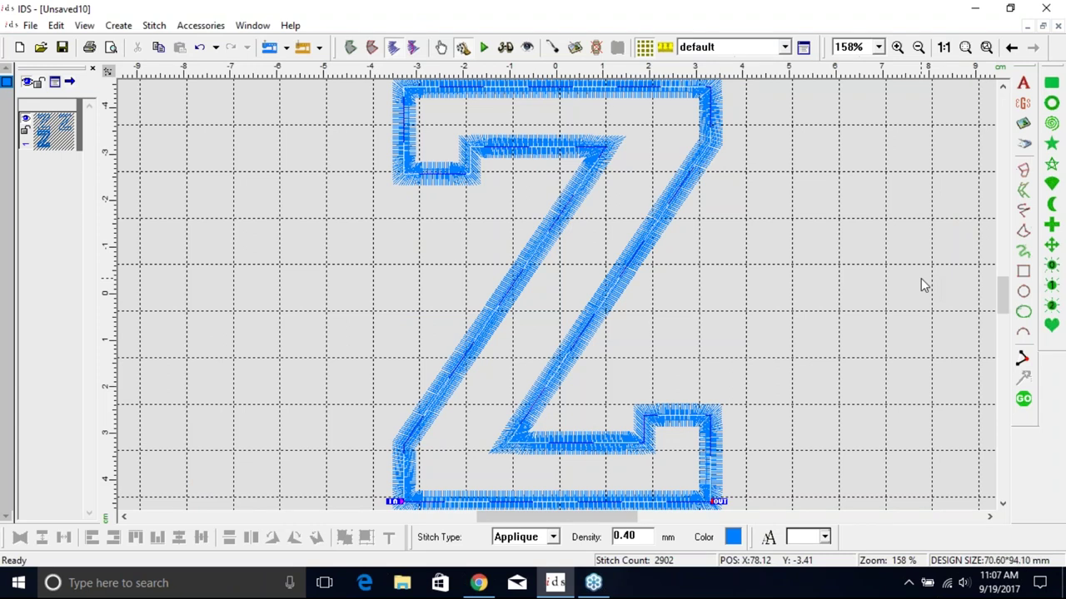
left_click(19, 49)
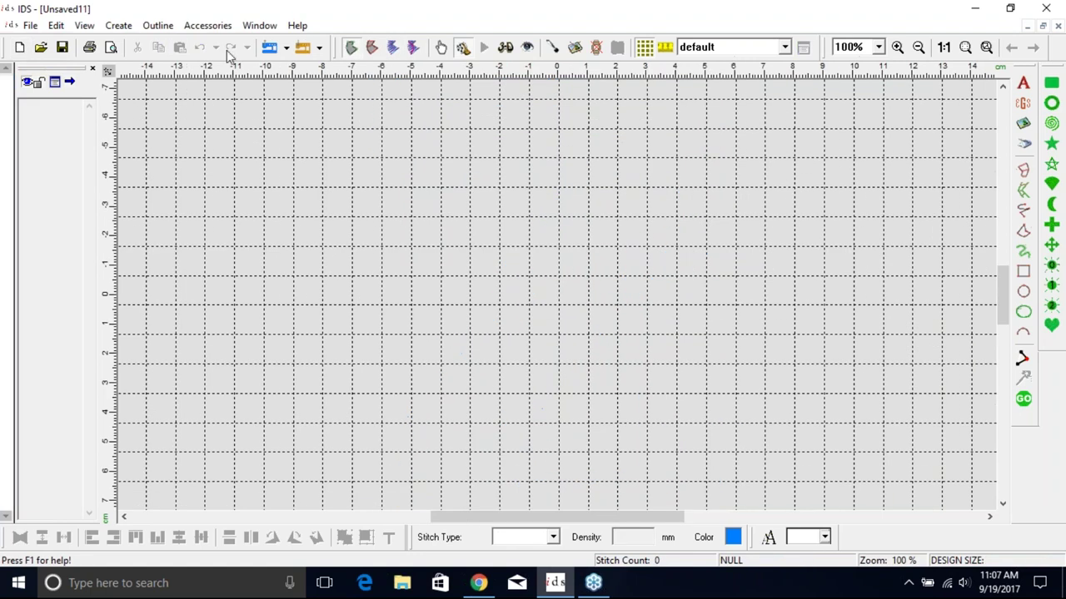
left_click(286, 48)
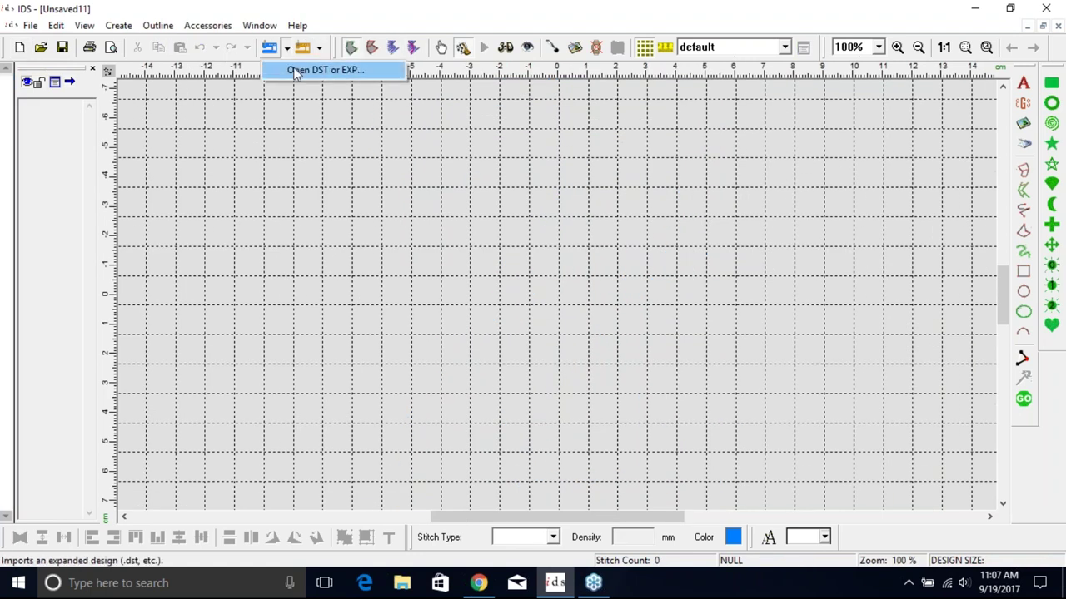
left_click(296, 70)
left_click_drag(685, 248, 685, 322)
left_click(466, 320)
left_click(671, 347)
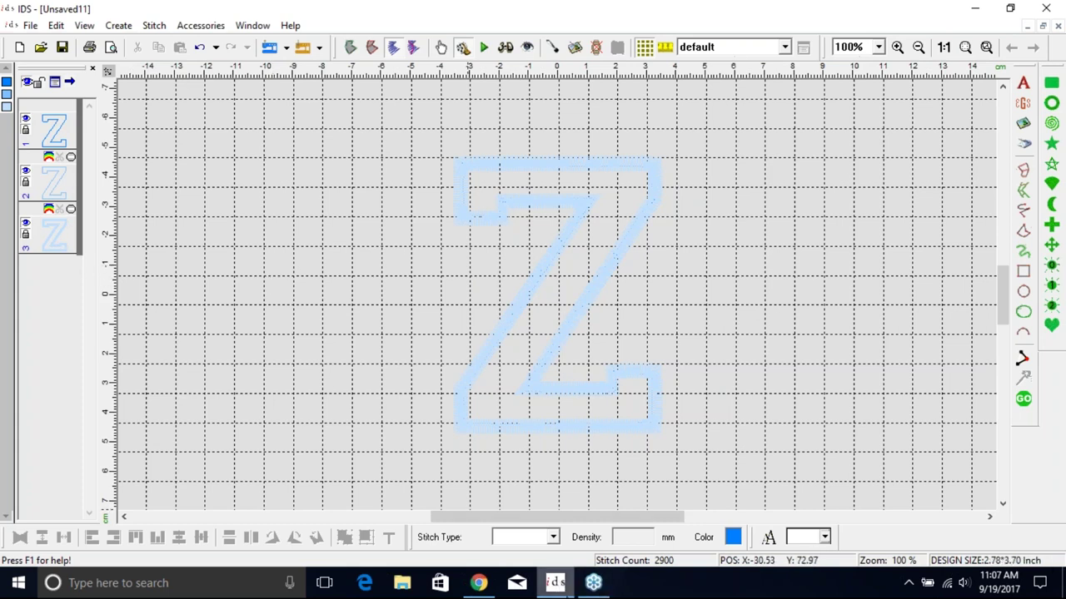
Step: Create another new design and insert the text ZSK in bold CollegiateInsideFLF at size 95 mm
left_click(290, 26)
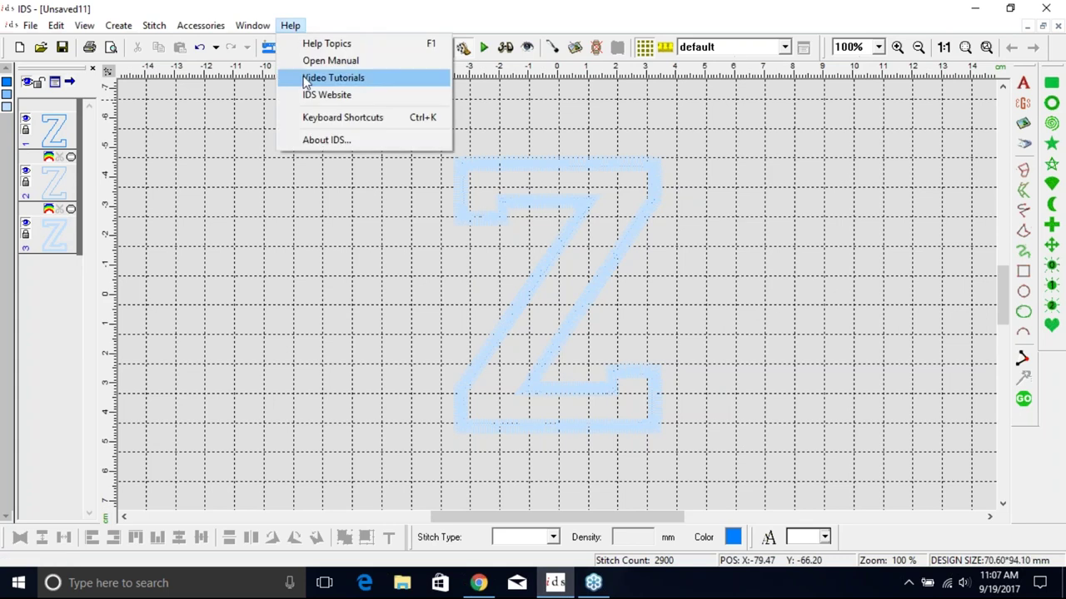
mouse_move(252, 25)
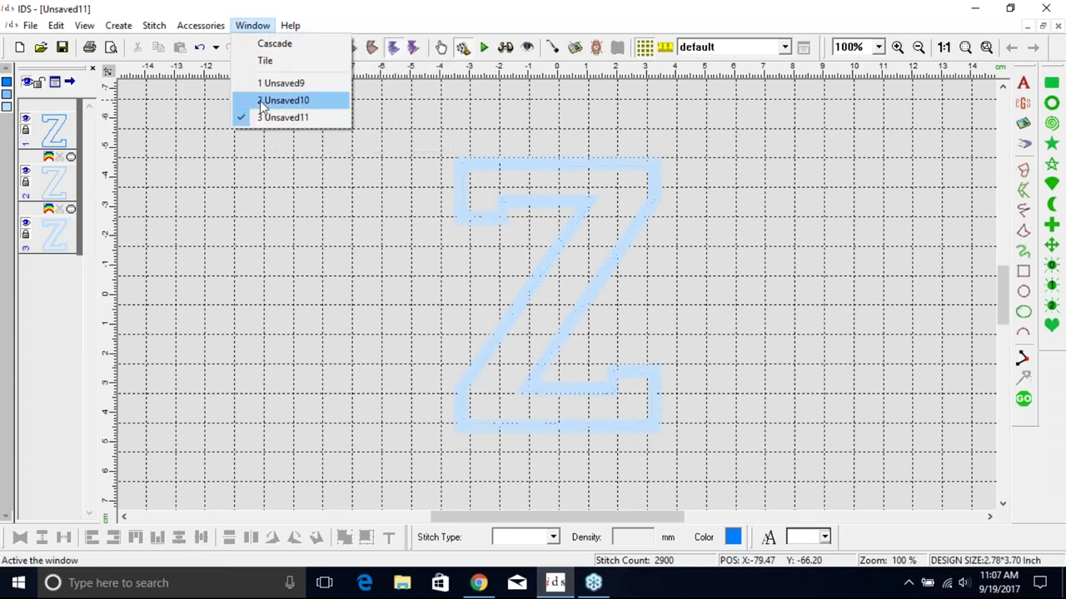
left_click(22, 51)
left_click(1025, 86)
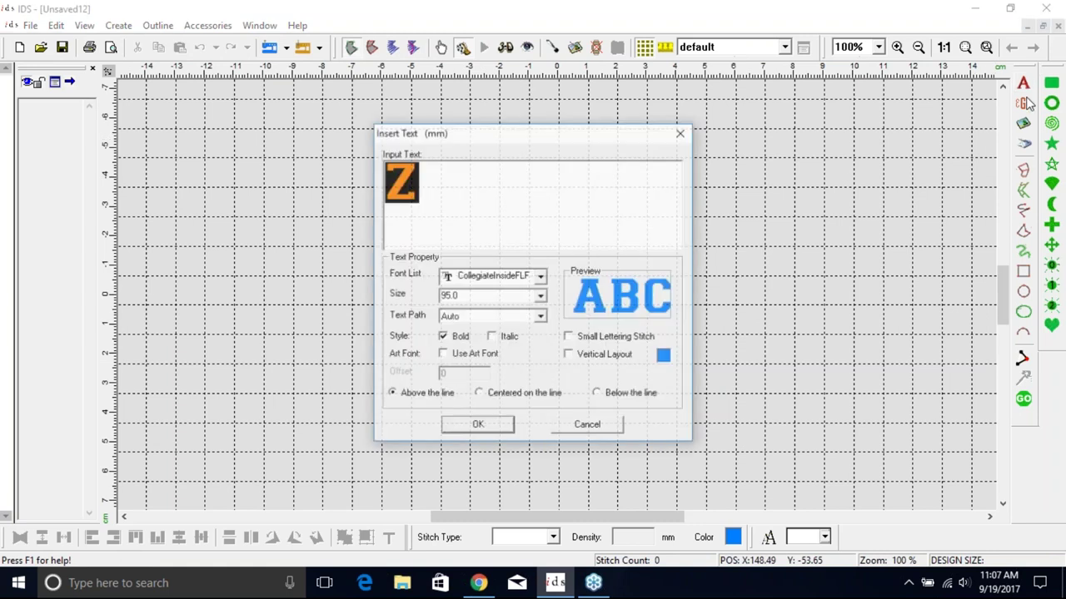
type("Zs")
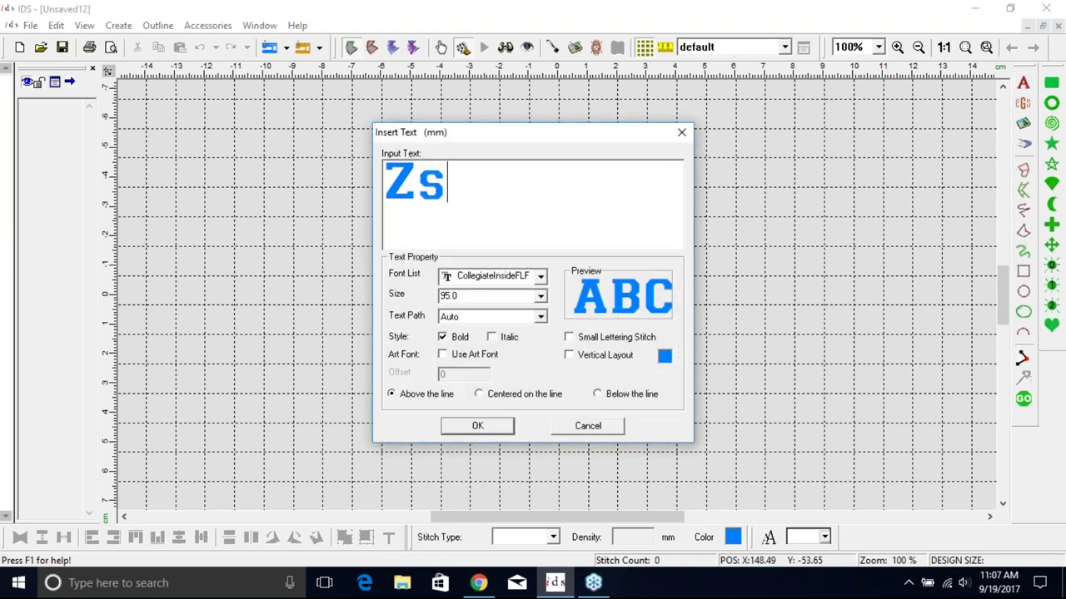
type("k")
key("BackSpace")
key("BackSpace")
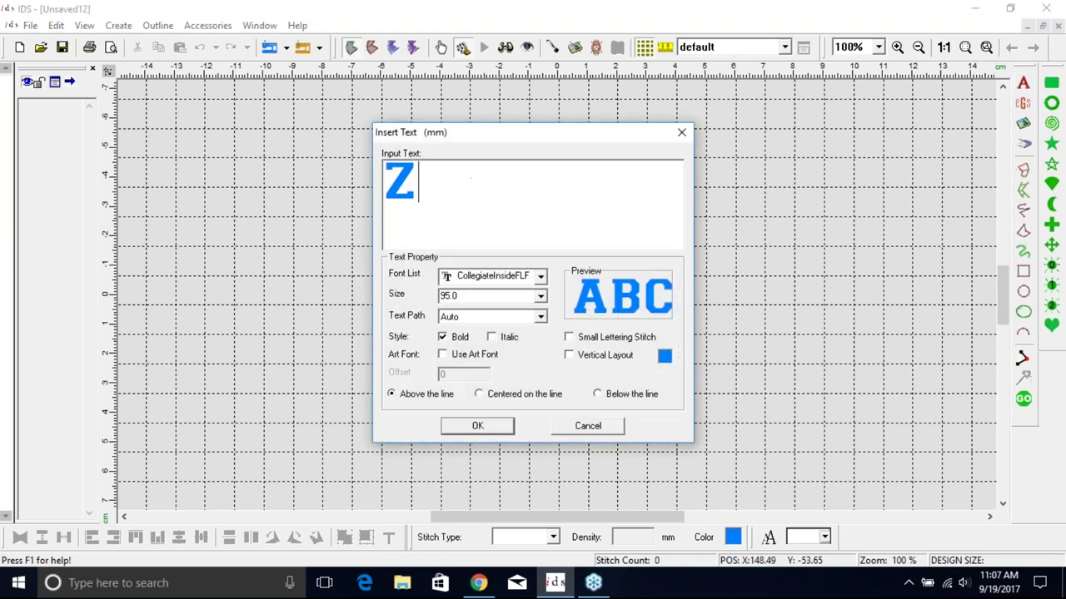
type("sk")
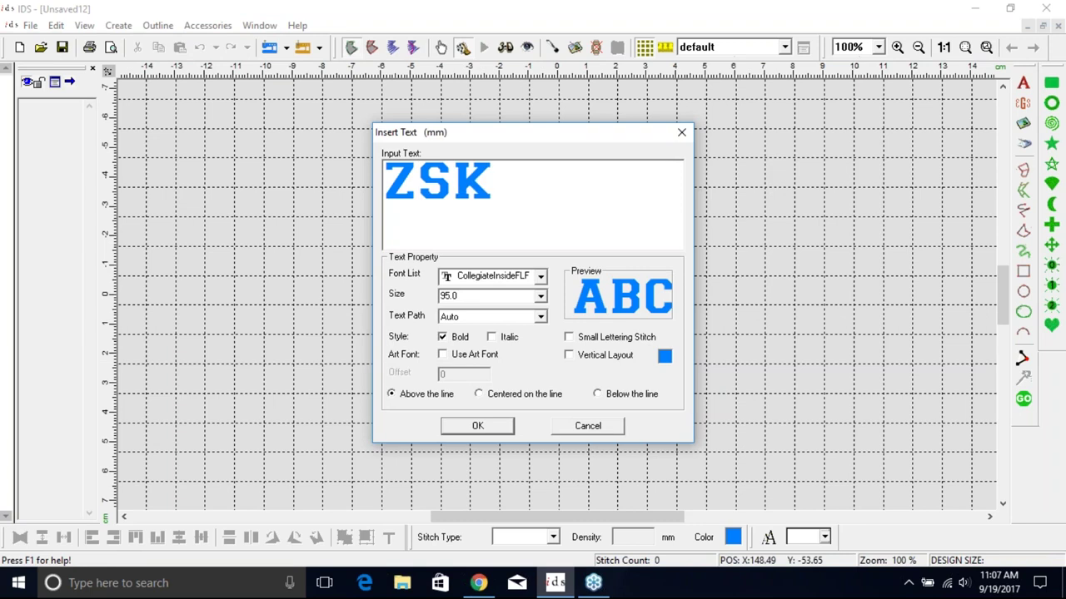
left_click(477, 426)
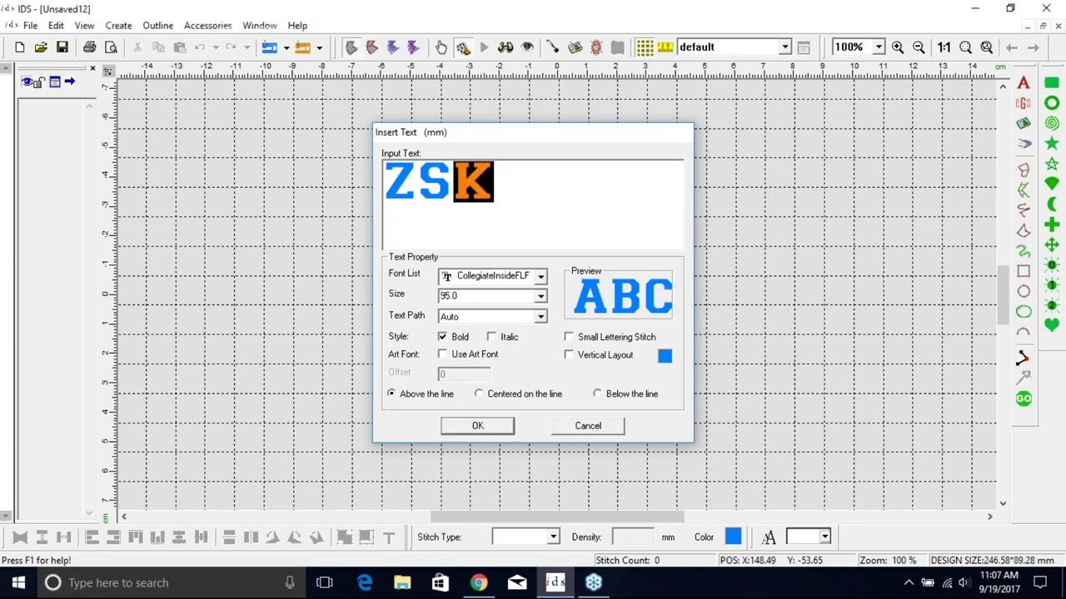
Step: Generate stitches for the ZSK lettering and change the stitch type of all three letters to Applique
left_click(1023, 401)
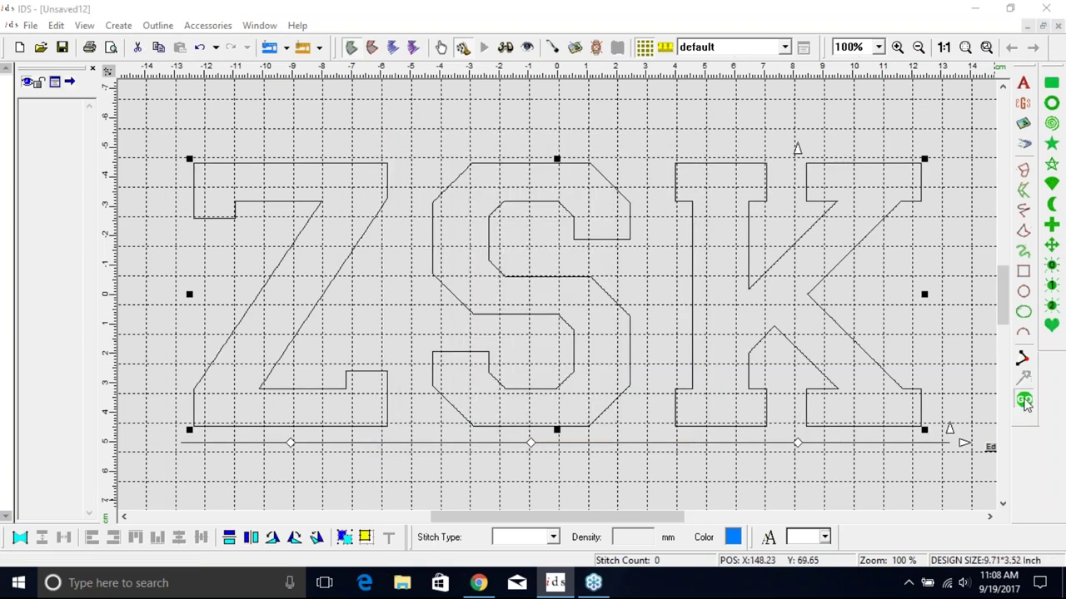
left_click(6, 81)
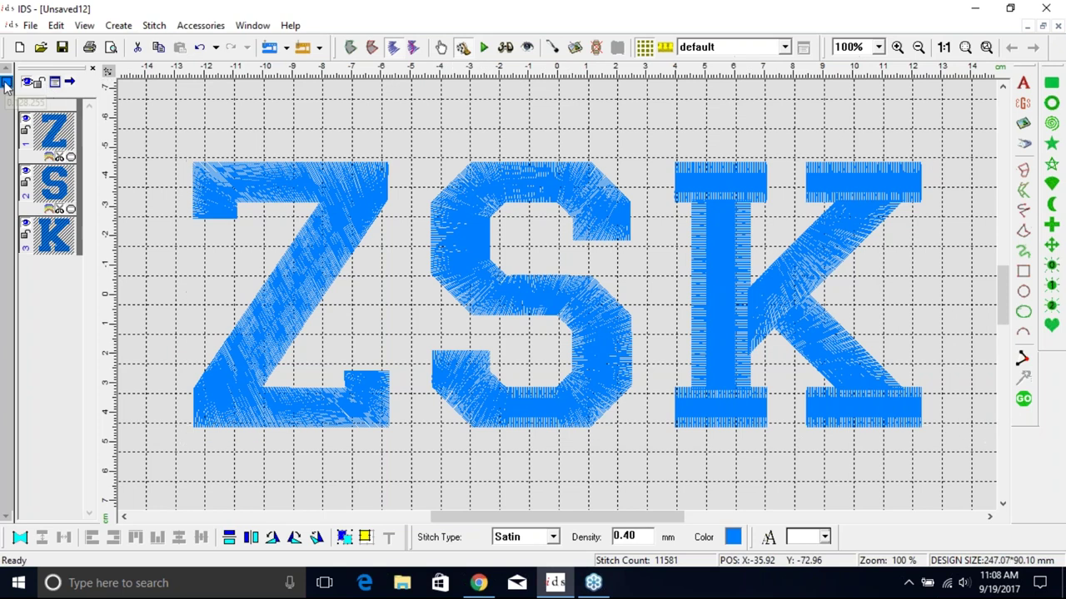
left_click(553, 537)
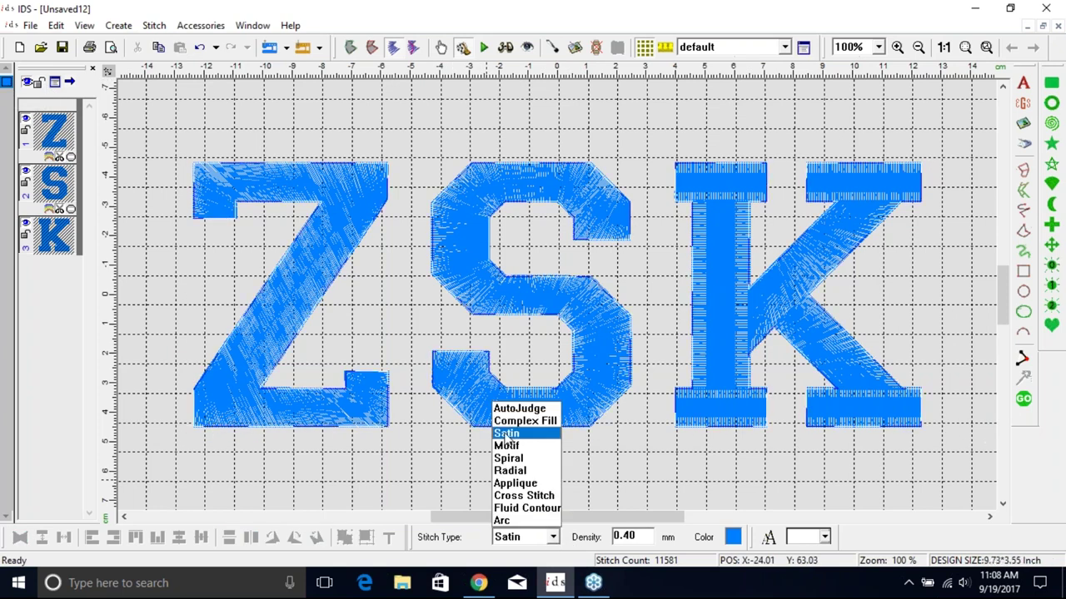
left_click(512, 483)
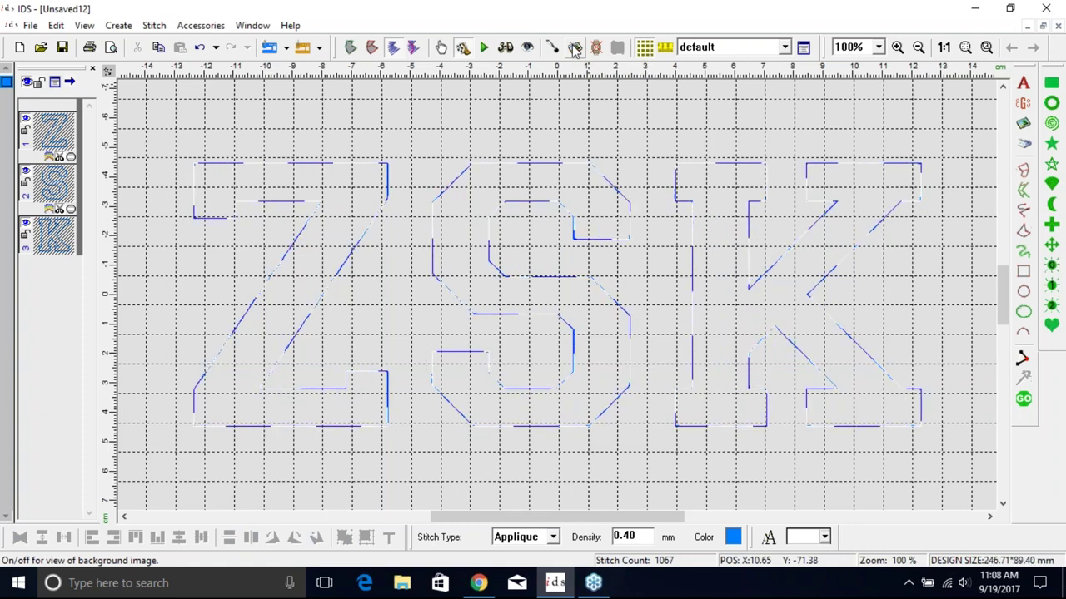
Step: Enable Tack Down and a satin Cover in the applique stitch properties of the ZSK letters
left_click(804, 47)
left_click(523, 123)
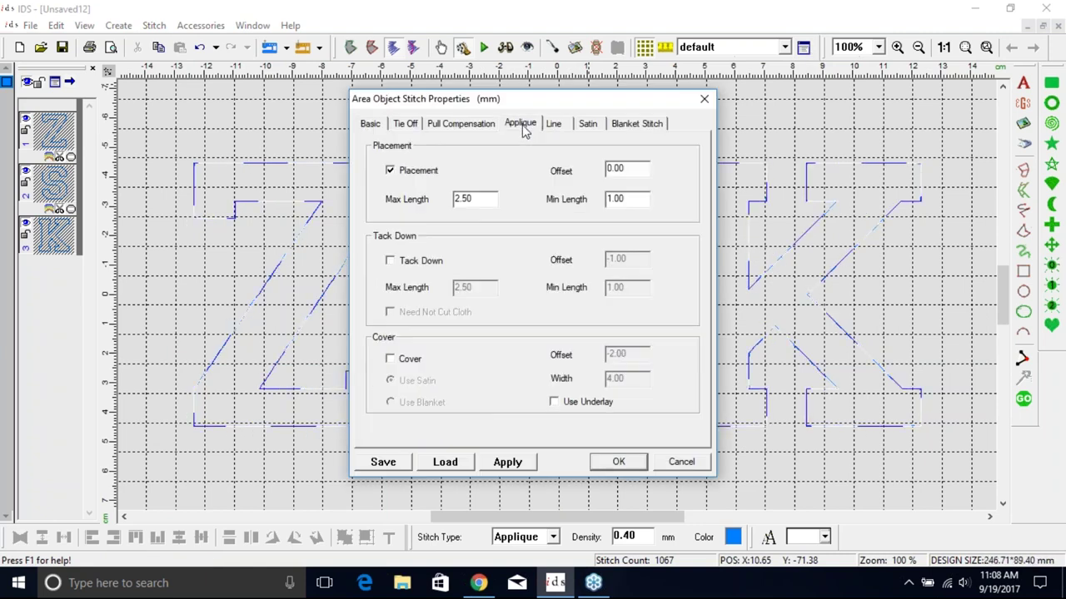
left_click(400, 263)
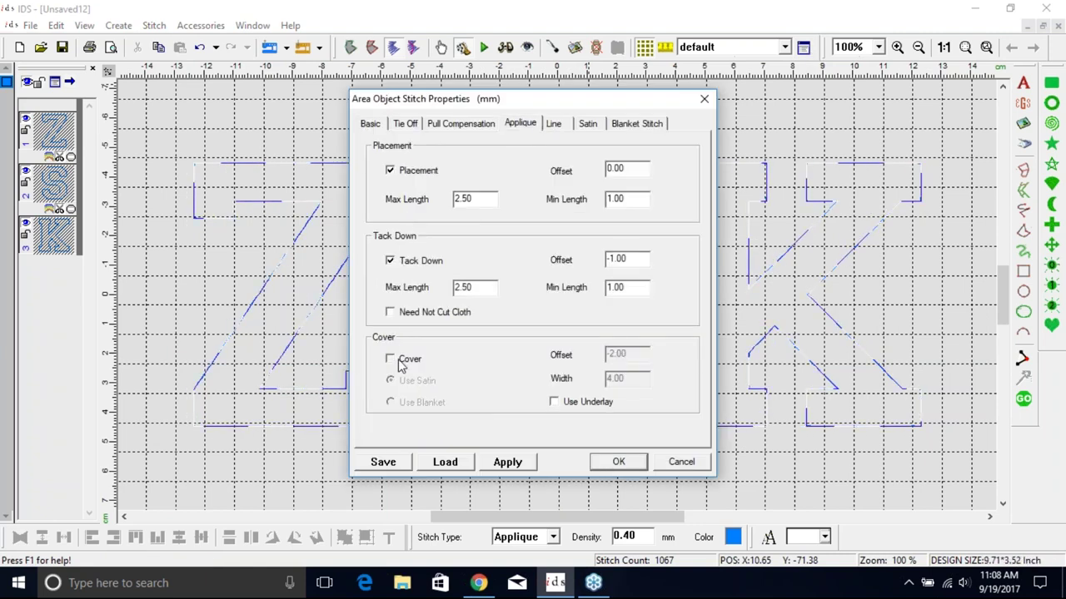
left_click(391, 359)
left_click(530, 463)
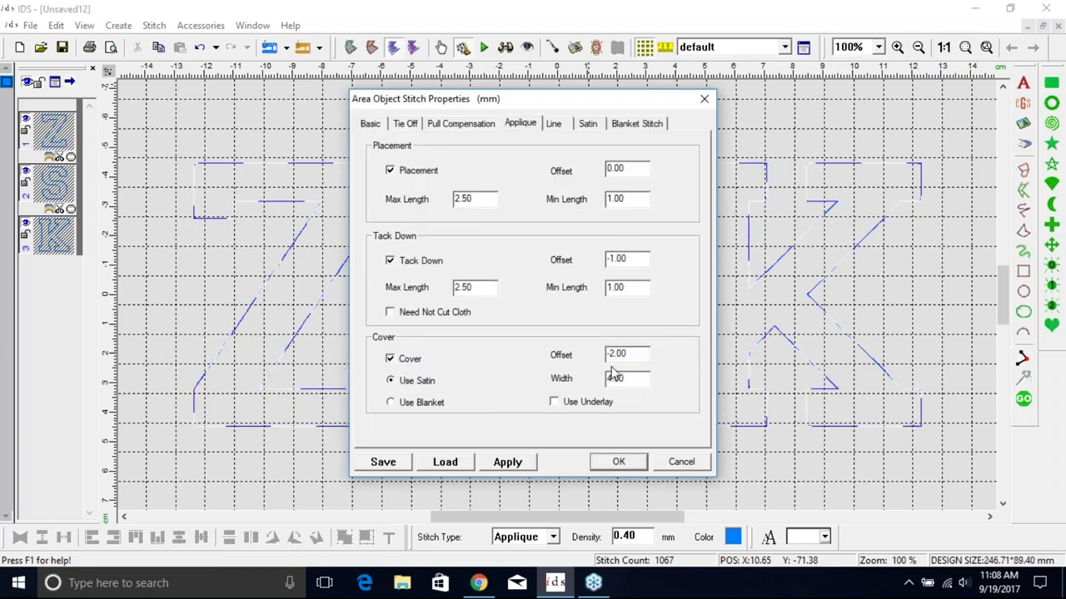
Step: Save the stitch properties over default.std in the IDS Properties folder on the C drive, and apply them to the ZSK letters
left_click(393, 465)
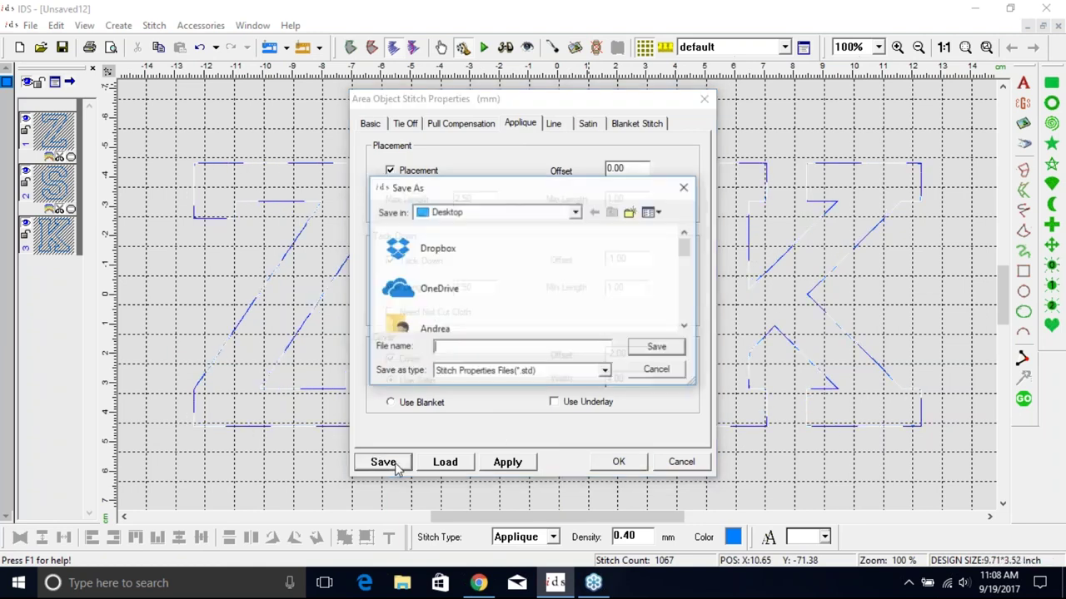
left_click(533, 211)
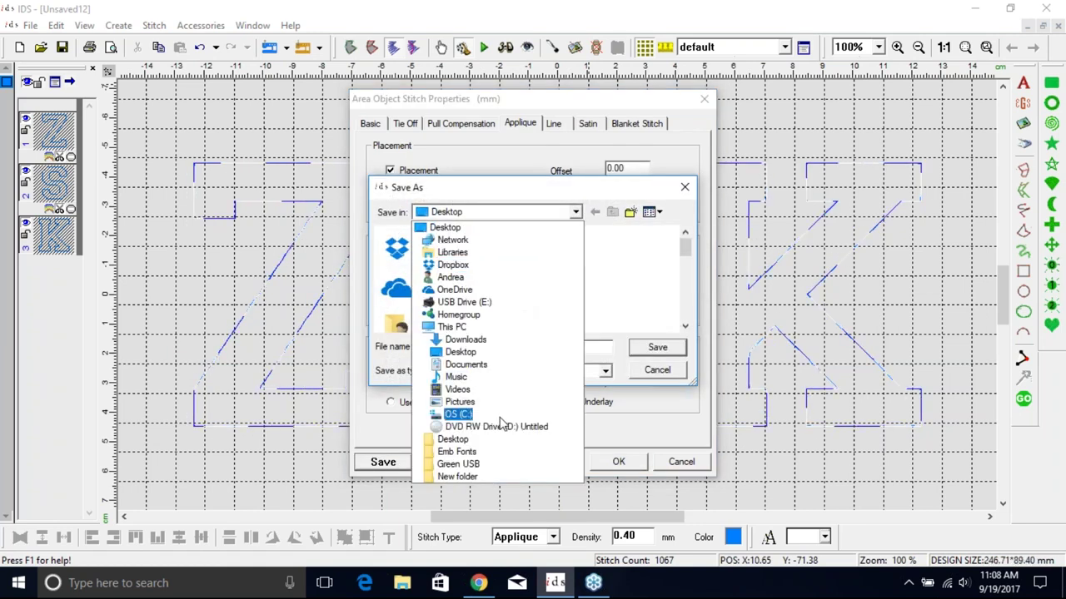
left_click(500, 415)
scroll(497, 286, "down", 3)
scroll(497, 285, "down", 1)
double_click(420, 310)
double_click(402, 267)
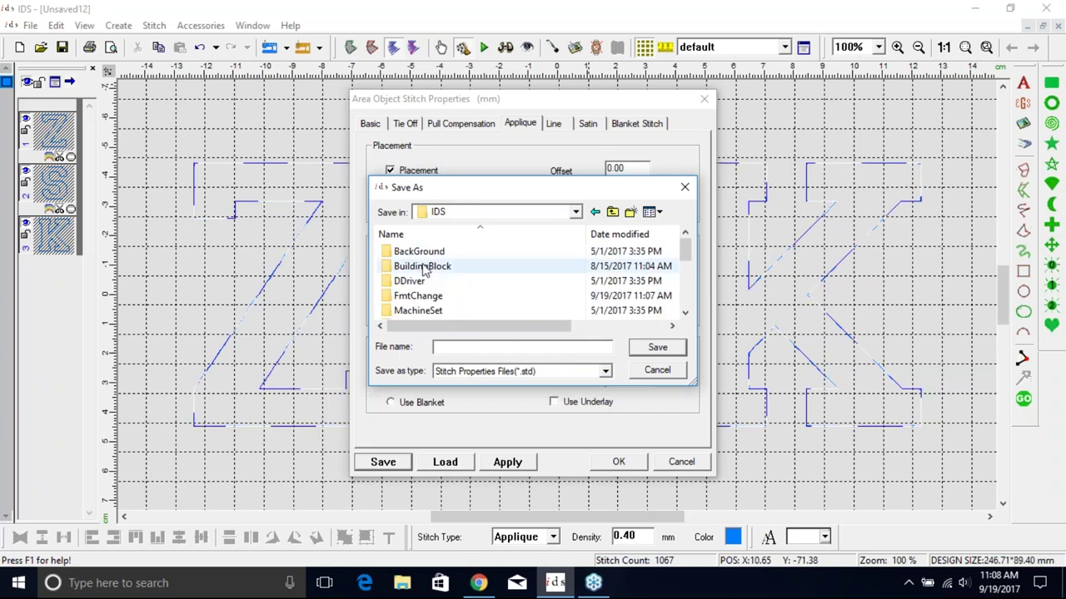
scroll(427, 300, "down", 2)
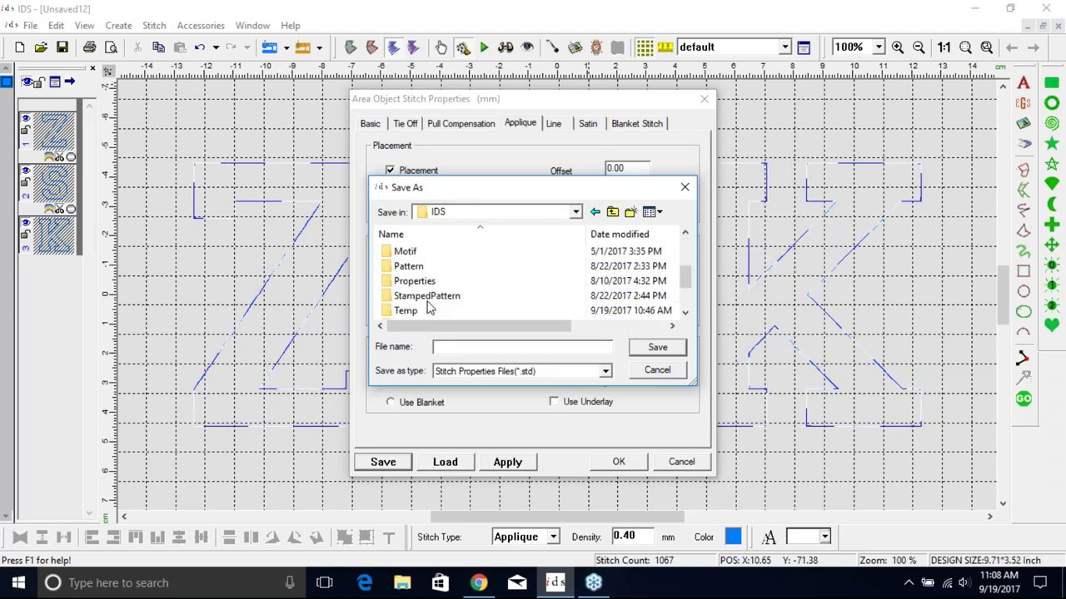
double_click(431, 280)
scroll(440, 276, "down", 2)
left_click(425, 268)
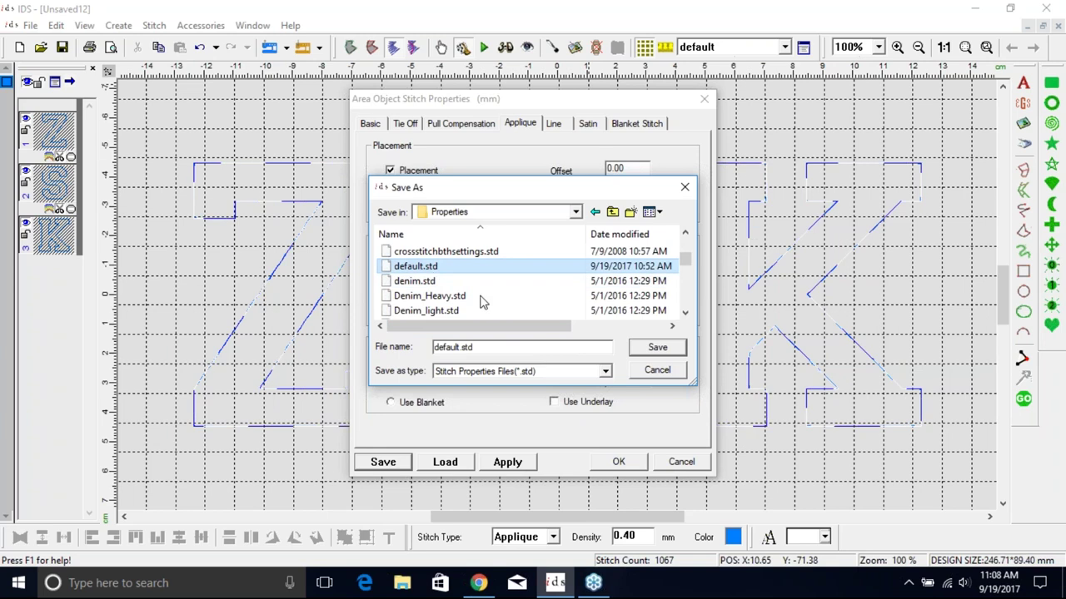
left_click(645, 350)
left_click(578, 296)
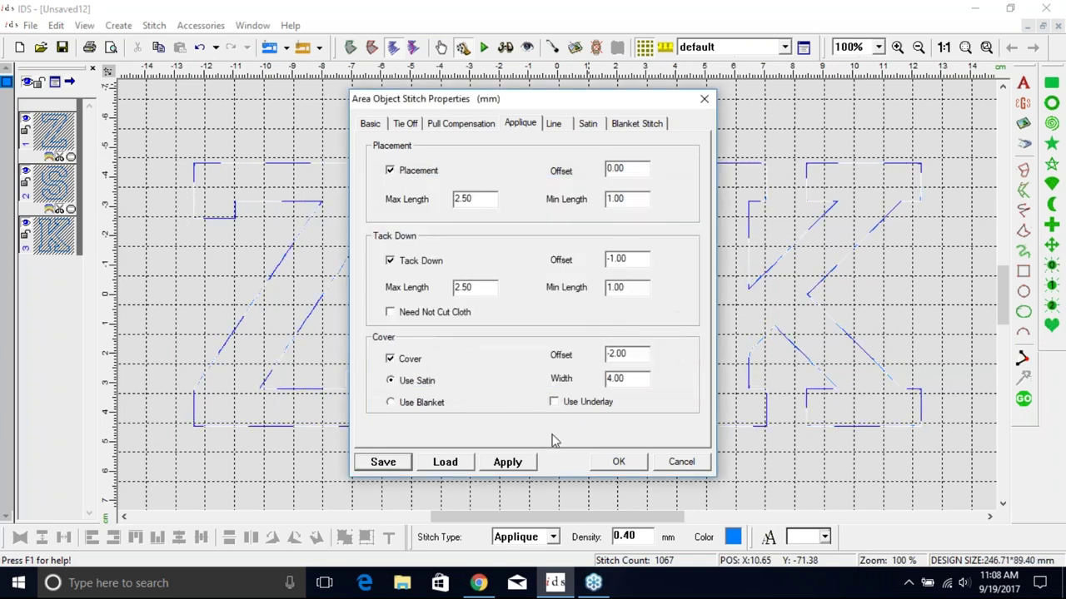
left_click(525, 462)
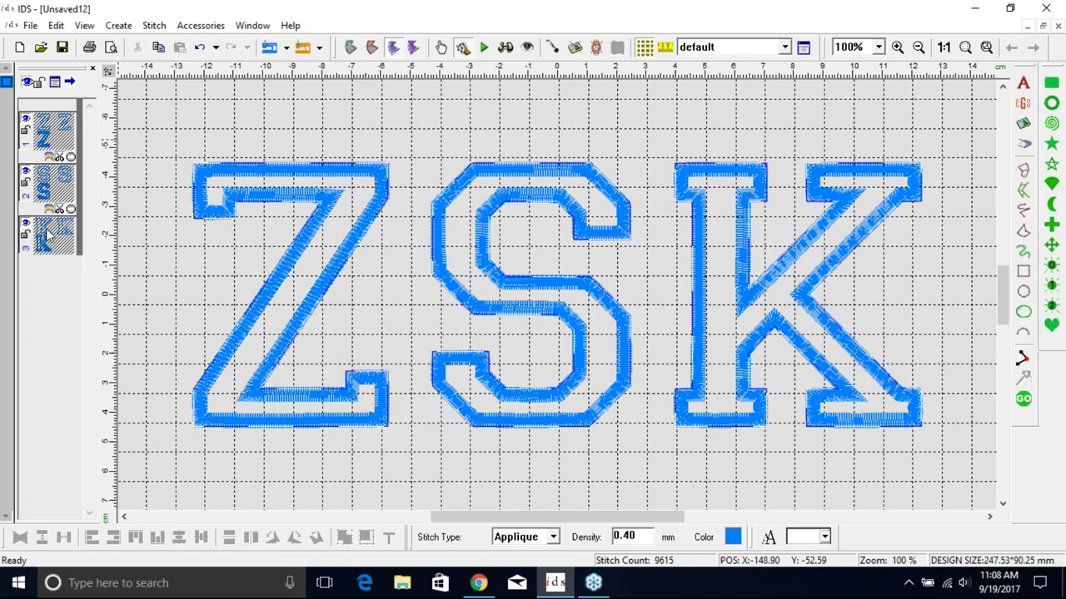
left_click(420, 476)
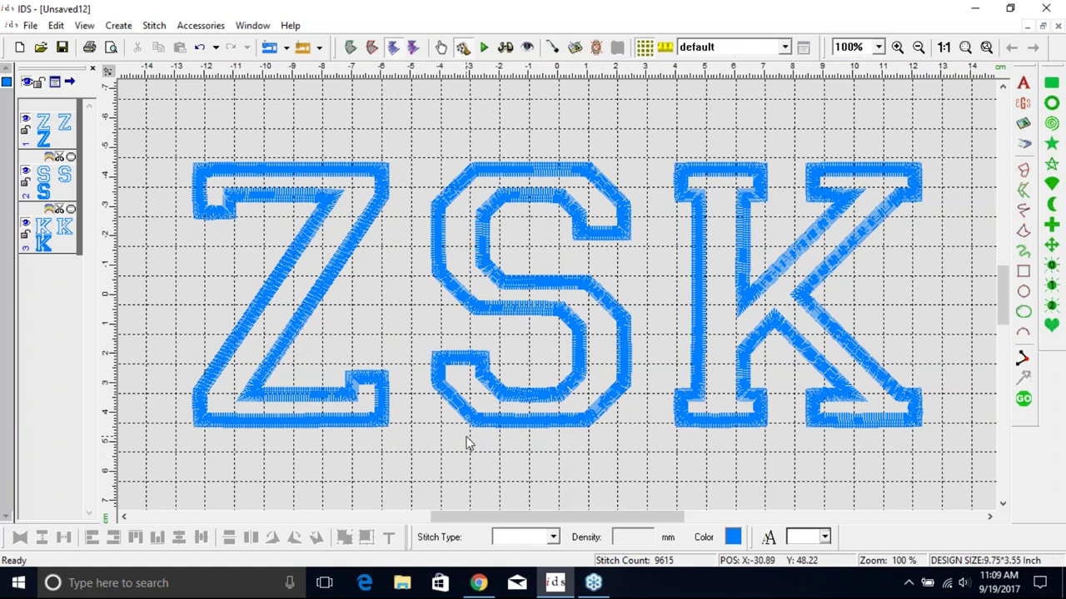
Step: Export the ZSK applique design as a DST machine file named ZSK on the Desktop
left_click(325, 47)
left_click(330, 70)
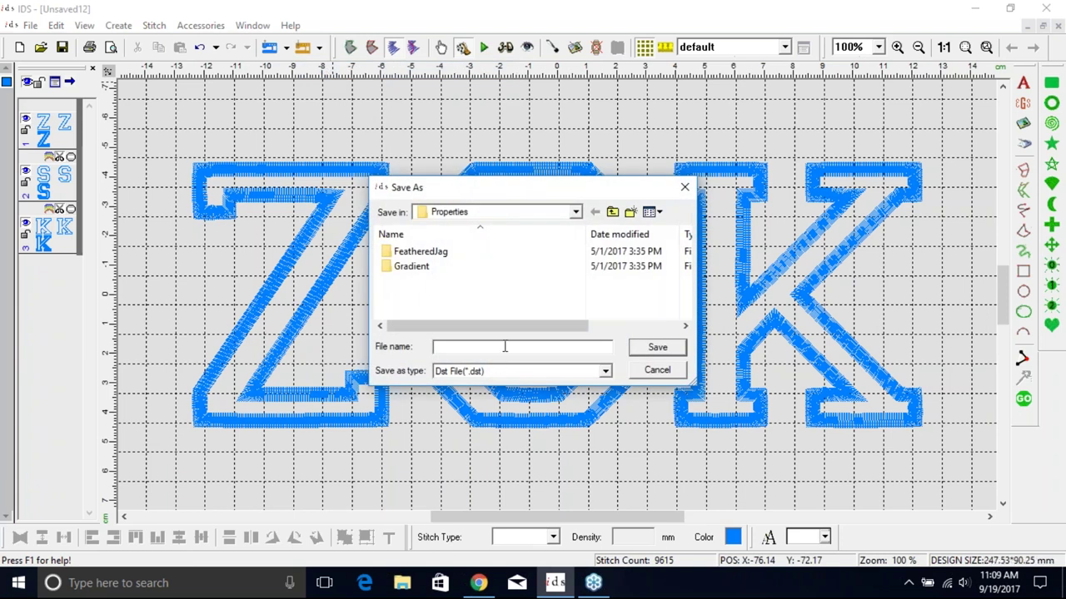
left_click(534, 219)
left_click(477, 223)
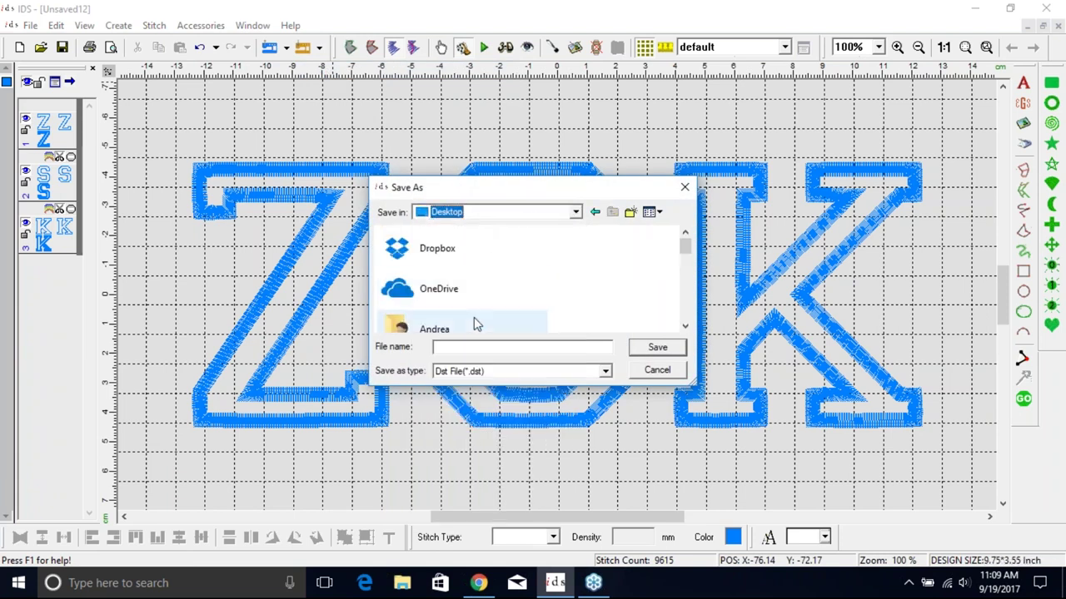
left_click(479, 347)
type("ZSK")
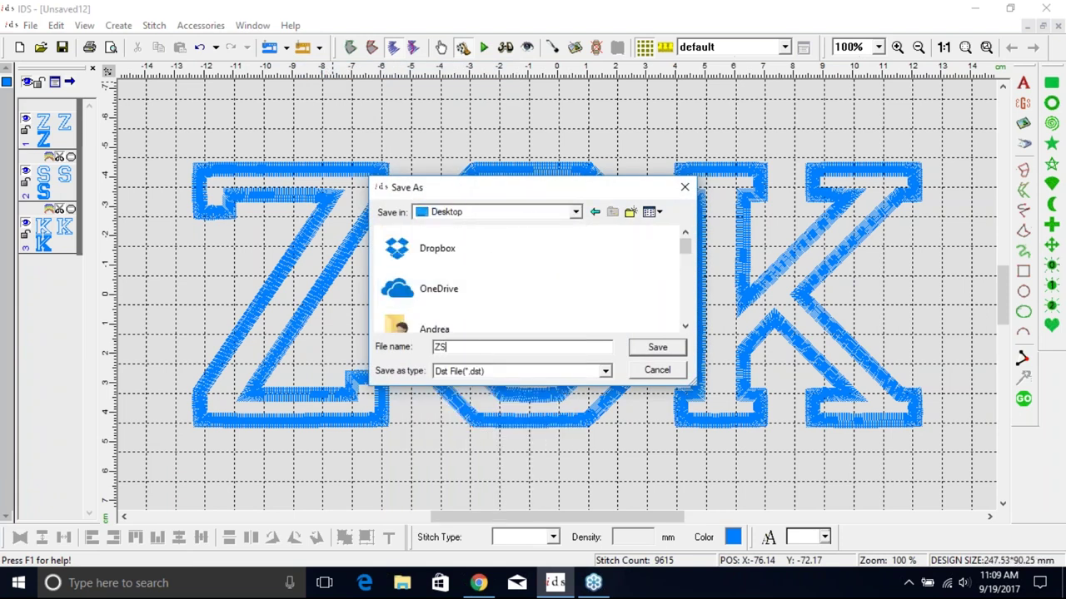
left_click(674, 354)
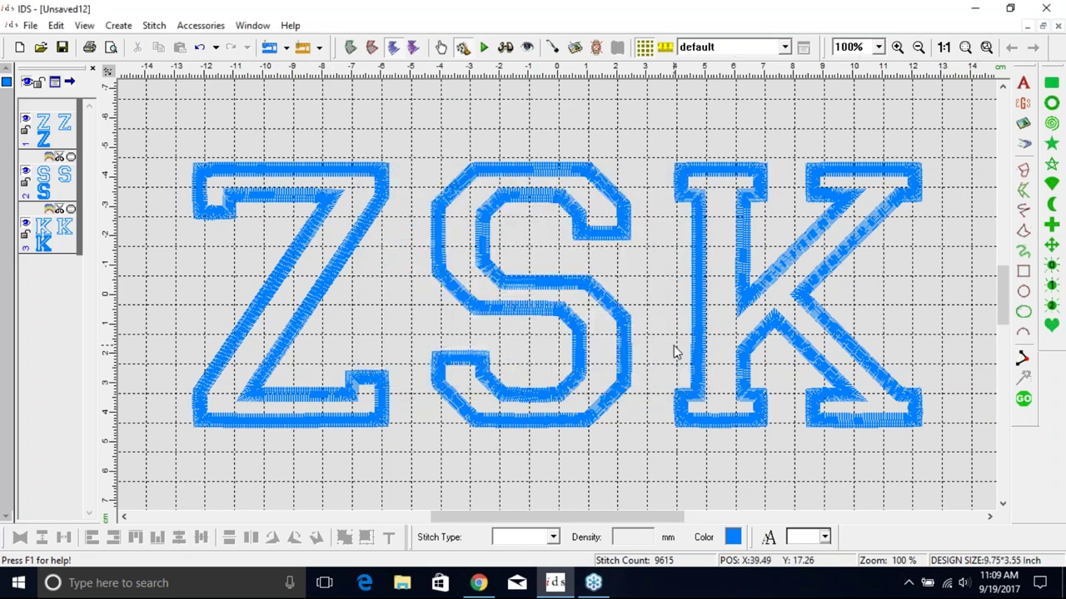
Step: Create a new design, import the ZSK.dst machine file from the Desktop into it, and review its sequence of letter segments
left_click(20, 48)
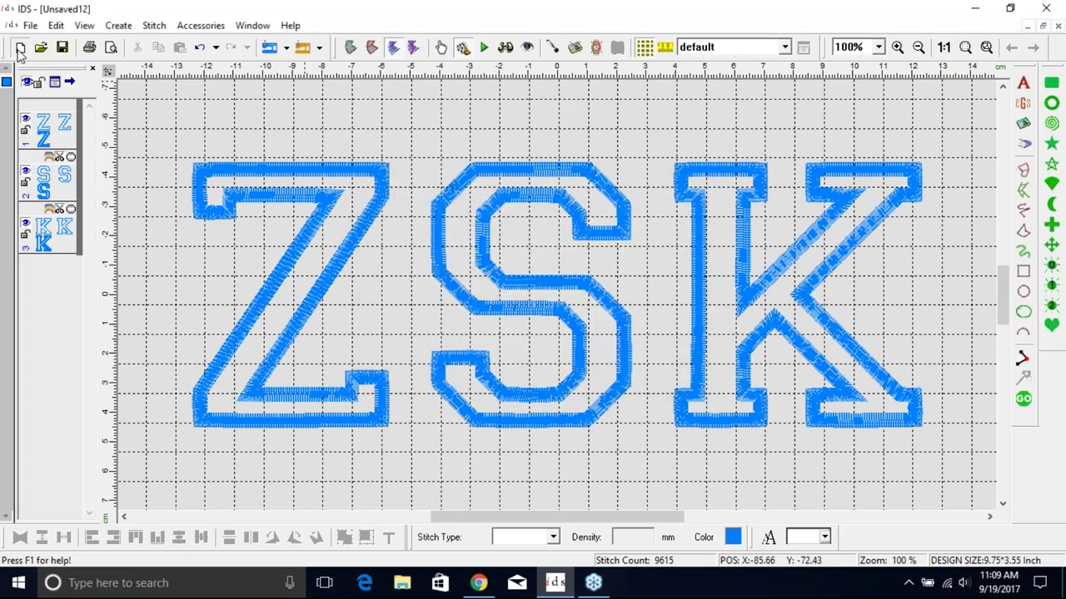
left_click(292, 73)
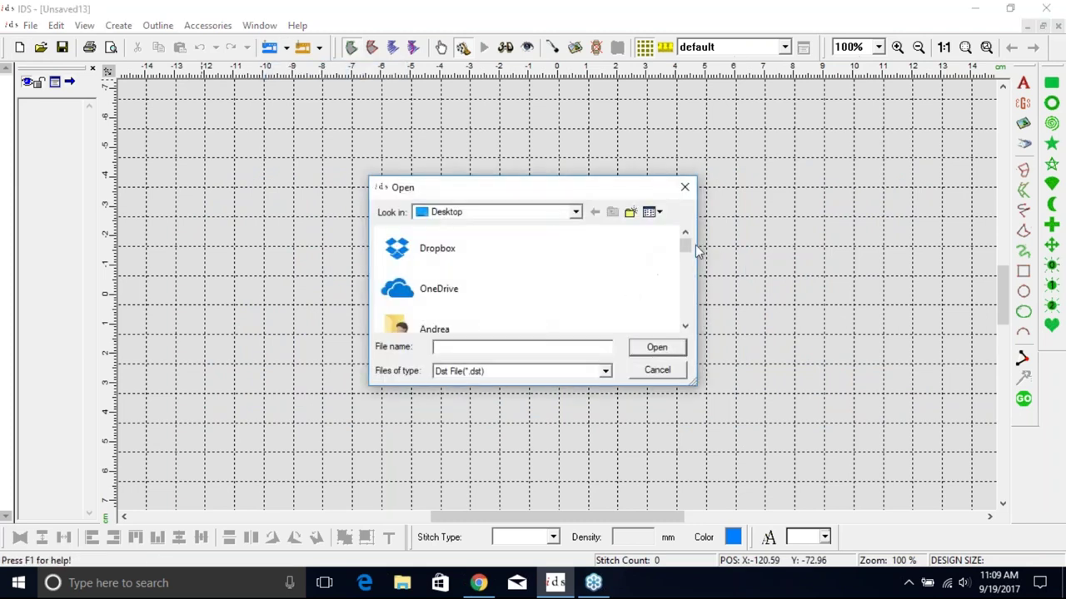
left_click_drag(694, 254, 695, 331)
left_click(474, 315)
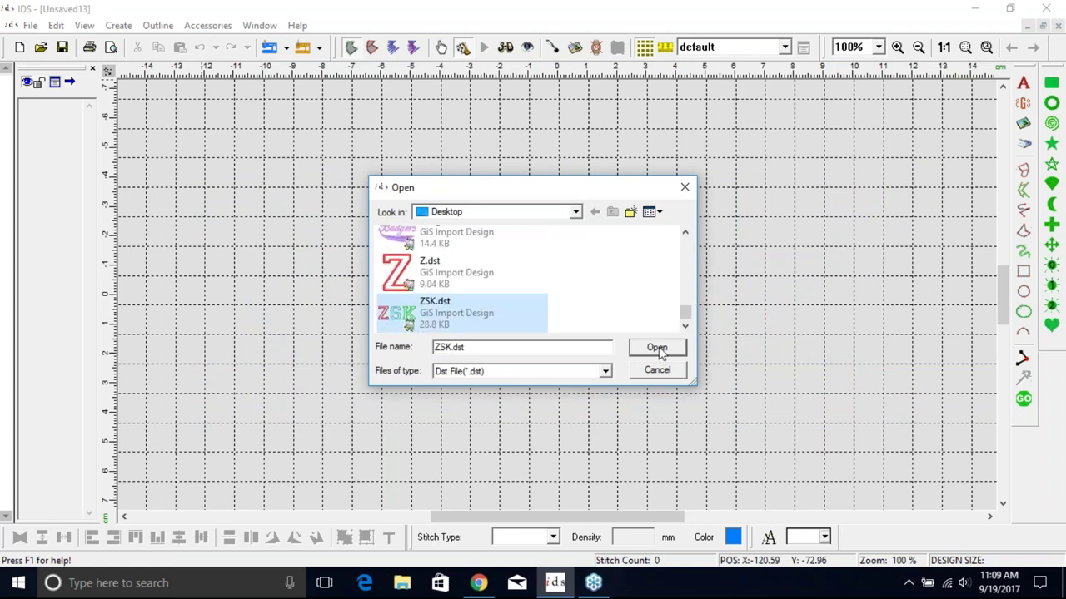
left_click(656, 348)
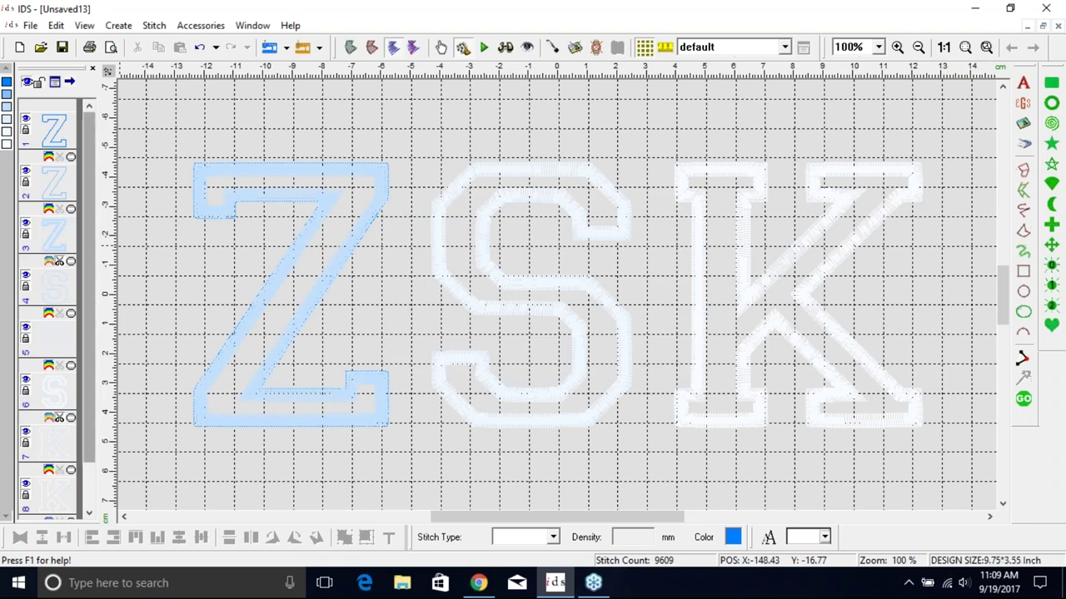
left_click_drag(81, 324, 86, 383)
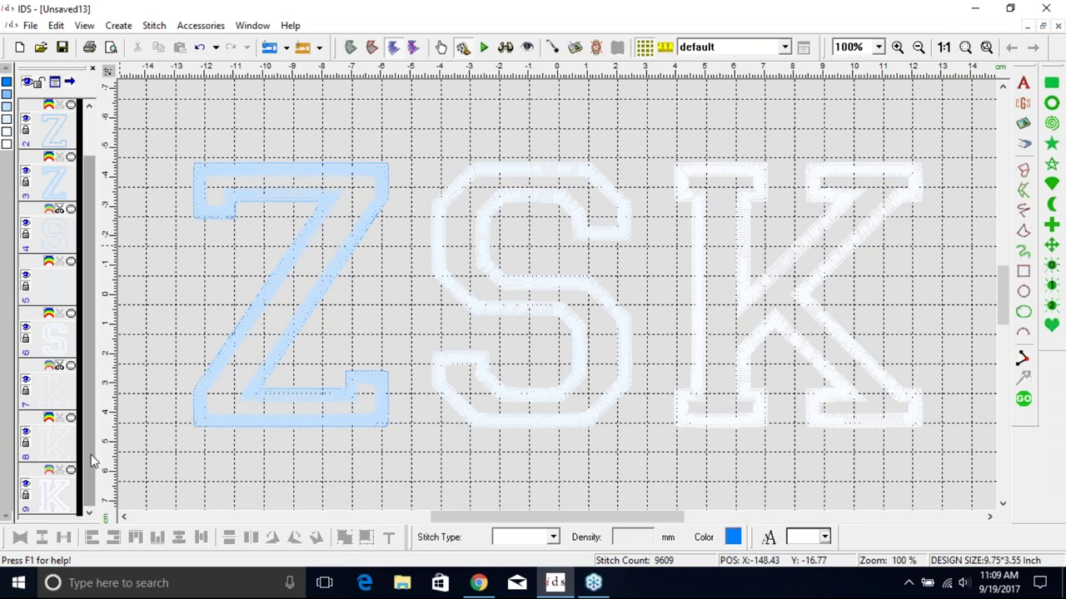
scroll(97, 458, "up", 1)
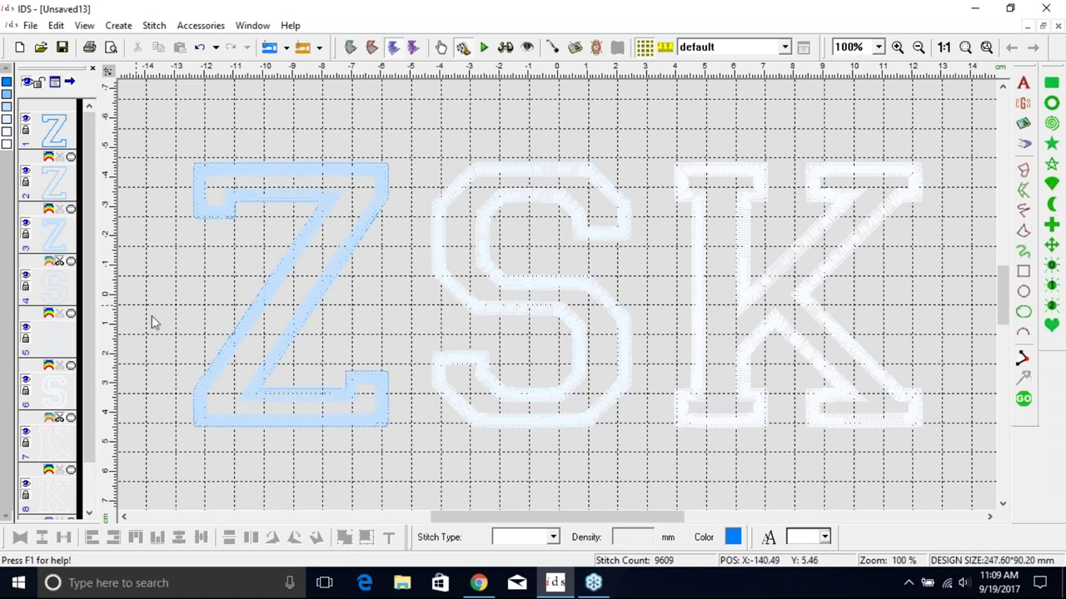
Step: Switch to the Windows desktop and move the ZSK.RGB and Z.RGB color files to the Recycle Bin
left_click(975, 10)
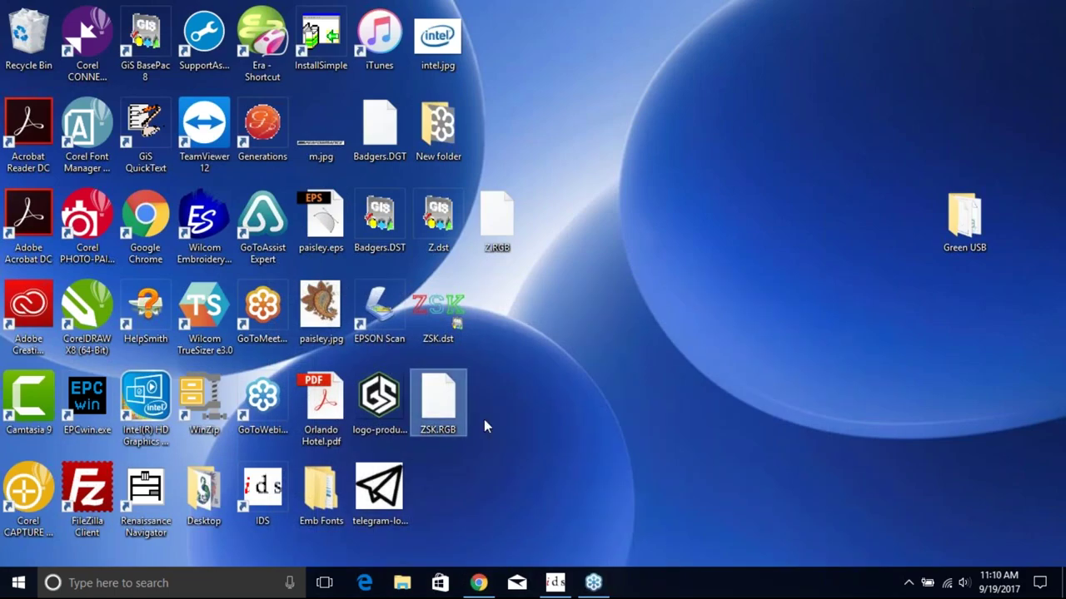
left_click_drag(452, 402, 30, 35)
double_click(496, 237)
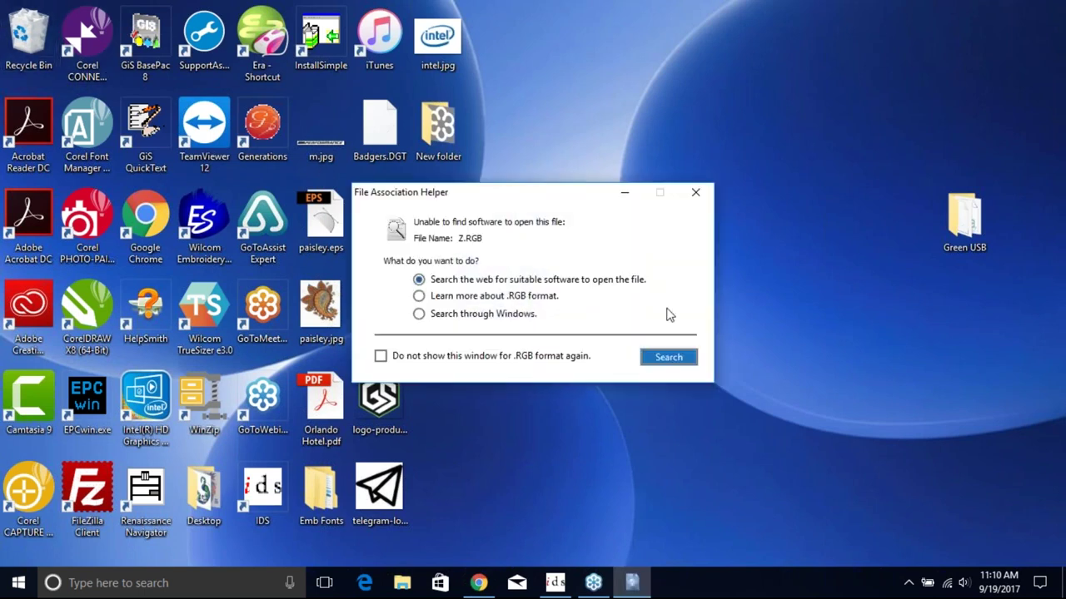
left_click(699, 194)
left_click_drag(496, 218, 22, 35)
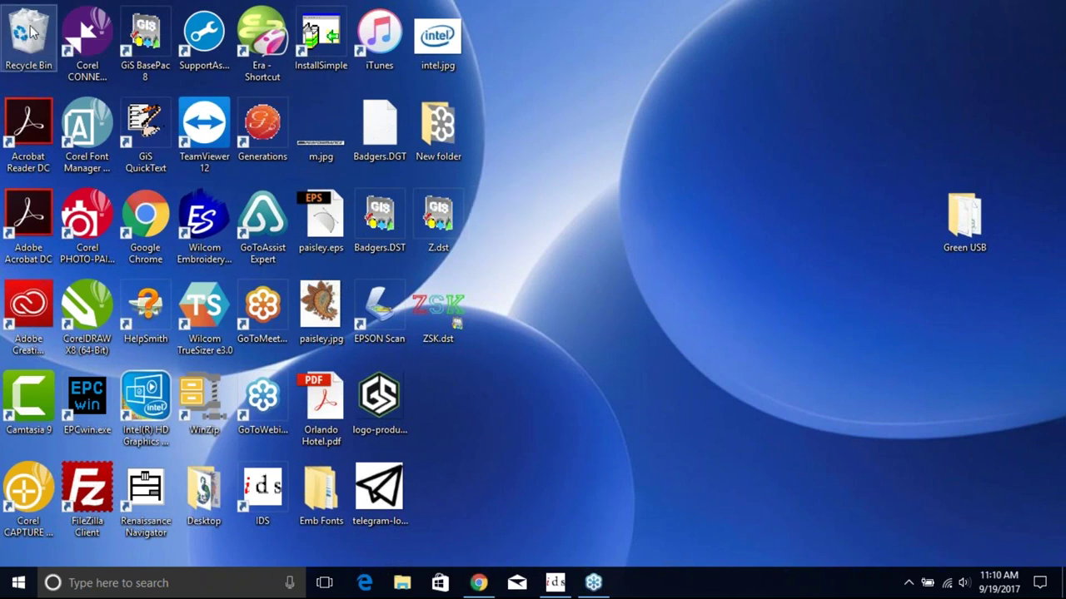
Step: Switch back to IDS, import ZSK.dst from the Desktop into another new design, and review its sequence of letter segments
left_click(556, 583)
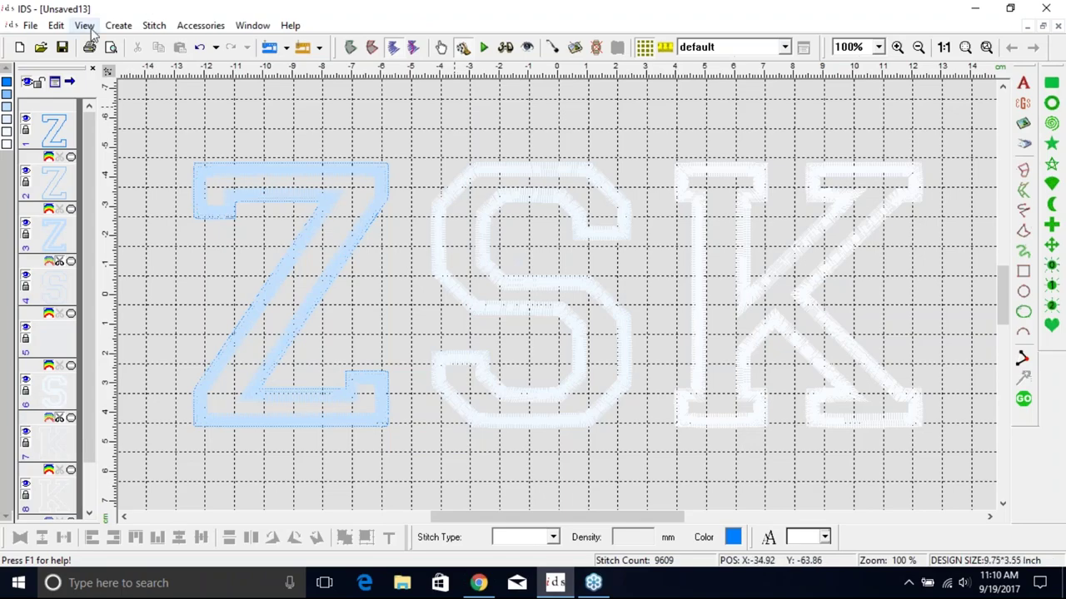
left_click(19, 47)
left_click(285, 48)
left_click(312, 69)
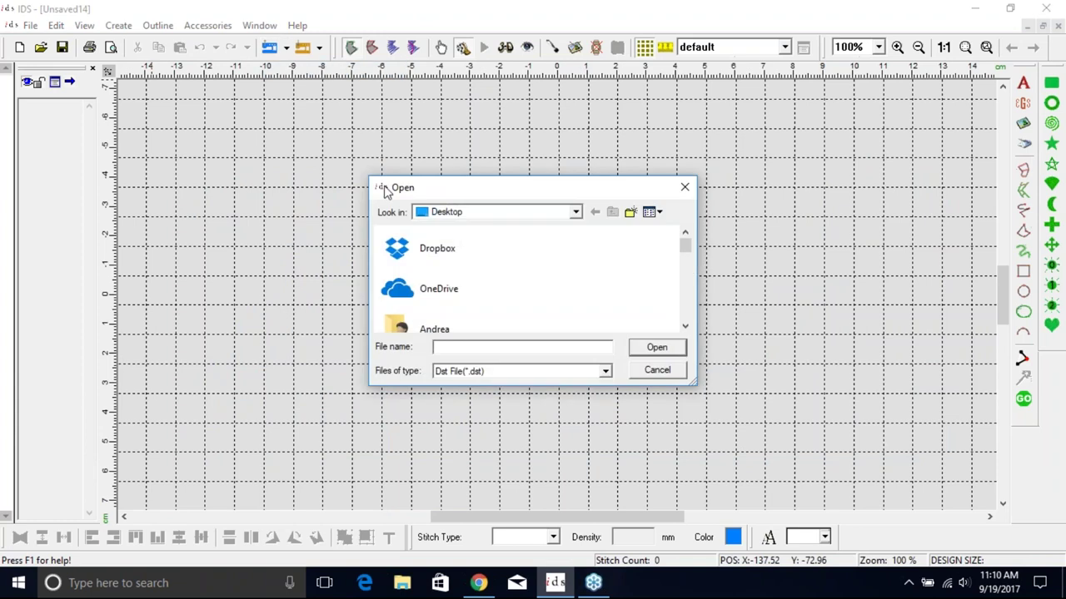
left_click_drag(685, 252, 685, 313)
left_click(502, 305)
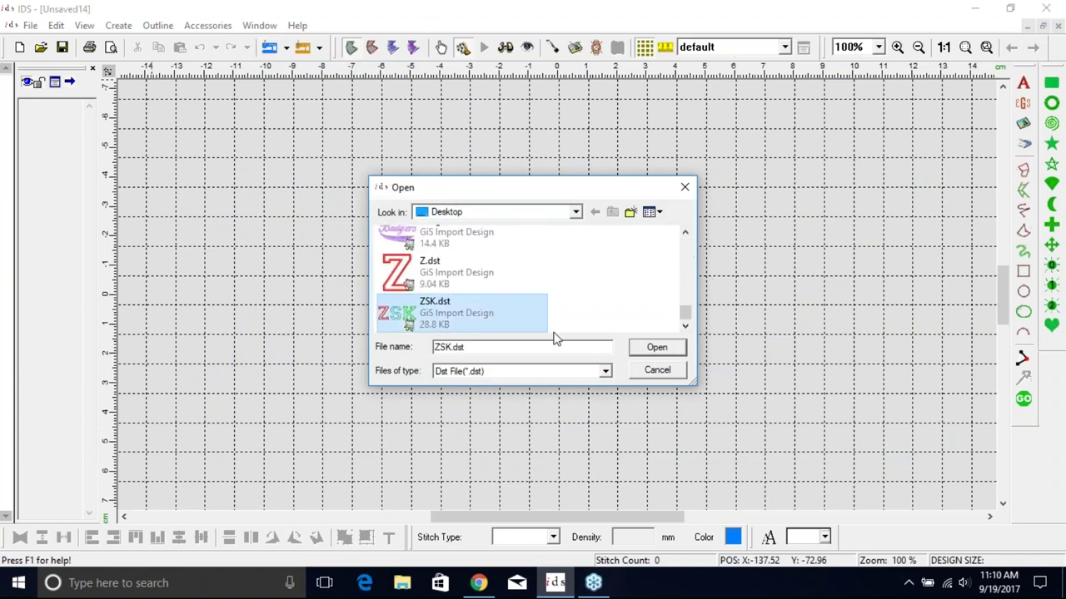
left_click(654, 347)
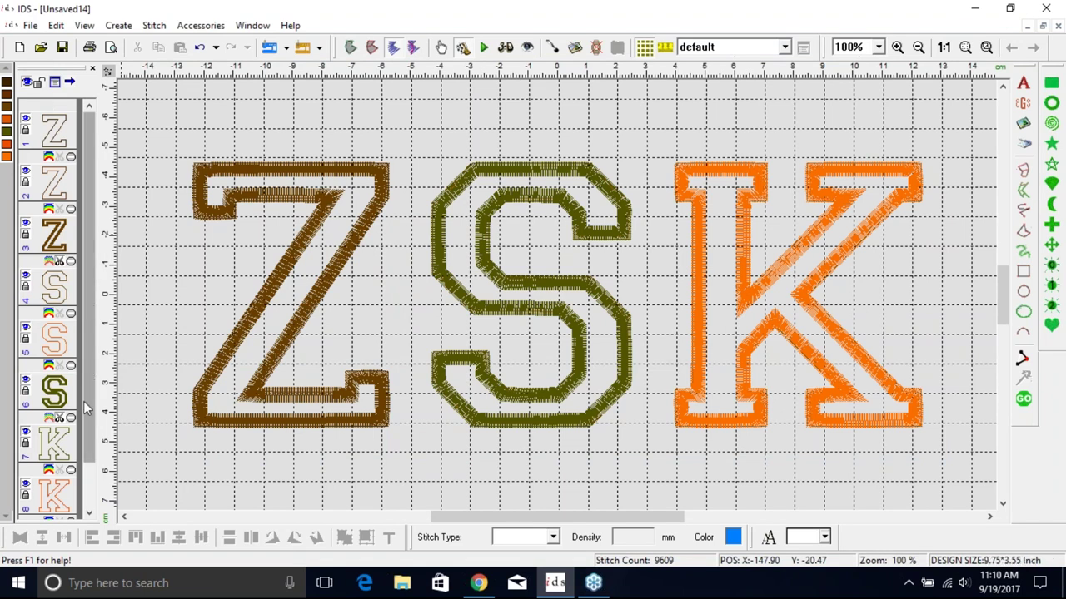
left_click_drag(92, 452, 96, 522)
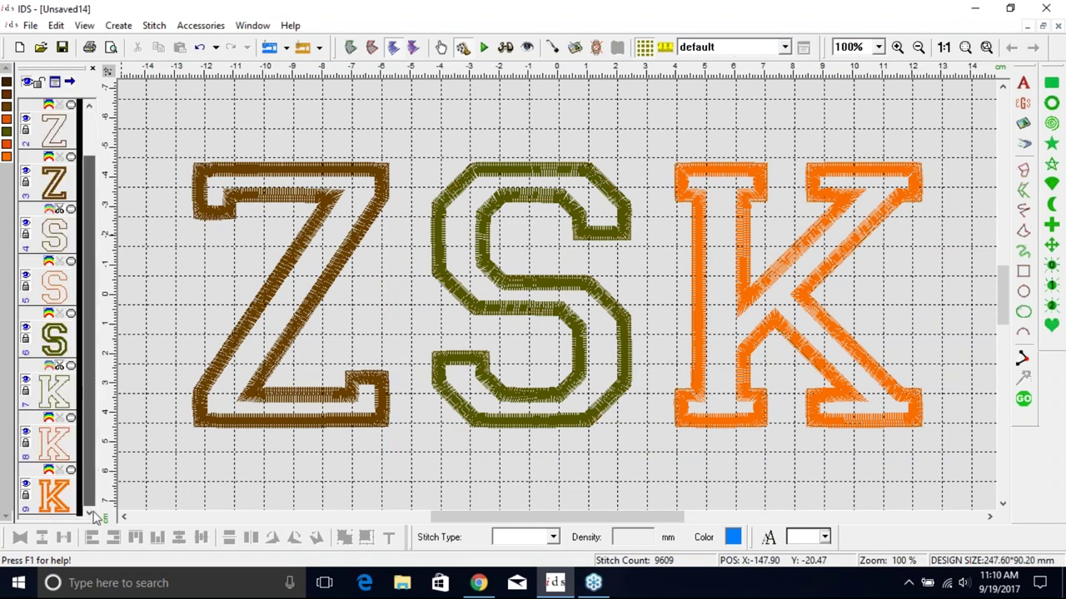
scroll(95, 504, "up", 1)
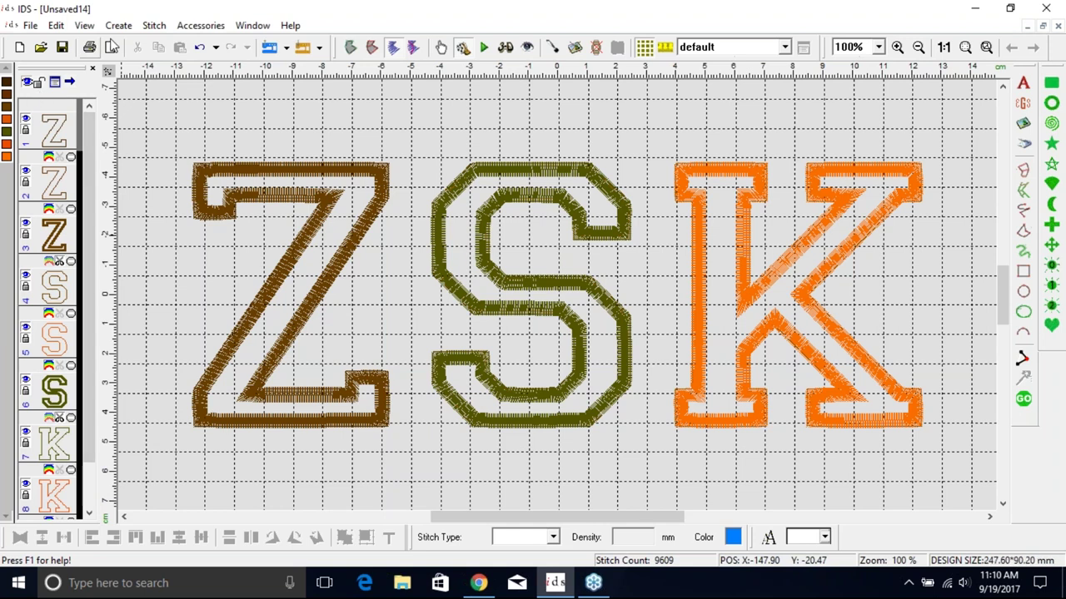
Step: Show the original ZSK applique design in Unsaved12 for comparison, and return to the imported DST version in Unsaved14
left_click(290, 25)
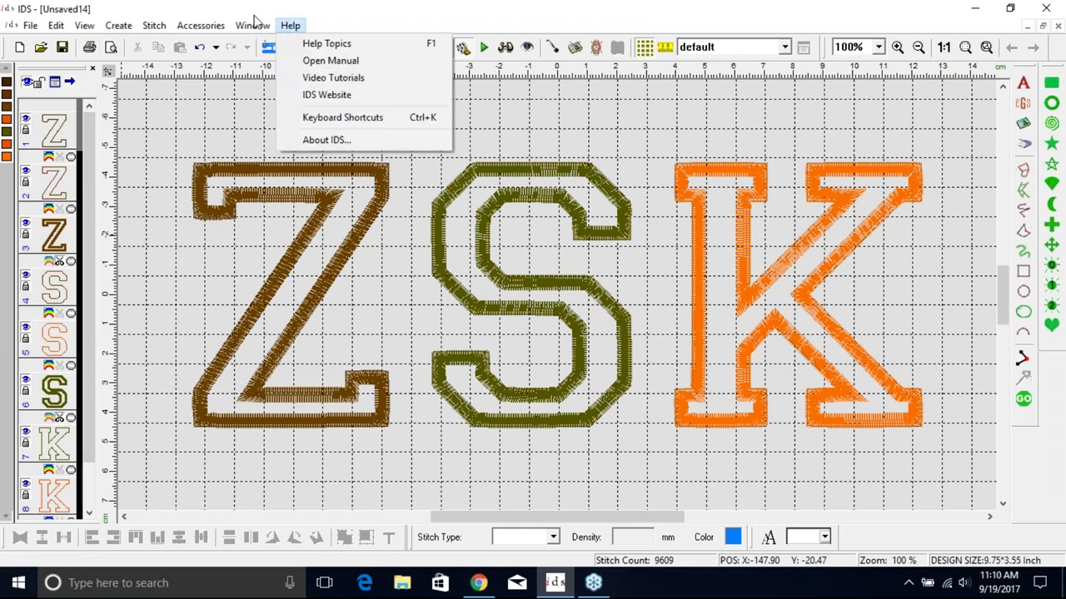
mouse_move(252, 25)
left_click(268, 136)
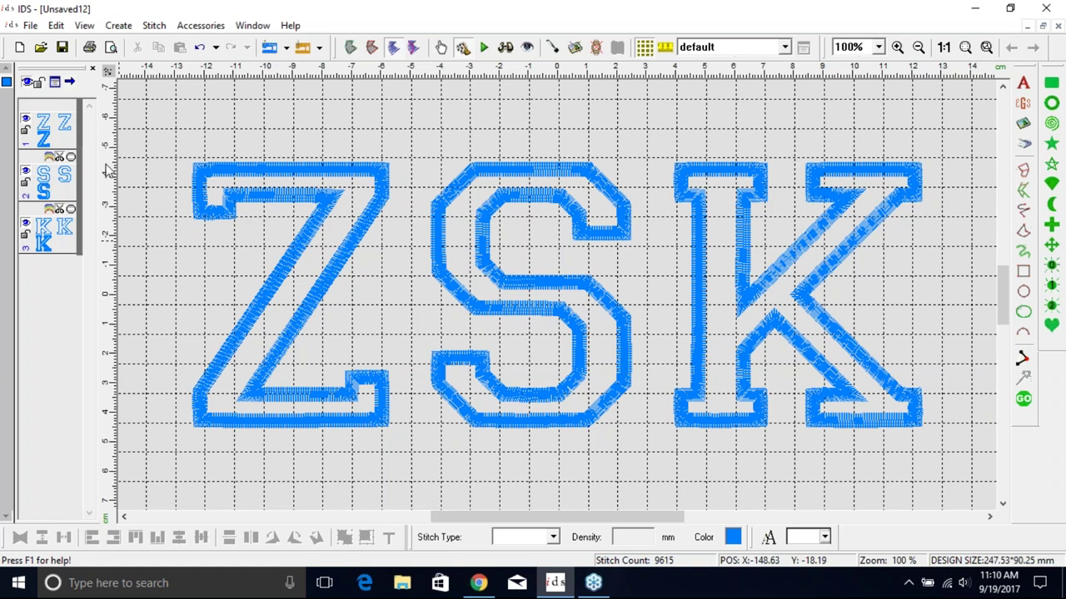
left_click(291, 25)
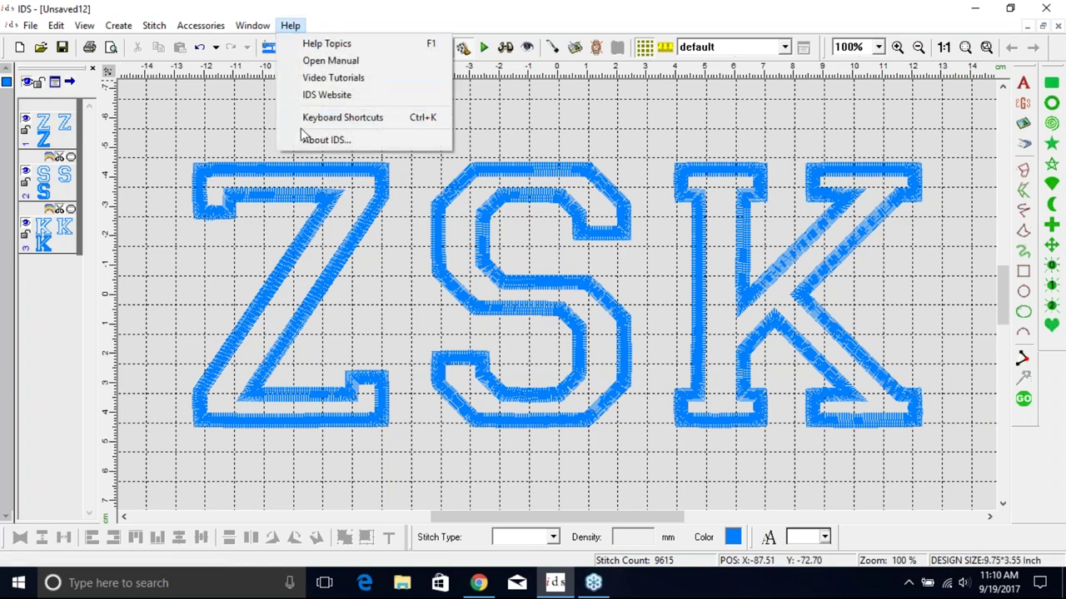
left_click(287, 170)
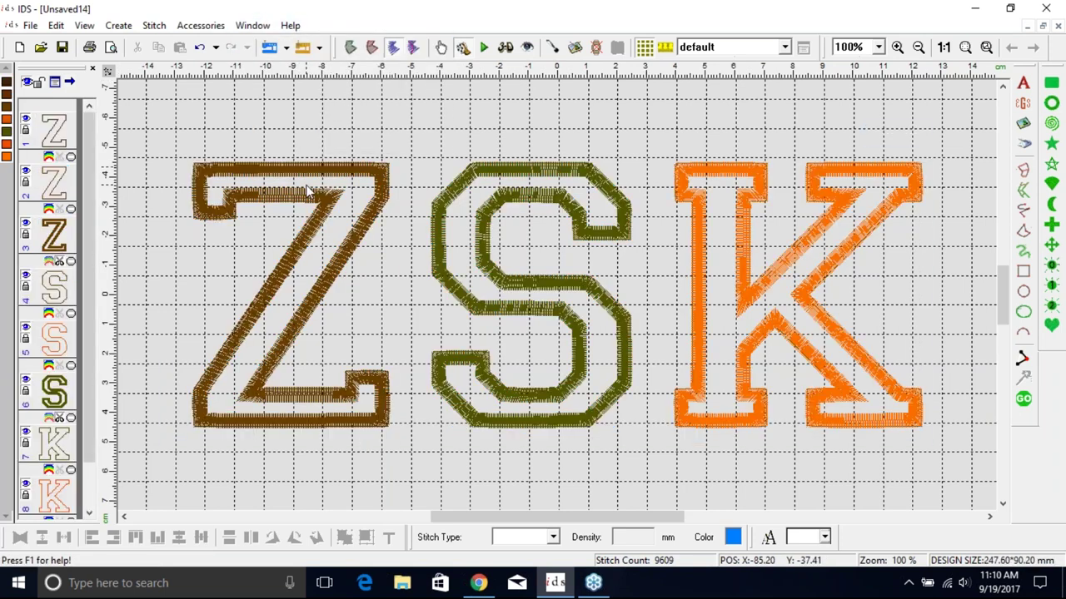